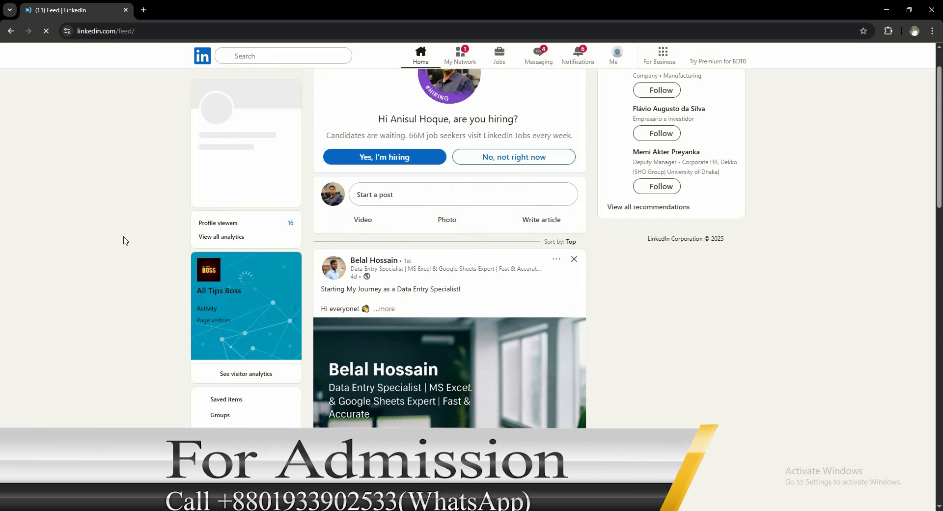
- Look over the account owner's LinkedIn profile, then return to the home feed
scroll(136, 220, "down", 3)
scroll(250, 165, "up", 2)
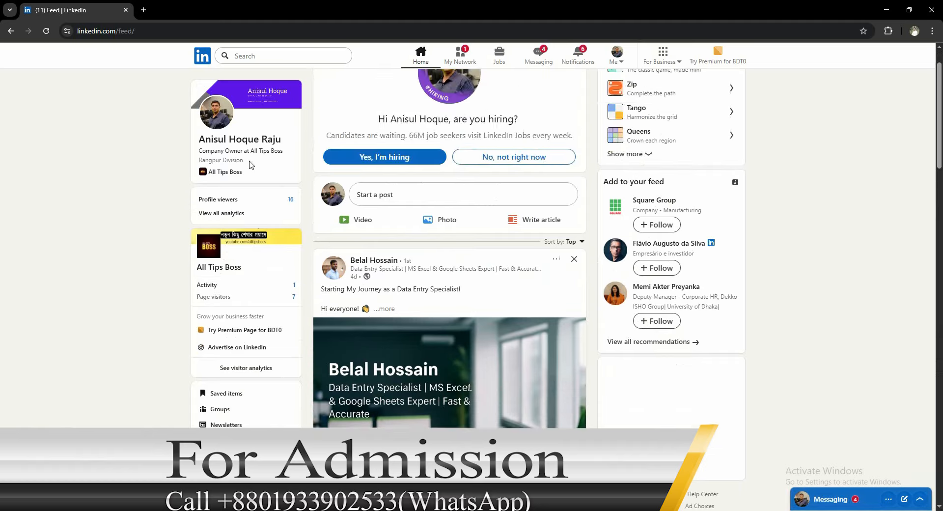
left_click(259, 141)
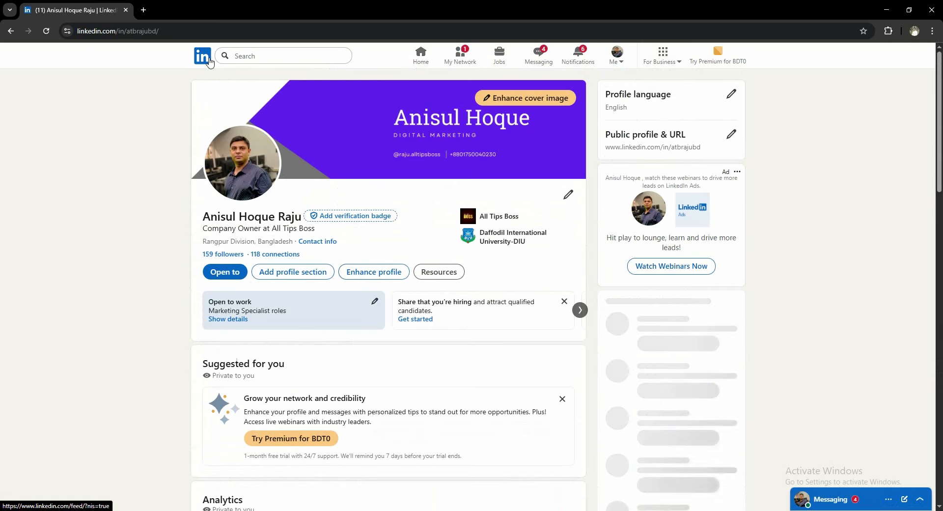
left_click(209, 60)
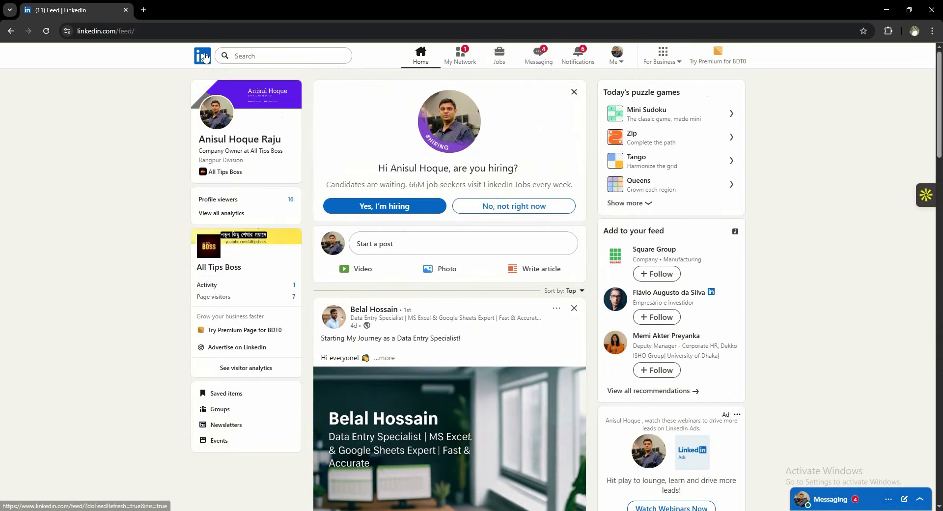
left_click(235, 144)
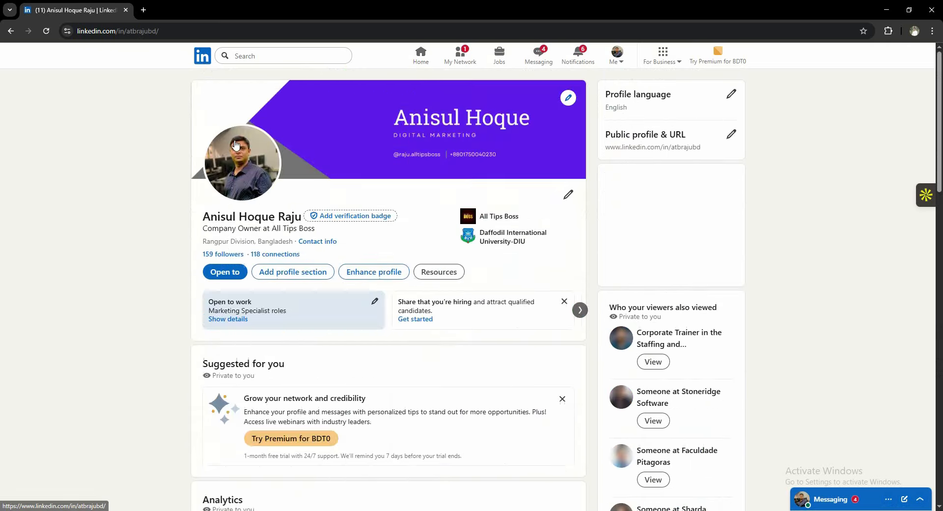
scroll(235, 223, "down", 15)
scroll(235, 222, "up", 15)
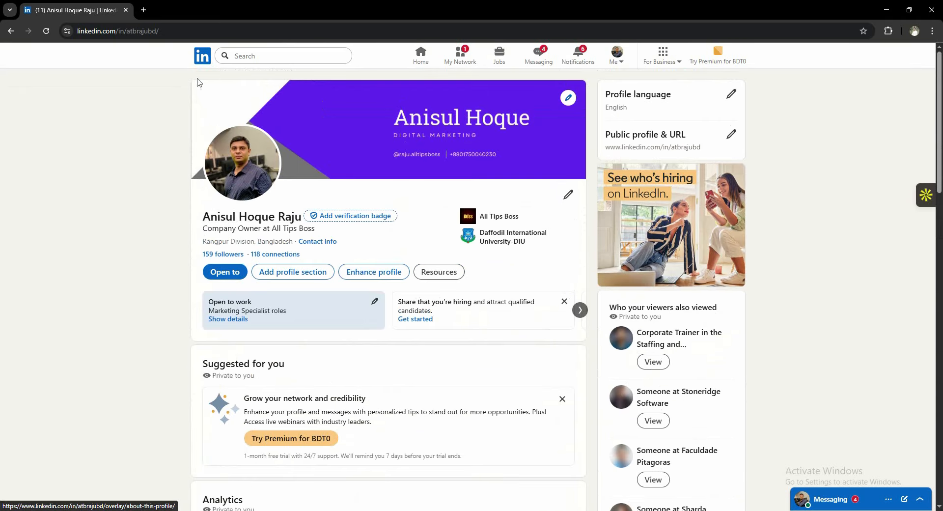
left_click(200, 59)
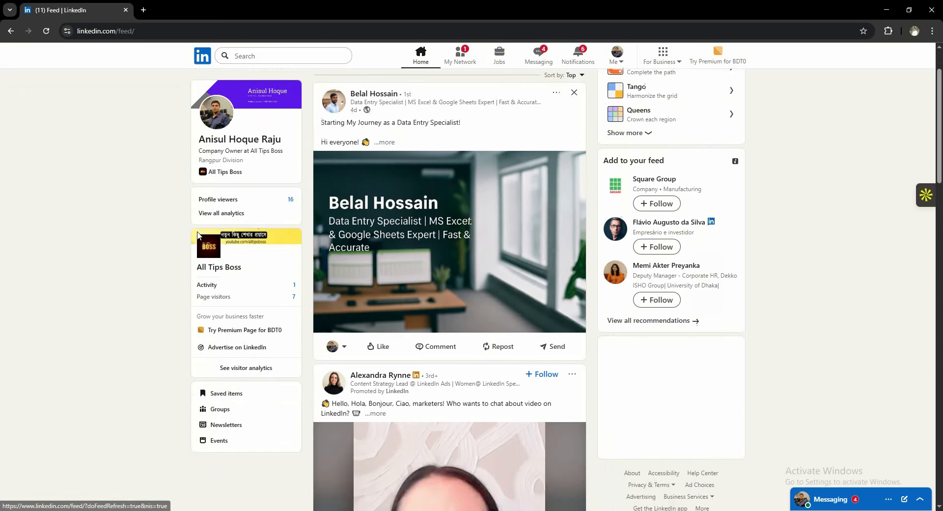
scroll(198, 235, "down", 5)
scroll(198, 236, "up", 5)
scroll(198, 235, "up", 2)
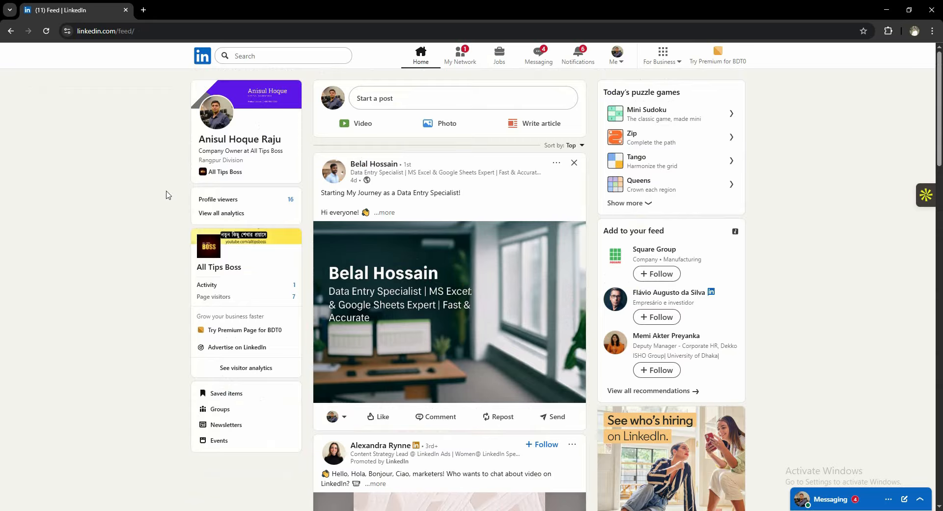
scroll(167, 206, "down", 15)
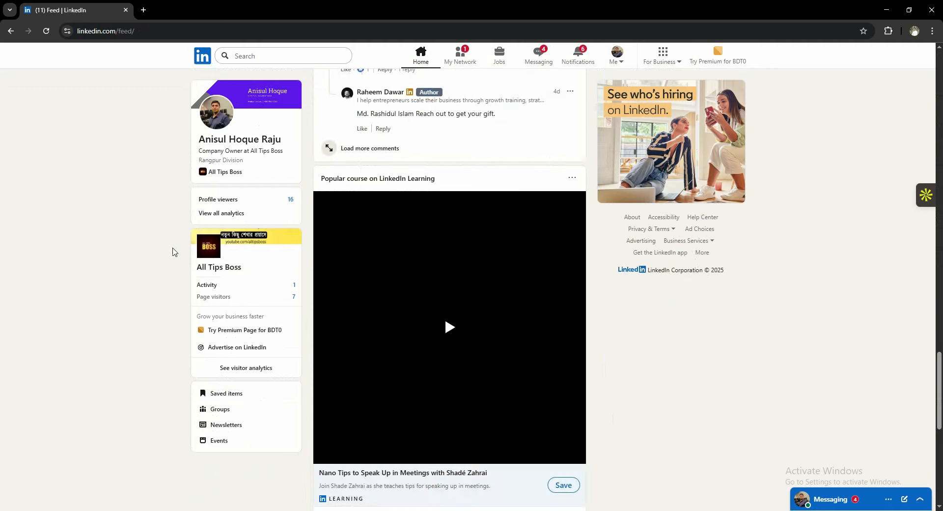
scroll(172, 252, "up", 15)
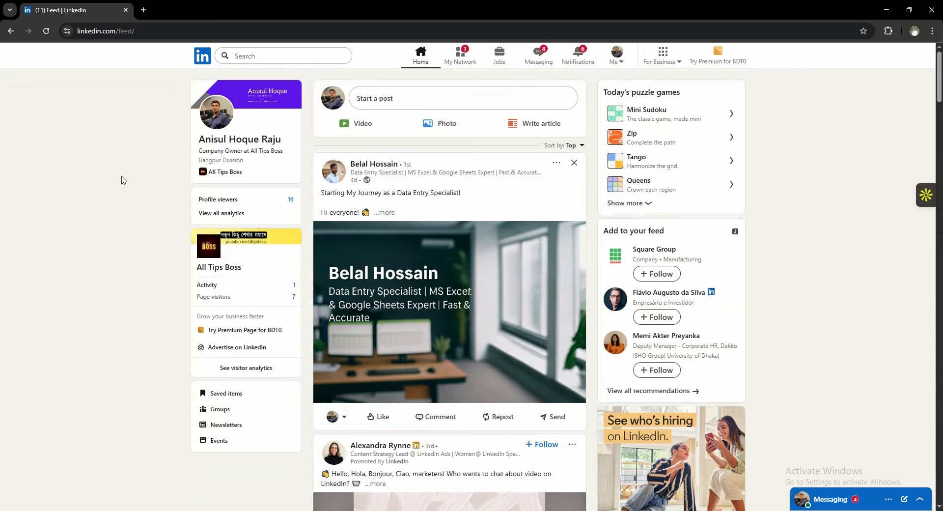
- Search LinkedIn for 'dentist'
left_click(287, 58)
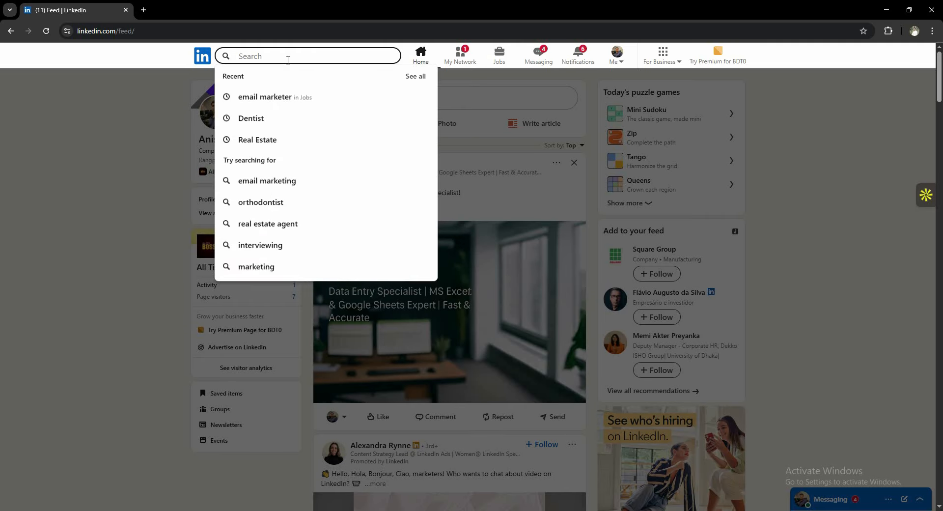
type("dn")
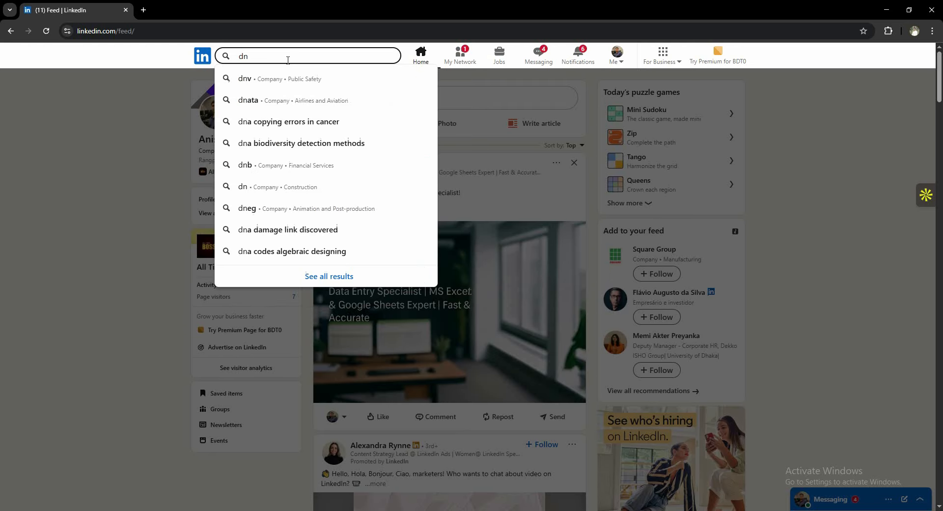
key("BackSpace")
type("entist")
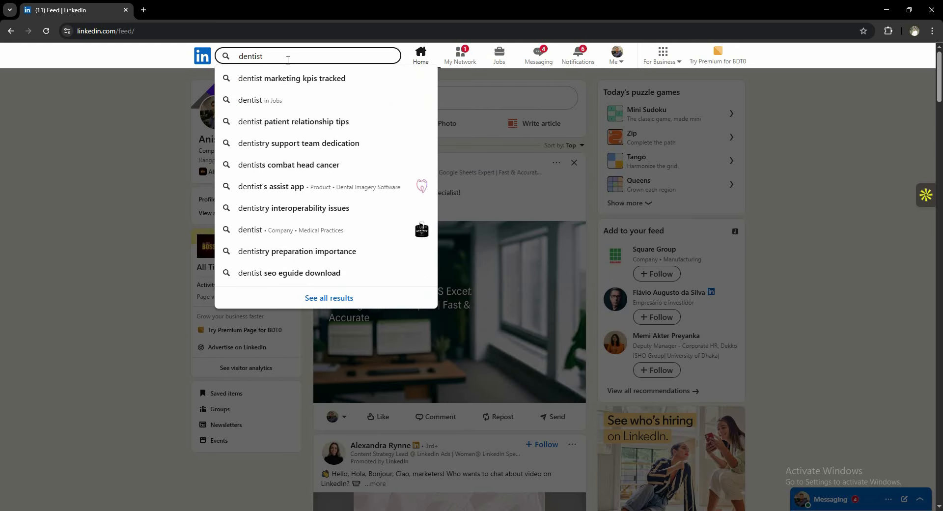
key("Return")
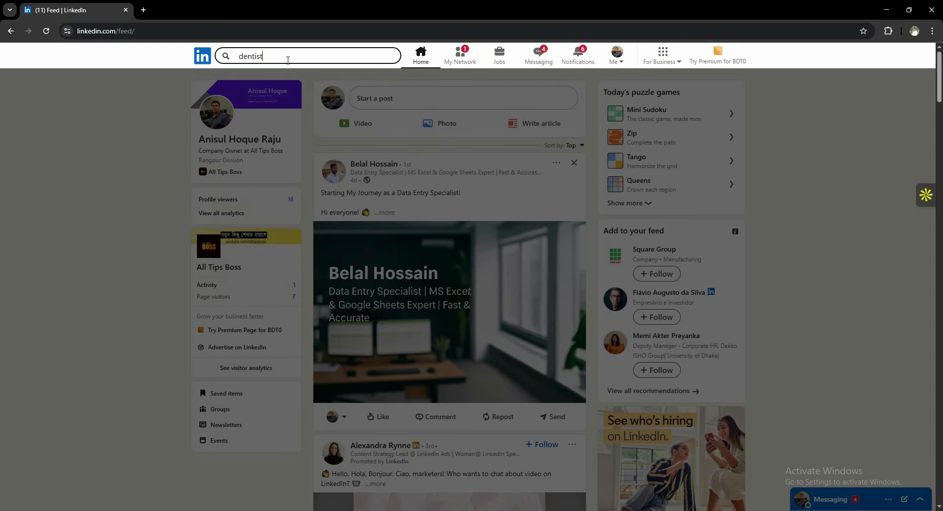
scroll(195, 165, "down", 2)
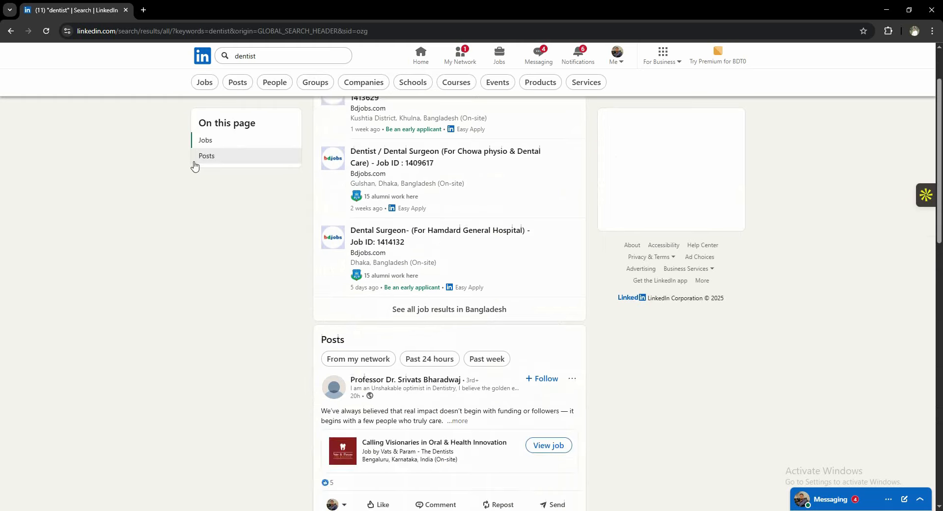
scroll(196, 164, "up", 2)
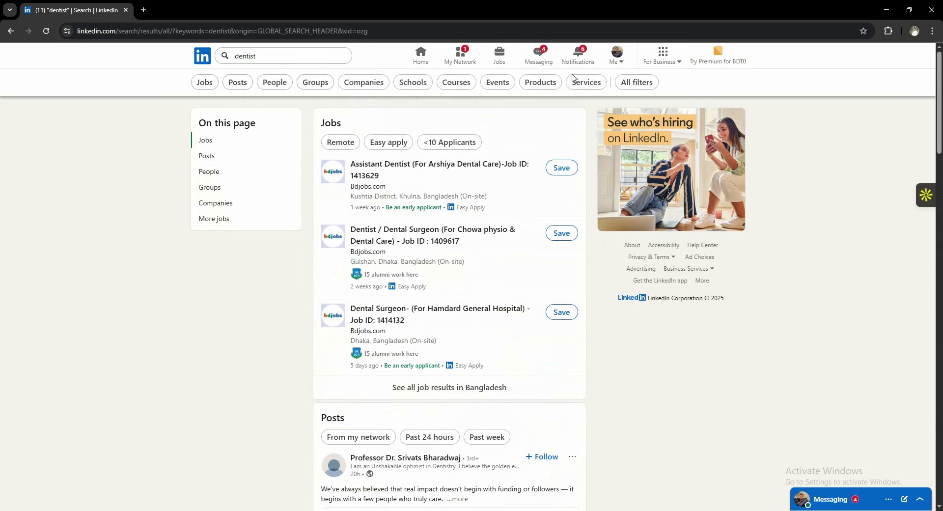
scroll(280, 131, "down", 2)
scroll(282, 138, "up", 2)
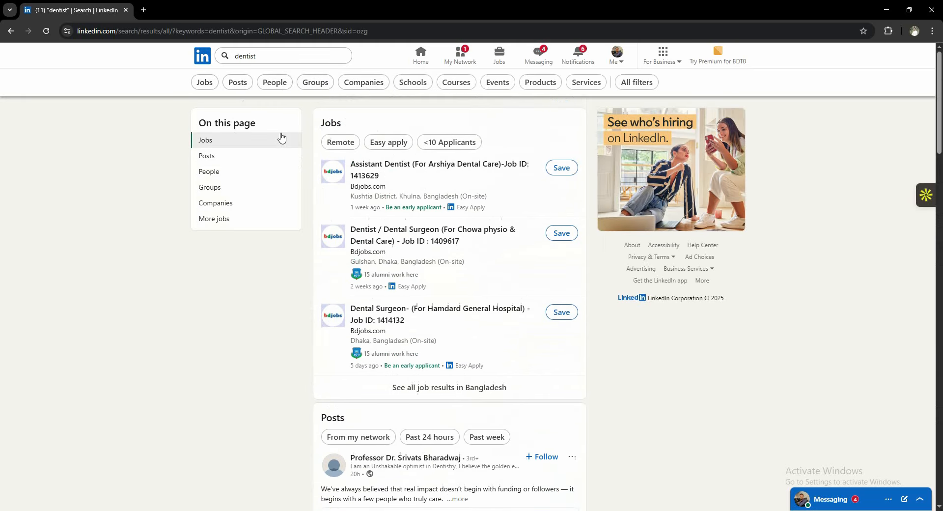
- Narrow the dentist search results to People only
key("ctrl+1")
left_click(269, 75)
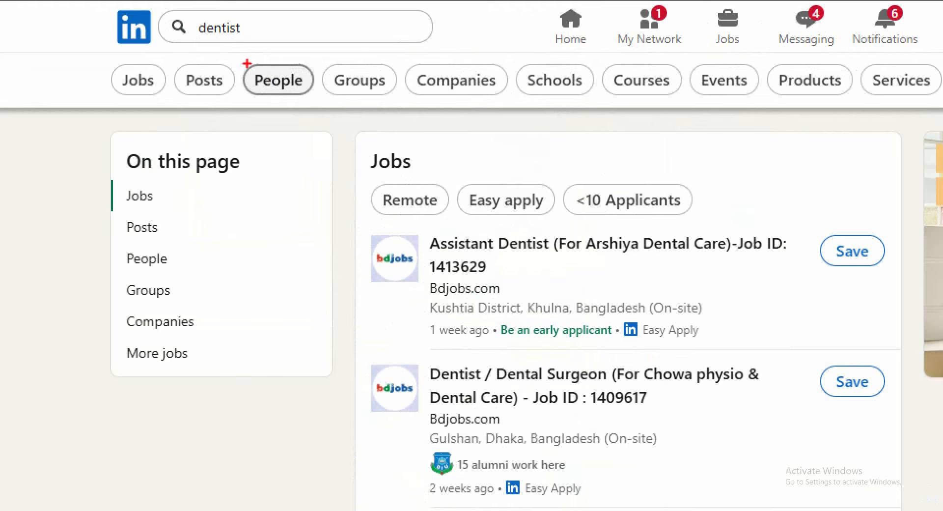
left_click_drag(238, 57, 318, 101)
key("Escape")
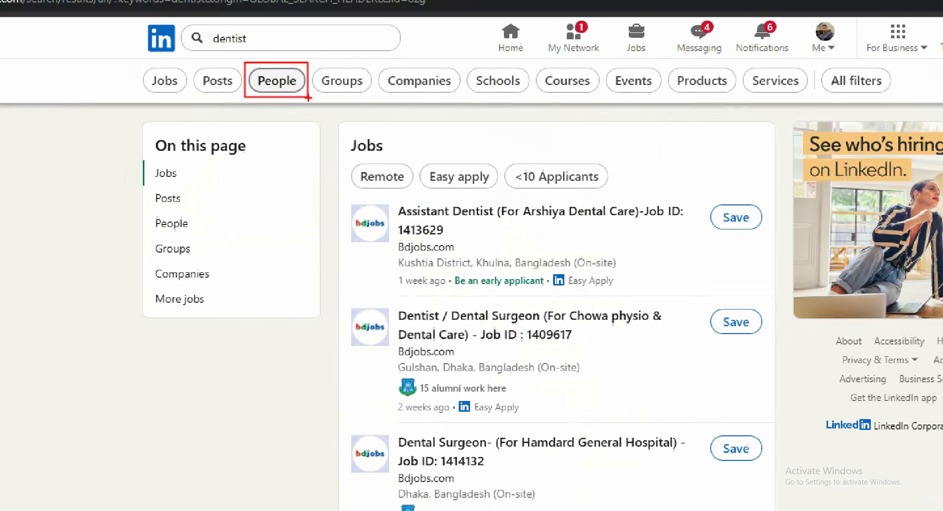
left_click(271, 84)
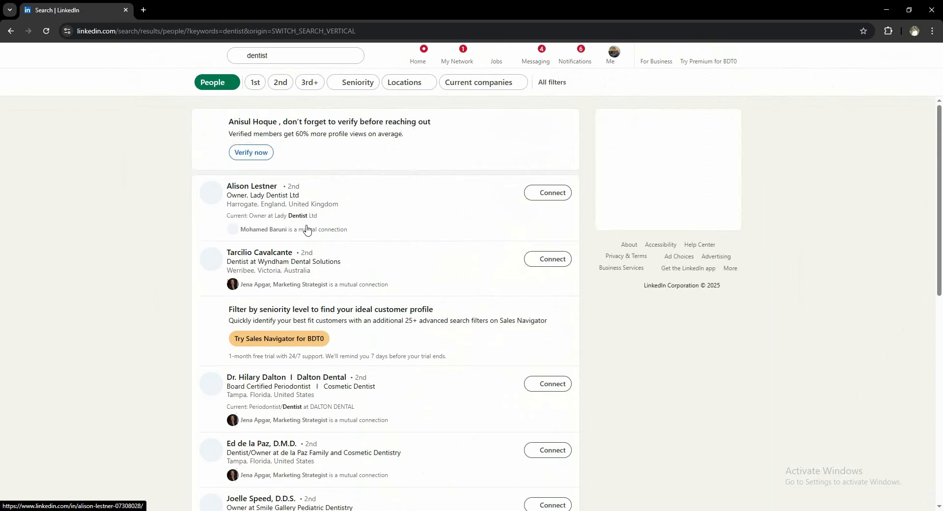
- Try the Locations filter on the dentist results, then close it without choosing a location
scroll(257, 222, "down", 6)
scroll(258, 225, "down", 2)
scroll(275, 245, "up", 4)
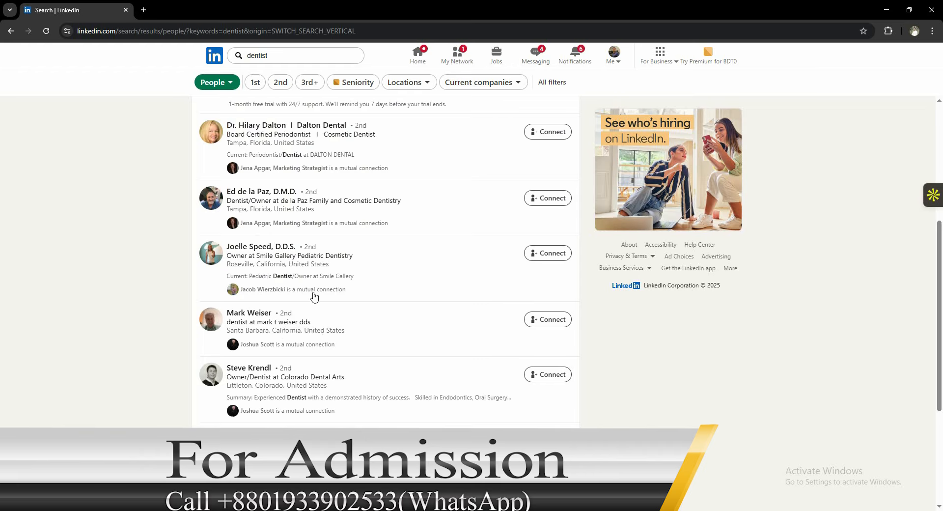
scroll(299, 211, "up", 5)
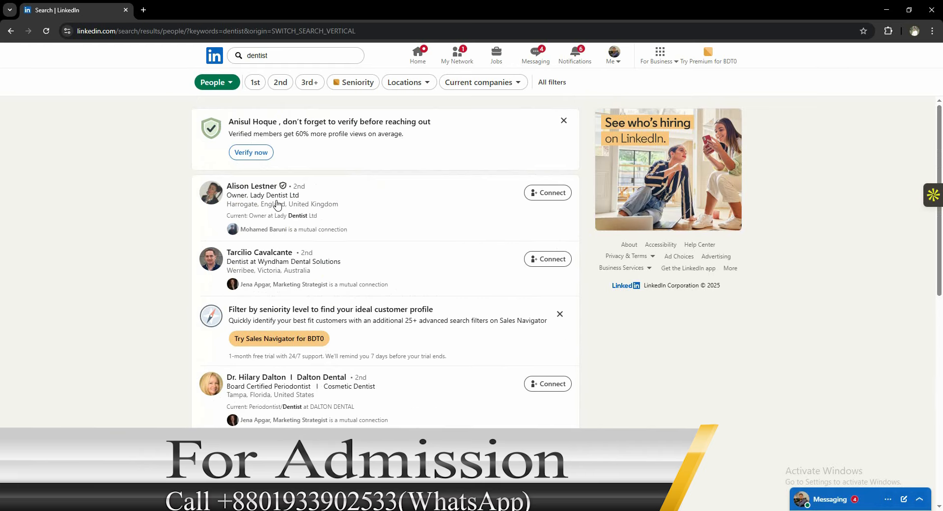
left_click(419, 82)
left_click(421, 113)
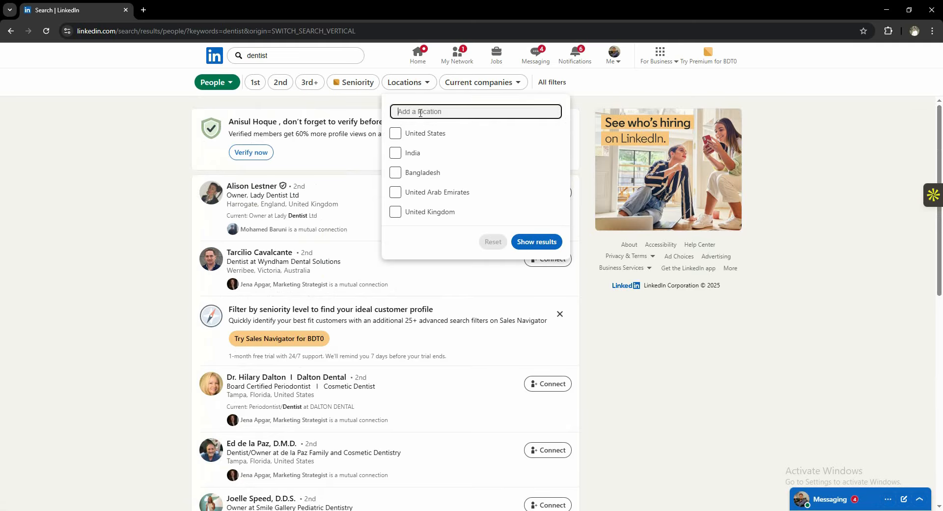
left_click(189, 129)
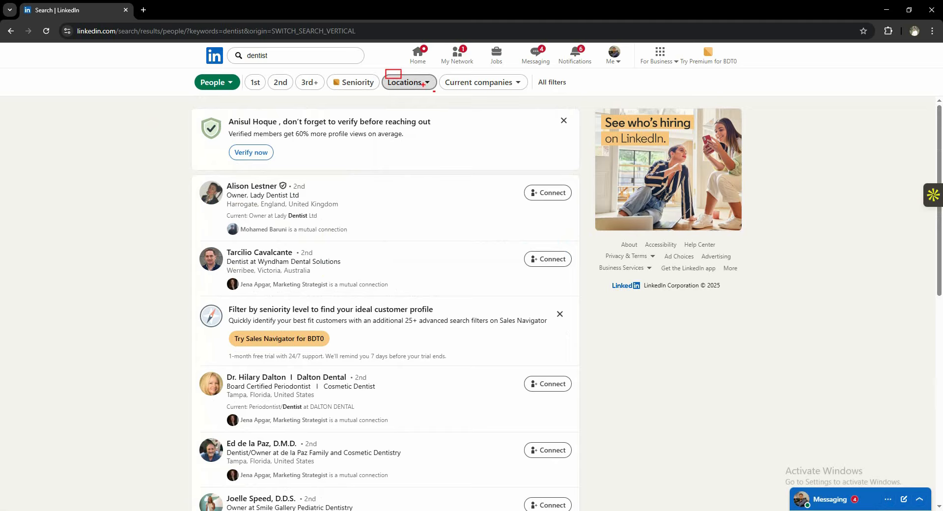
- Add Florida, United States as a location in All filters and show the results
left_click(557, 86)
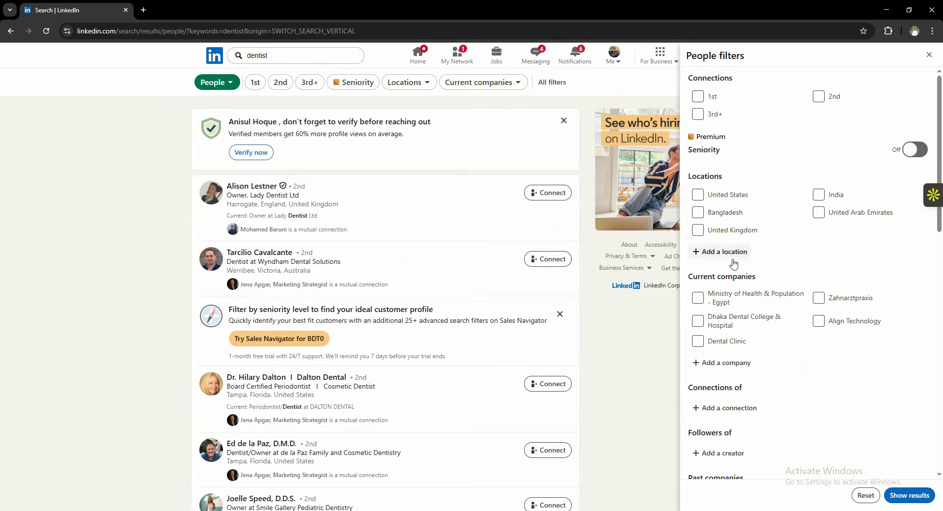
left_click(745, 325)
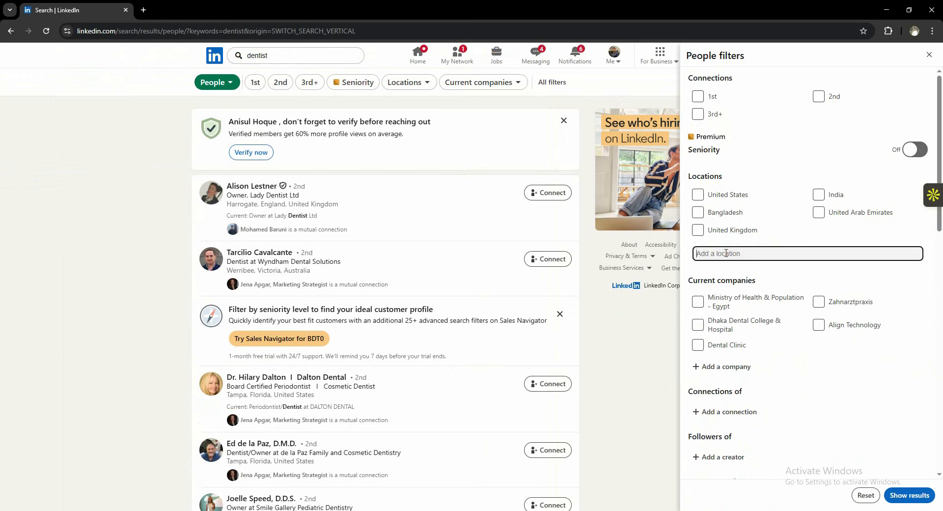
type("Florida")
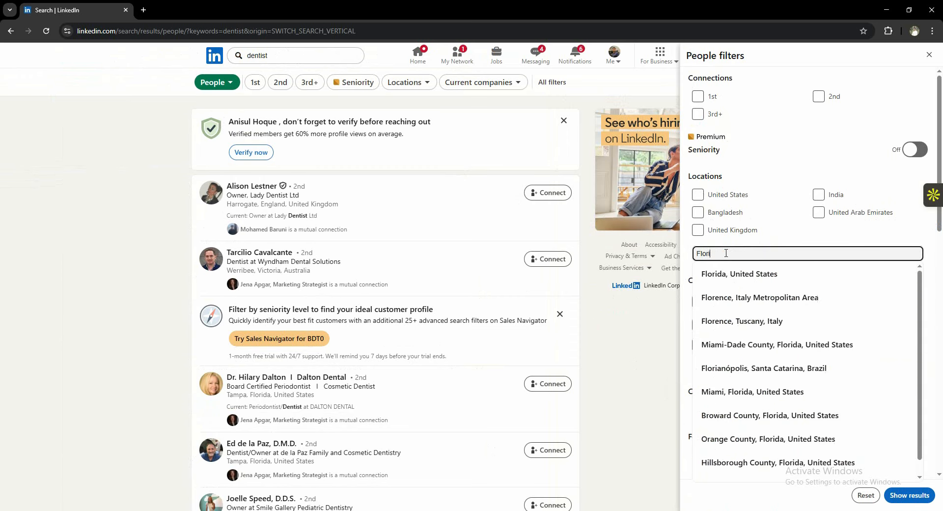
left_click(766, 277)
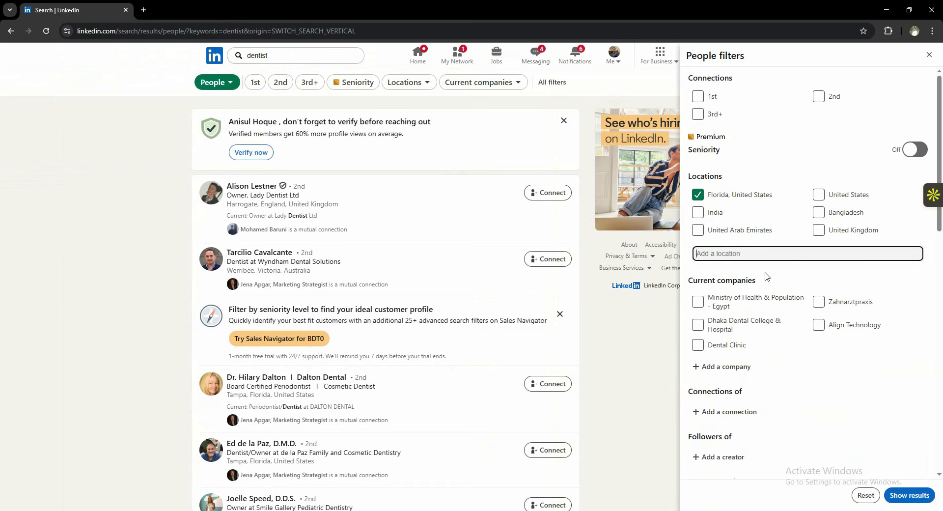
left_click(922, 496)
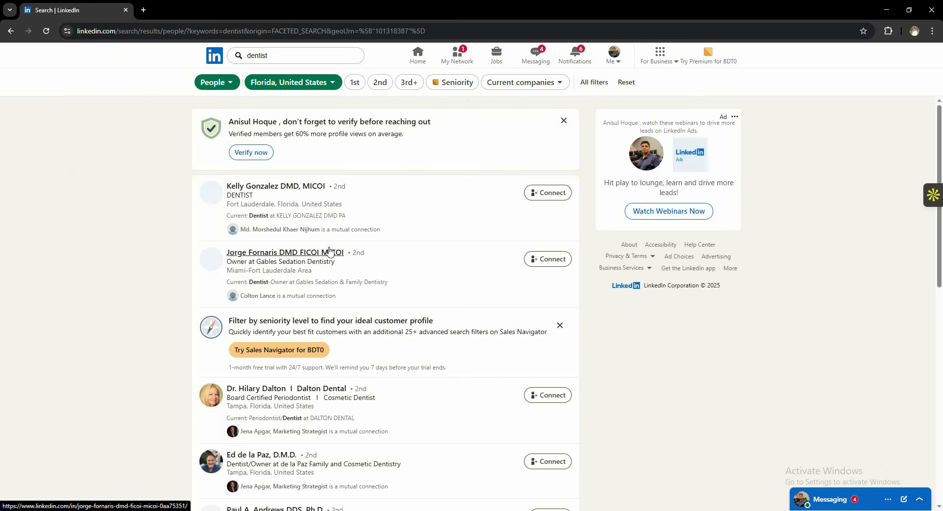
scroll(329, 252, "down", 9)
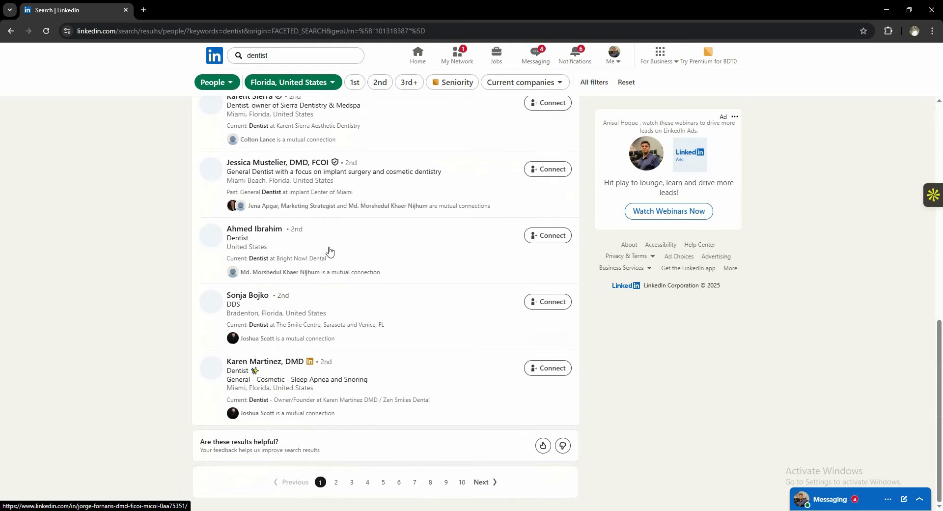
scroll(332, 284, "up", 8)
scroll(330, 285, "down", 9)
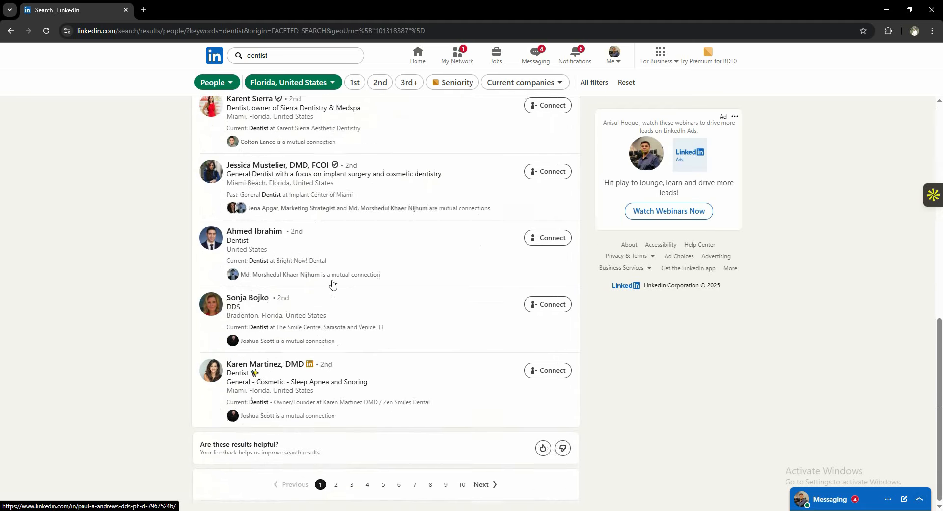
left_click(336, 484)
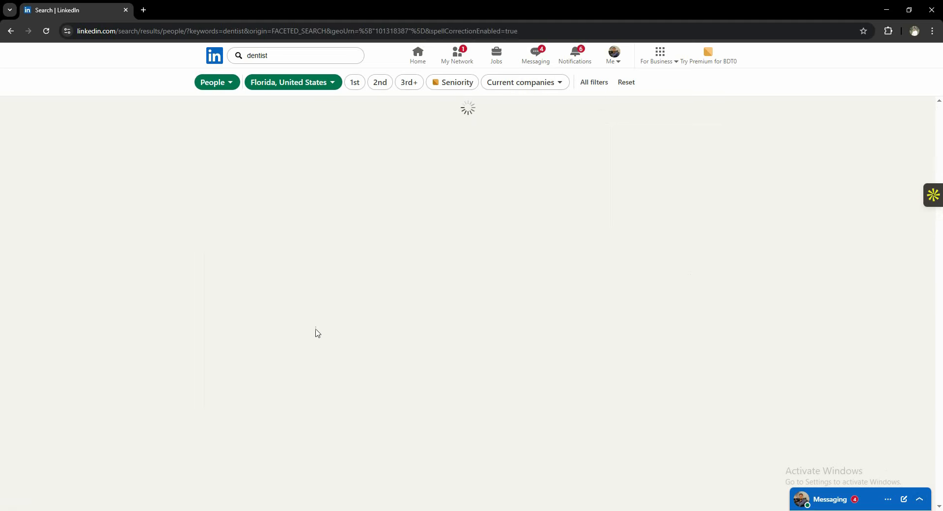
scroll(291, 231, "down", 5)
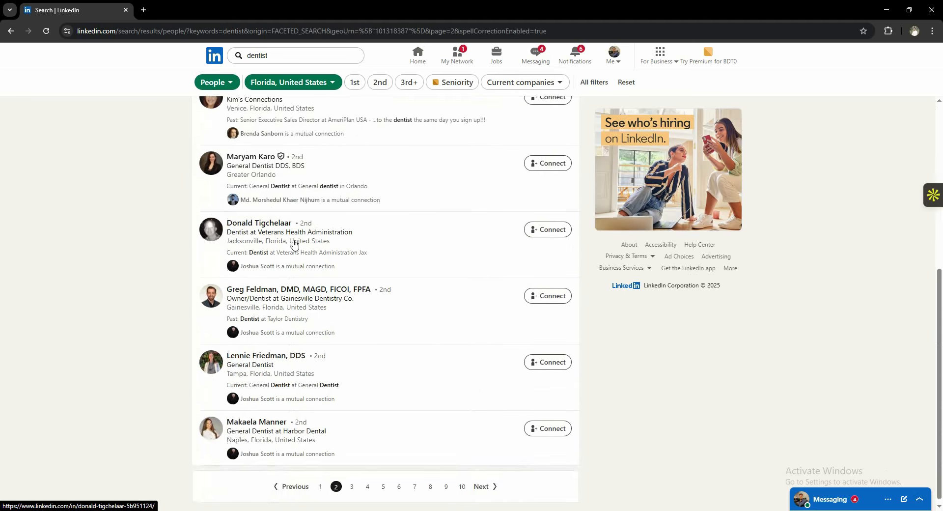
scroll(291, 244, "up", 5)
scroll(341, 356, "down", 5)
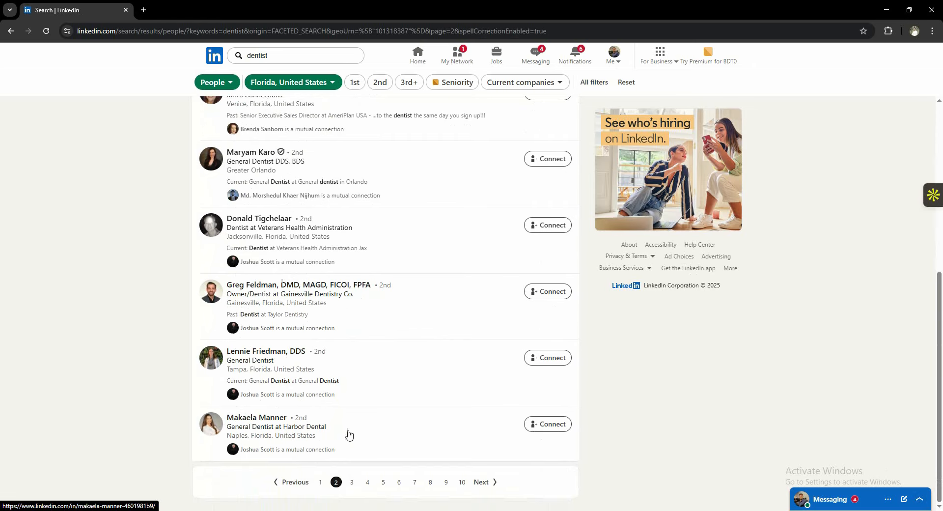
left_click(318, 483)
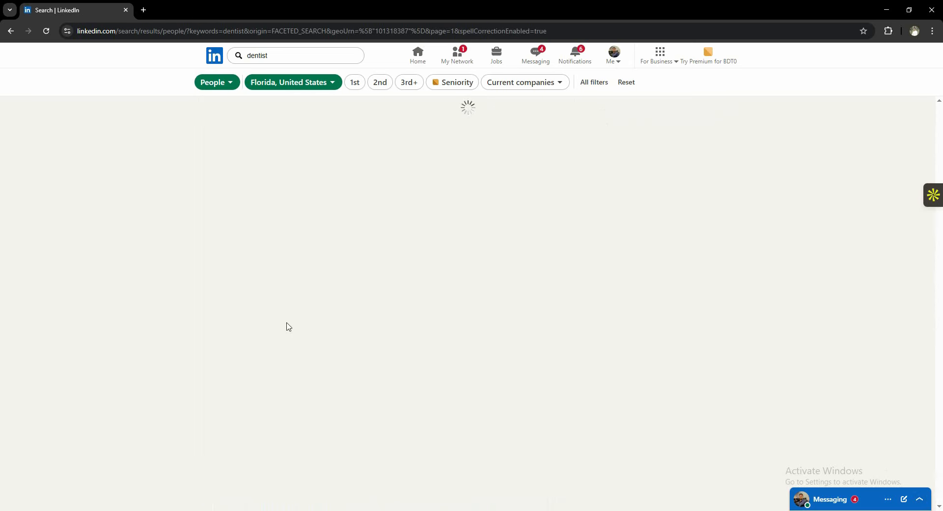
scroll(288, 324, "down", 4)
scroll(288, 324, "down", 4)
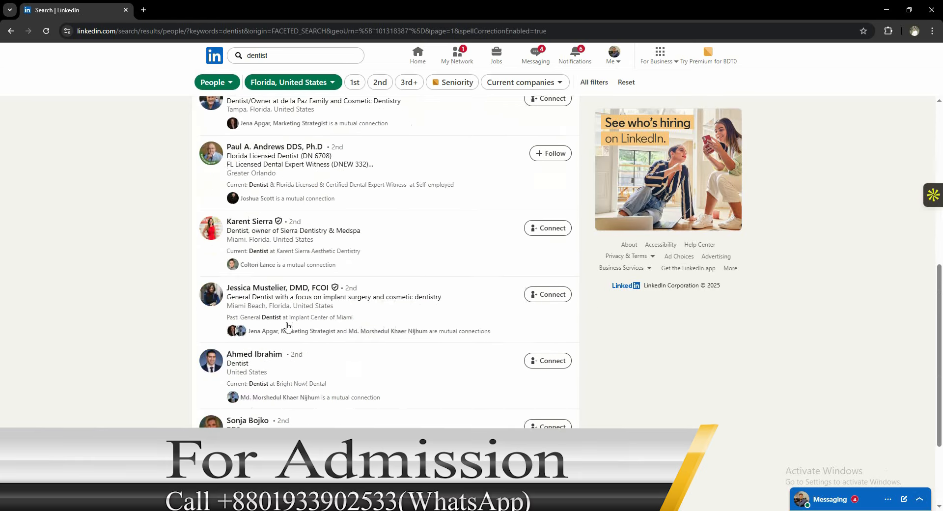
scroll(288, 324, "up", 9)
scroll(289, 326, "down", 4)
scroll(289, 326, "down", 5)
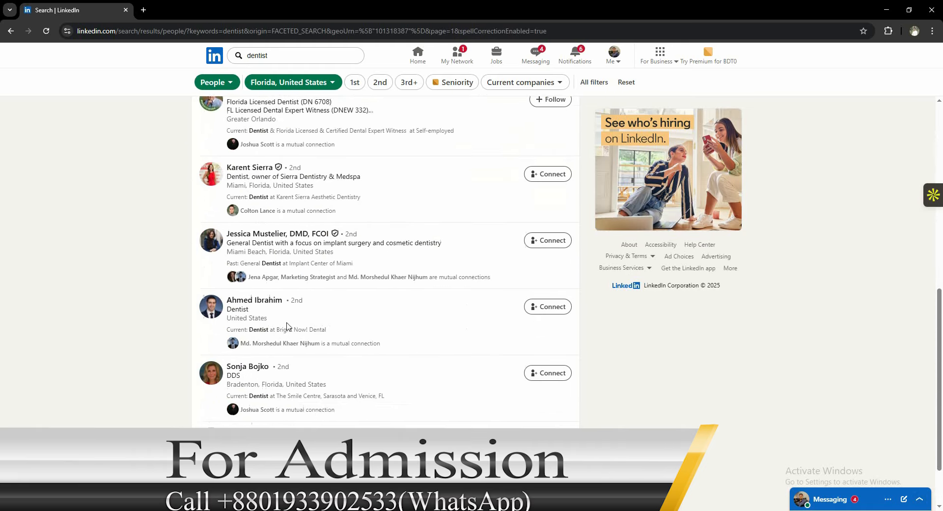
scroll(288, 325, "up", 9)
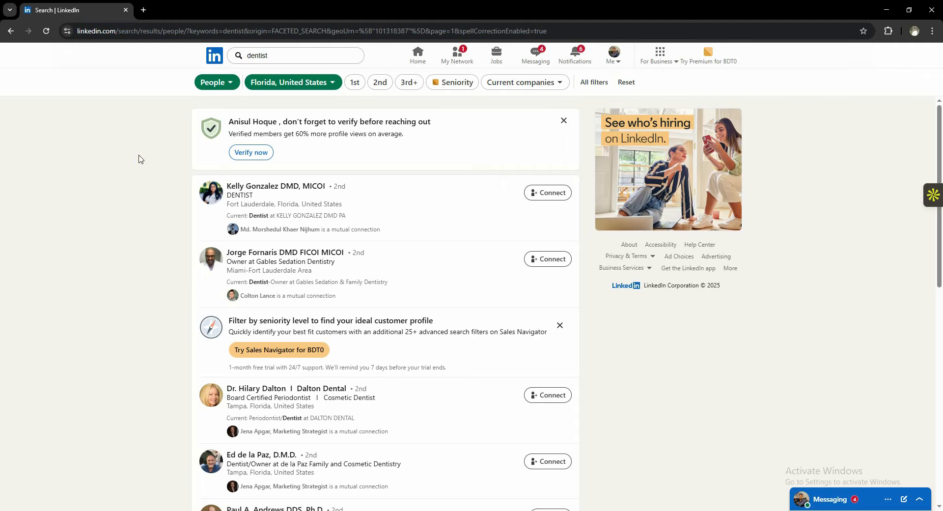
left_click(146, 32)
left_click(138, 137)
- Google skrapp.io in a new tab and open the Skrapp result in its own tab
left_click(144, 11)
type("skra")
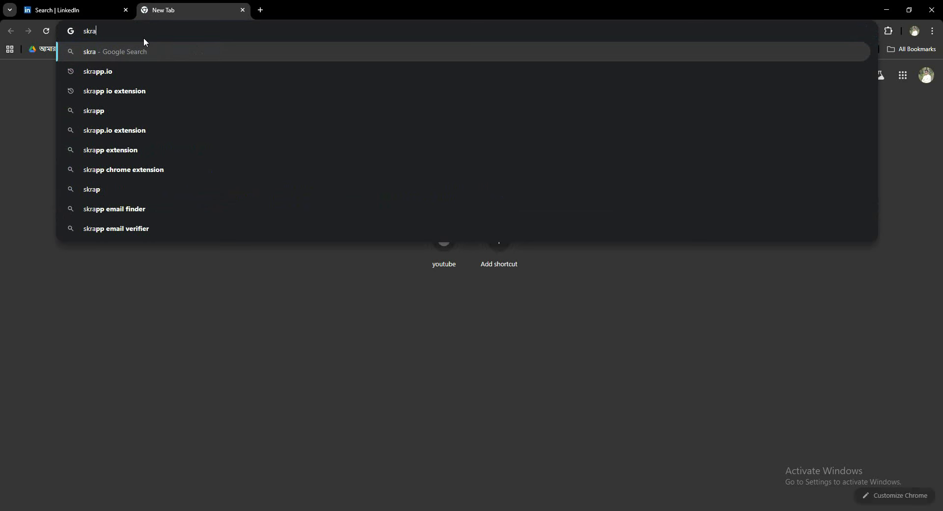
key("Down")
key("Return")
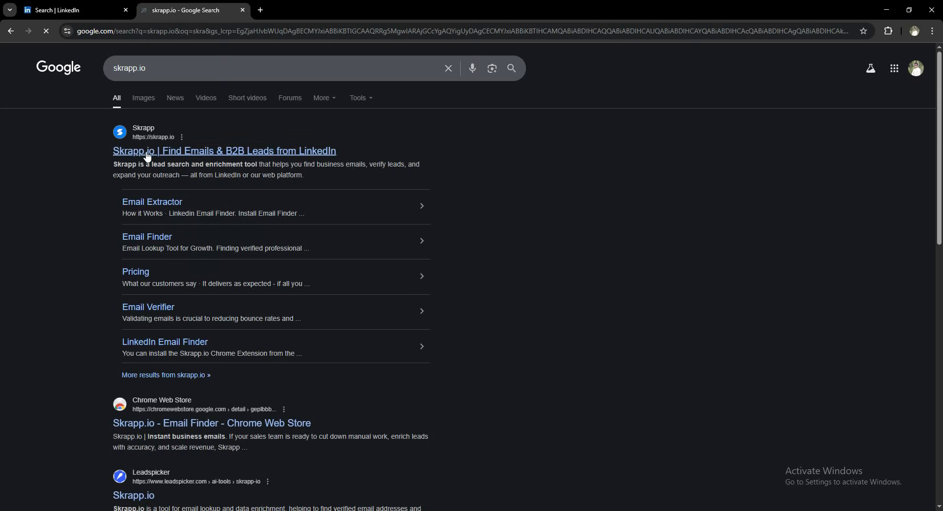
right_click(147, 156)
left_click(167, 164)
left_click(305, 7)
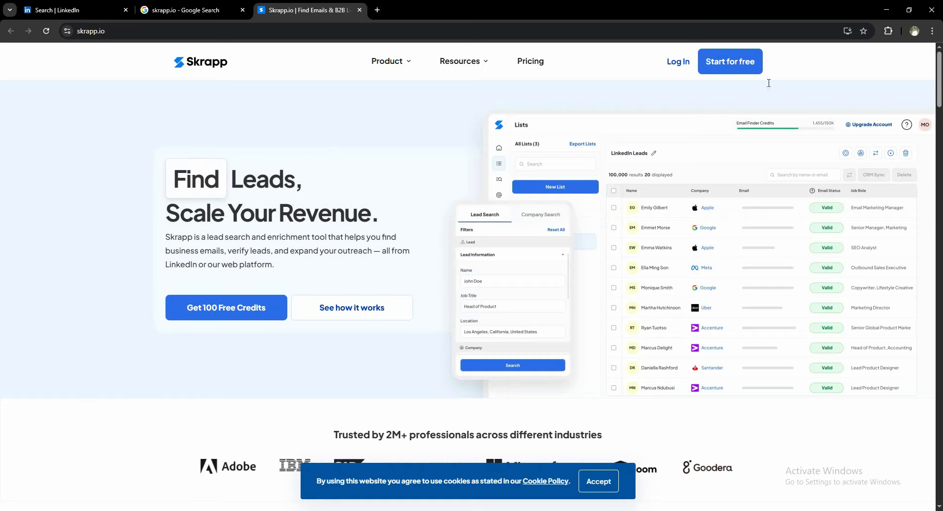
- Start a free Skrapp signup and autofill the full name from saved details
left_click(735, 61)
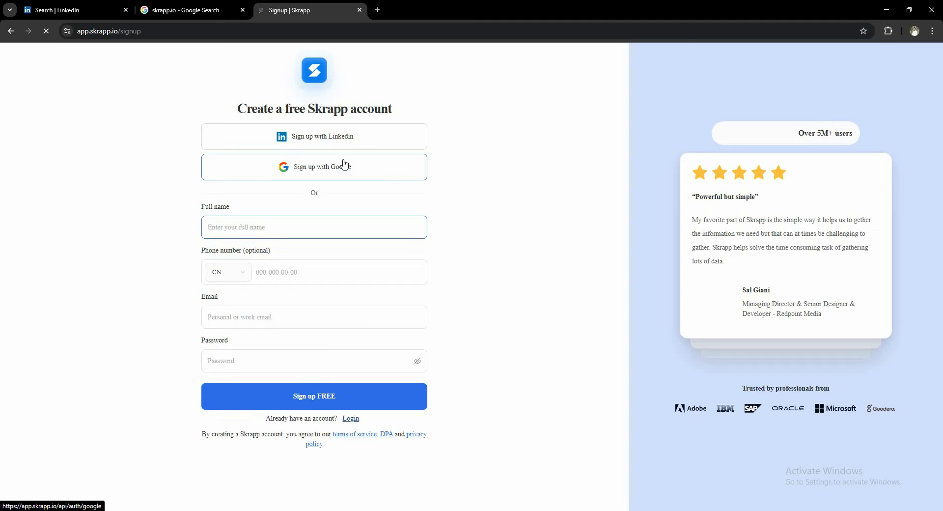
left_click(256, 225)
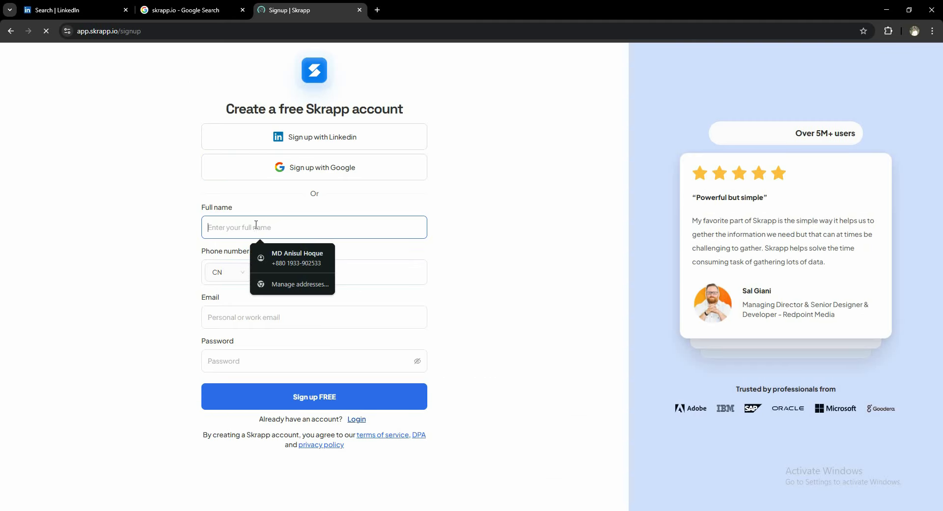
left_click(294, 256)
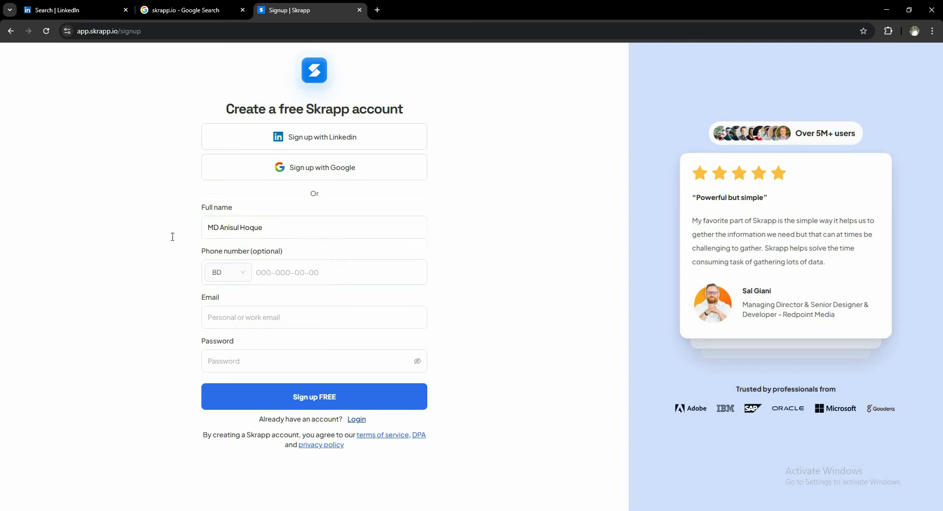
left_click(247, 318)
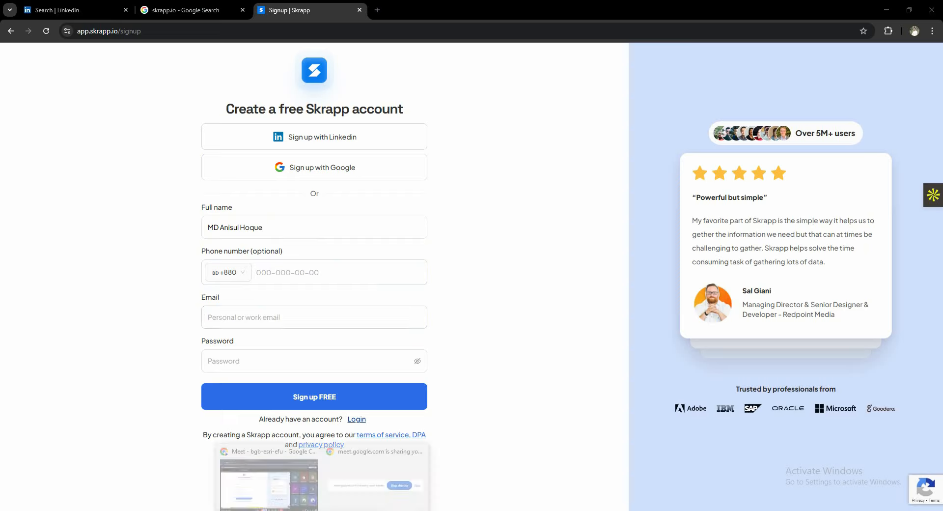
- Switch to Google Meet and rejoin the meeting with the microphone muted
left_click(310, 485)
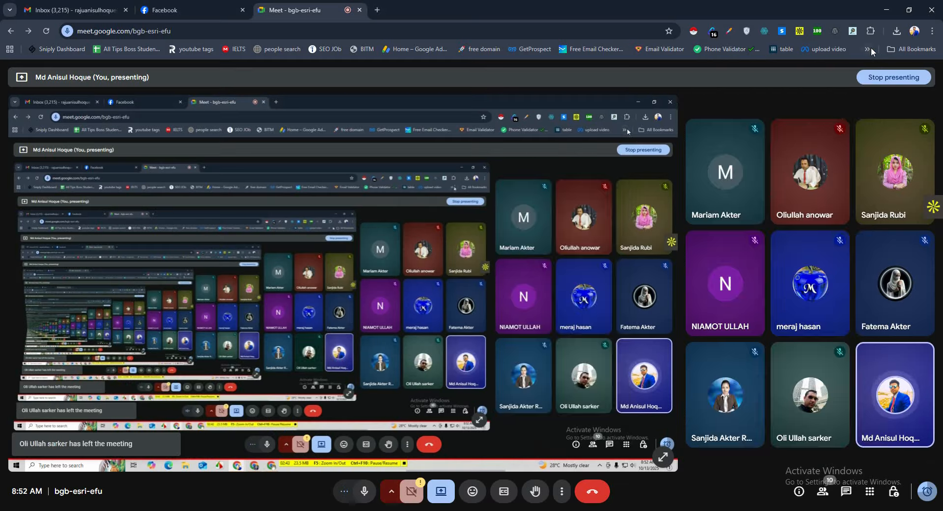
left_click(868, 49)
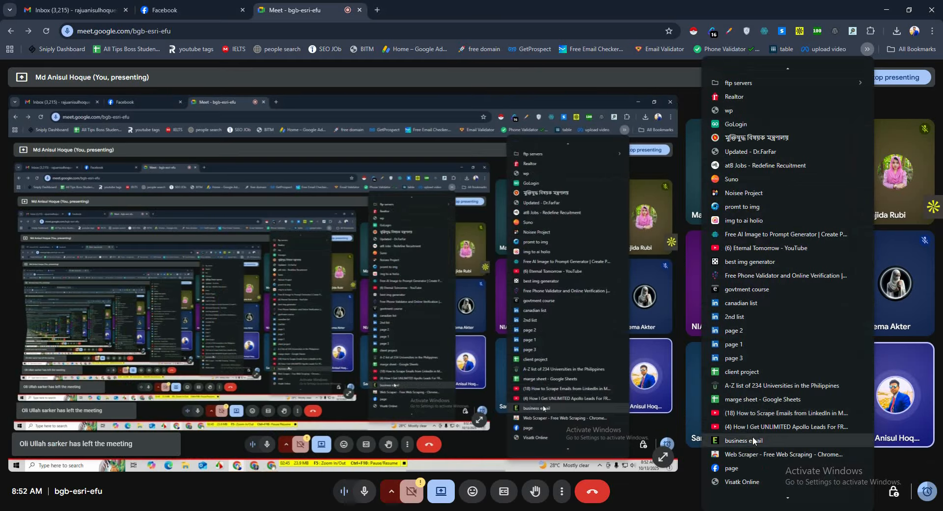
left_click(754, 439)
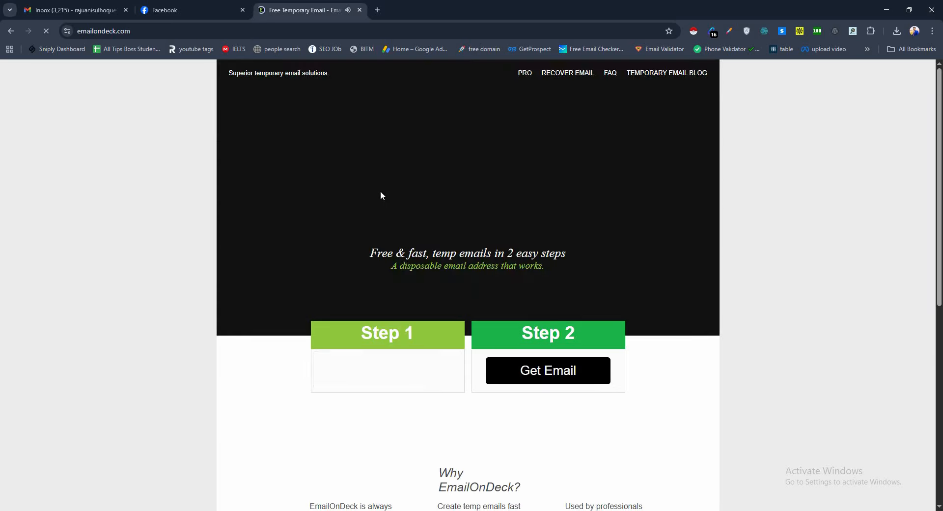
left_click(10, 31)
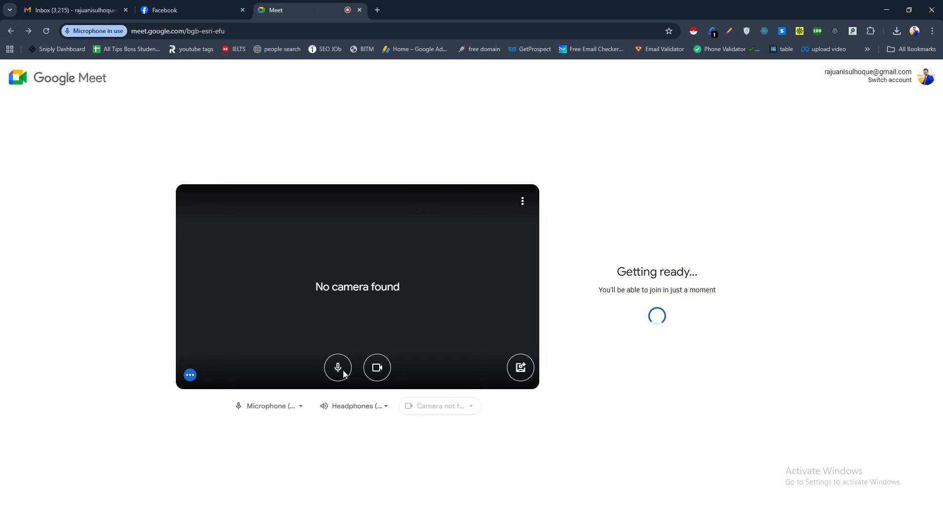
left_click(344, 372)
left_click(628, 332)
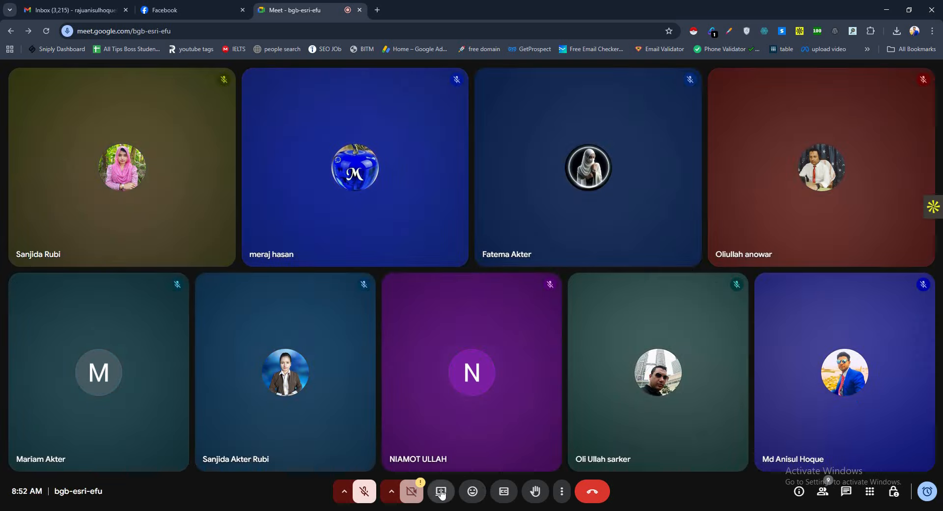
- Present the entire screen to the call, showing it despite the warning
left_click(441, 492)
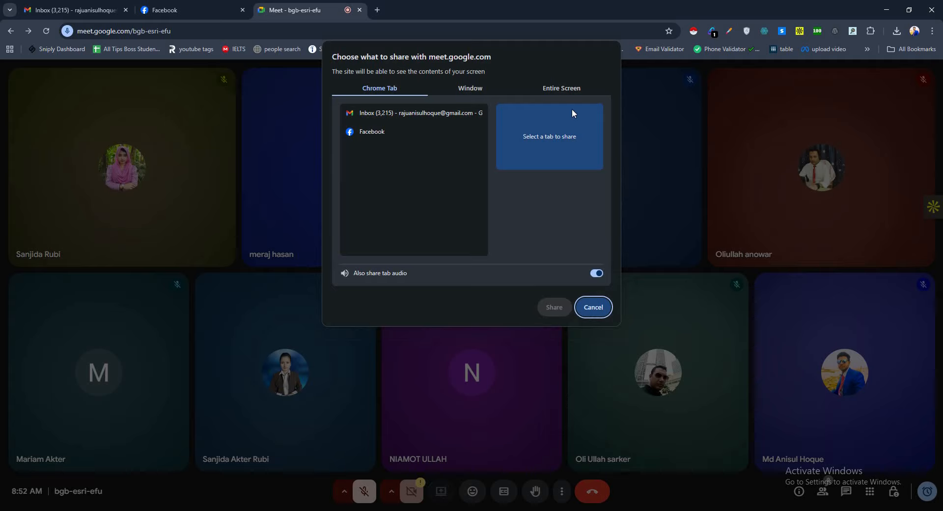
left_click(561, 90)
left_click(455, 143)
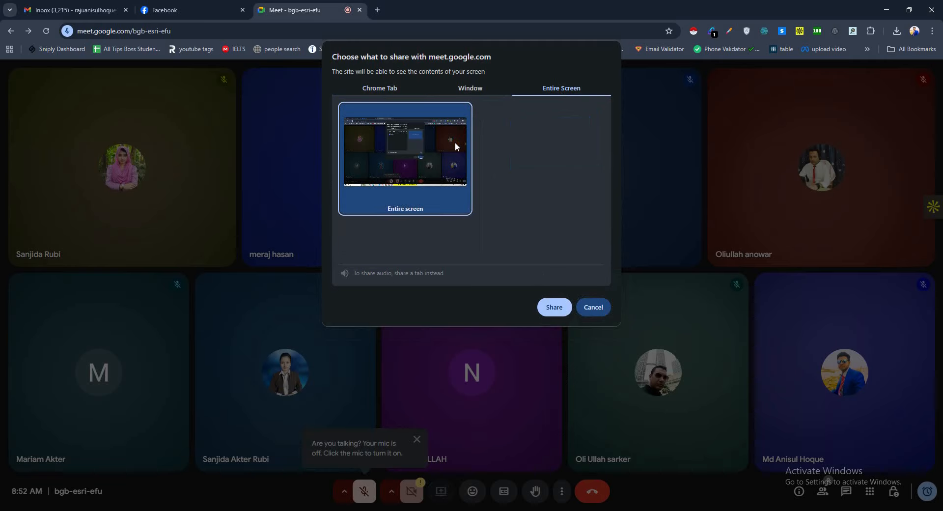
left_click(555, 308)
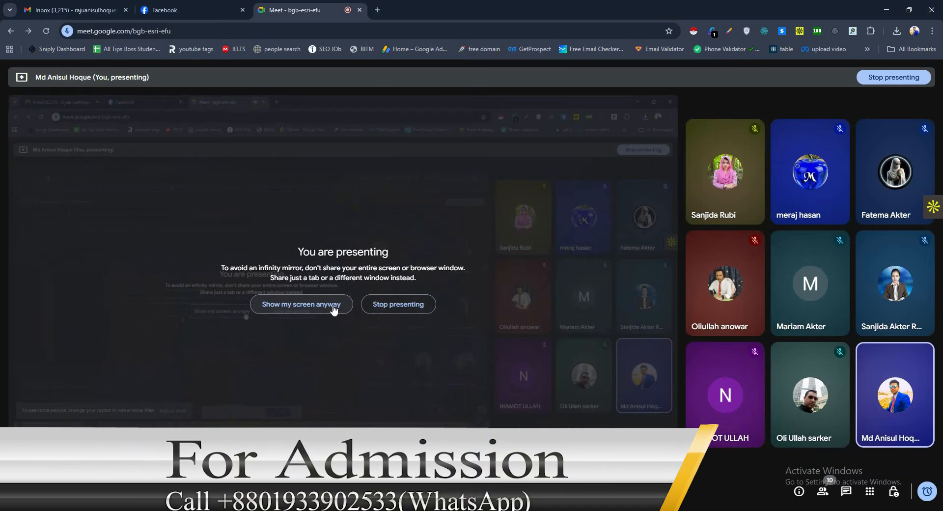
left_click(333, 307)
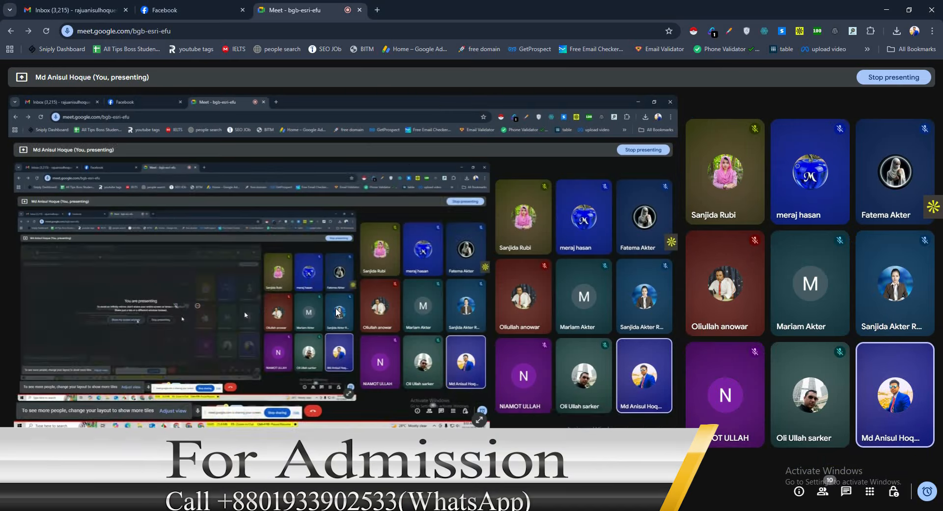
left_click(378, 10)
left_click(869, 49)
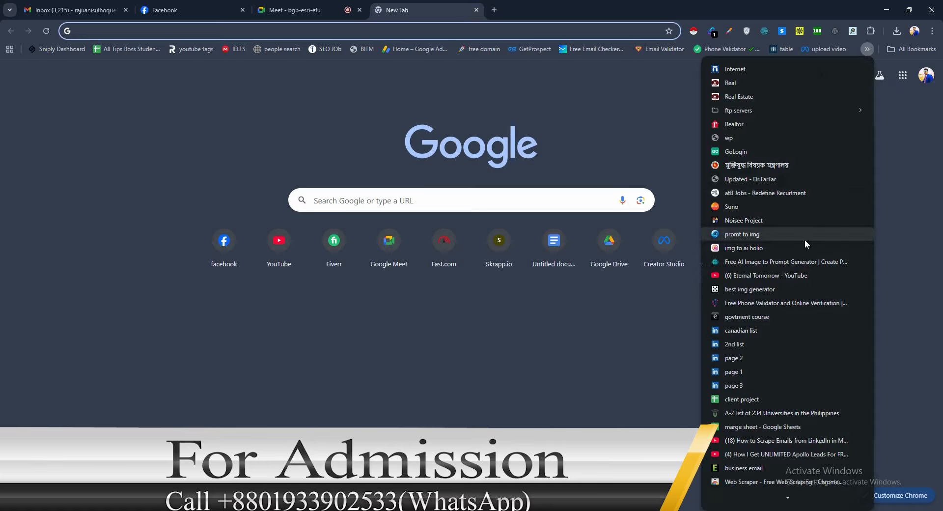
left_click(762, 414)
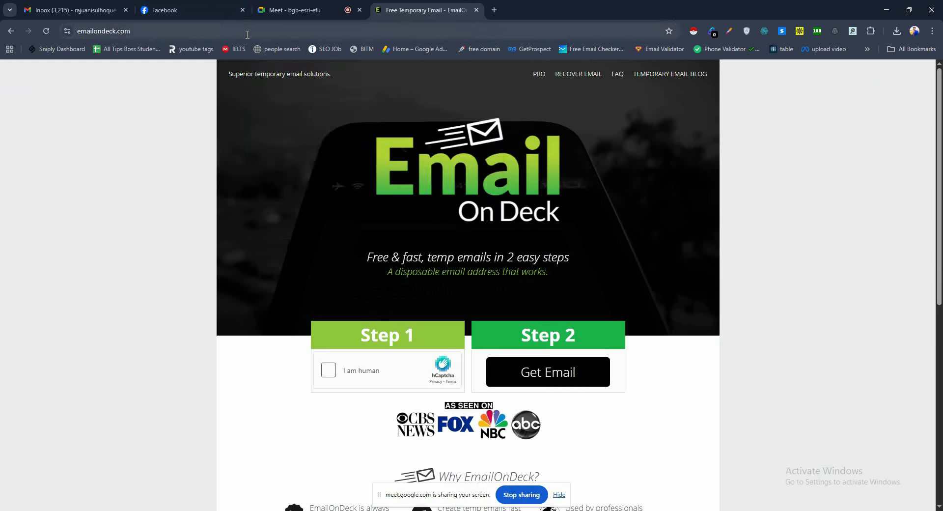
right_click(246, 34)
key("ctrl+c")
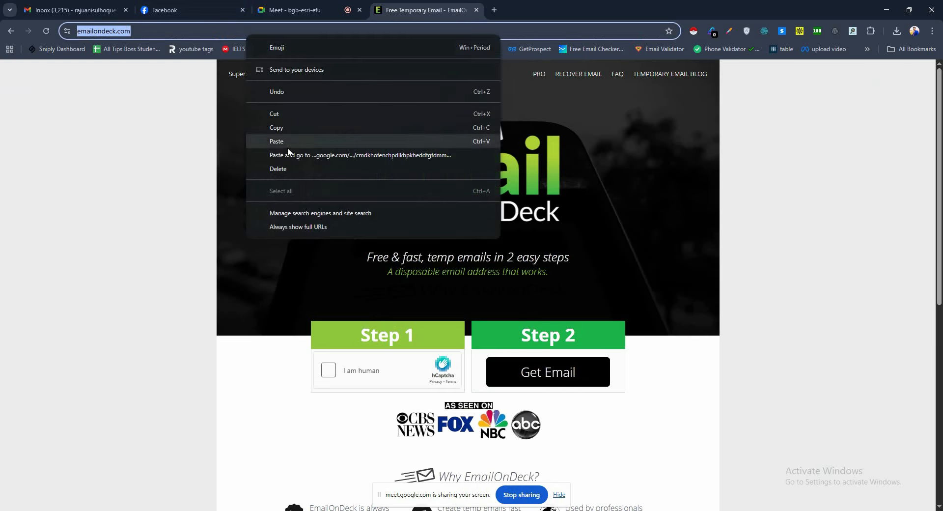
left_click(286, 133)
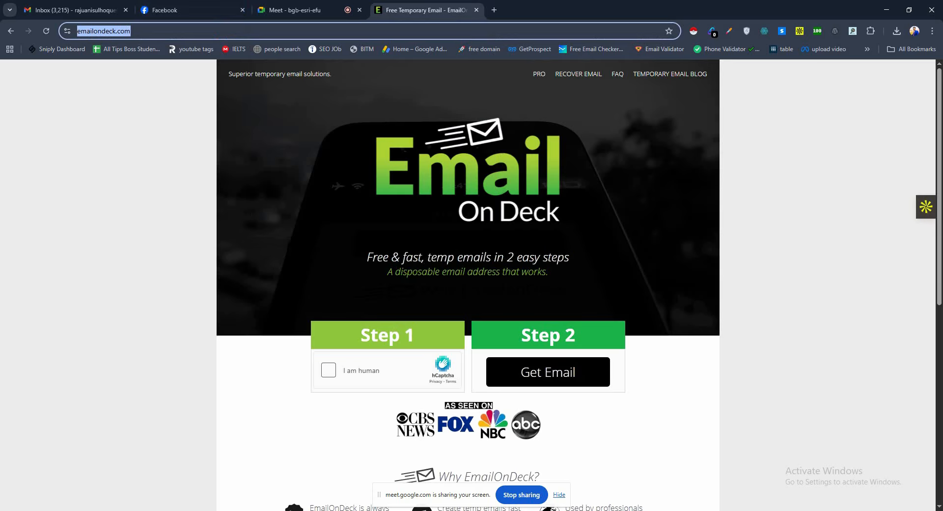
- Post the EmailOnDeck link in the Meet chat, then return to the EmailOnDeck tab
left_click(295, 10)
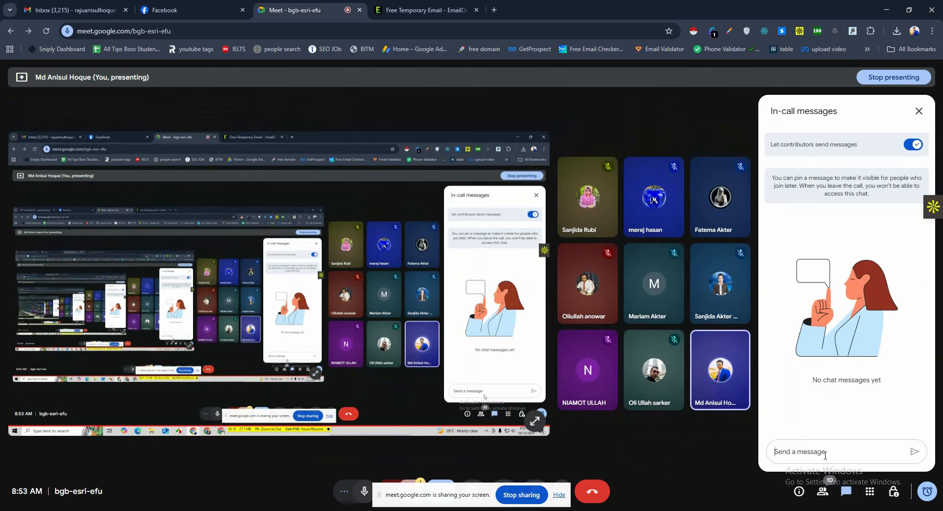
key("ctrl+v")
key("Return")
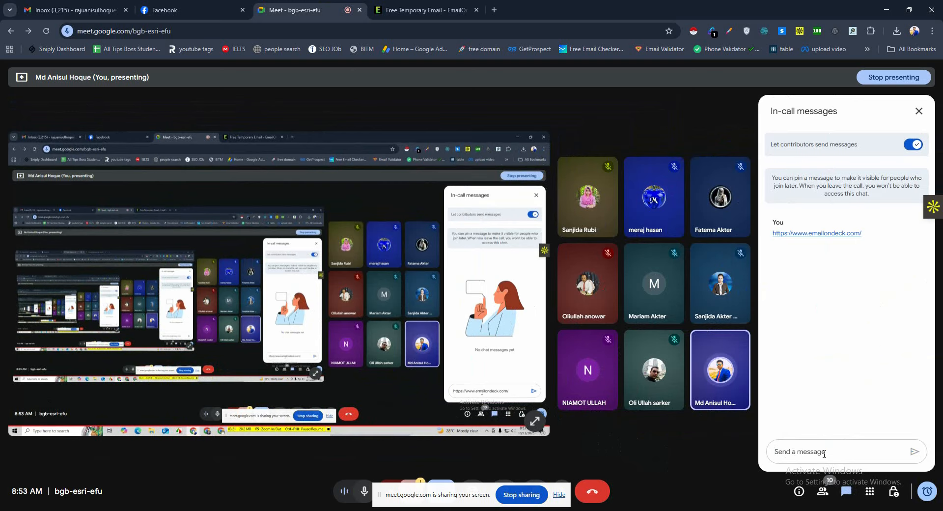
left_click(919, 111)
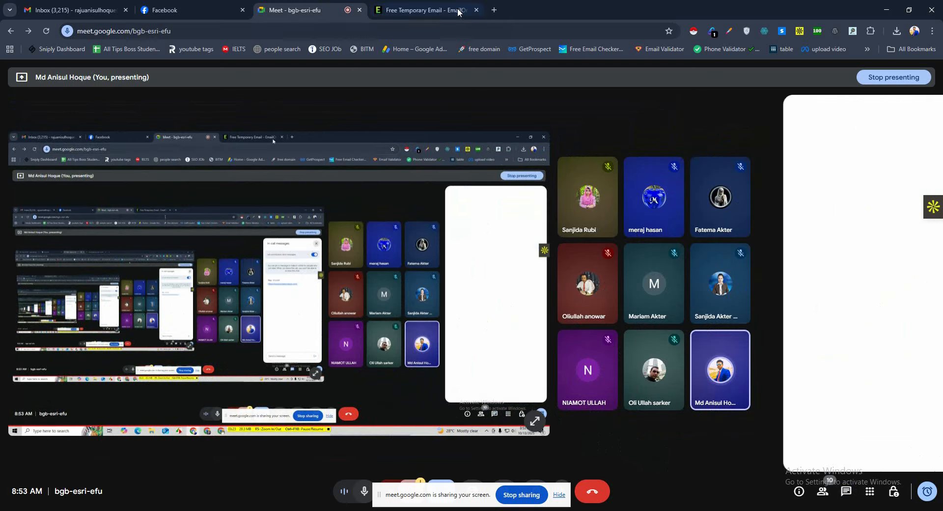
key("ctrl+Tab")
scroll(319, 274, "down", 3)
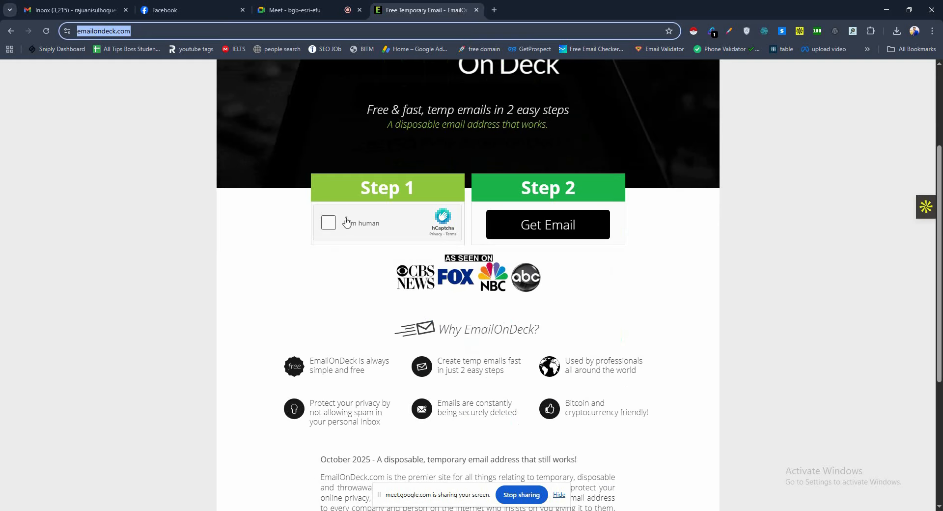
- Pass EmailOnDeck's 'I am human' hCaptcha by placing the E tile
left_click(330, 223)
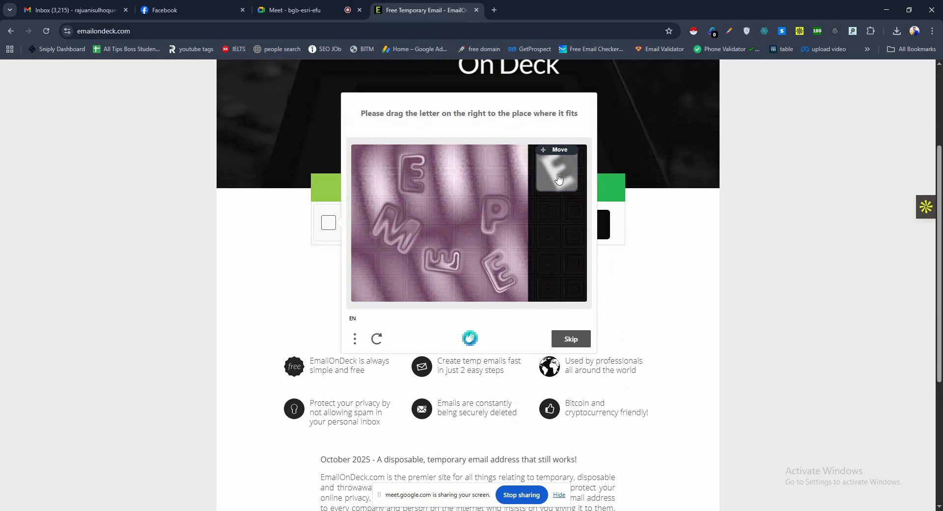
left_click_drag(559, 178, 498, 278)
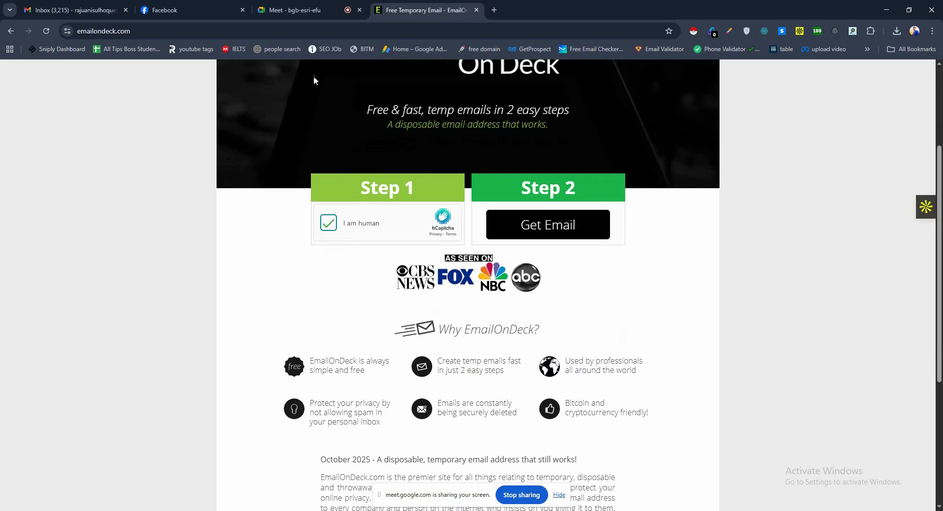
left_click(295, 10)
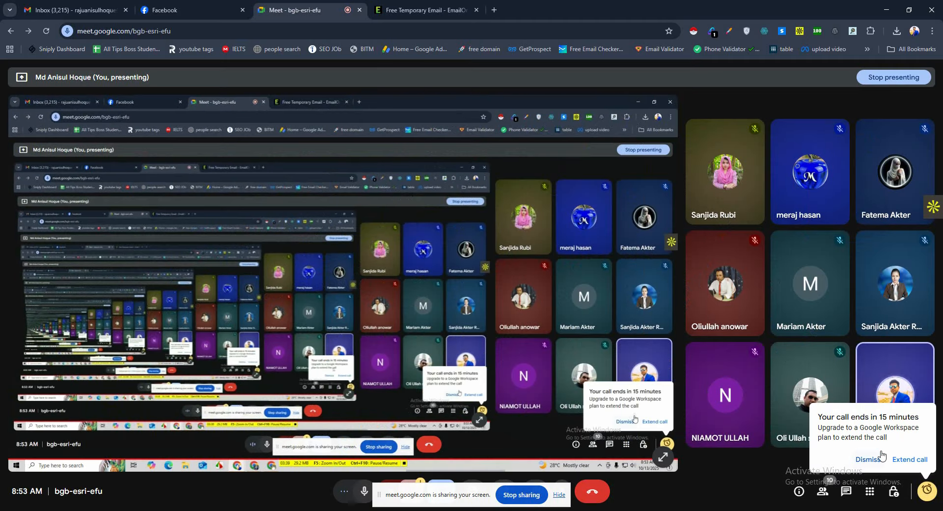
left_click(434, 5)
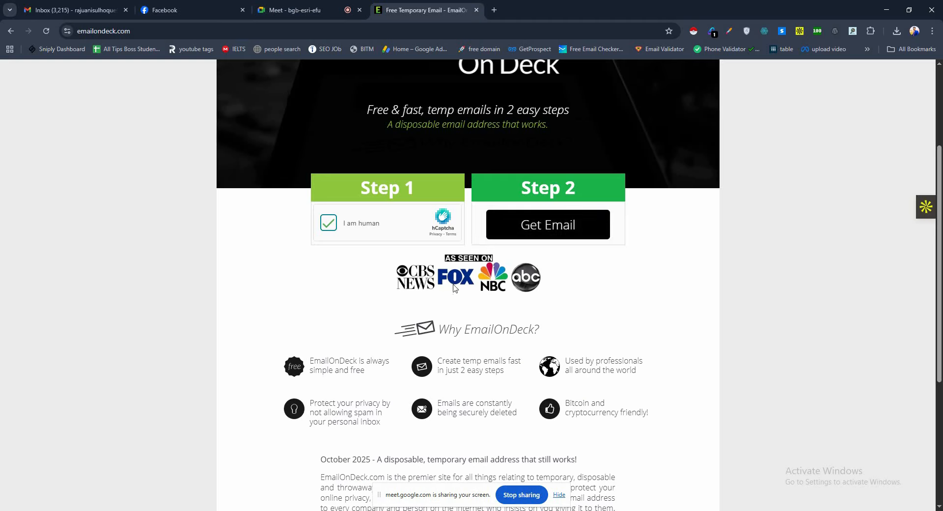
- Generate a new temporary email address and copy it
left_click(541, 222)
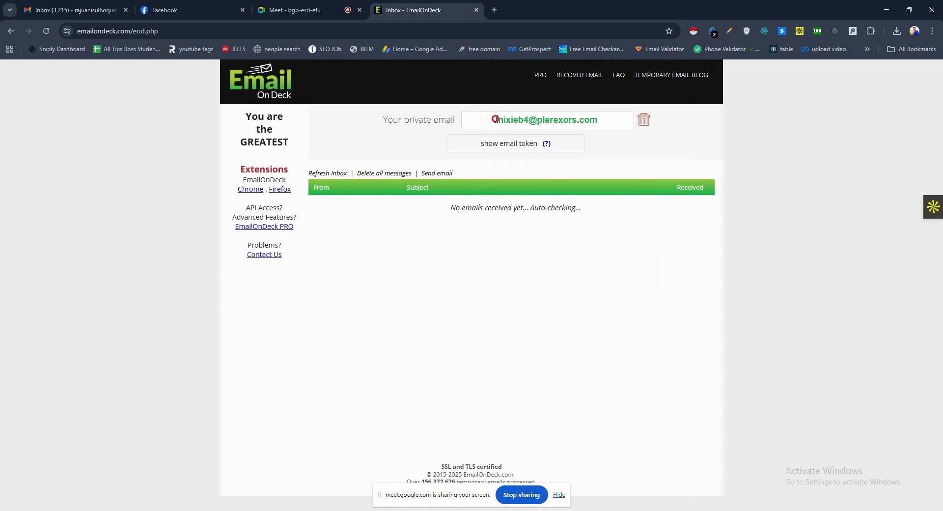
left_click_drag(496, 120, 595, 123)
right_click(593, 125)
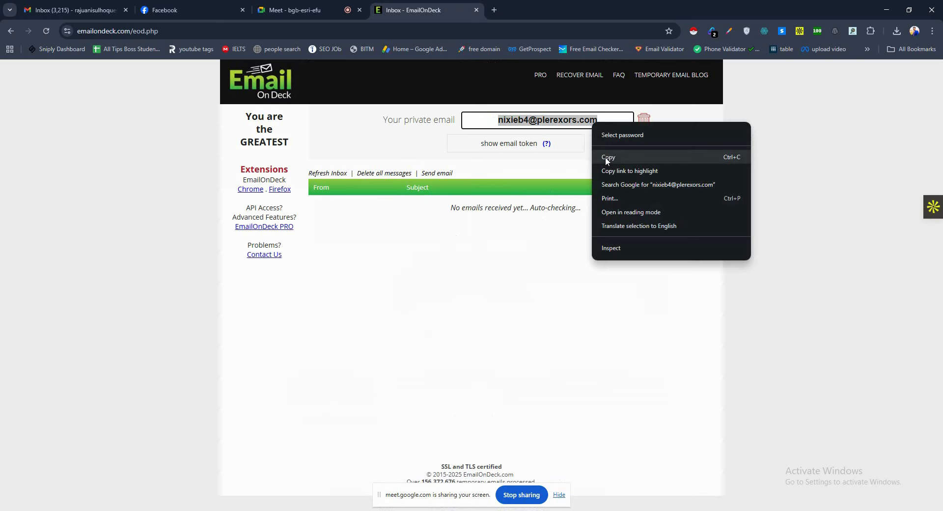
left_click(609, 157)
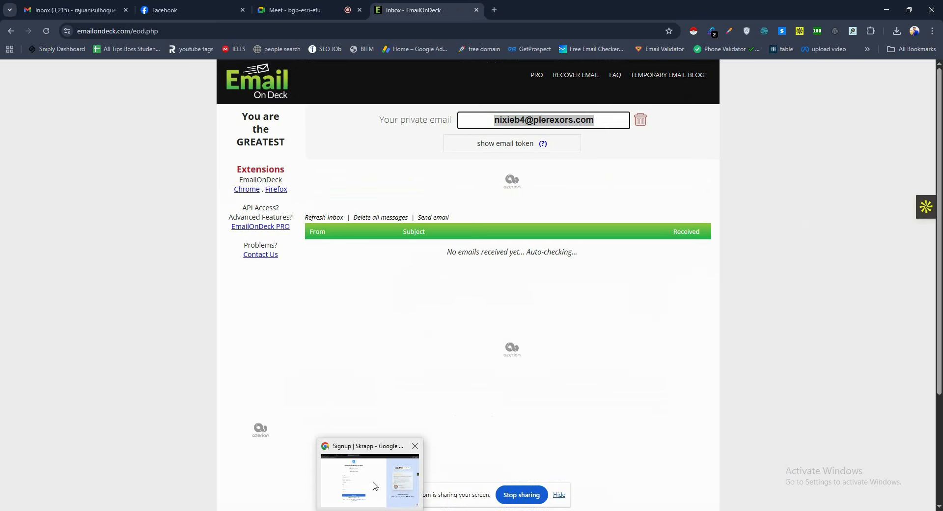
- Paste the temporary email into Skrapp's signup form, enter a password and submit
left_click(373, 486)
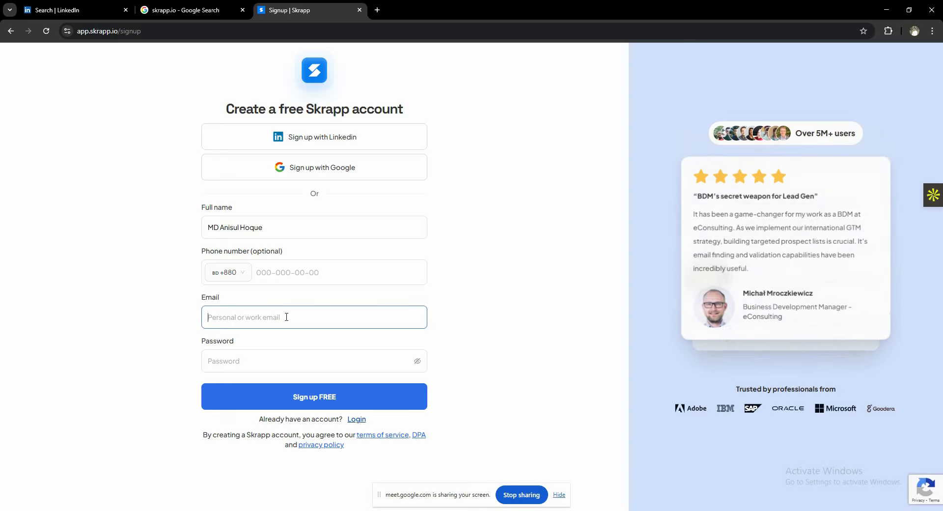
key("ctrl+v")
left_click(273, 365)
left_click(273, 365)
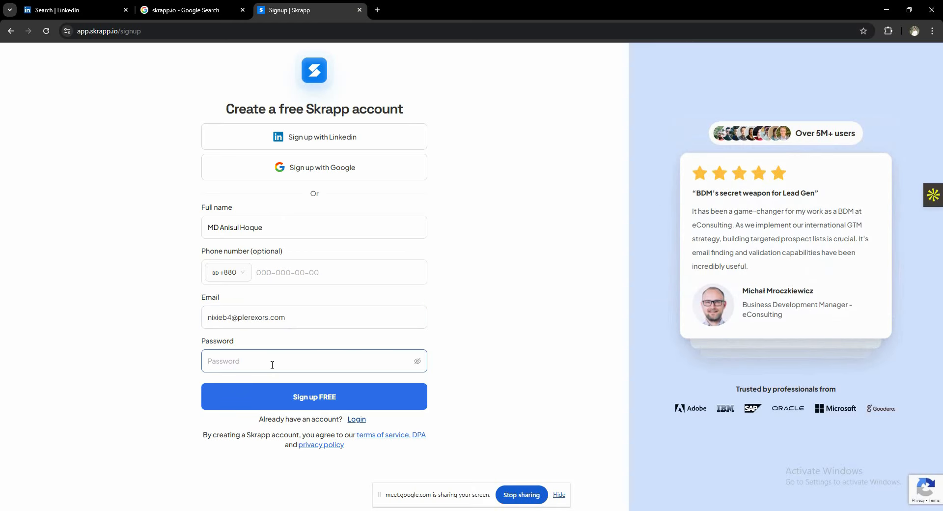
type("aaaaaaaa")
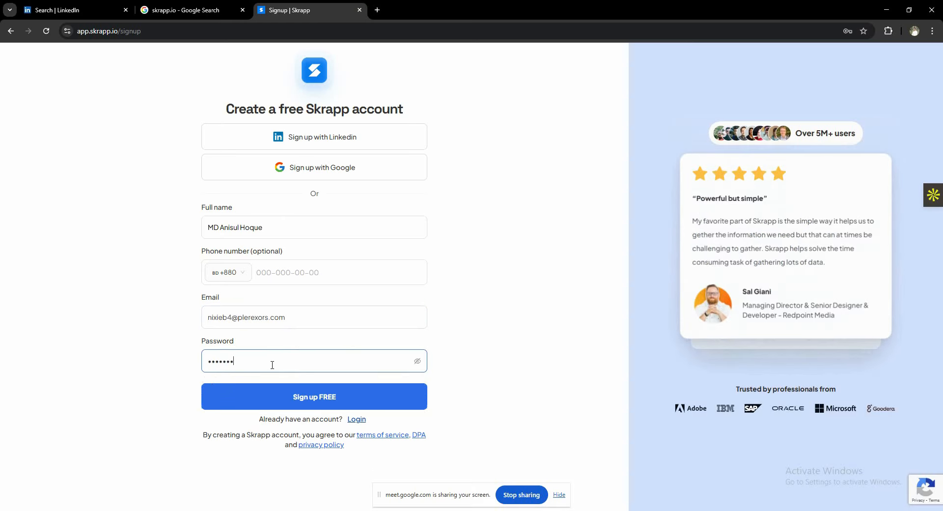
left_click(294, 400)
- Autofill the full name, resubmit, and delete the extra phone number digits
left_click(261, 222)
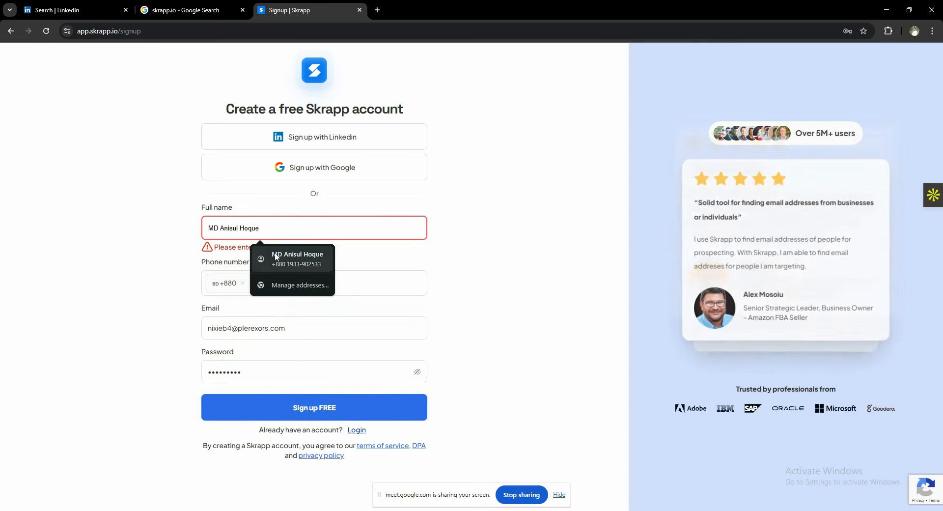
left_click(295, 259)
left_click(295, 407)
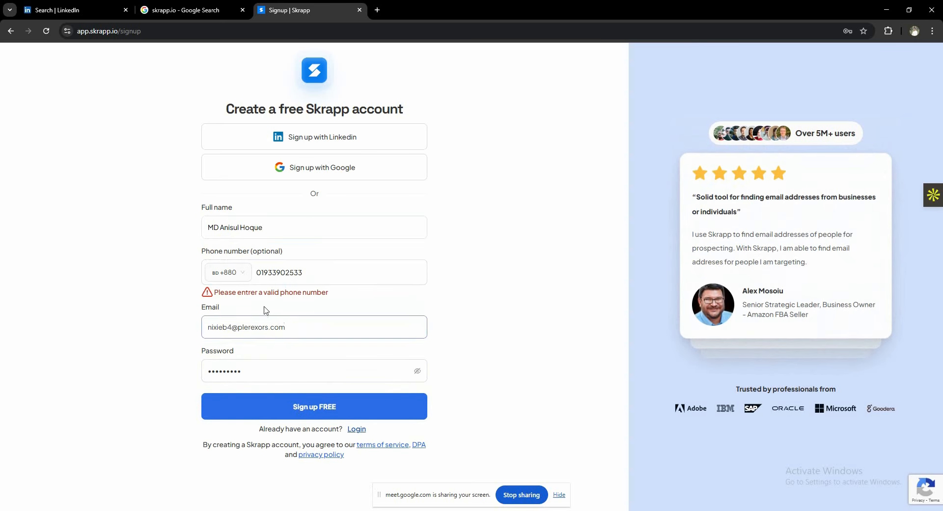
left_click_drag(312, 273, 262, 272)
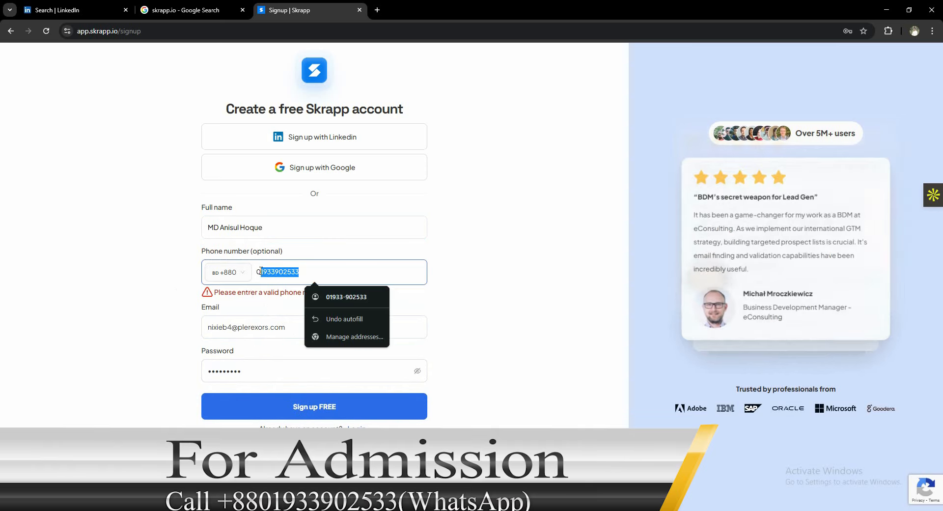
key("BackSpace")
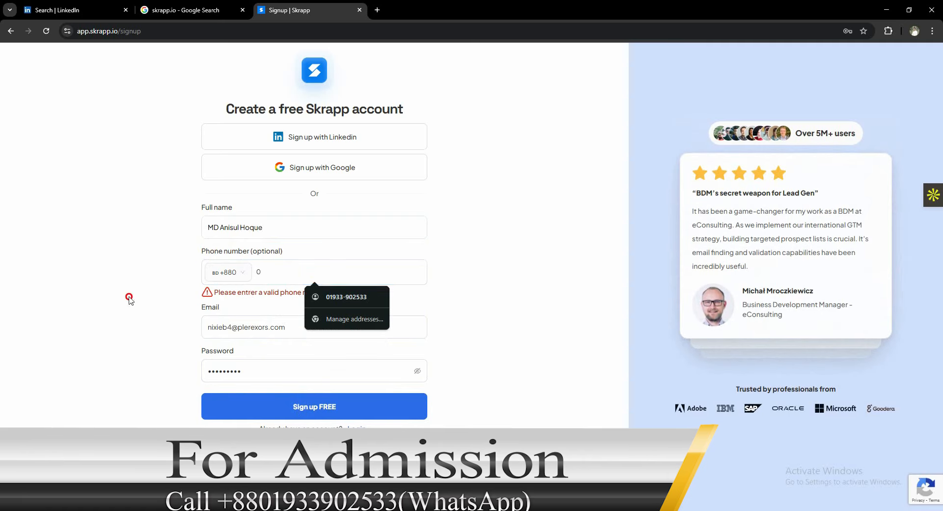
left_click(128, 295)
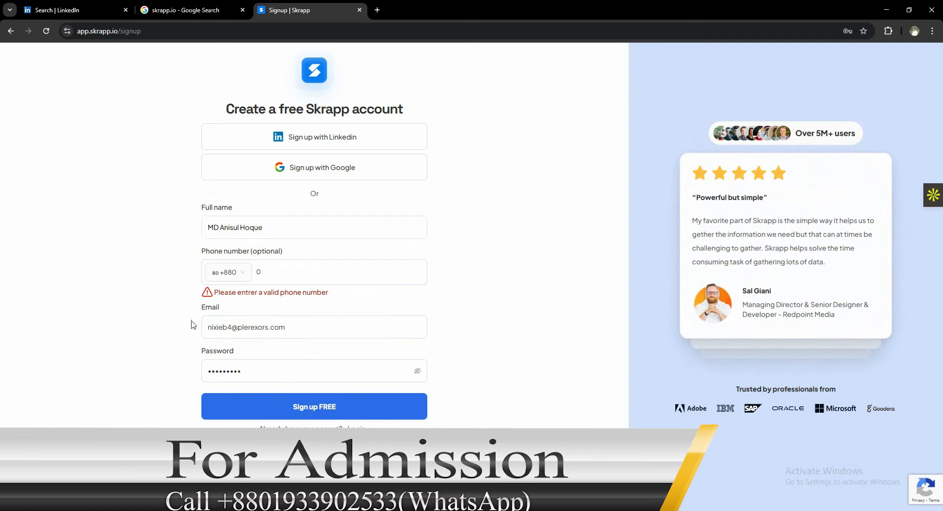
left_click(305, 331)
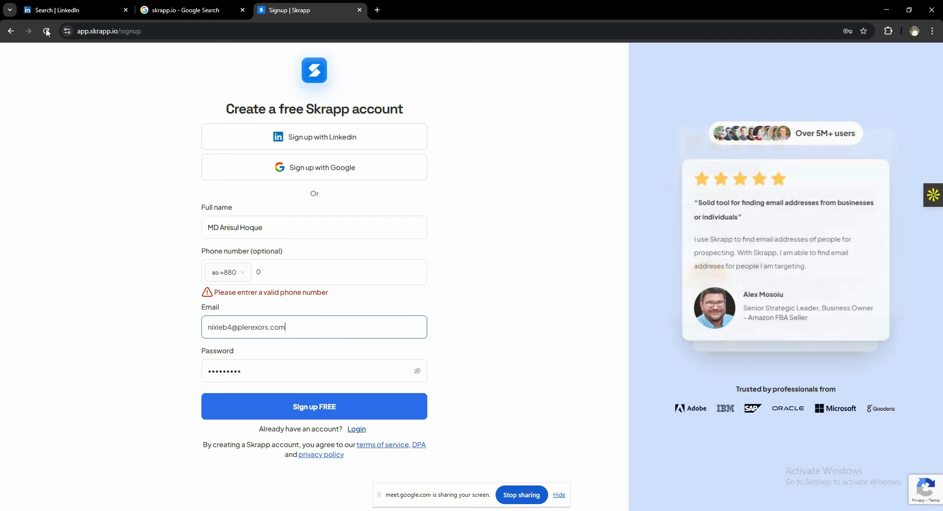
- Reload the form, refill name, temporary email and password, submit, and decline saving the password
left_click(46, 31)
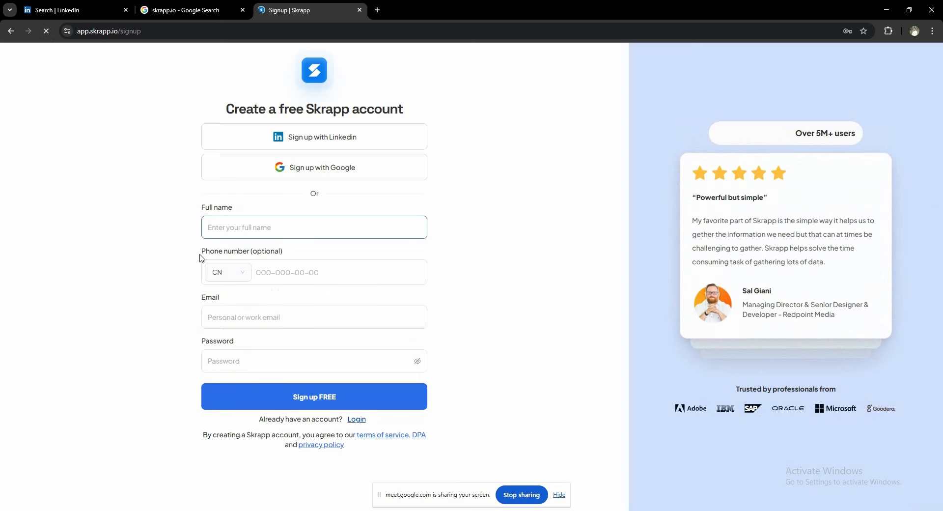
left_click(256, 227)
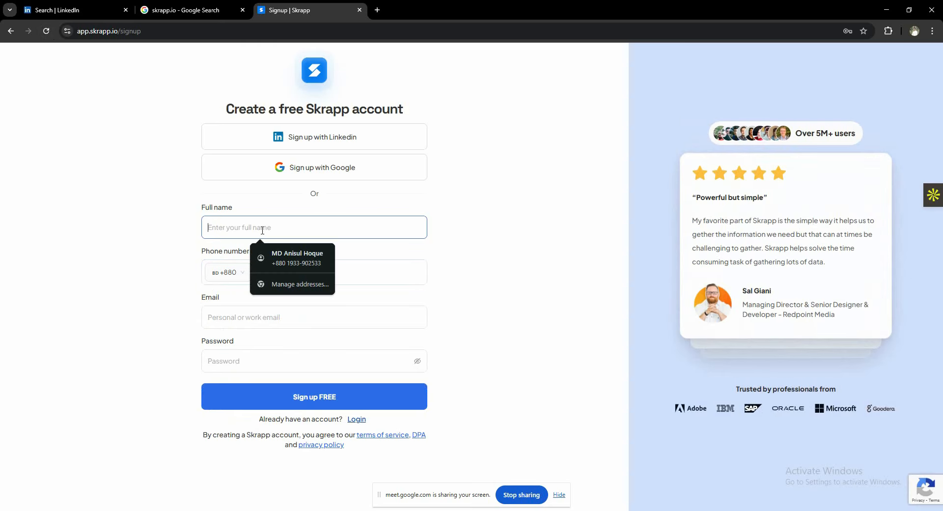
type("Anisul Hoque")
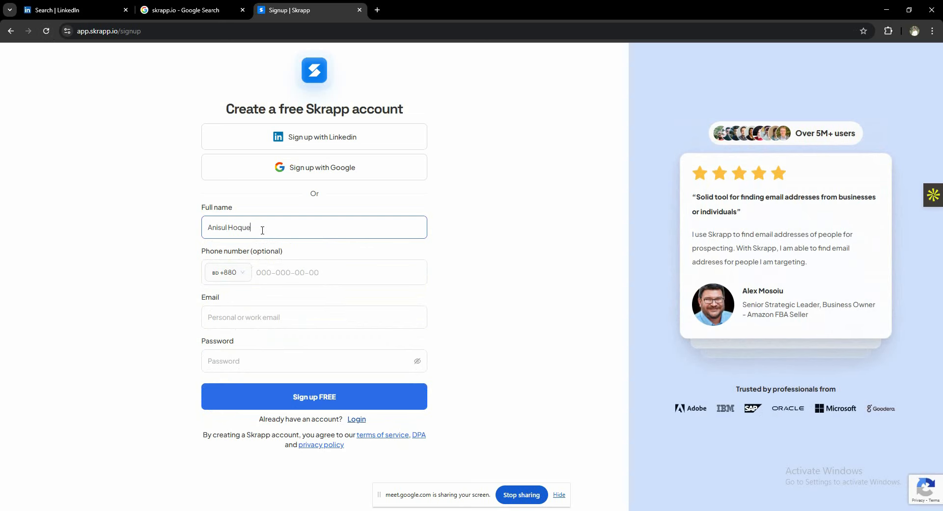
left_click(260, 317)
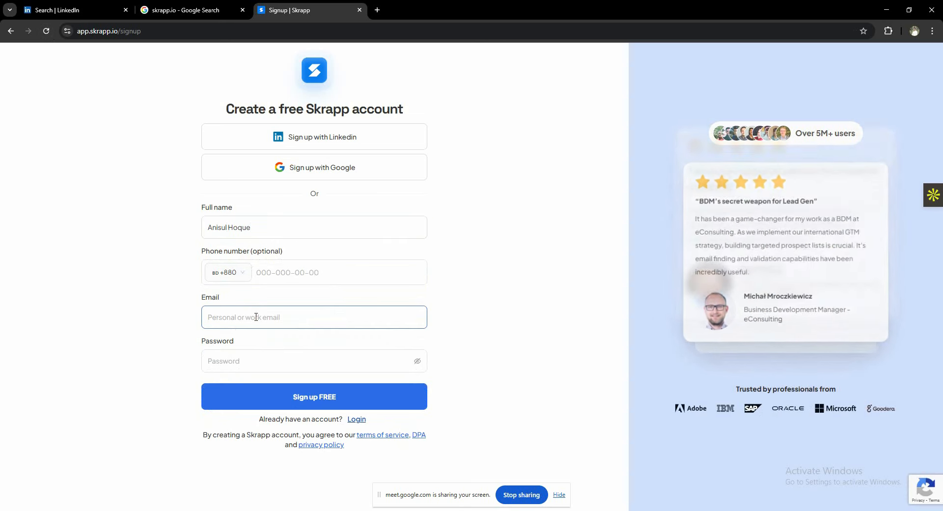
key("ctrl+v")
left_click(254, 366)
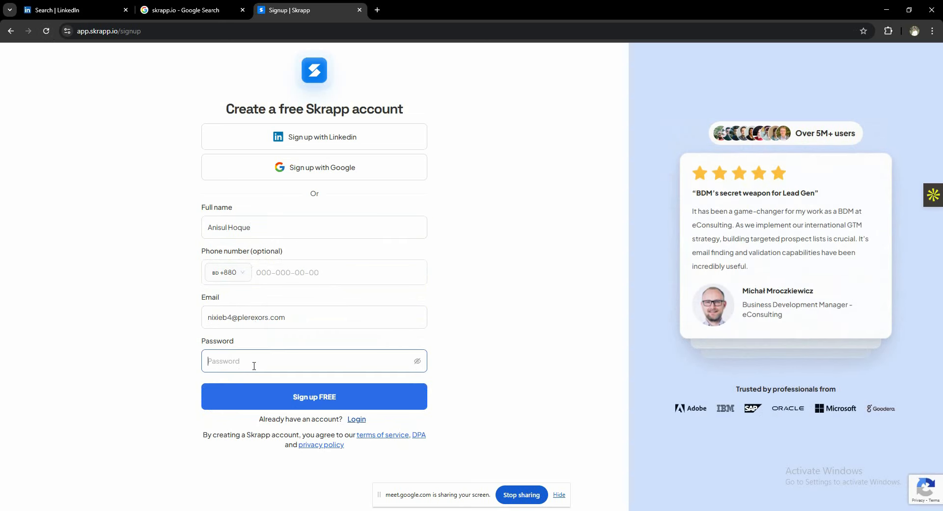
type("•••••••••")
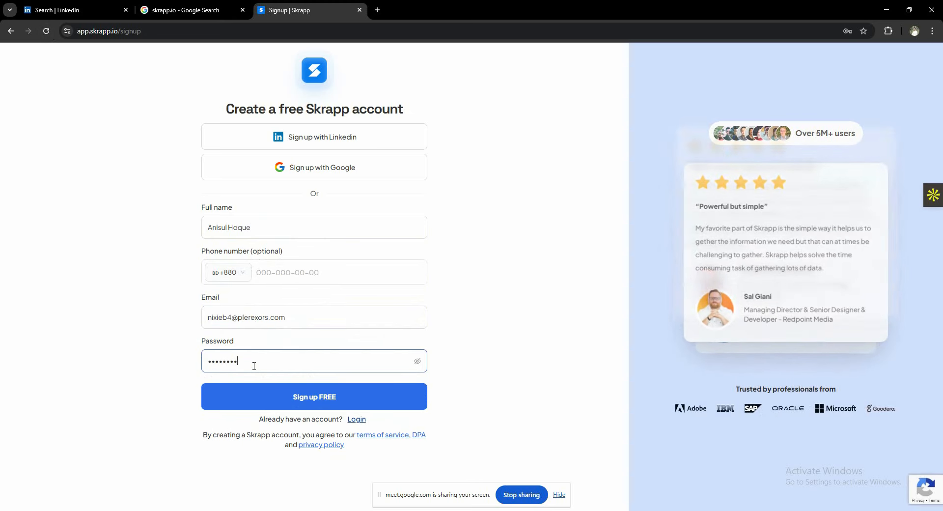
left_click(285, 395)
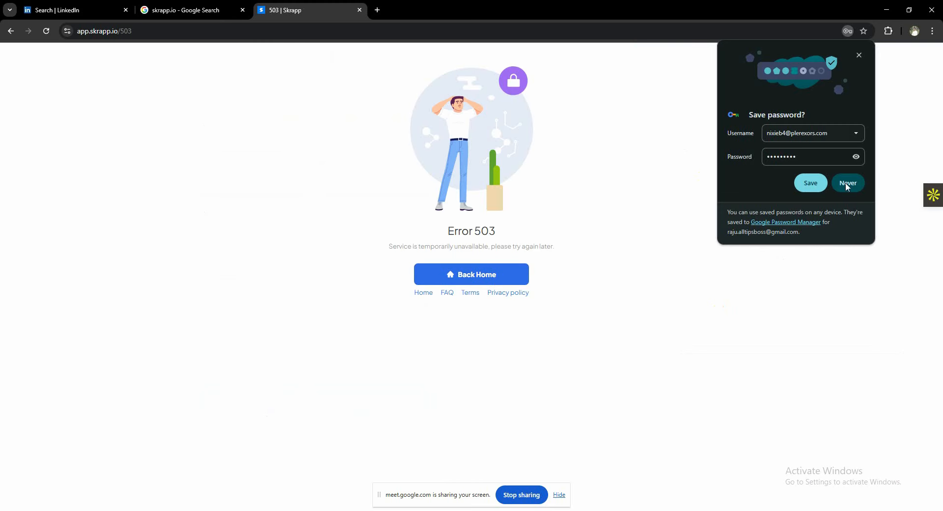
left_click(847, 184)
- Sign up to Skrapp with Google, granting all requested permissions to get the 50-credit Free plan
left_click(11, 33)
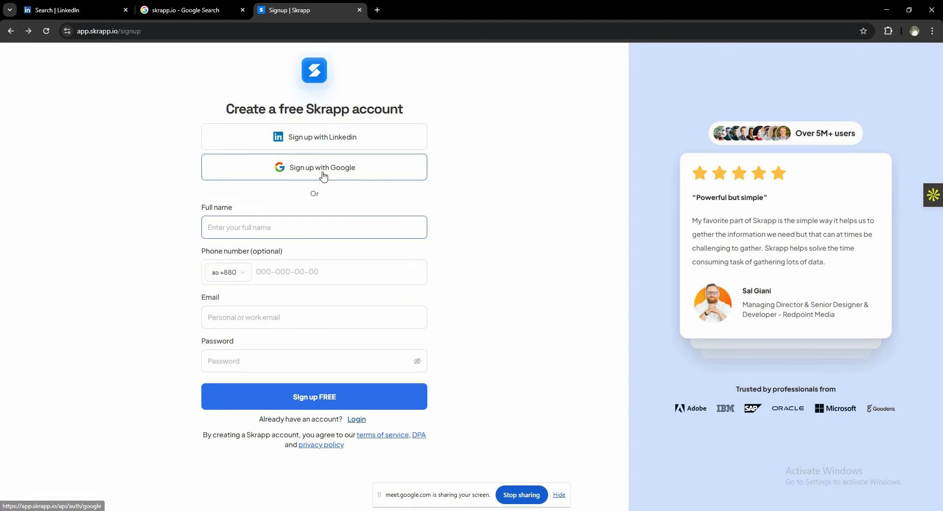
left_click(323, 173)
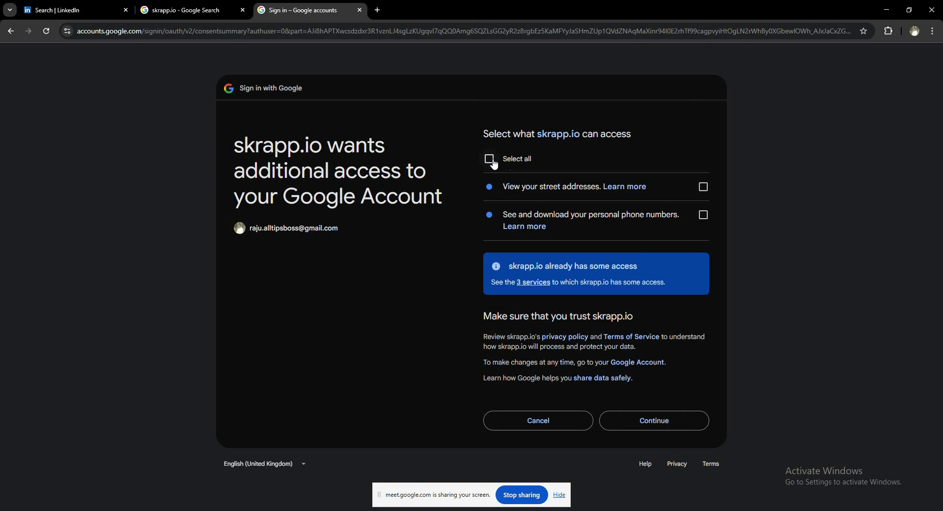
left_click(490, 159)
left_click(655, 422)
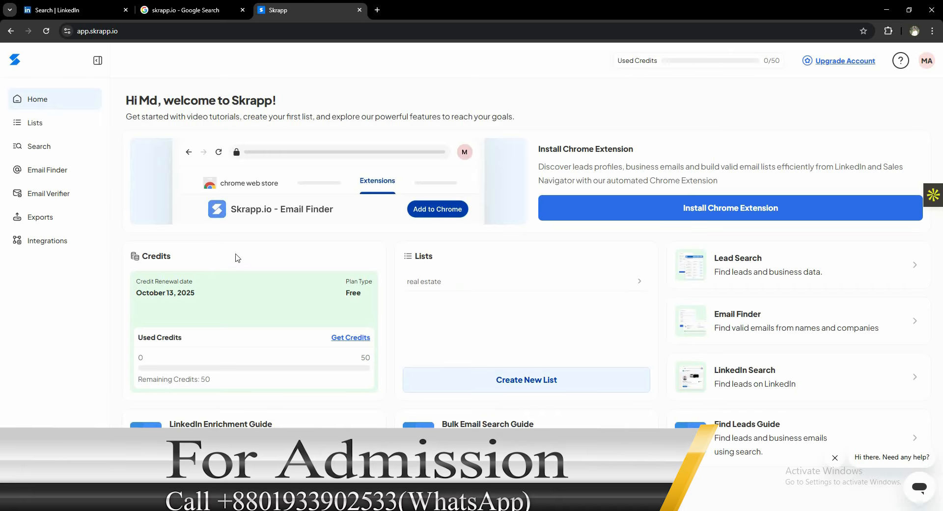
- Inspect the Skrapp dashboard's page address
left_click(243, 31)
left_click(278, 93)
left_click(251, 31)
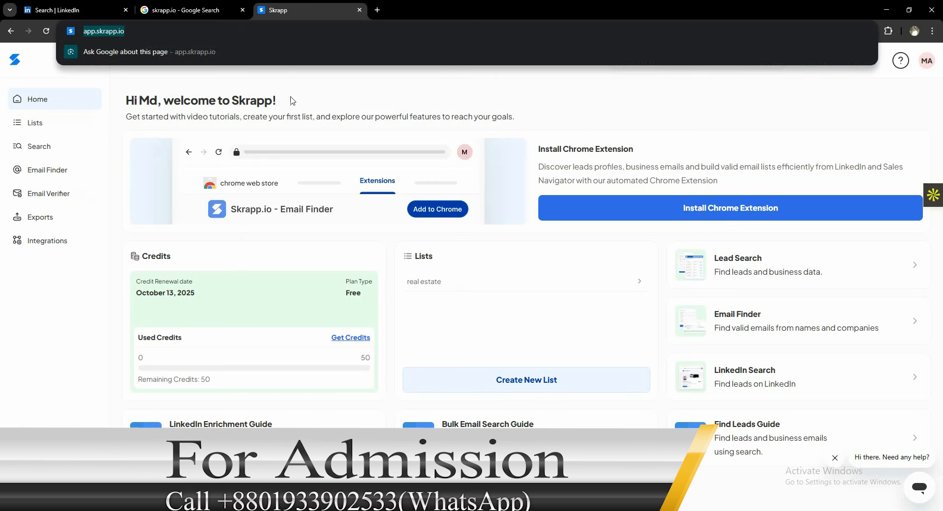
left_click(294, 94)
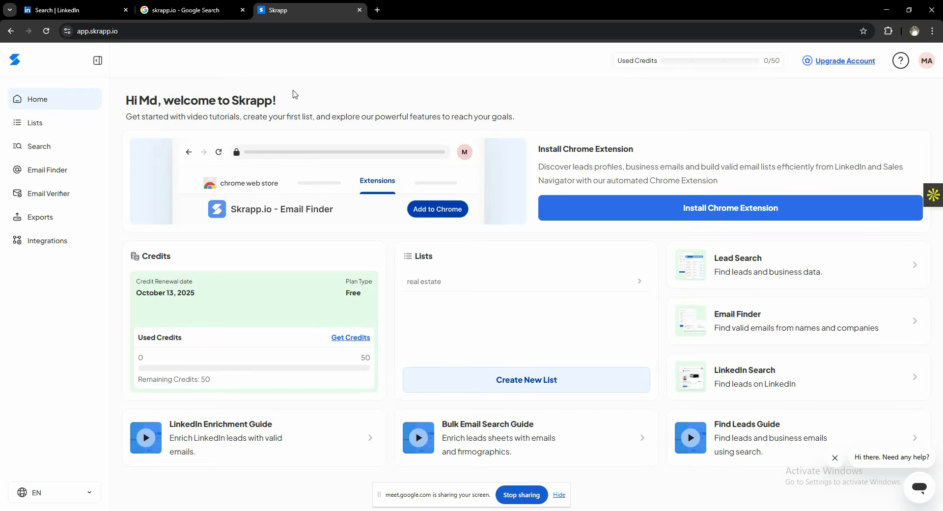
- Compare the LinkedIn dentist results with the Skrapp dashboard, then close the Google Search tab
left_click(54, 8)
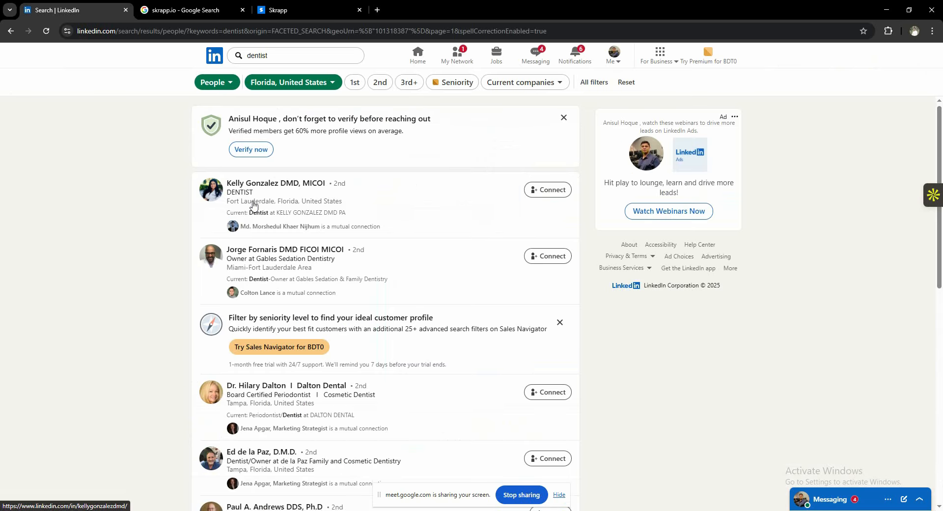
scroll(253, 205, "down", 2)
scroll(253, 206, "up", 2)
left_click(295, 10)
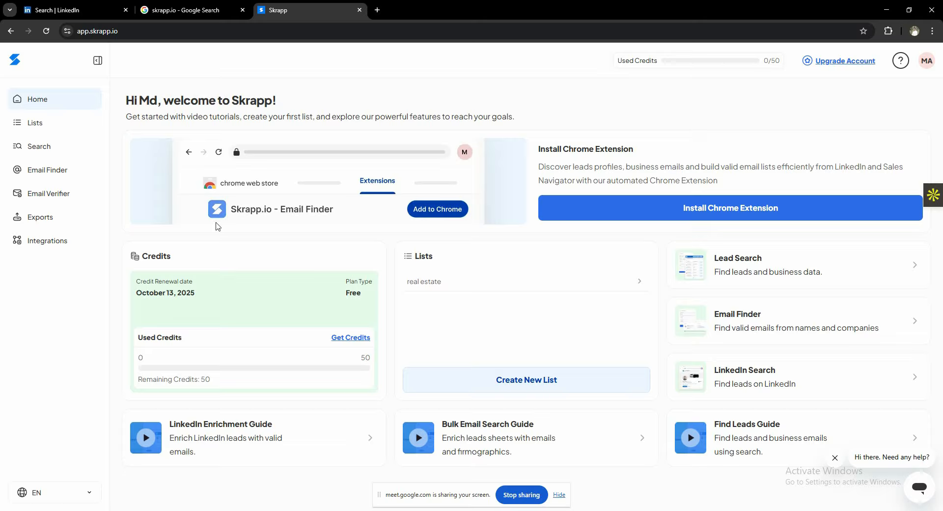
left_click(74, 9)
left_click(284, 9)
left_click(64, 8)
left_click(294, 6)
left_click(242, 9)
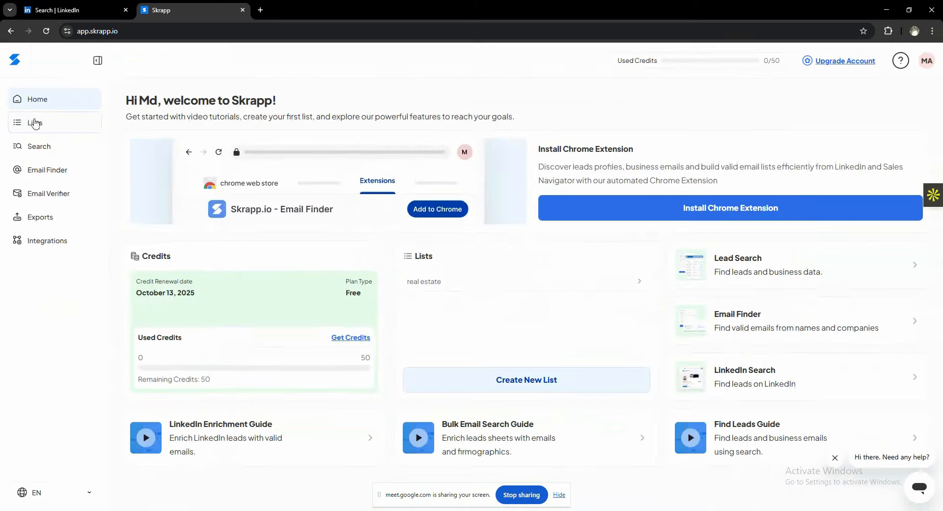
- Create a new Skrapp list named 'dentist-FL-US' from the Lists page
left_click(68, 122)
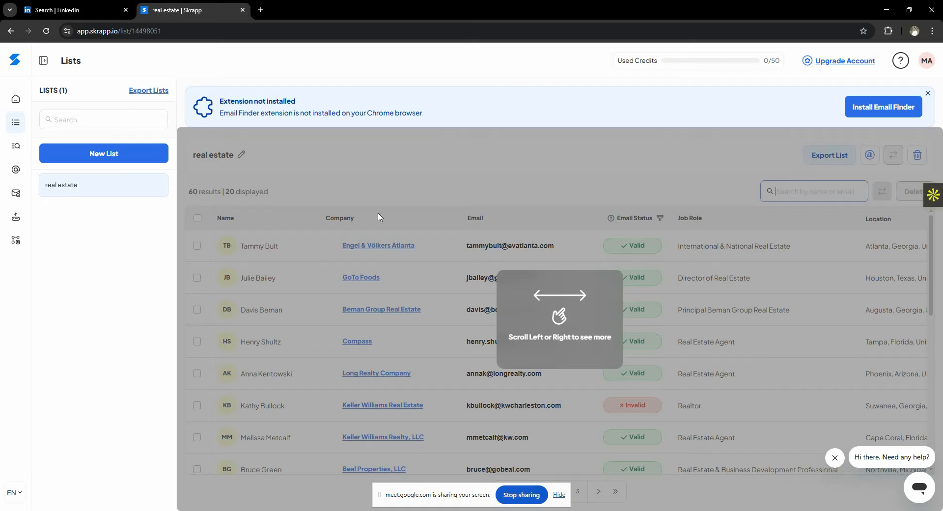
left_click(107, 153)
left_click(422, 163)
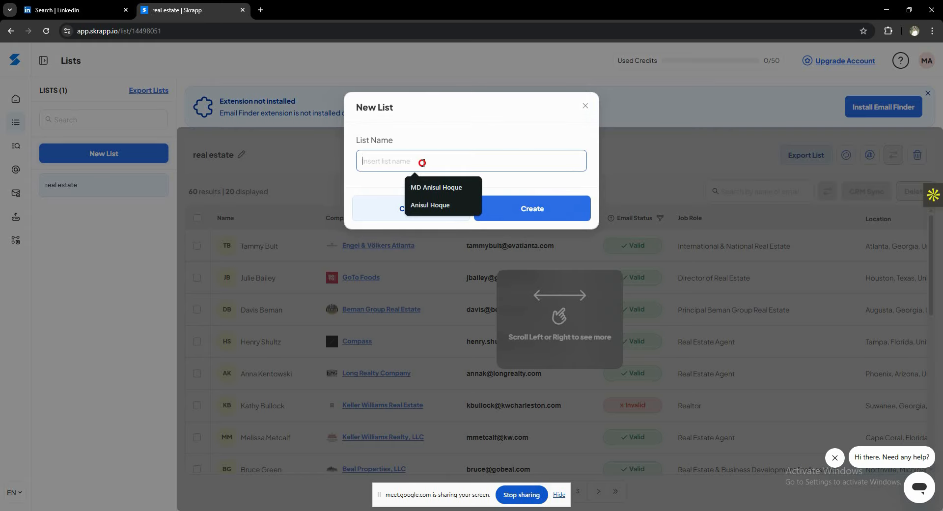
type("dentist-")
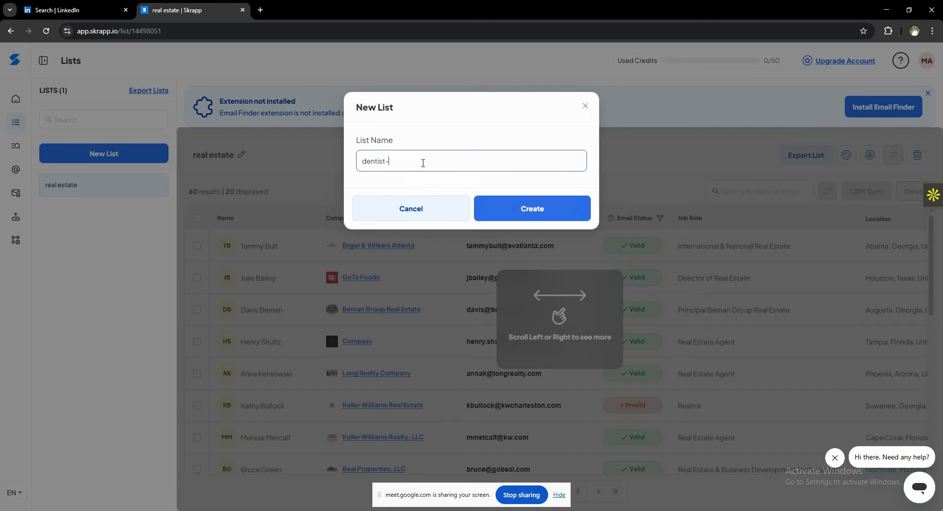
type("FL-US")
left_click(542, 209)
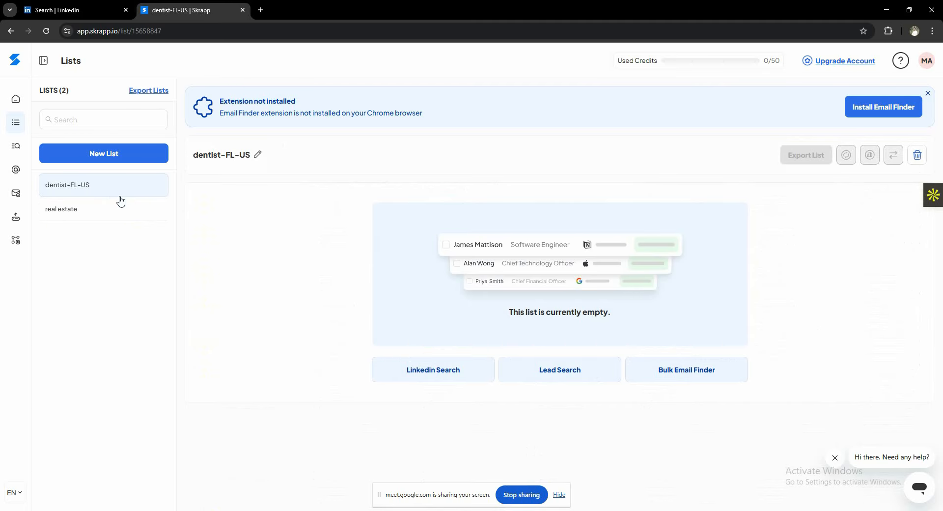
left_click(72, 15)
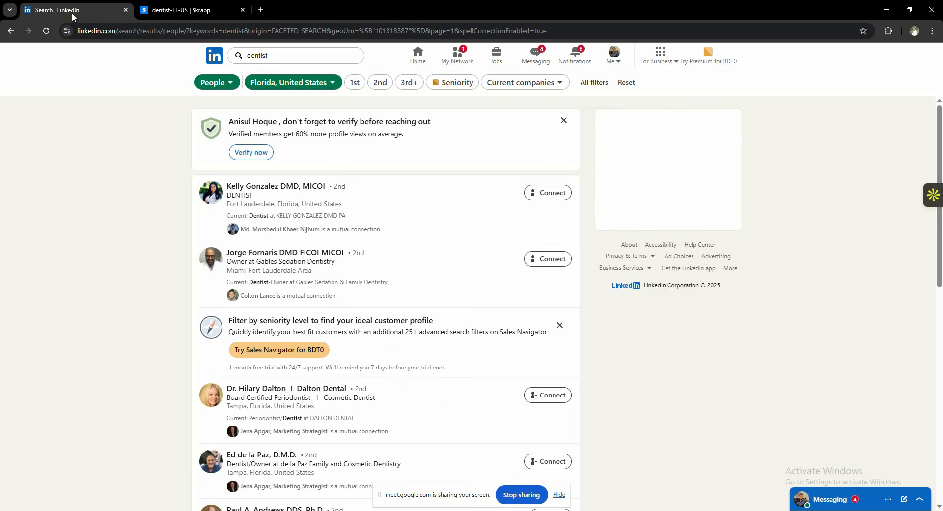
left_click(186, 12)
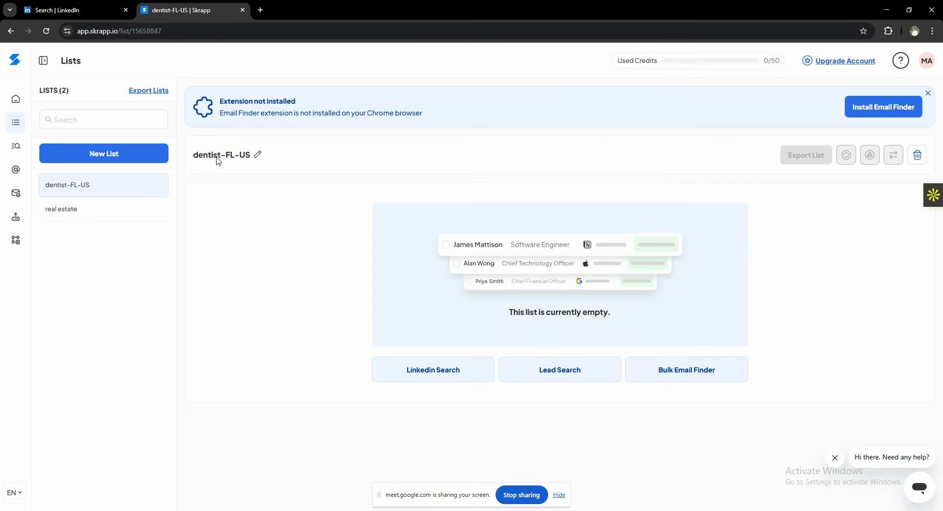
left_click(72, 15)
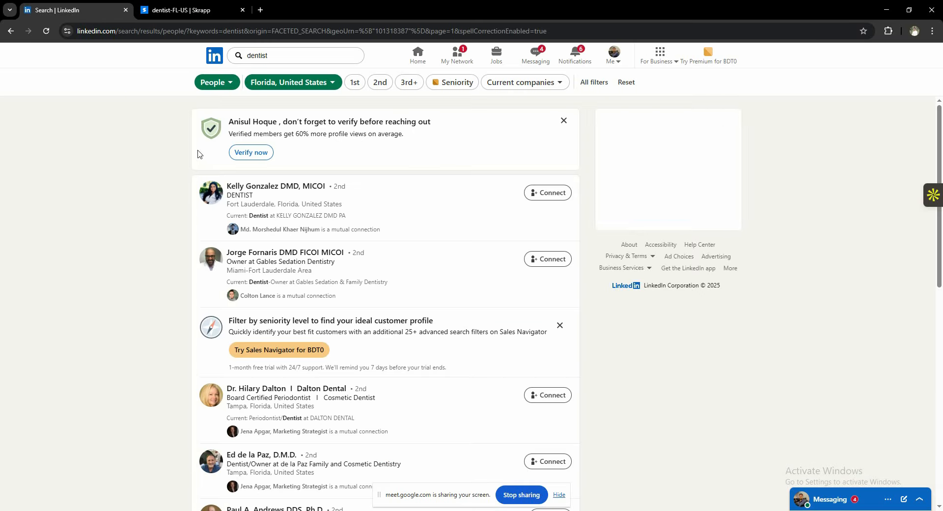
left_click(145, 5)
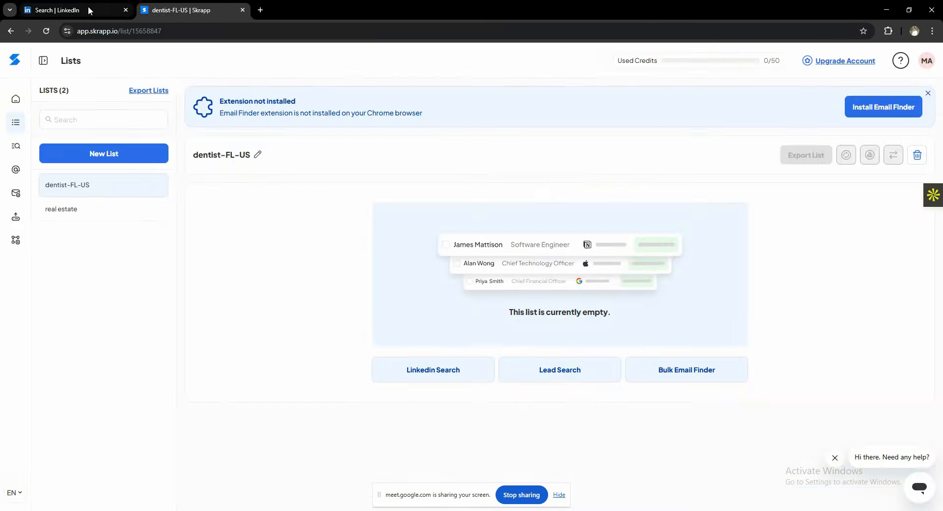
left_click(89, 9)
scroll(202, 233, "down", 3)
scroll(201, 233, "up", 3)
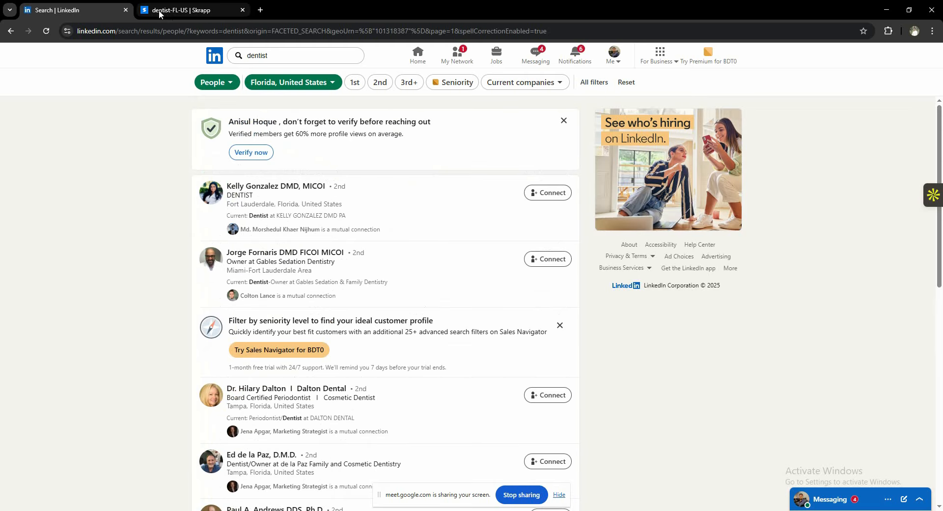
left_click(158, 9)
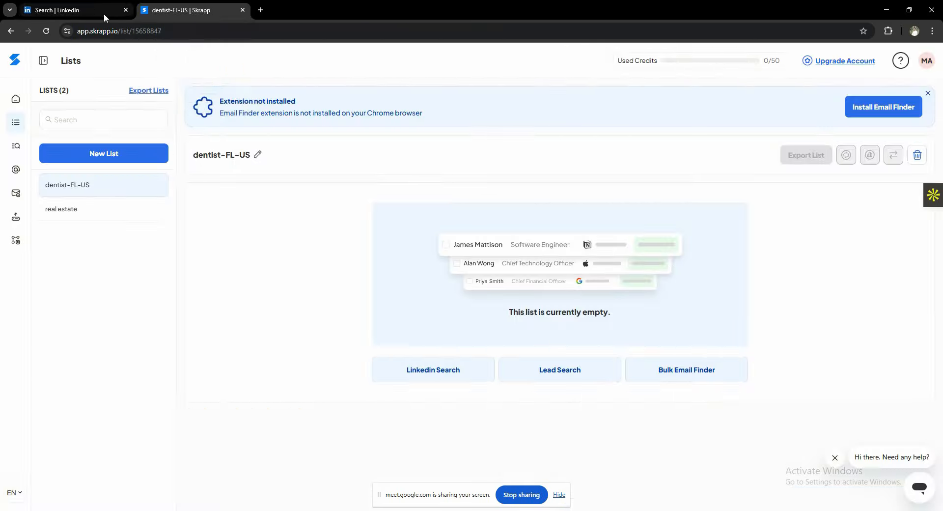
left_click(79, 8)
scroll(142, 199, "down", 3)
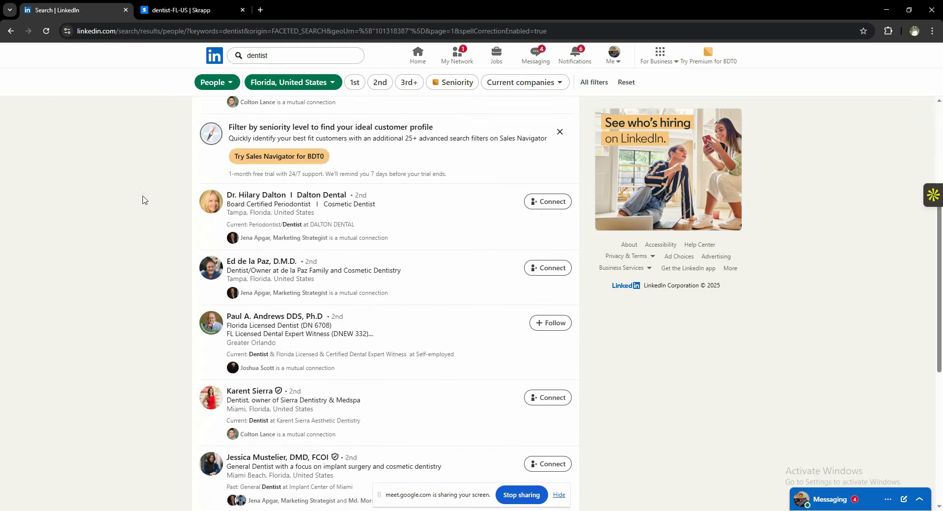
scroll(142, 200, "up", 3)
scroll(142, 199, "down", 3)
scroll(143, 200, "up", 3)
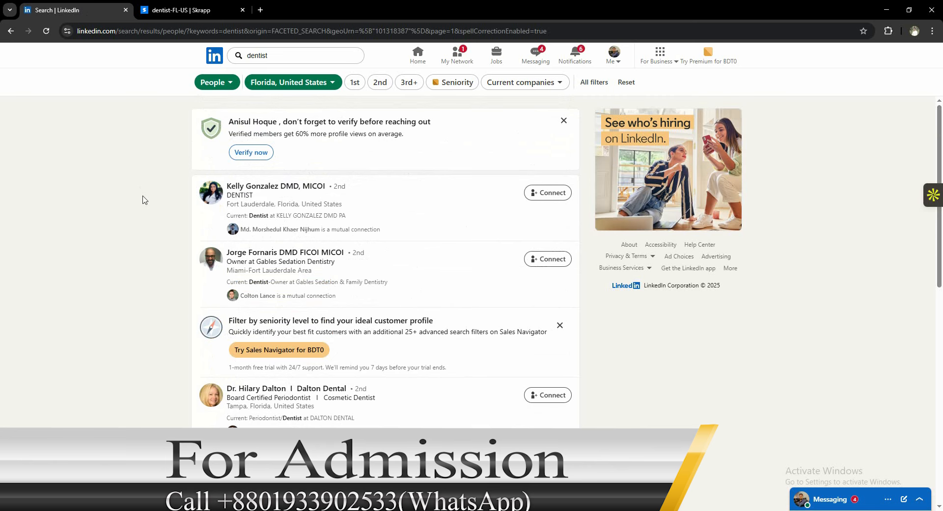
left_click(320, 510)
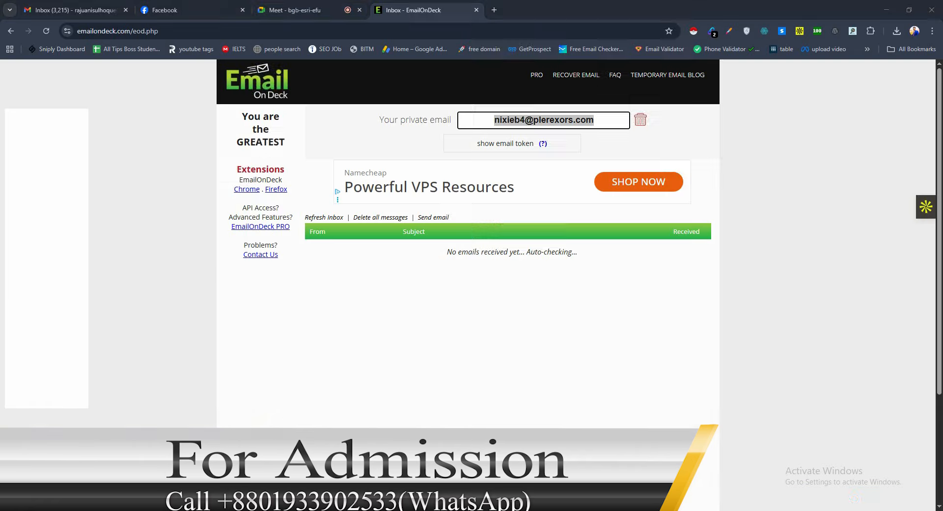
left_click(320, 475)
left_click(310, 3)
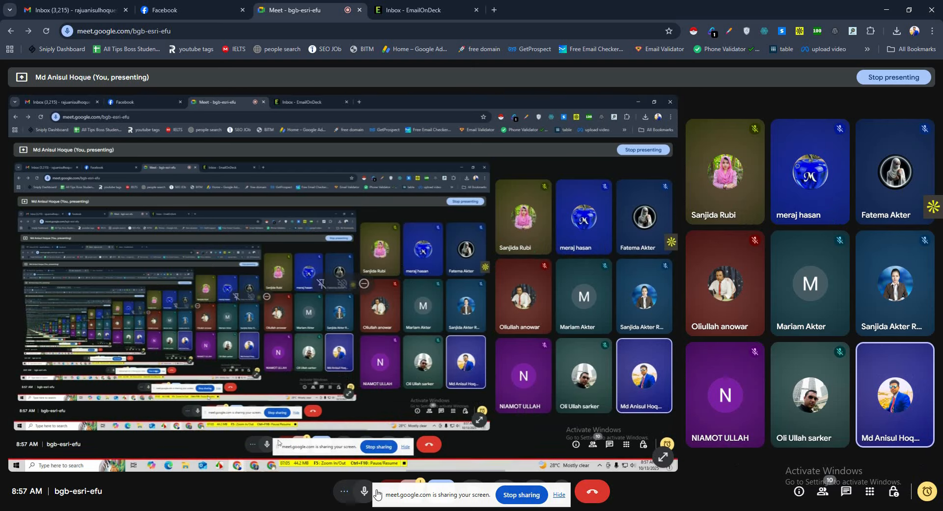
key("alt+Tab")
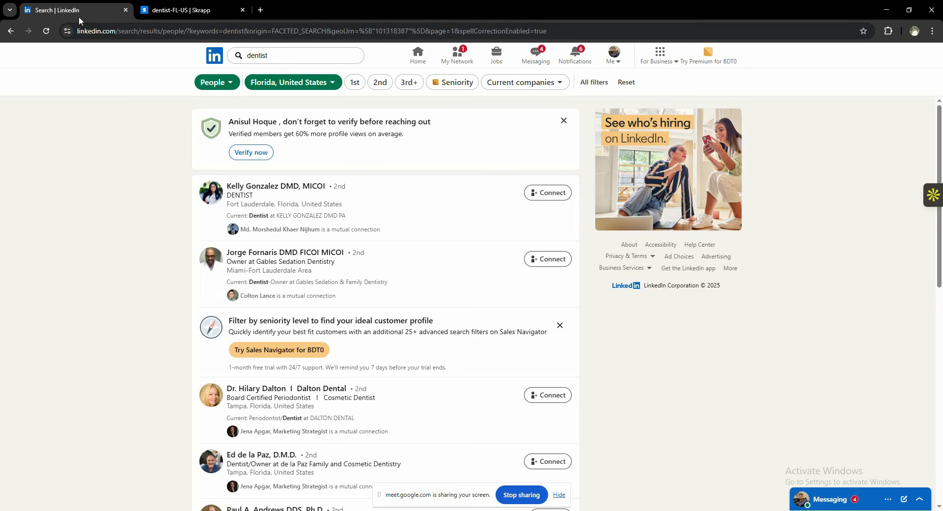
- Check the LinkedIn dentist results, then bring the empty dentist-FL-US Skrapp list back to the front
left_click(172, 11)
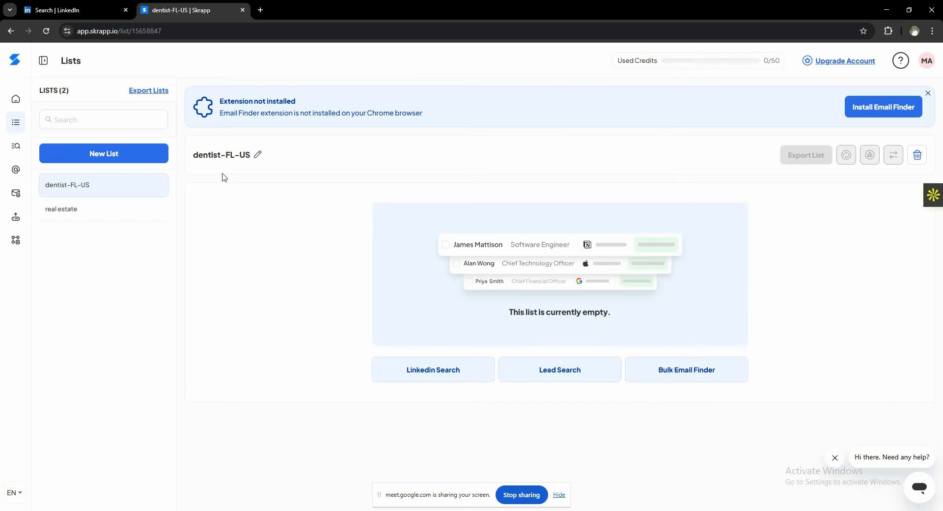
left_click(109, 15)
scroll(235, 278, "down", 2)
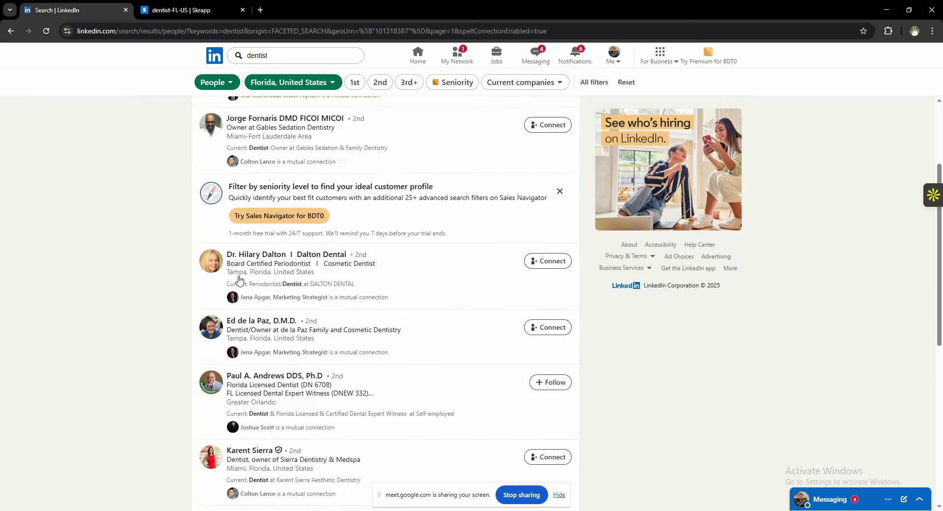
scroll(247, 287, "up", 2)
scroll(247, 287, "down", 5)
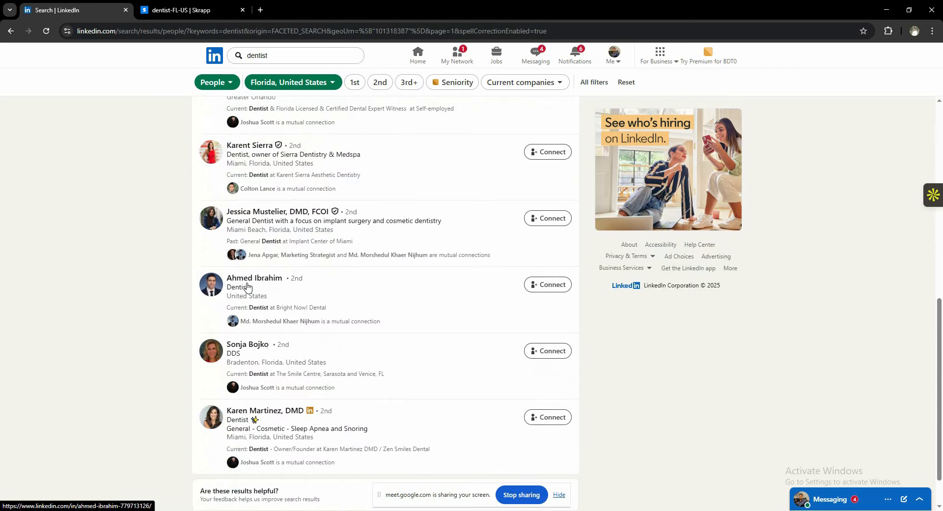
scroll(247, 287, "up", 5)
scroll(251, 268, "down", 4)
scroll(274, 269, "up", 4)
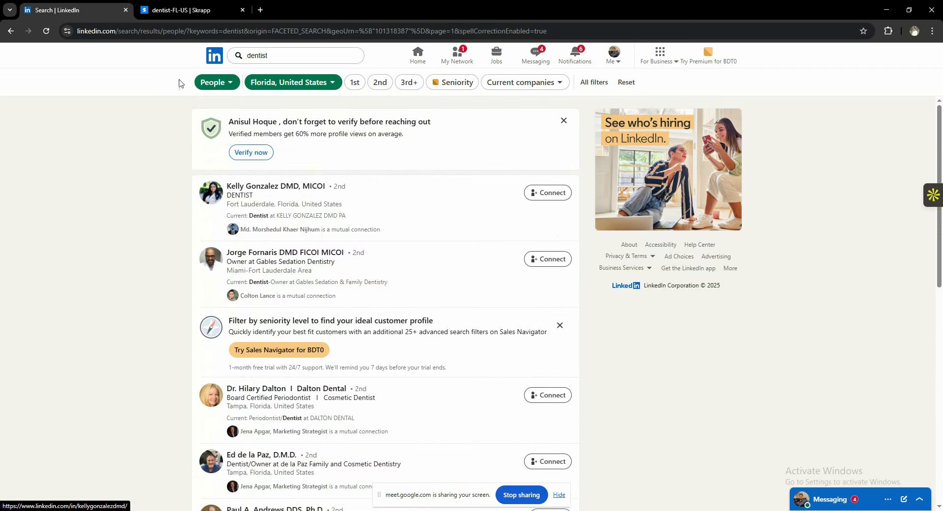
left_click(195, 11)
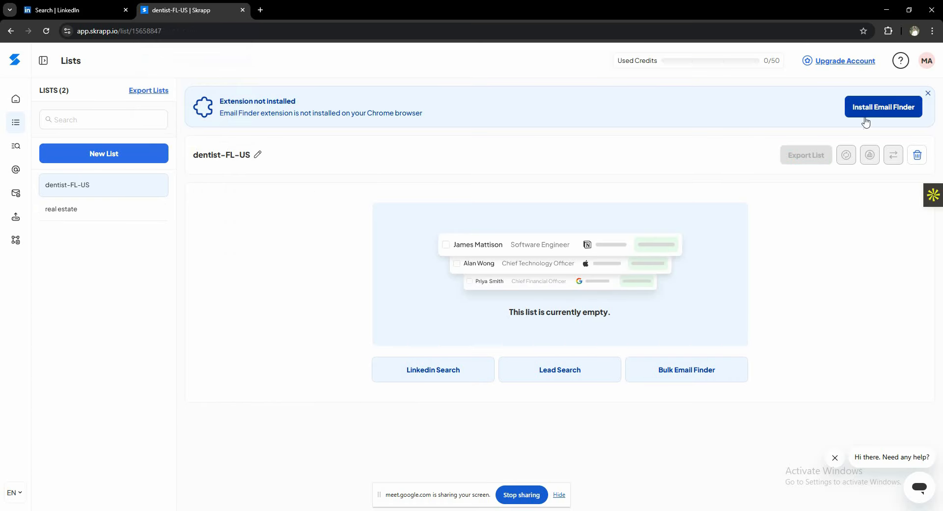
key("ctrl+1")
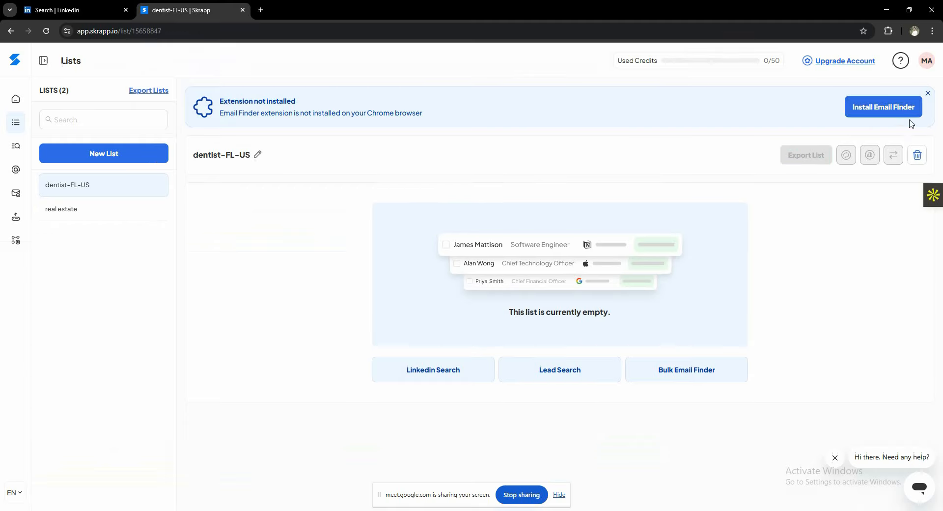
- Open the Skrapp.io Email Finder listing in the Chrome Web Store
left_click(867, 107)
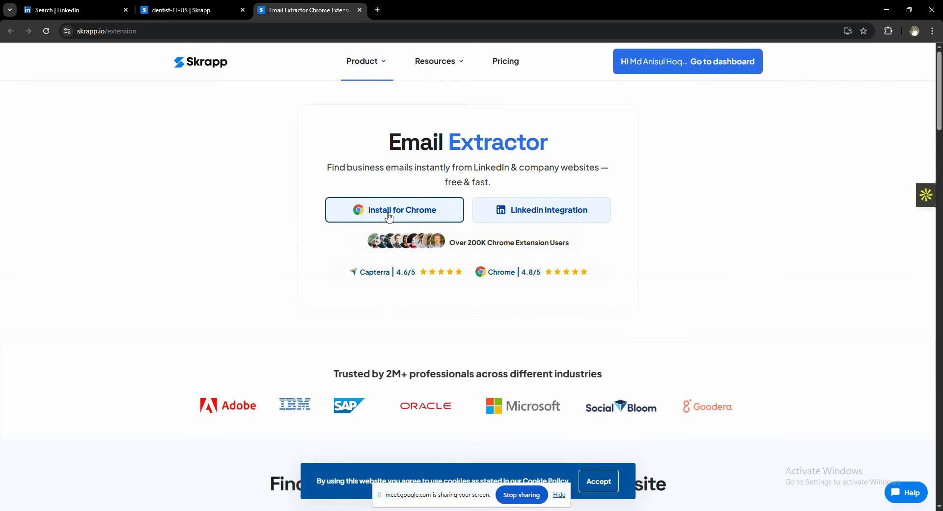
left_click(392, 214)
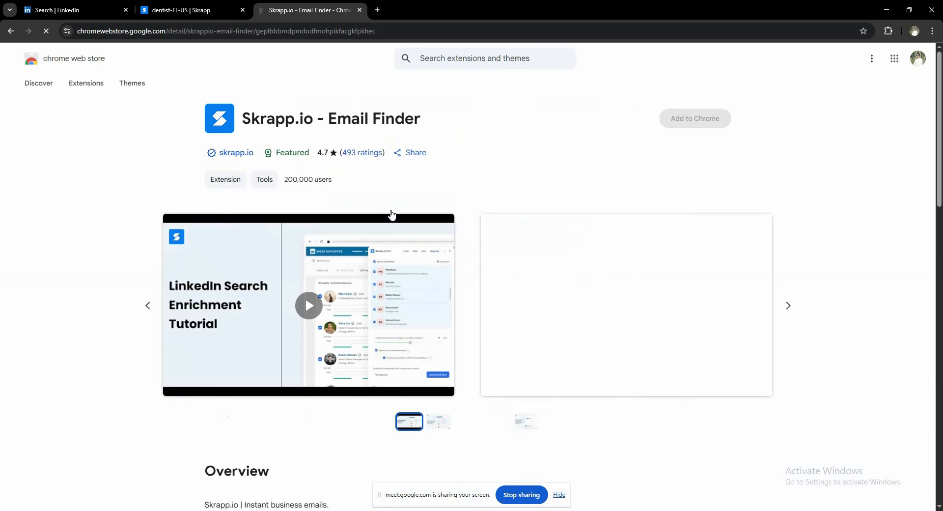
scroll(392, 214, "down", 2)
scroll(392, 214, "up", 2)
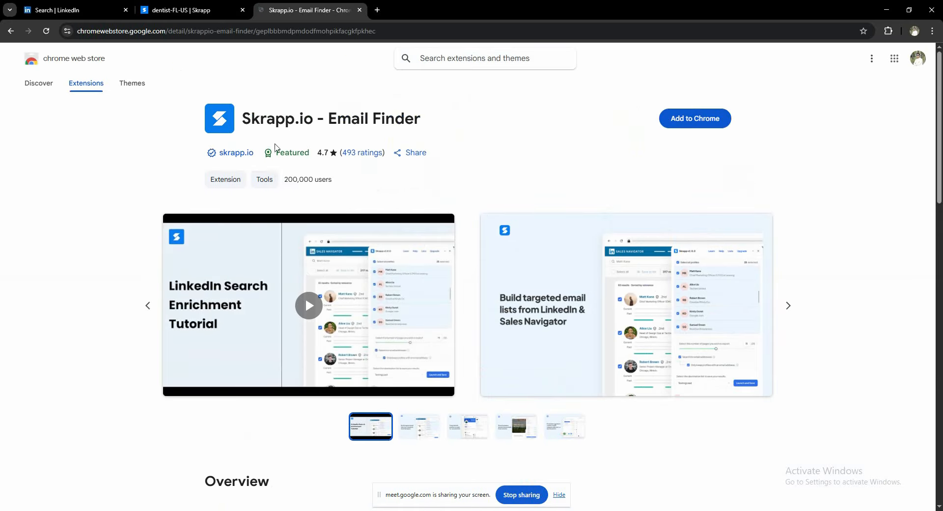
left_click_drag(243, 119, 404, 134)
left_click(427, 126)
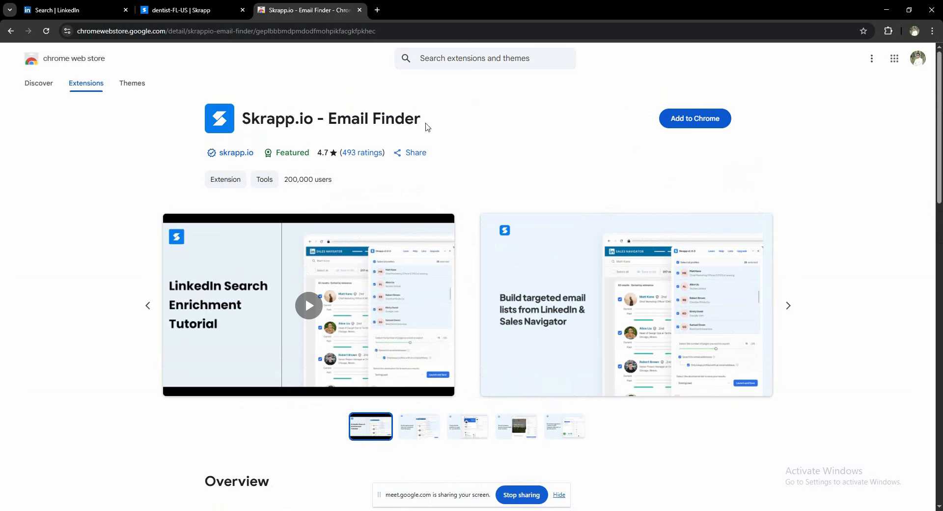
triple_click(398, 119)
left_click(499, 123)
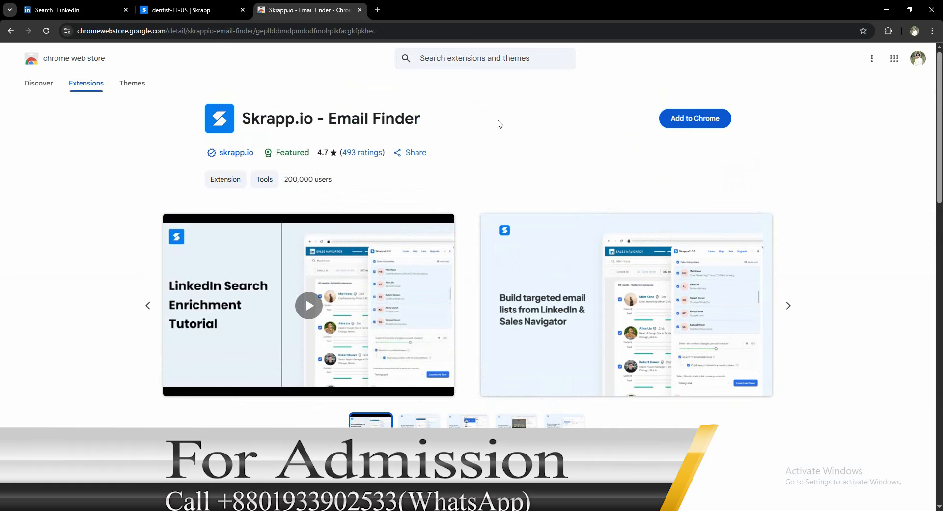
- Add the Skrapp.io Email Finder extension to Chrome
double_click(365, 125)
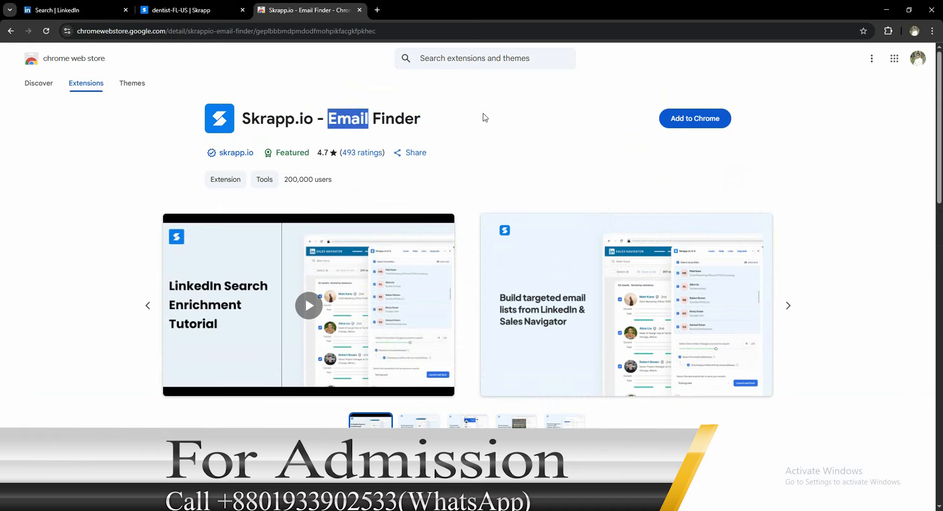
left_click(485, 118)
scroll(413, 248, "down", 4)
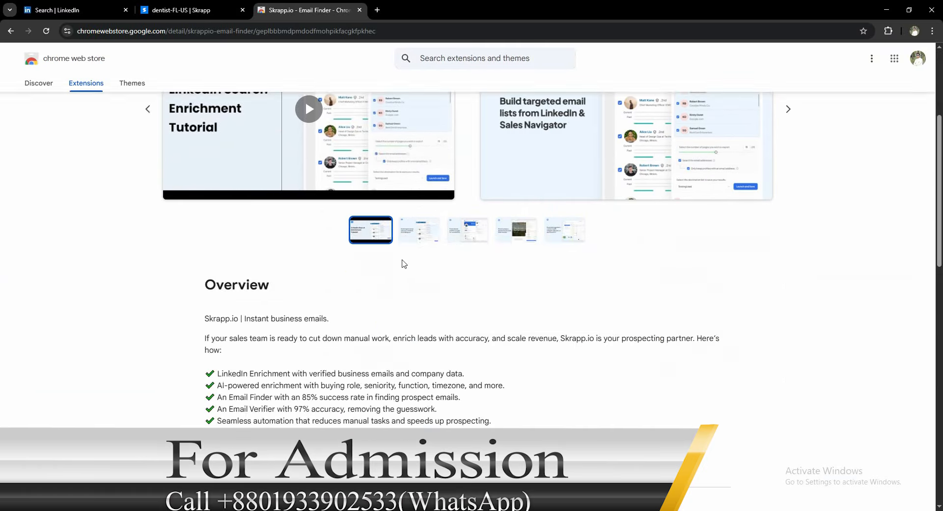
scroll(403, 263, "up", 4)
scroll(203, 236, "down", 4)
scroll(205, 236, "up", 4)
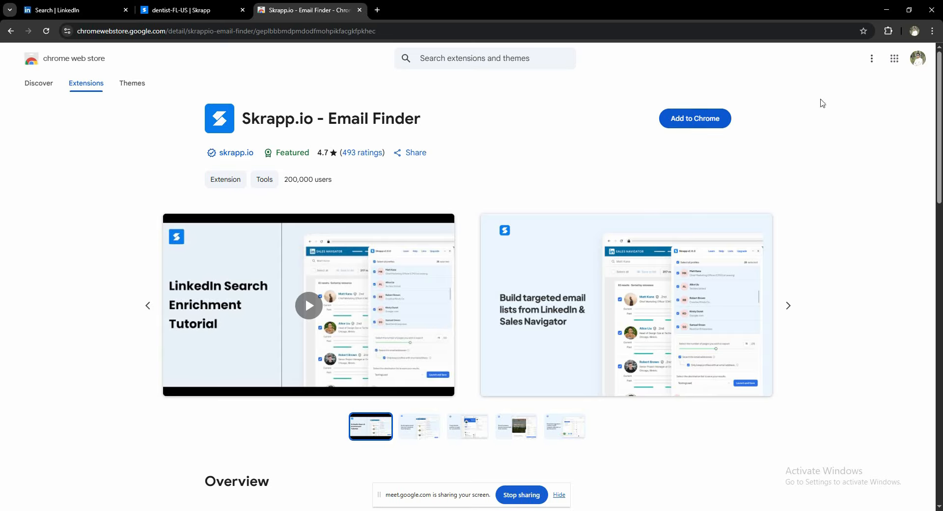
left_click(713, 120)
left_click(500, 146)
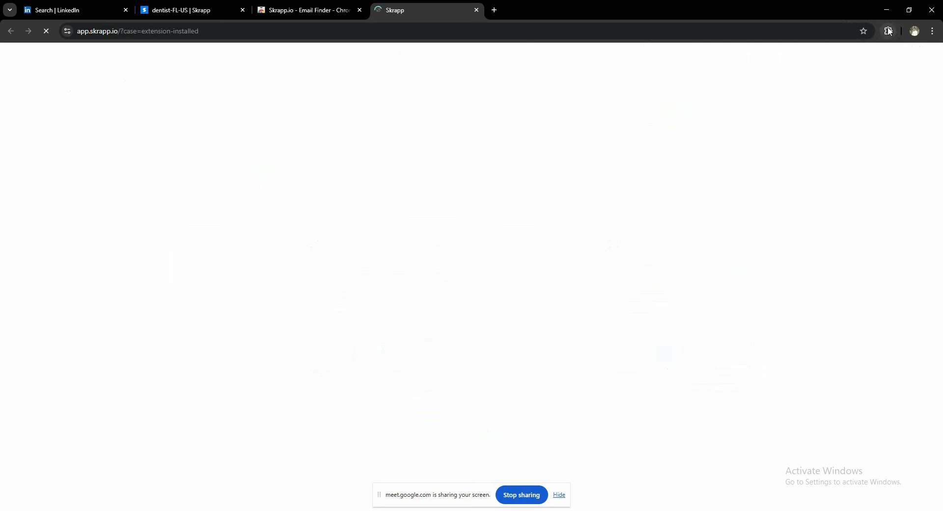
- Pin the Skrapp extension, close its welcome tab and return to the LinkedIn dentist search
left_click(889, 31)
left_click(854, 130)
left_click(615, 114)
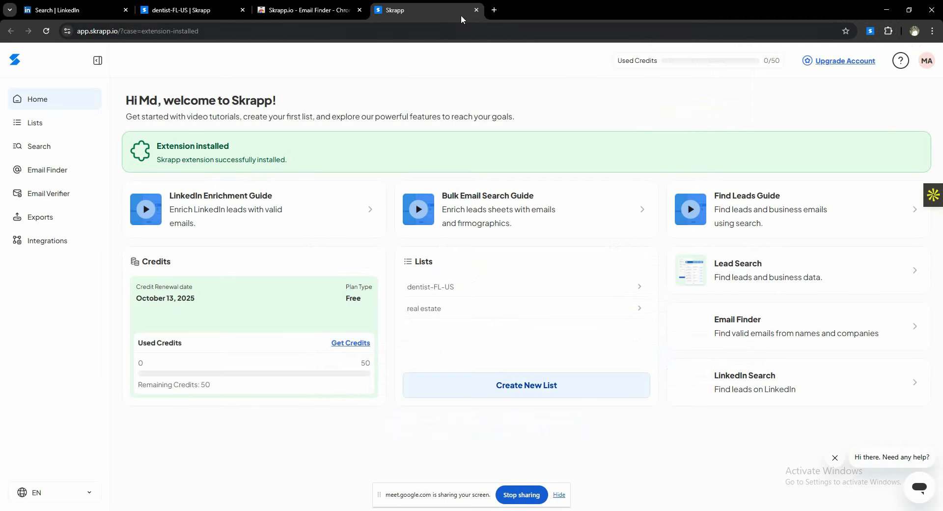
left_click(476, 10)
left_click(73, 10)
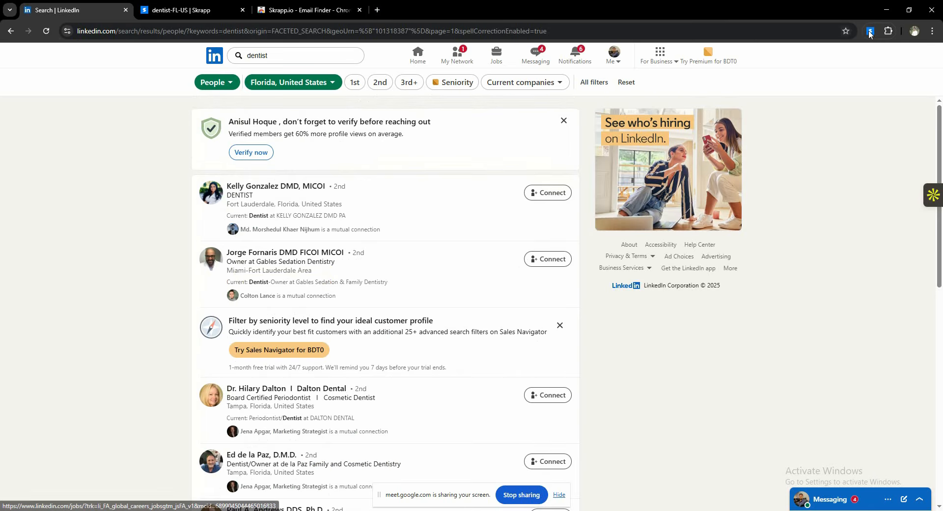
- Reload the LinkedIn Florida dentist search and return to the top of page 1
scroll(273, 204, "down", 8)
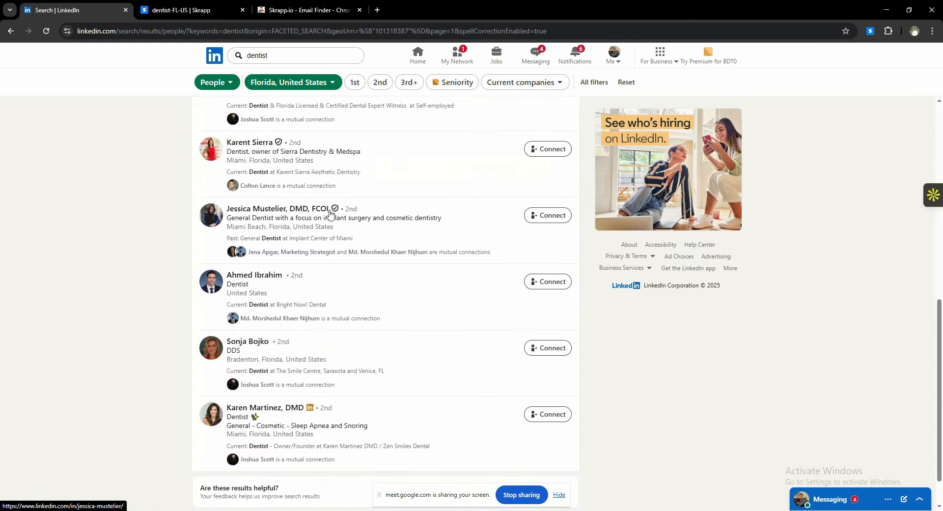
scroll(329, 213, "up", 8)
scroll(329, 215, "down", 5)
scroll(329, 214, "down", 4)
scroll(329, 215, "up", 9)
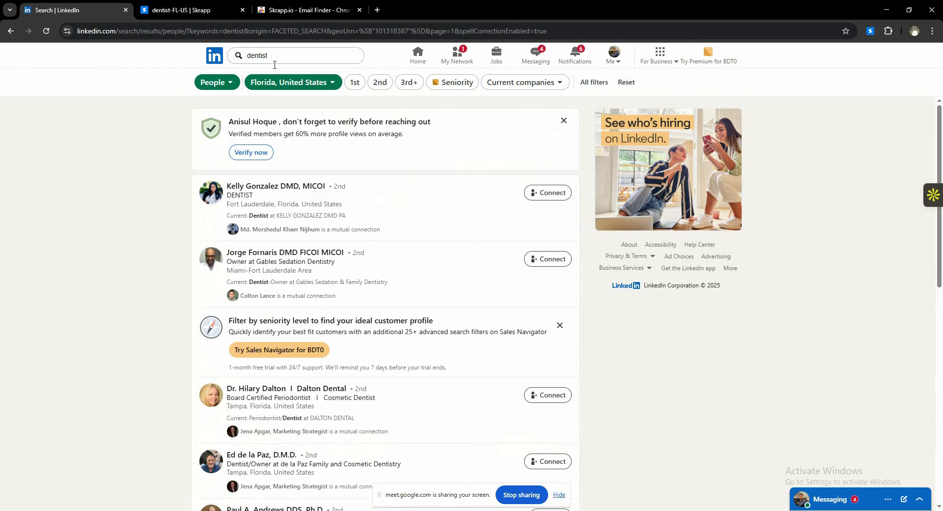
left_click(306, 29)
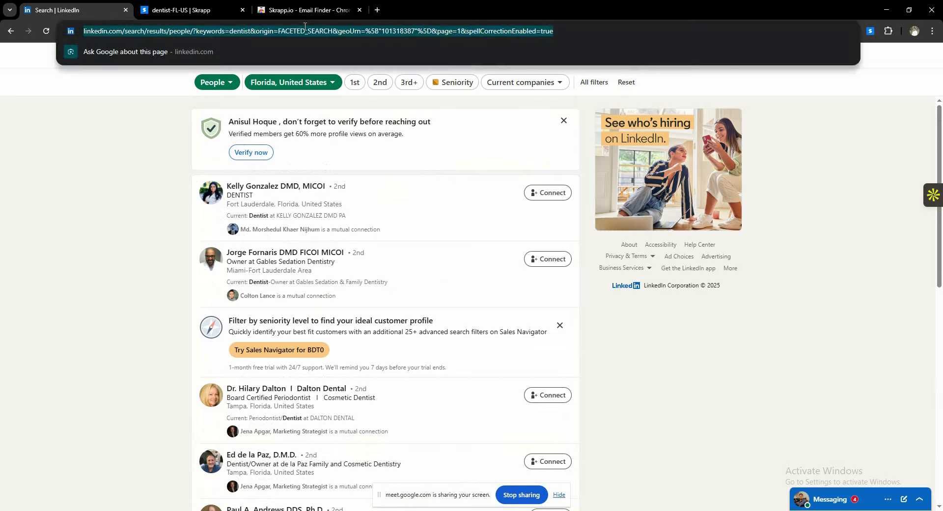
left_click(76, 145)
scroll(255, 186, "down", 4)
scroll(270, 212, "up", 4)
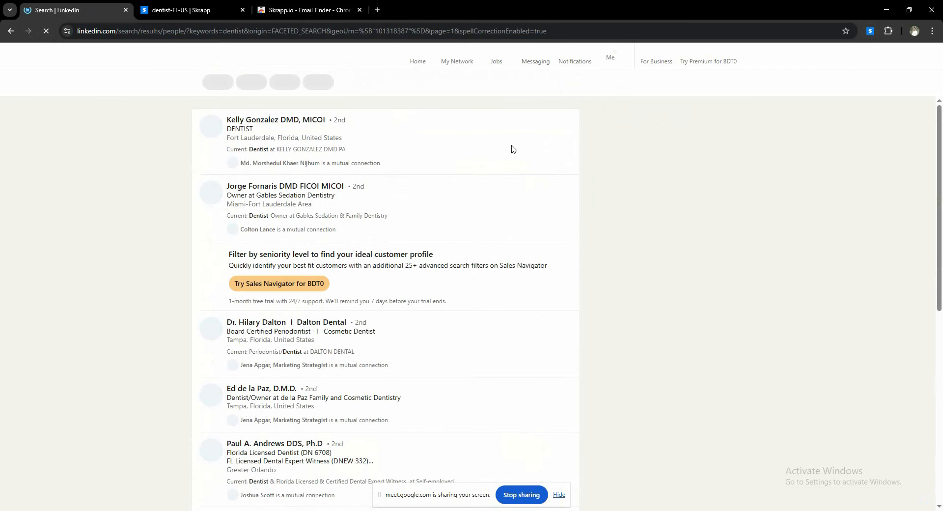
scroll(334, 197, "down", 5)
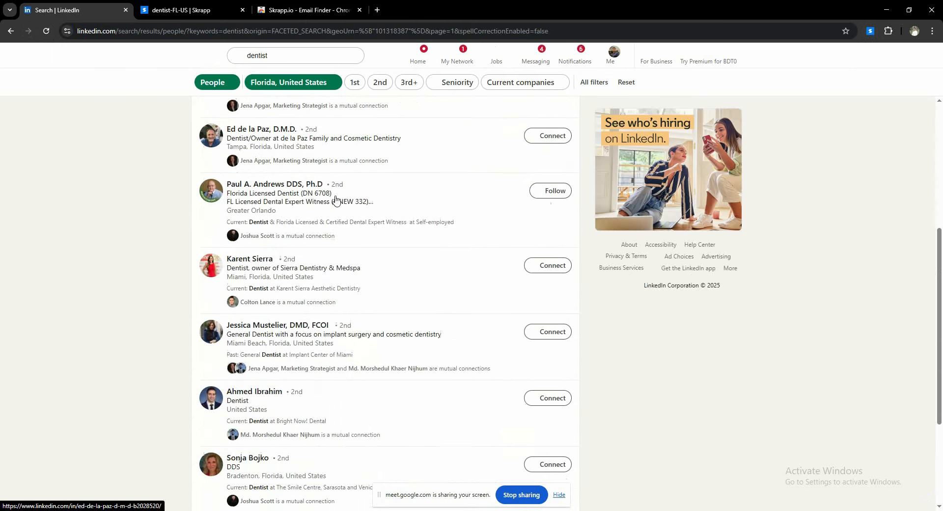
scroll(396, 200, "up", 5)
scroll(455, 202, "down", 8)
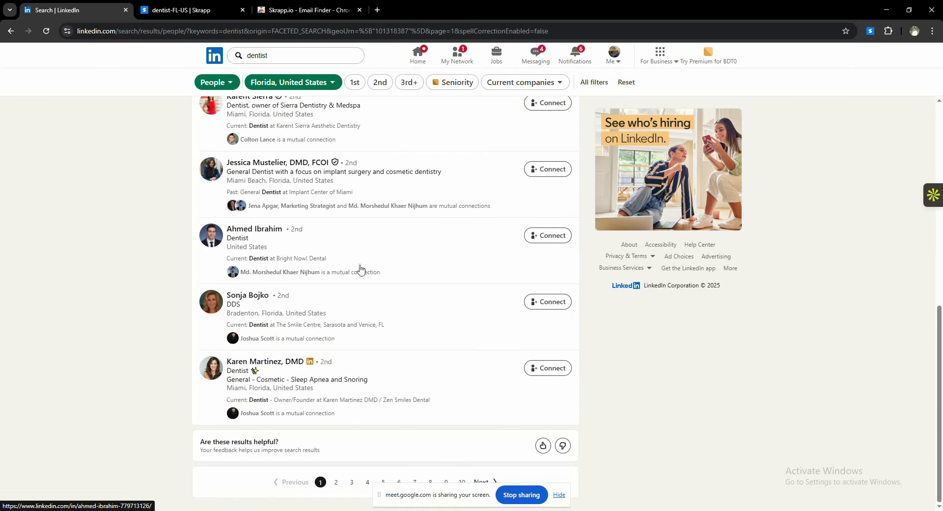
scroll(326, 267, "up", 8)
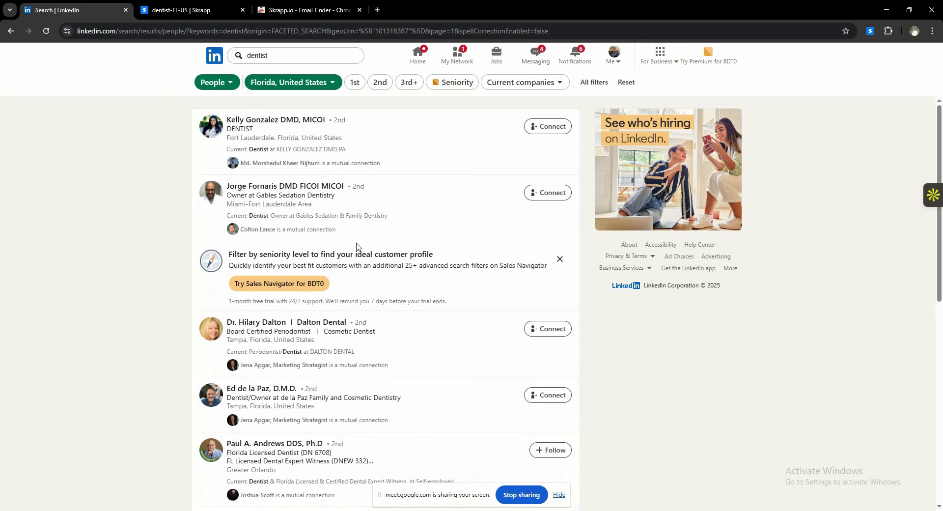
- Enrich the ten page-1 dentist profiles into dentist-FL-US via the Skrapp panel: 4 emails found, 6 missing
left_click(871, 31)
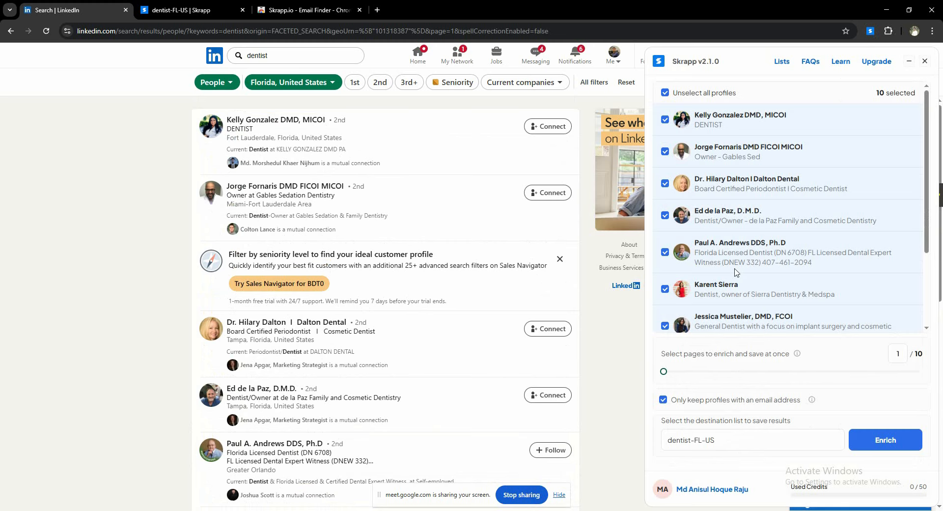
scroll(743, 207, "down", 3)
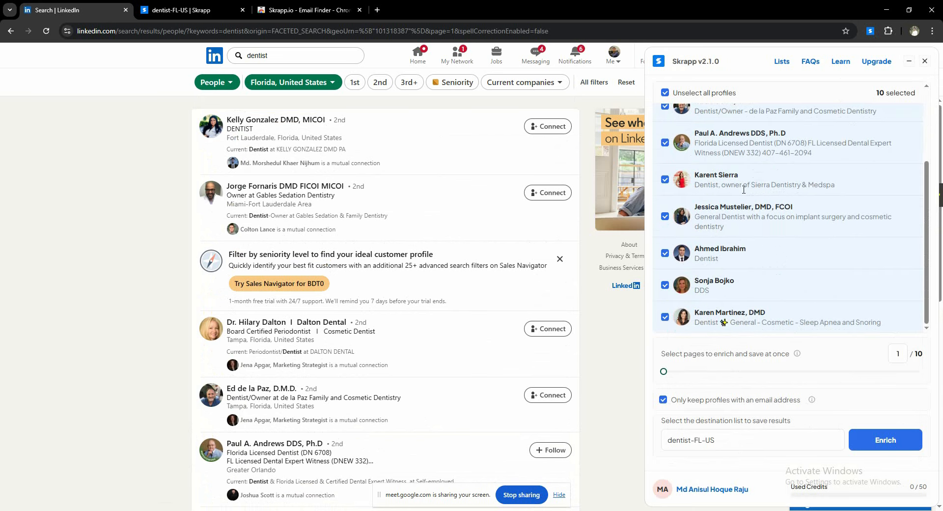
scroll(742, 224, "up", 3)
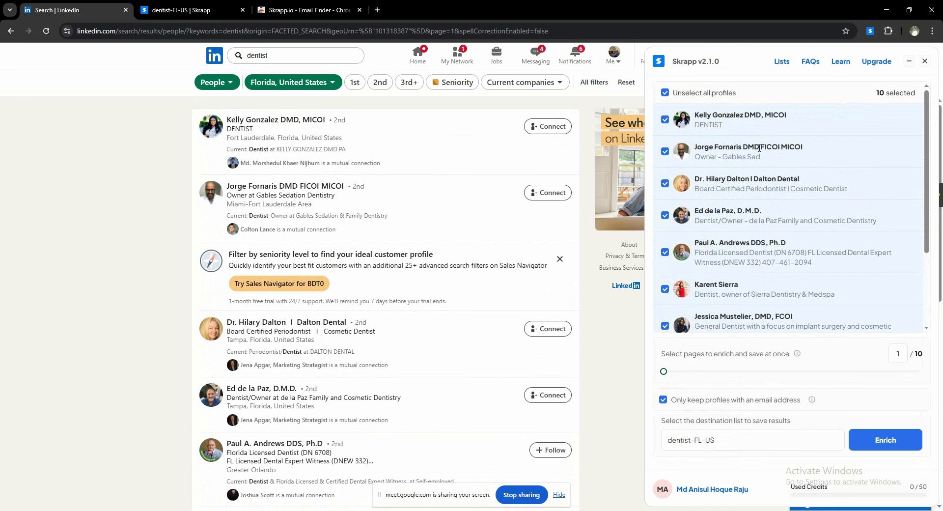
scroll(727, 154, "down", 1)
scroll(713, 152, "down", 1)
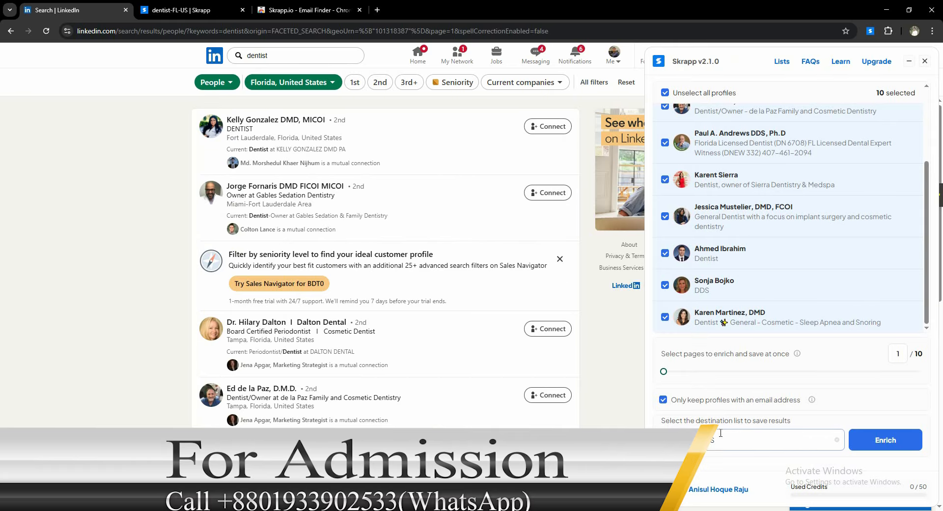
left_click(725, 442)
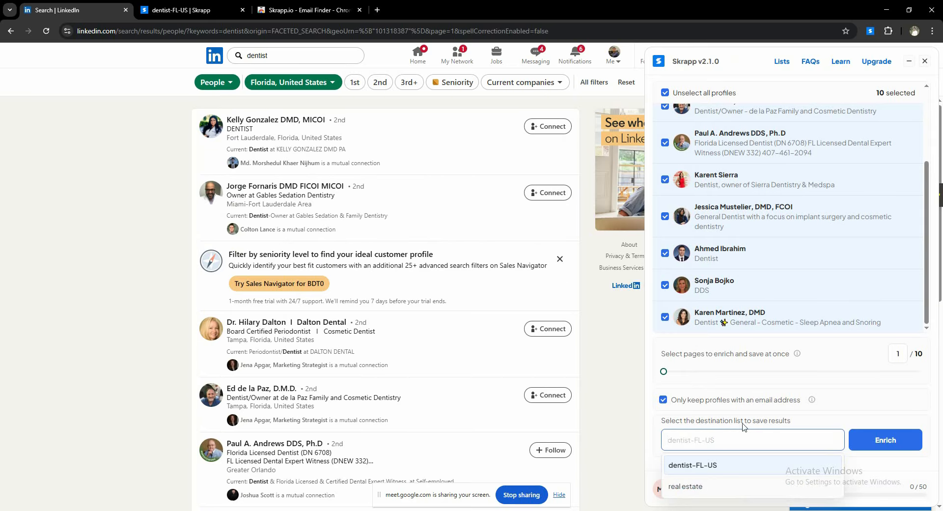
left_click(730, 440)
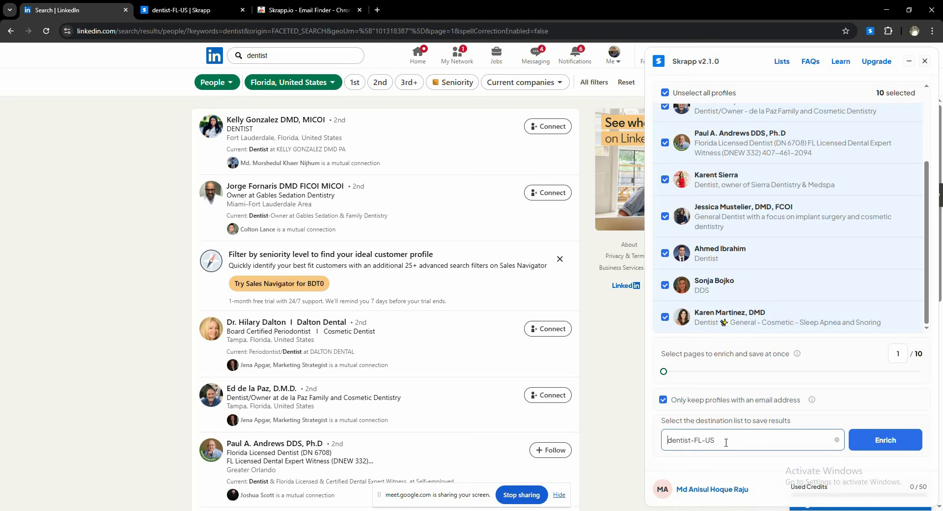
left_click(869, 445)
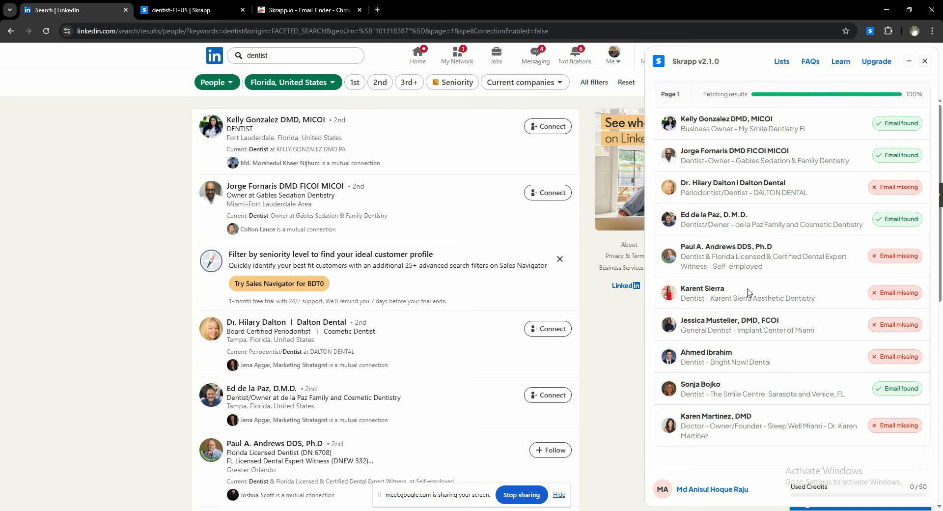
- Move to page 2 of the LinkedIn dentist results
scroll(611, 337, "down", 8)
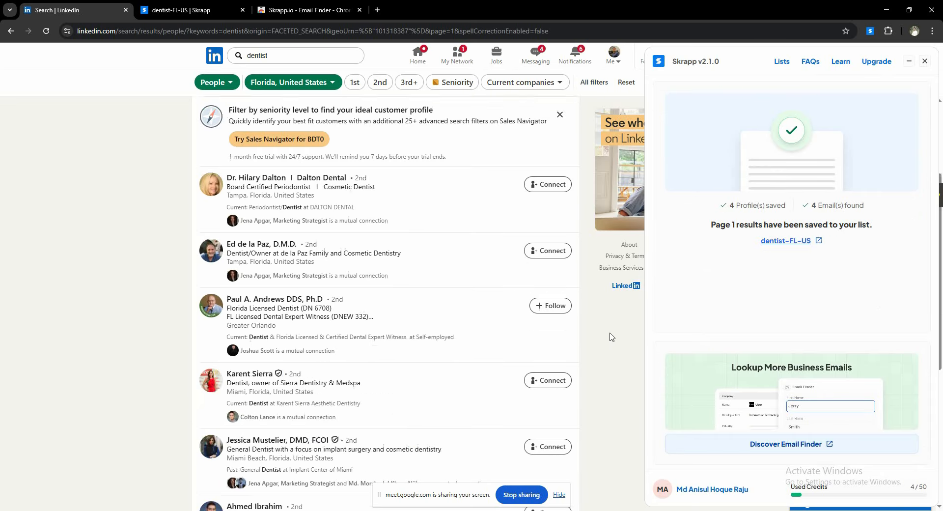
left_click(559, 495)
left_click(482, 482)
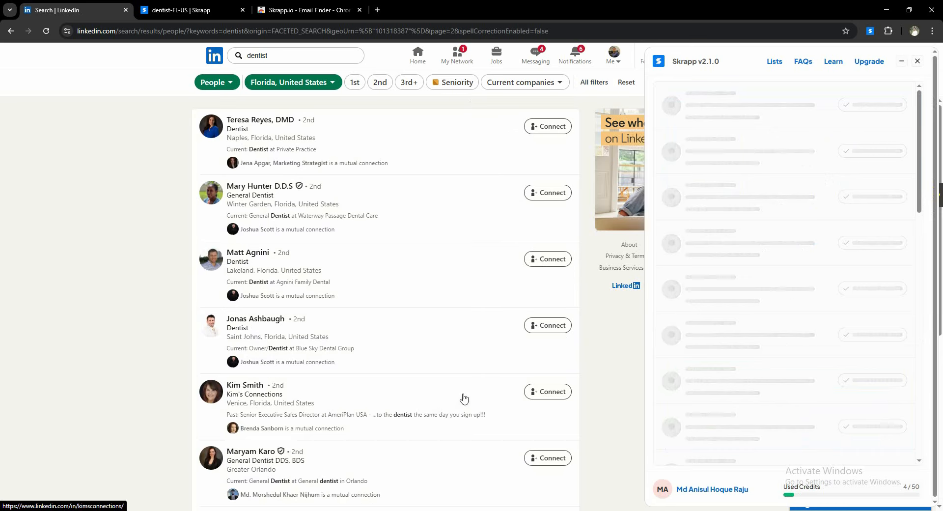
- Enrich page 2's dentist profiles into dentist-FL-US, saving 1 profile with 1 email
scroll(723, 267, "down", 2)
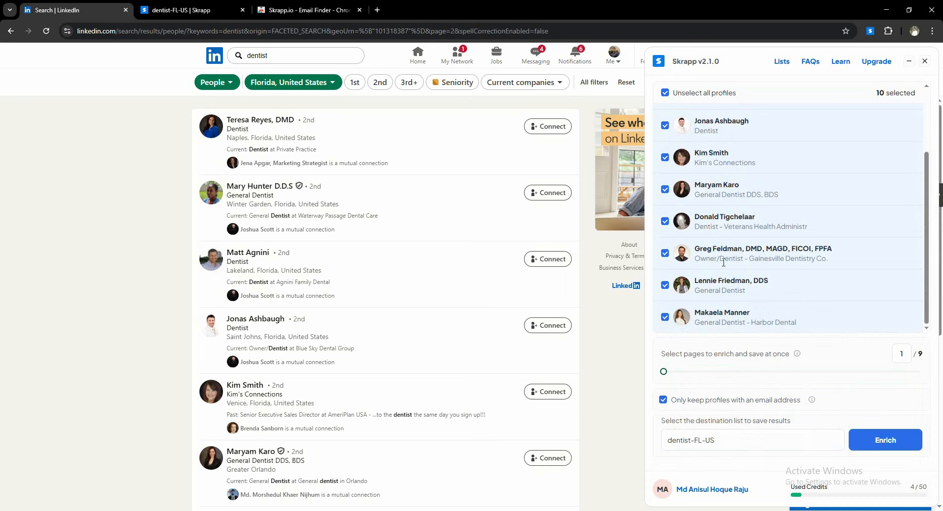
scroll(725, 236, "up", 2)
scroll(726, 192, "down", 2)
left_click(894, 442)
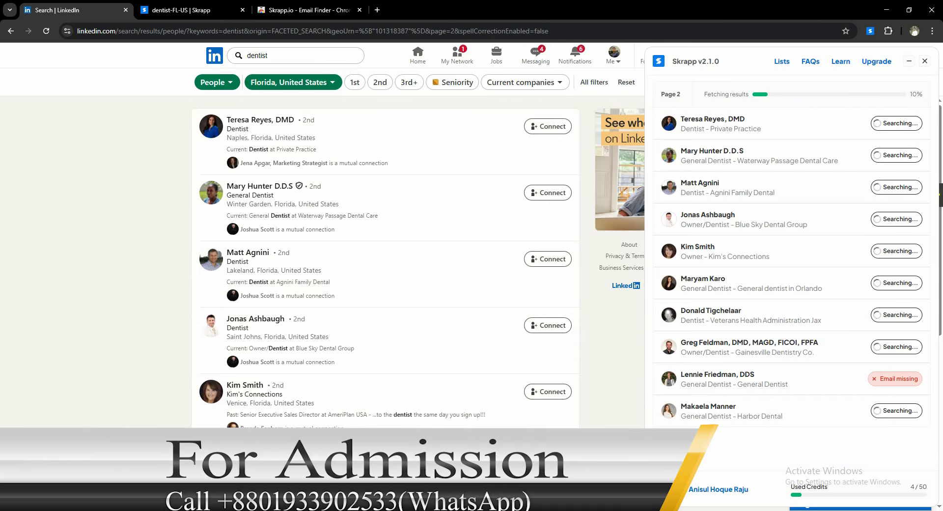
mouse_move(323, 510)
left_click(290, 494)
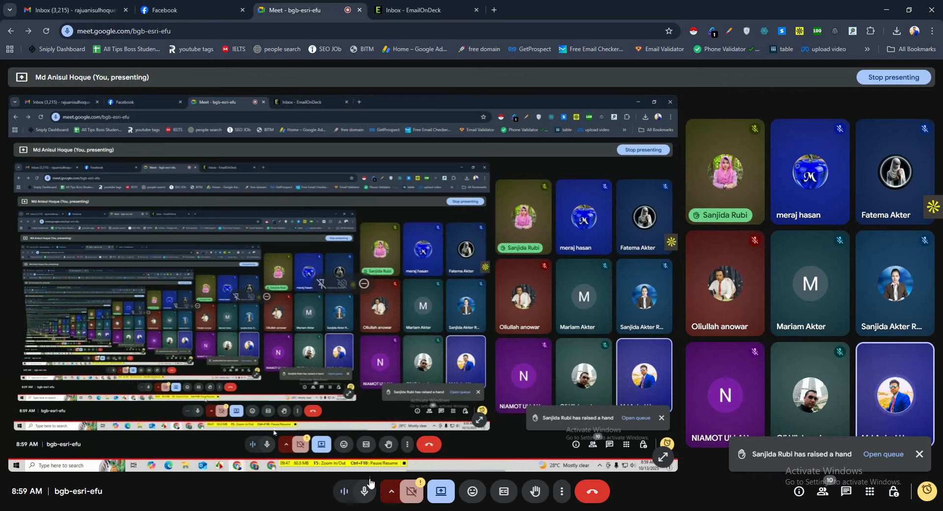
key("alt+Tab")
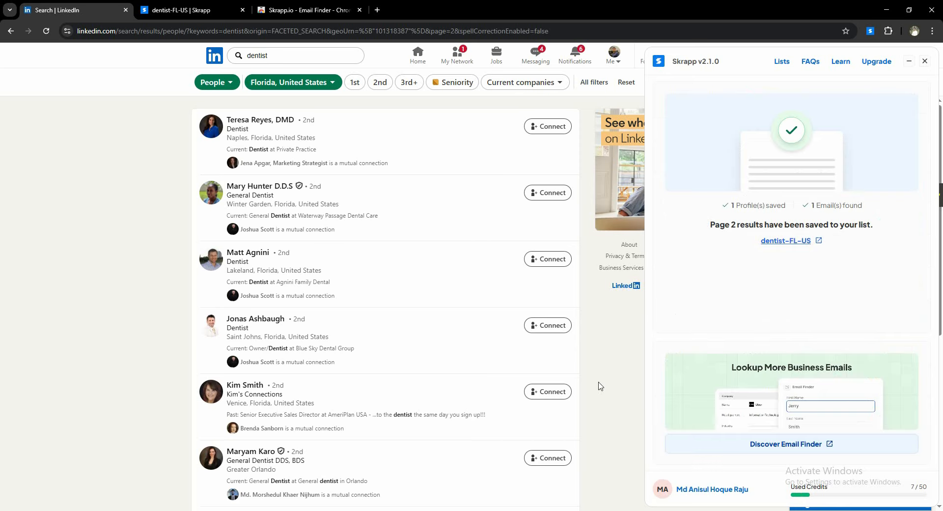
scroll(596, 373, "down", 6)
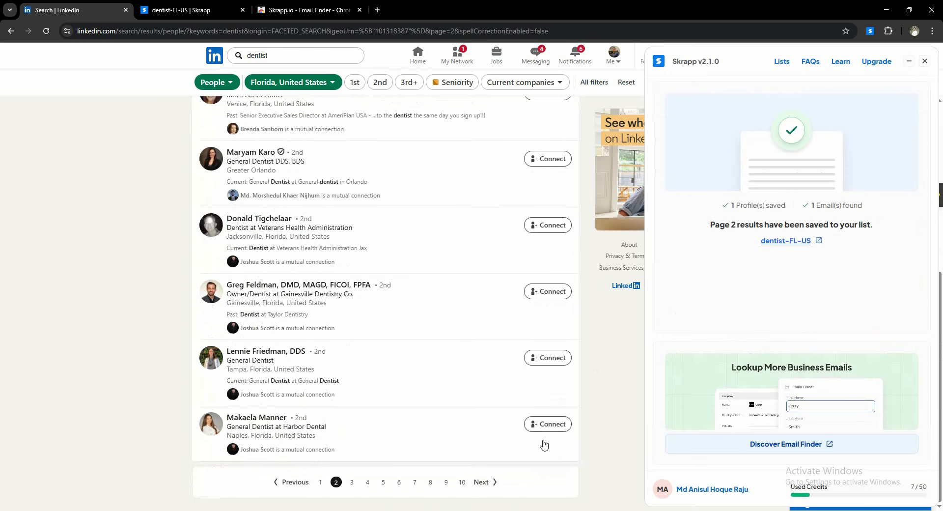
- Go to page 3 and enrich its dentists into dentist-FL-US: 4 profiles, 4 emails, 13/50 credits
left_click(481, 484)
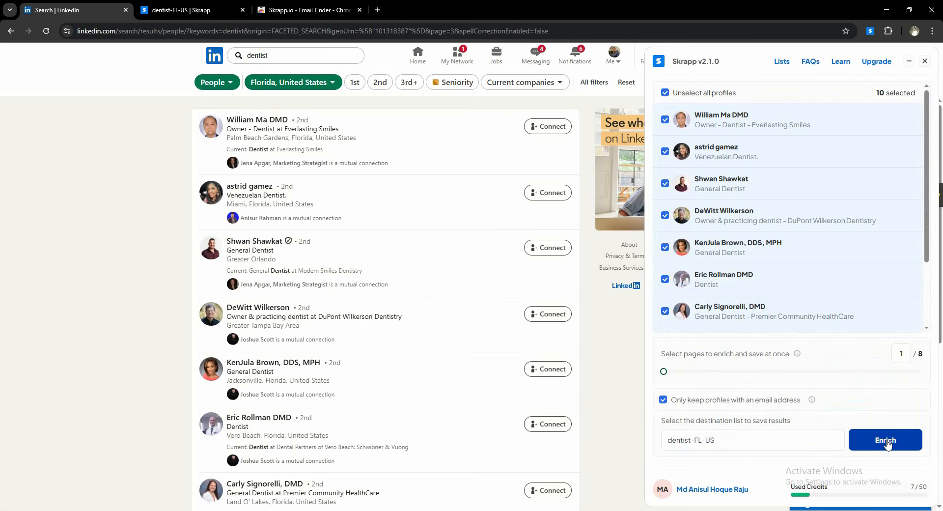
left_click(887, 444)
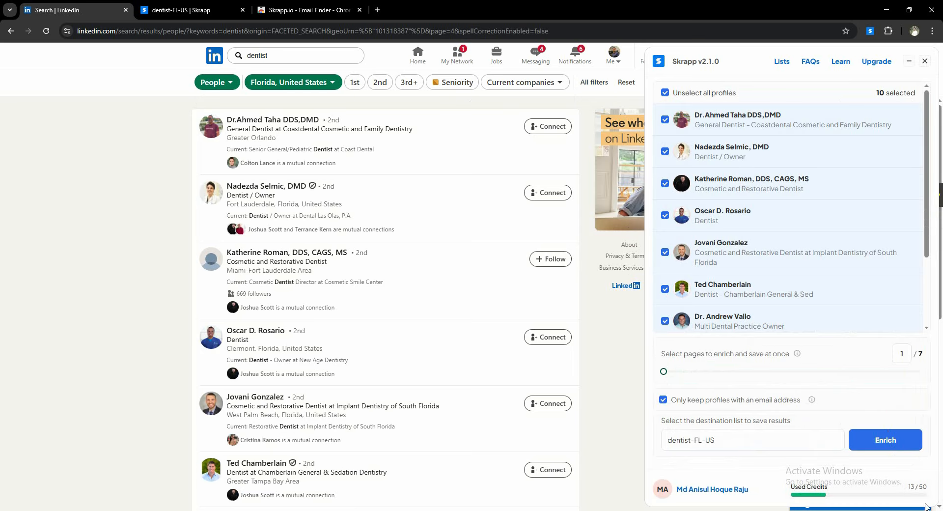
- Enrich page 4's dentists into dentist-FL-US, adding 4 profiles with 4 emails (19/50 credits)
left_click(886, 441)
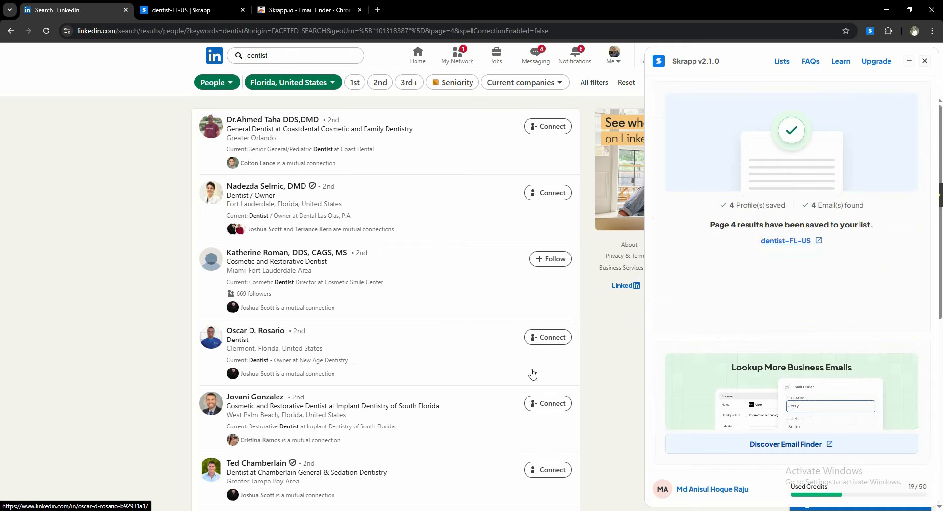
scroll(378, 316, "down", 4)
scroll(388, 317, "down", 3)
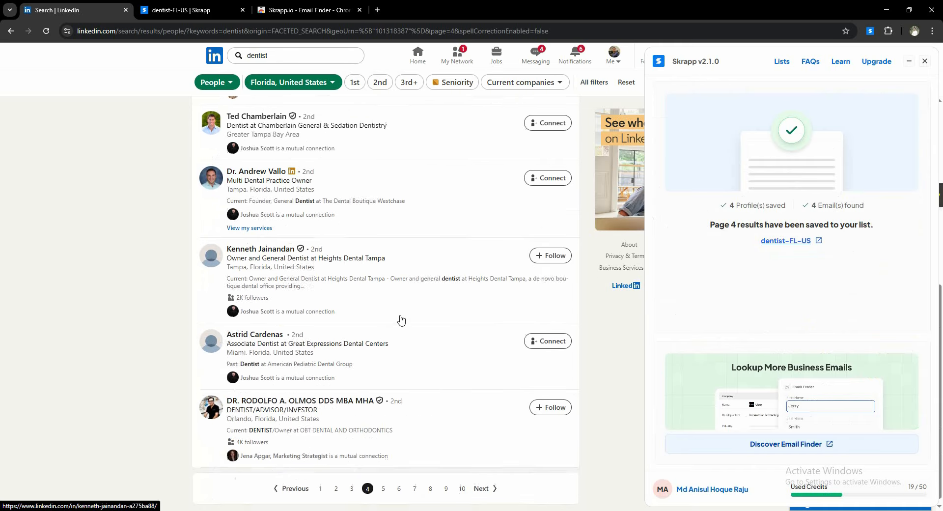
- Enrich page 5's dentists into dentist-FL-US (4 profiles, 4 emails, 26/50 credits), then advance to page 6
left_click(491, 484)
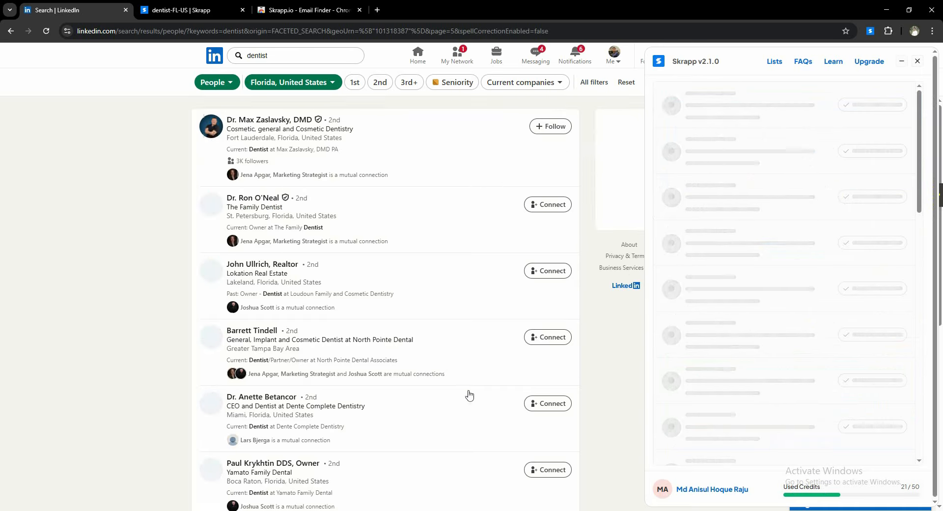
scroll(370, 366, "down", 4)
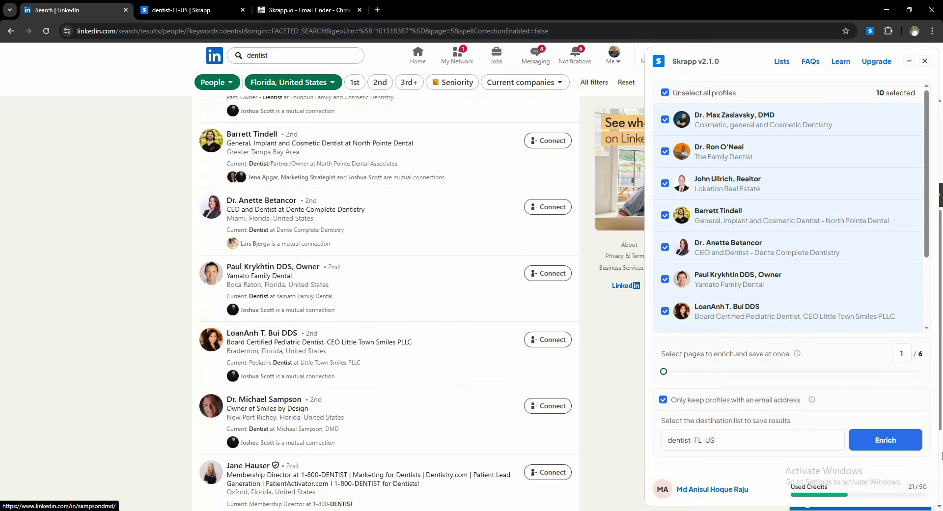
left_click(893, 440)
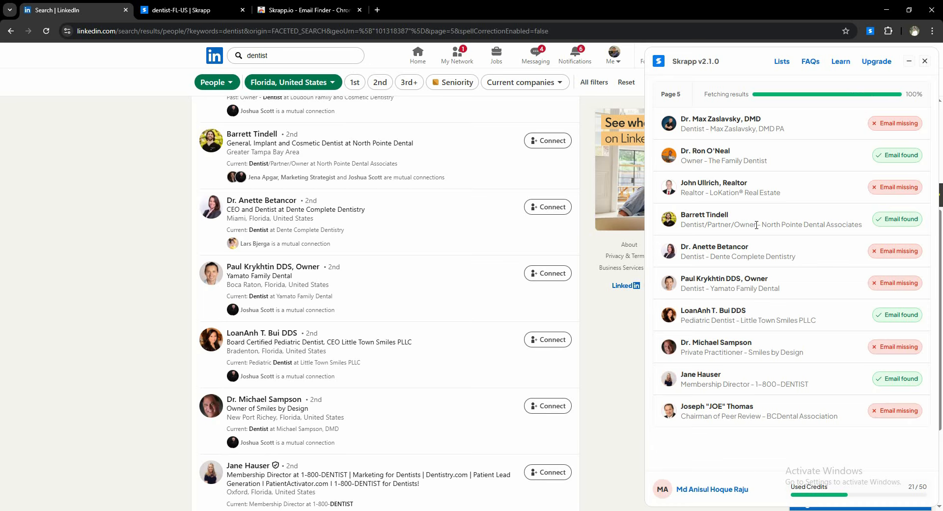
scroll(529, 225, "down", 3)
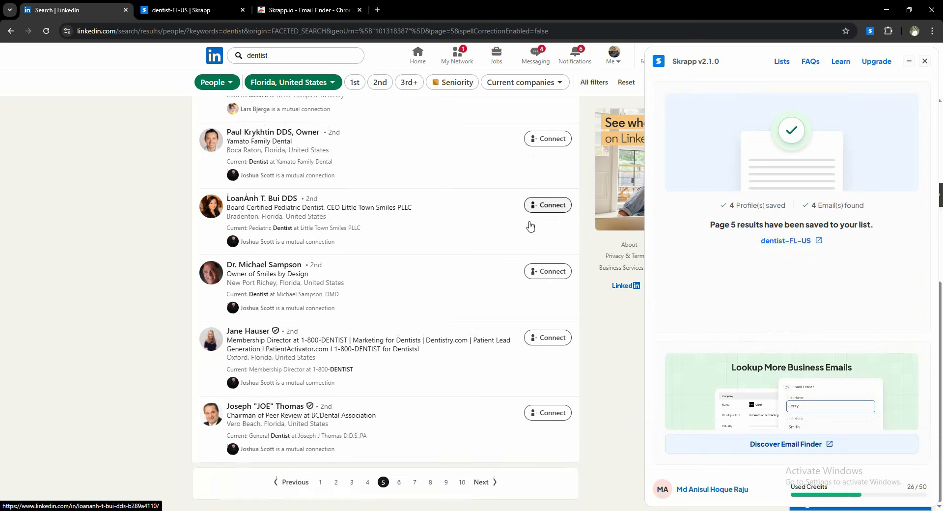
left_click(484, 481)
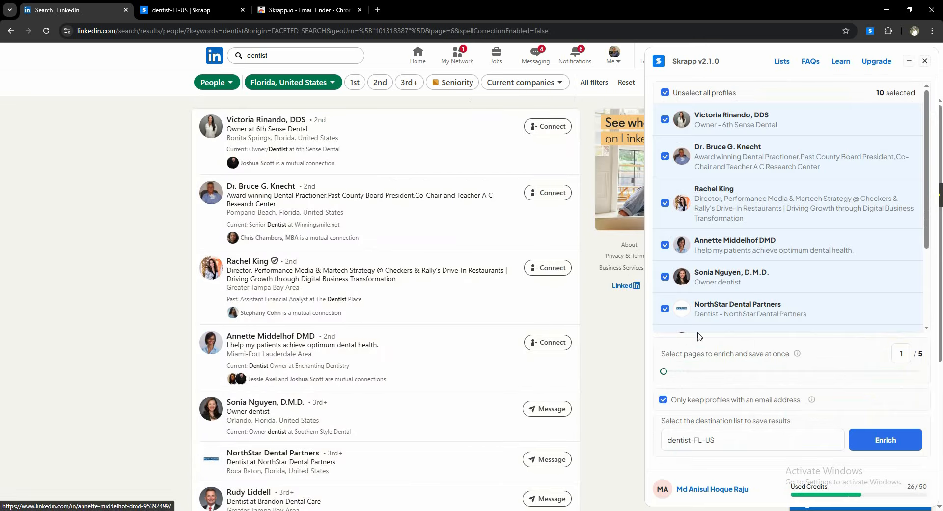
- Enrich page 6's dentists into dentist-FL-US (4 profiles, 4 emails, 32/50 credits), then advance to page 7
left_click(922, 448)
scroll(826, 379, "down", 1)
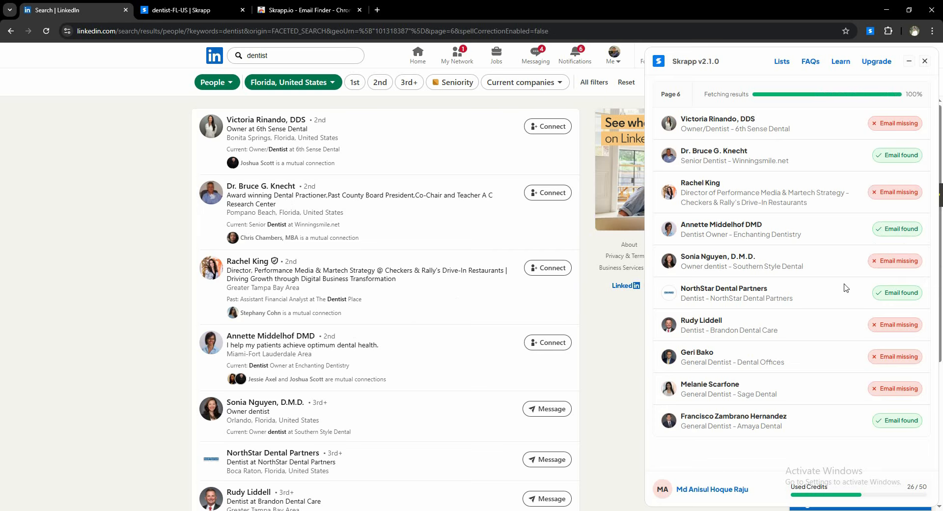
scroll(422, 290, "down", 5)
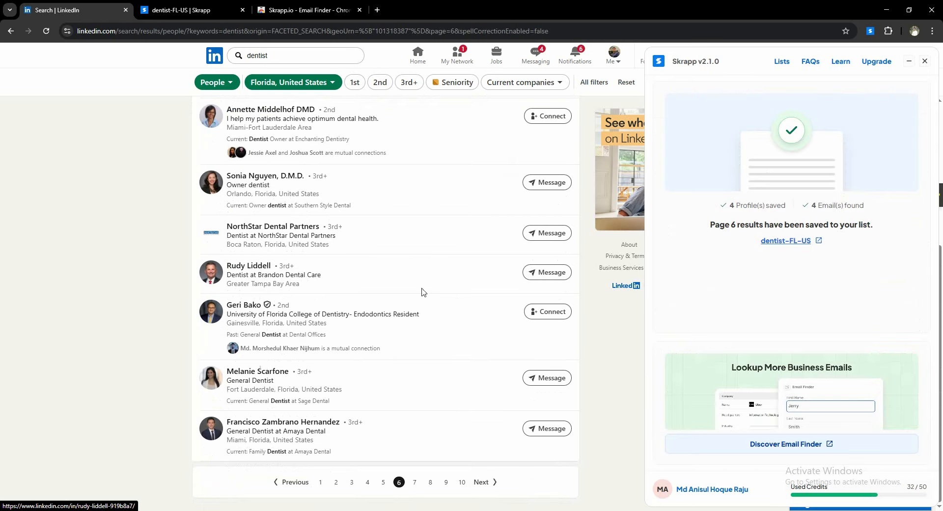
left_click(492, 482)
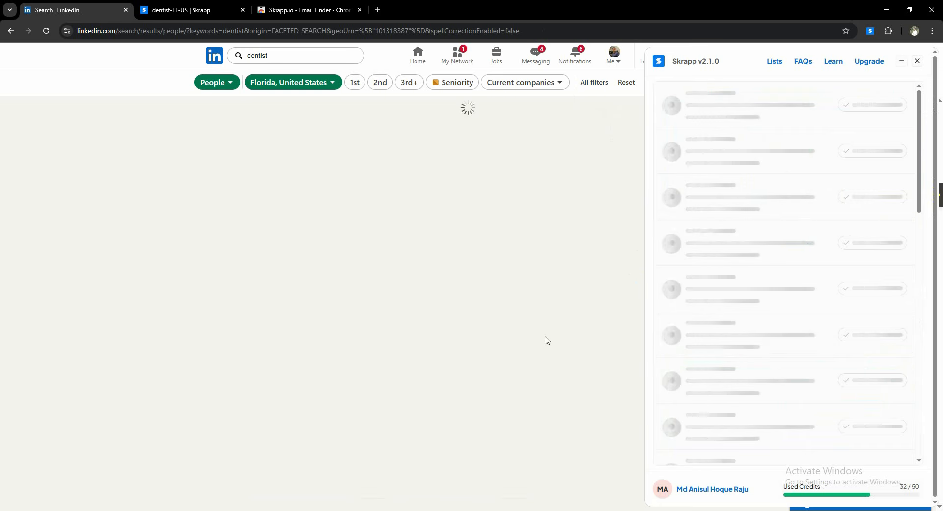
- Enrich page 7's dentists into dentist-FL-US (5 profiles, 5 emails), then move to page 8
scroll(546, 341, "down", 3)
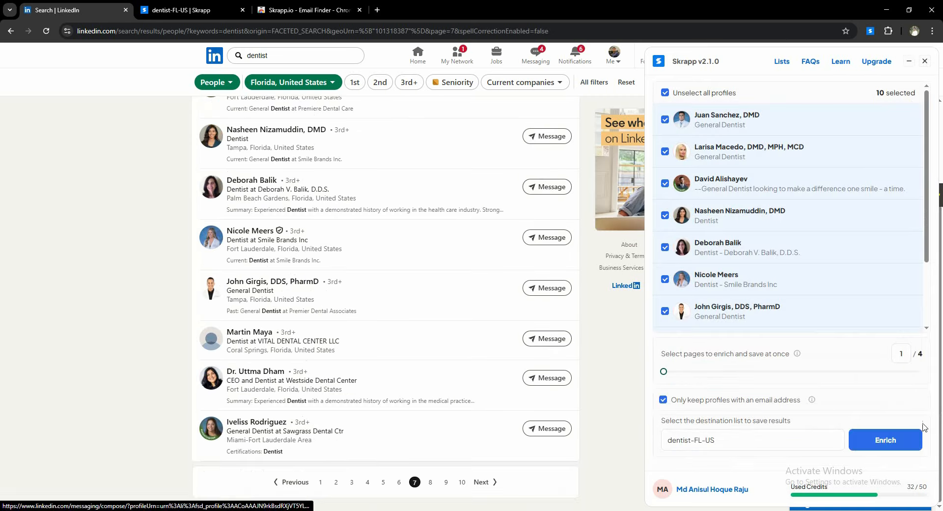
left_click(900, 449)
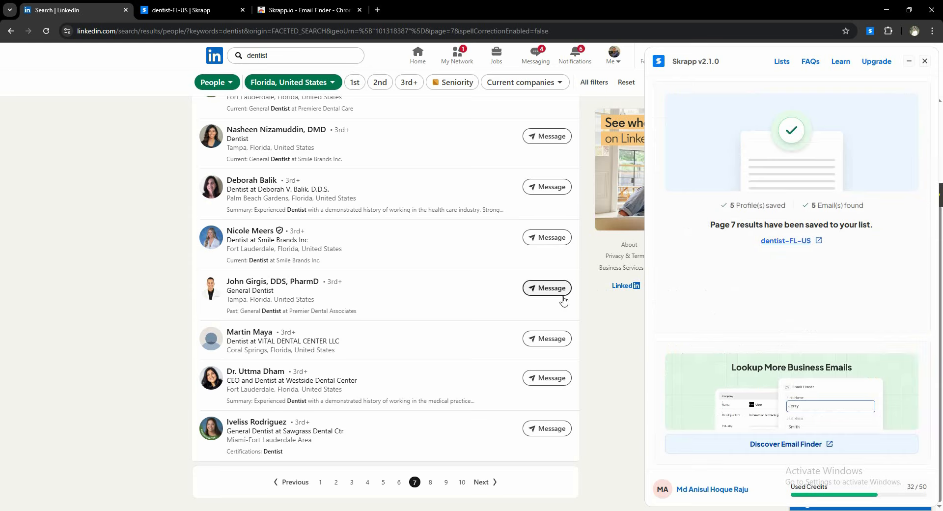
left_click(484, 484)
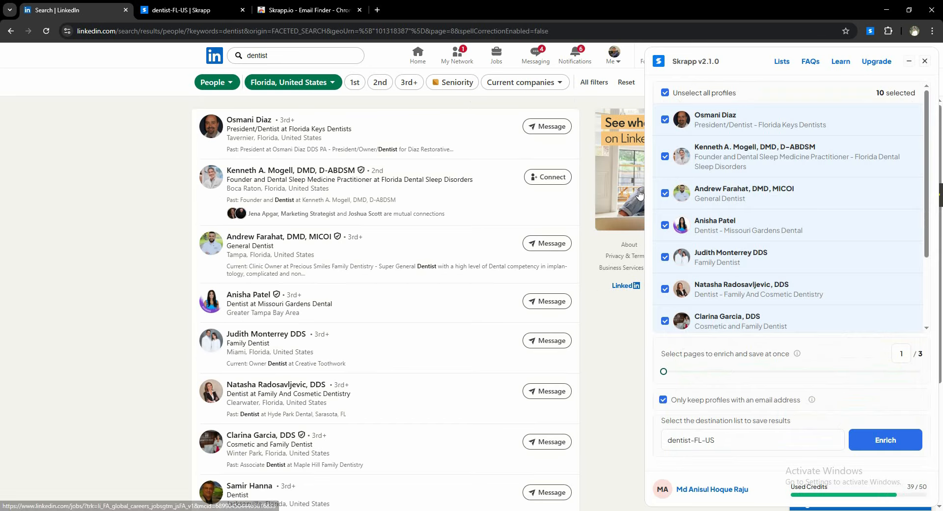
- Enrich page 8 into dentist-FL-US (0 profiles, 0 emails) and dismiss Google Meet's call-ending notice
left_click(918, 442)
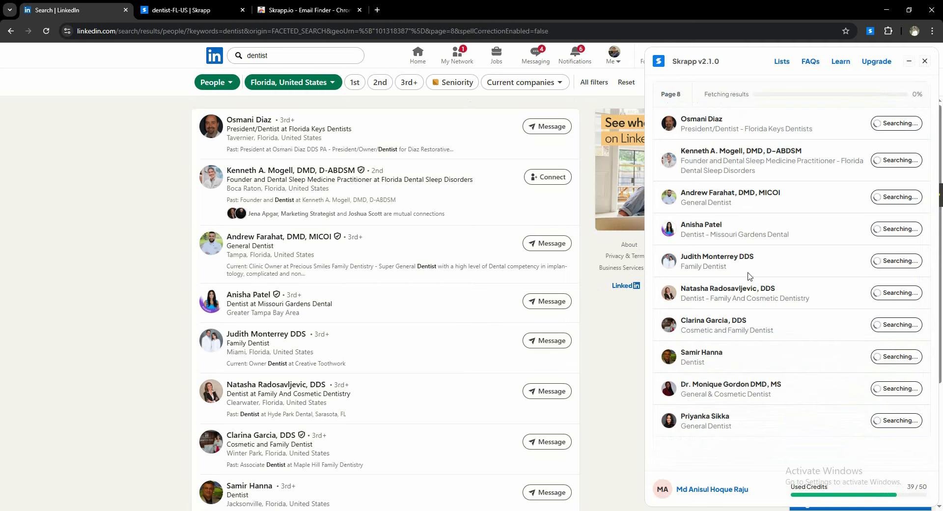
left_click(288, 487)
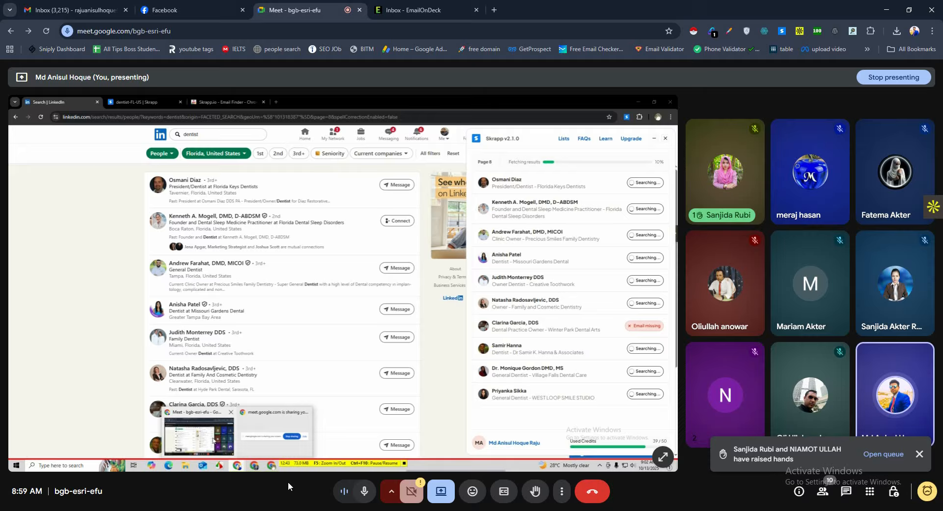
left_click(928, 493)
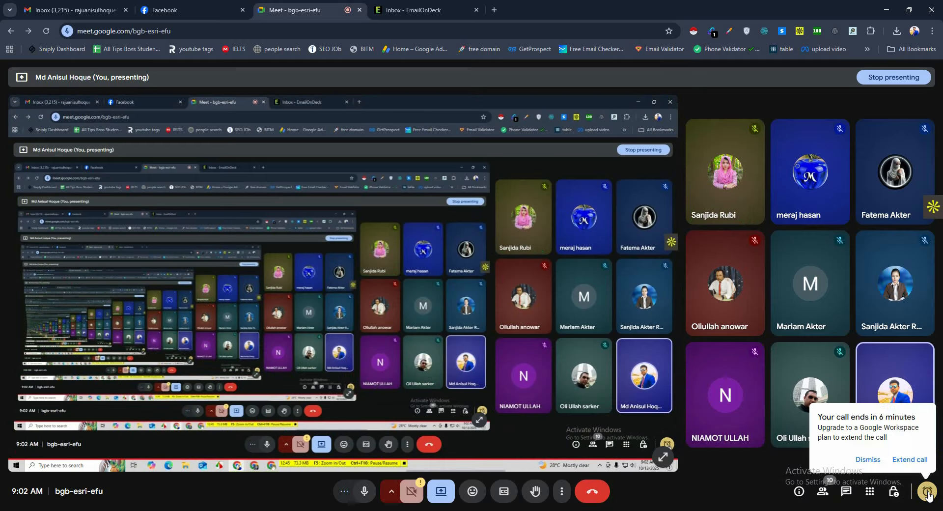
left_click(868, 460)
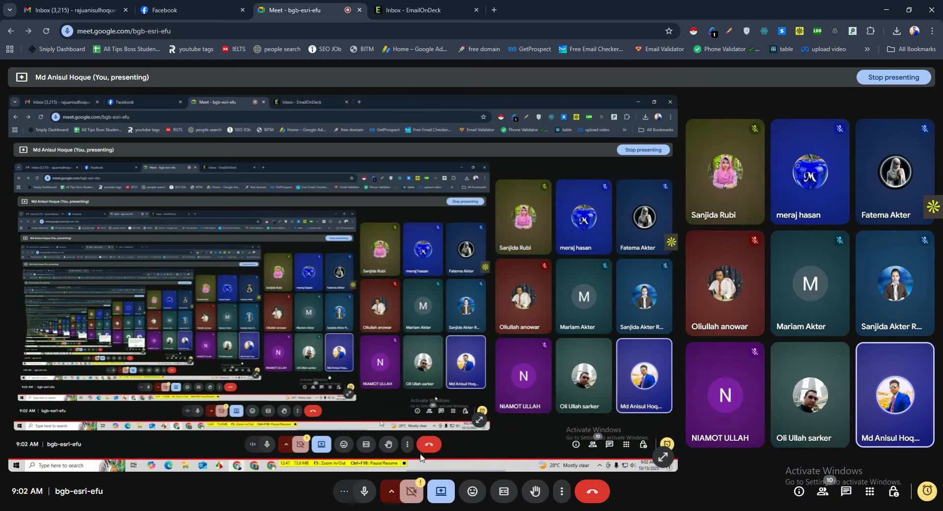
key("alt+Tab")
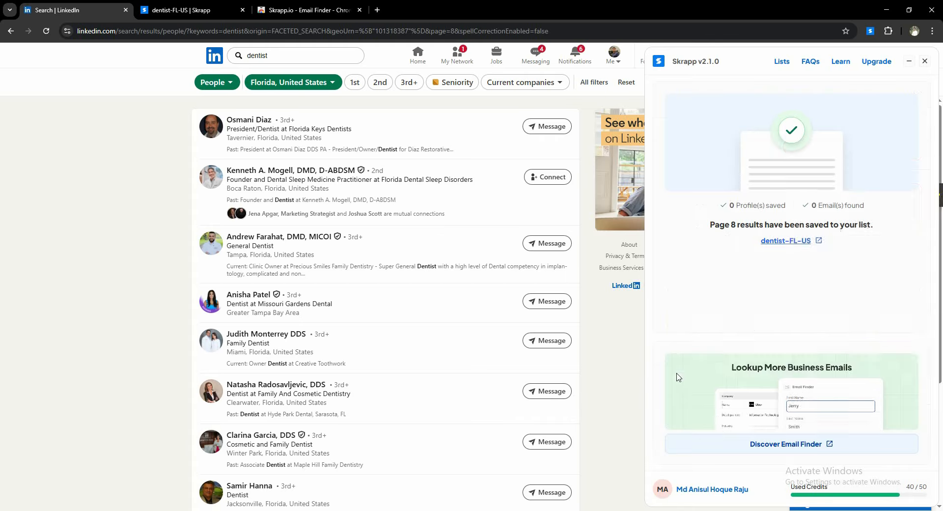
scroll(474, 396, "down", 3)
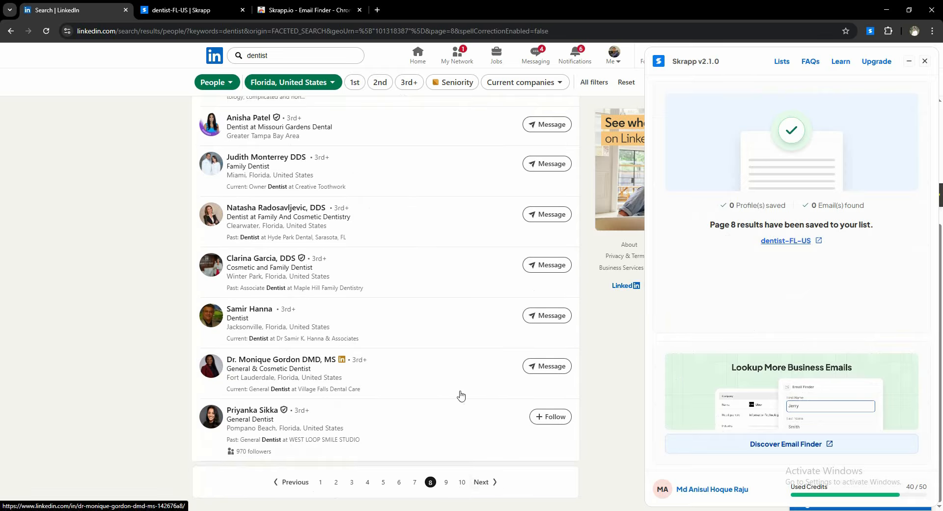
- Enrich page 9 into dentist-FL-US (4 profiles, 4 emails), briefly muting and unmuting Meet's microphone
left_click(486, 485)
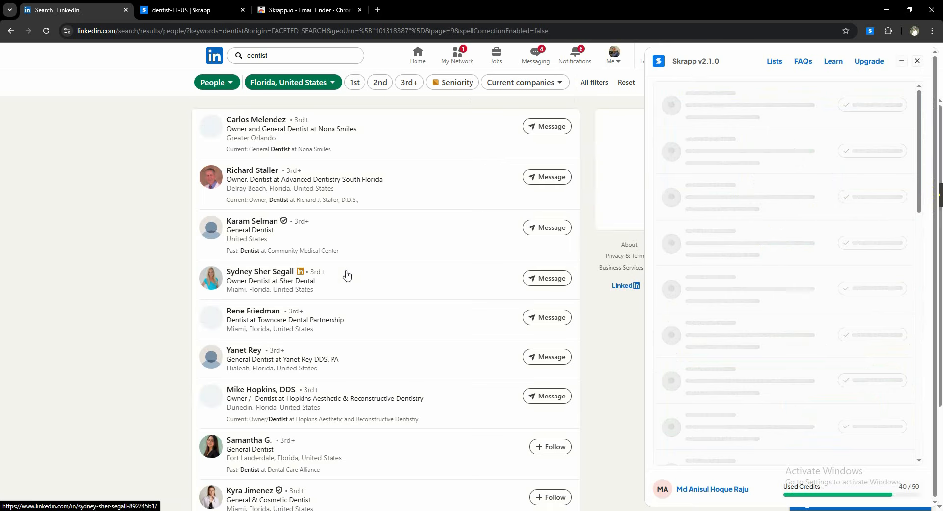
left_click(883, 439)
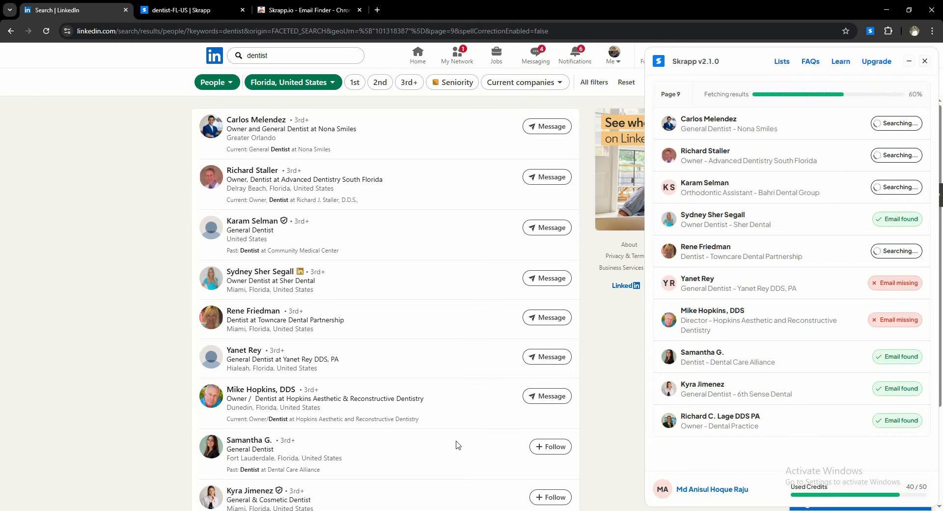
mouse_move(322, 503)
left_click(364, 466)
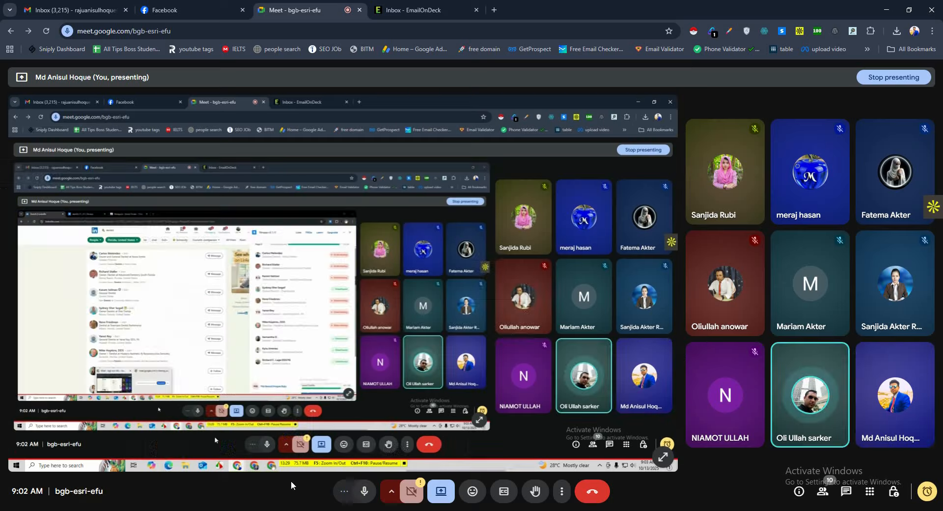
left_click(365, 492)
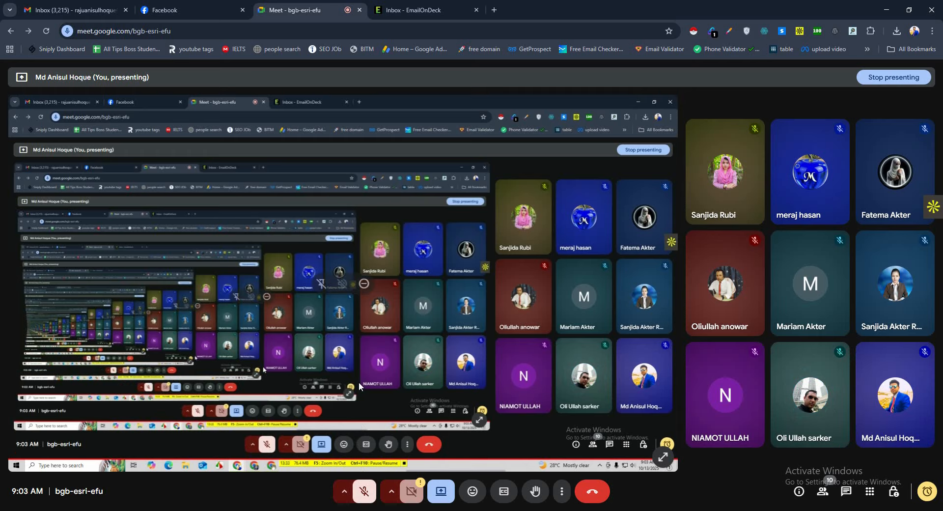
left_click(364, 492)
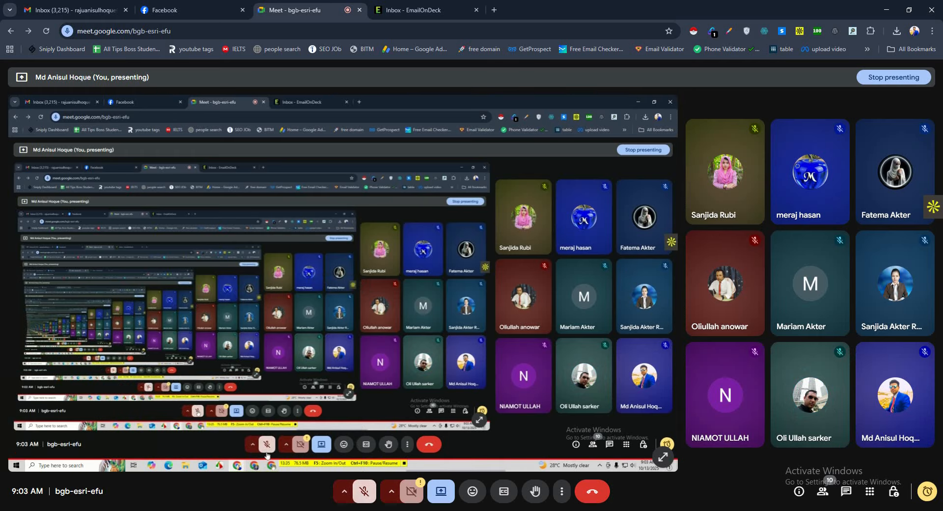
left_click(370, 510)
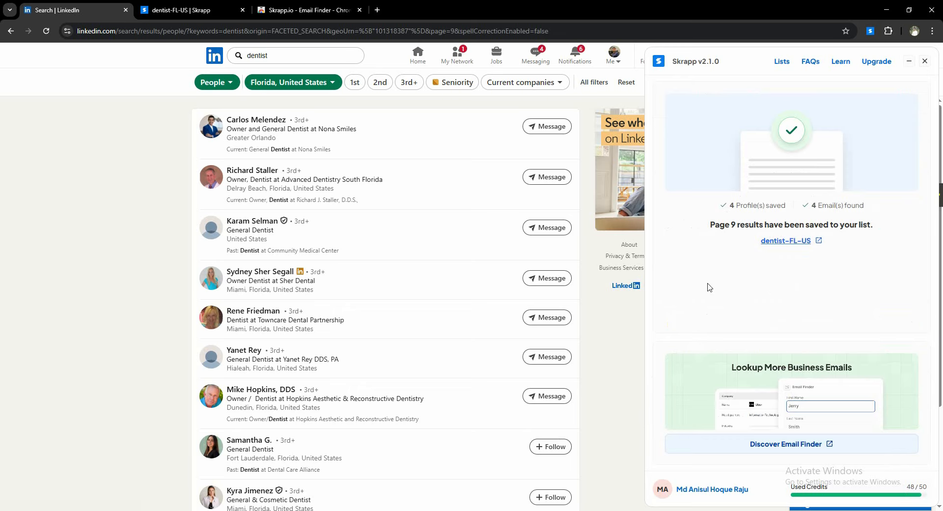
- Go to results page 10 and enrich it into dentist-FL-US, saving 1 profile with 1 email
scroll(528, 384, "down", 3)
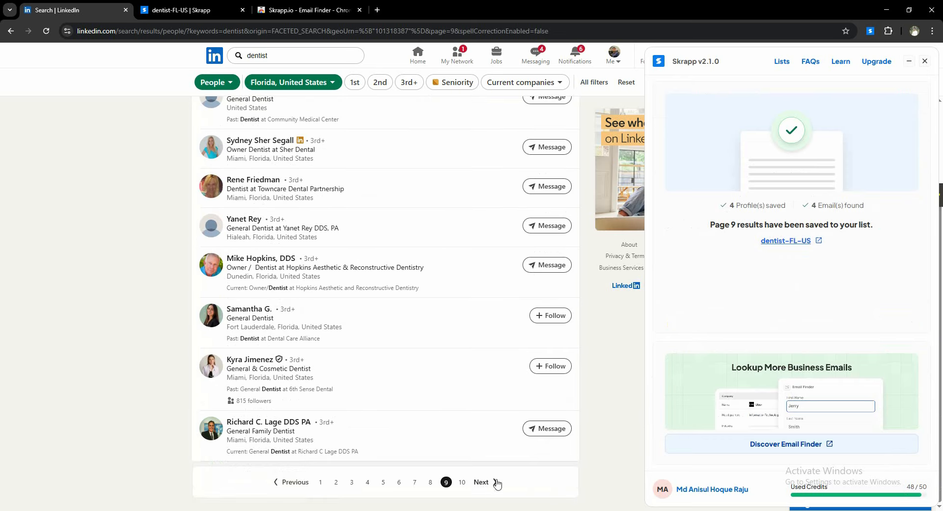
left_click(488, 481)
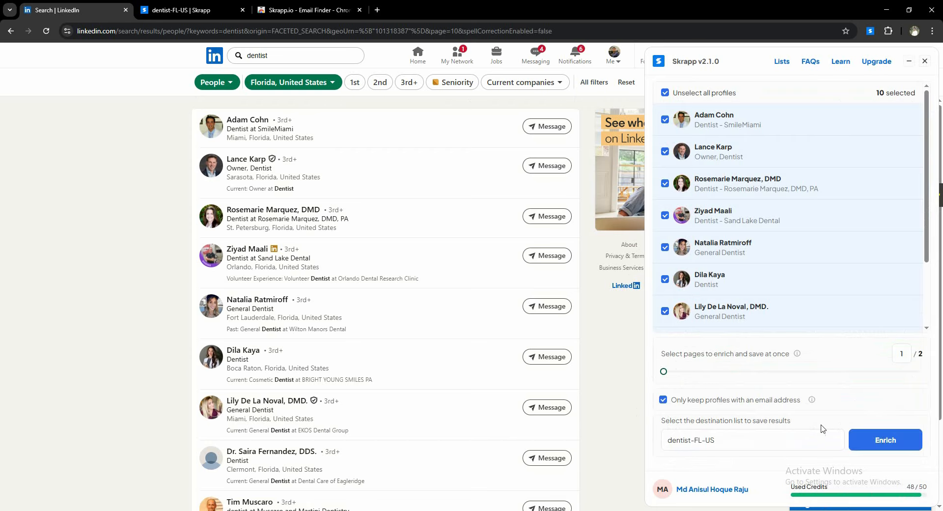
left_click(895, 440)
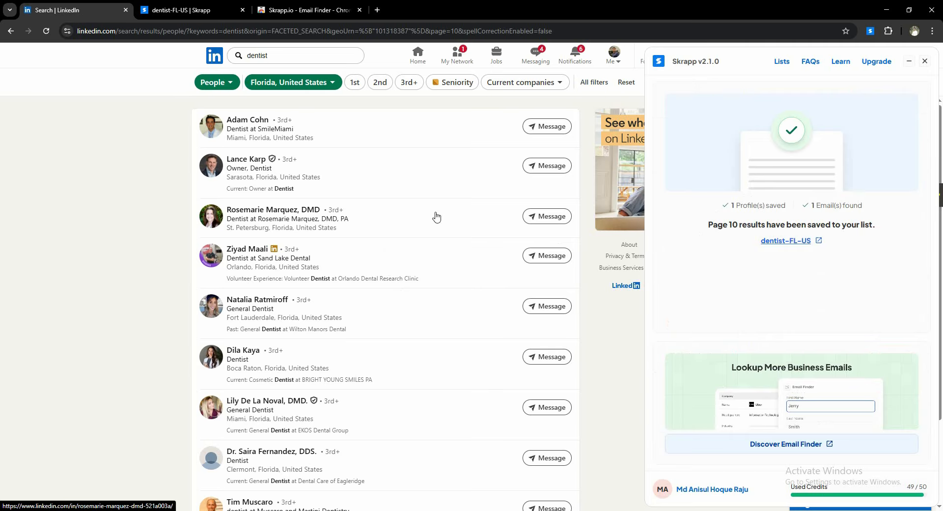
- Check the Skrapp used-credits counter, highlighting the 49 / 50 figure
scroll(364, 246, "down", 2)
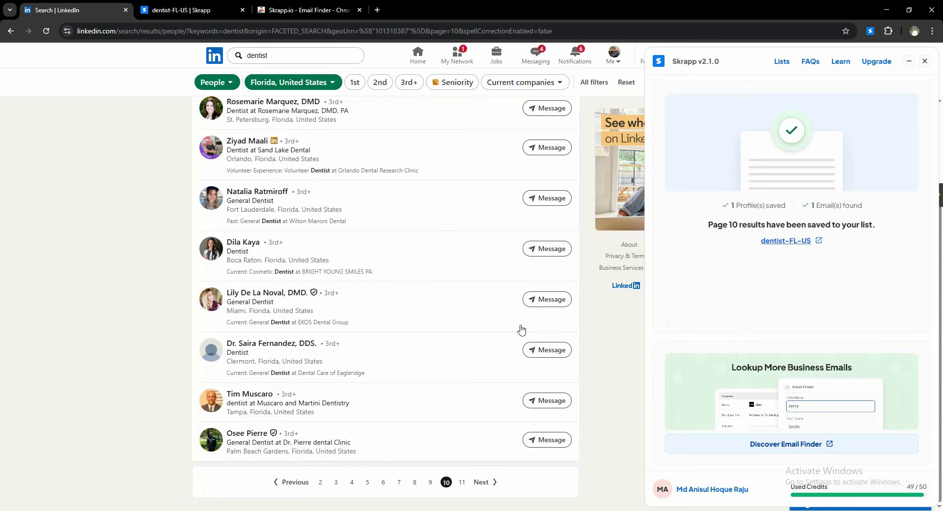
scroll(520, 299, "up", 2)
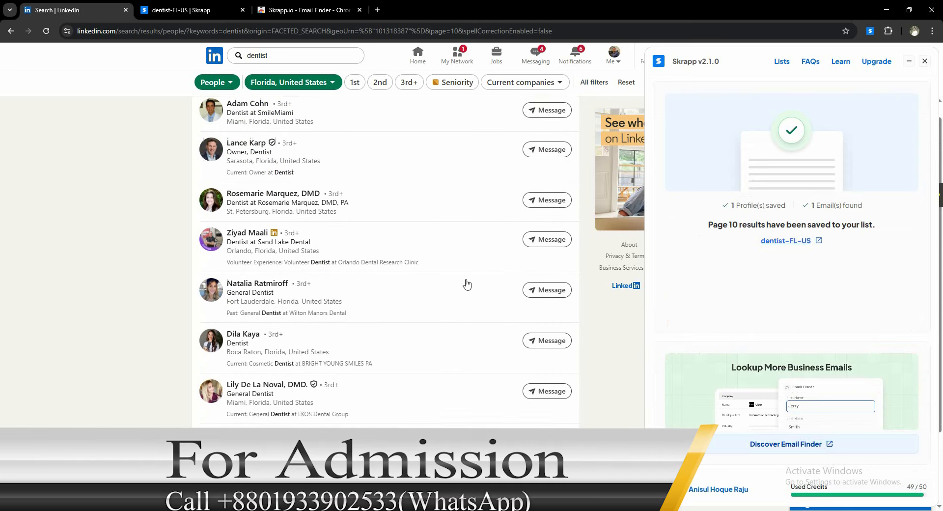
scroll(443, 293, "down", 2)
scroll(398, 297, "up", 2)
scroll(270, 254, "down", 2)
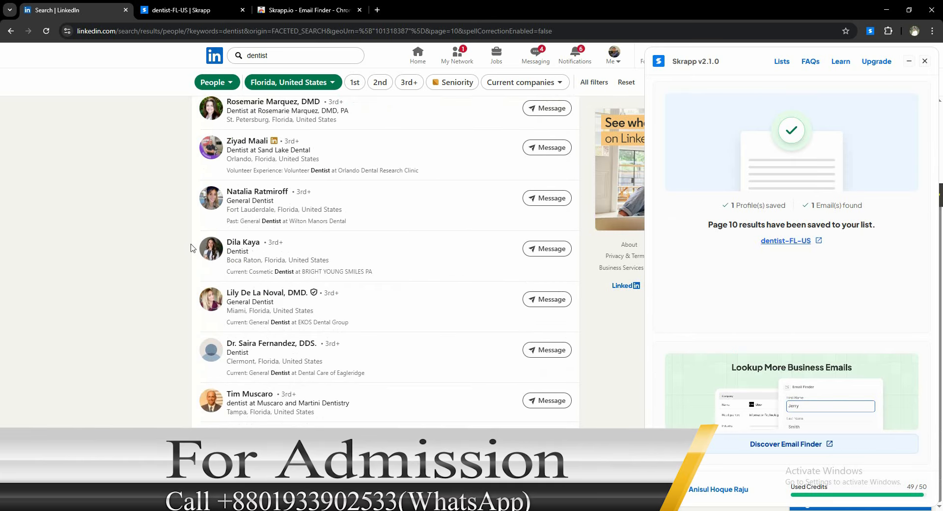
scroll(177, 251, "up", 2)
scroll(339, 228, "down", 2)
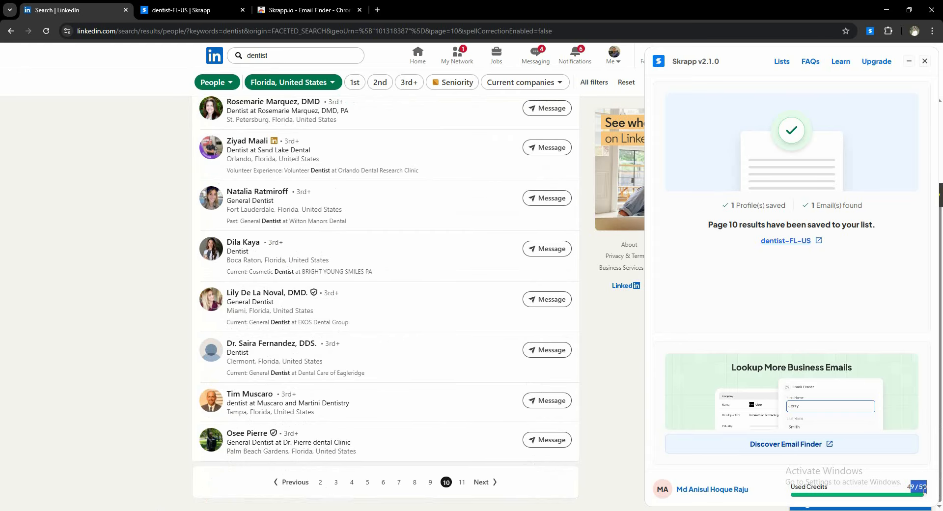
left_click_drag(908, 486, 933, 491)
left_click(908, 486)
left_click_drag(910, 485, 931, 488)
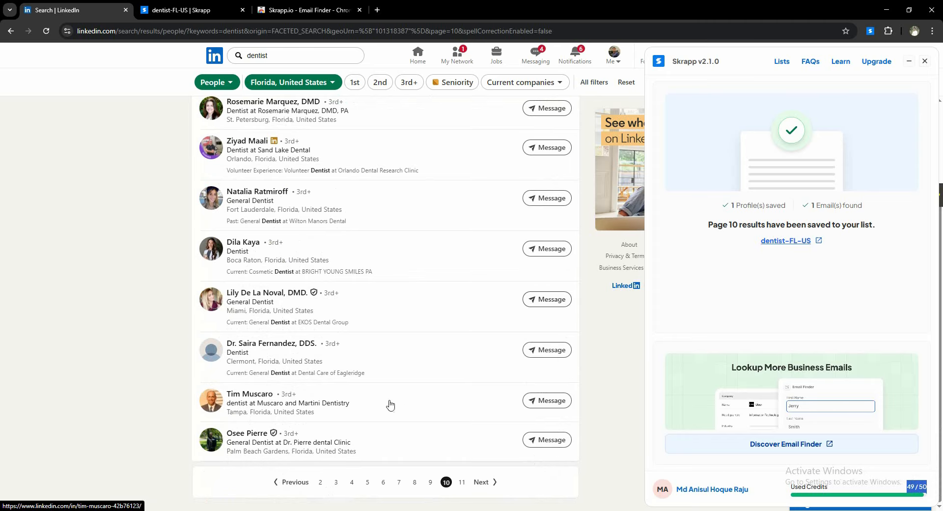
- Reload the LinkedIn Florida dentist search page, which returns without the Skrapp panel
left_click(326, 510)
left_click(285, 486)
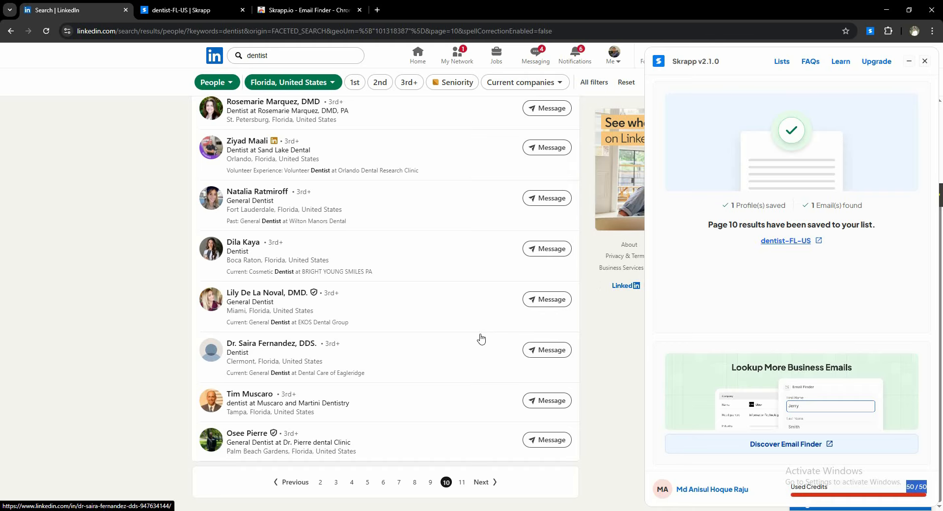
scroll(467, 348, "up", 2)
scroll(518, 358, "down", 2)
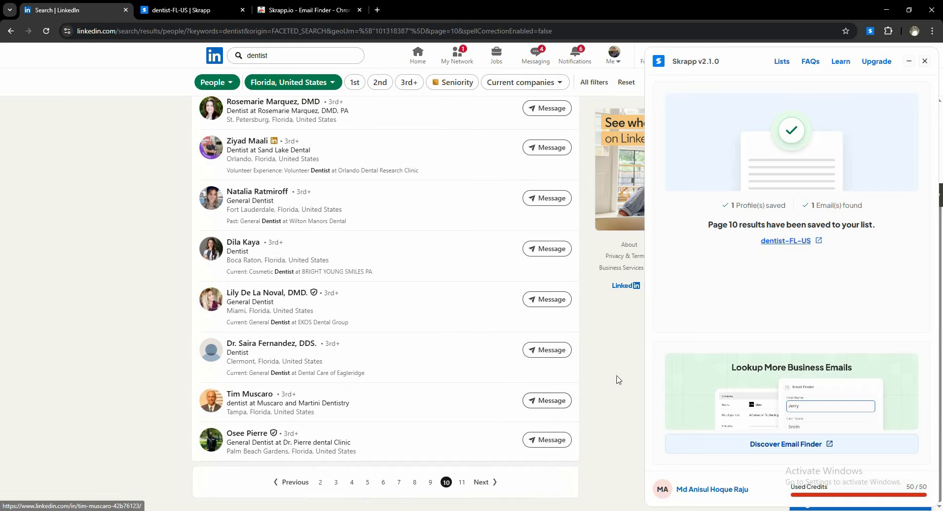
left_click(46, 31)
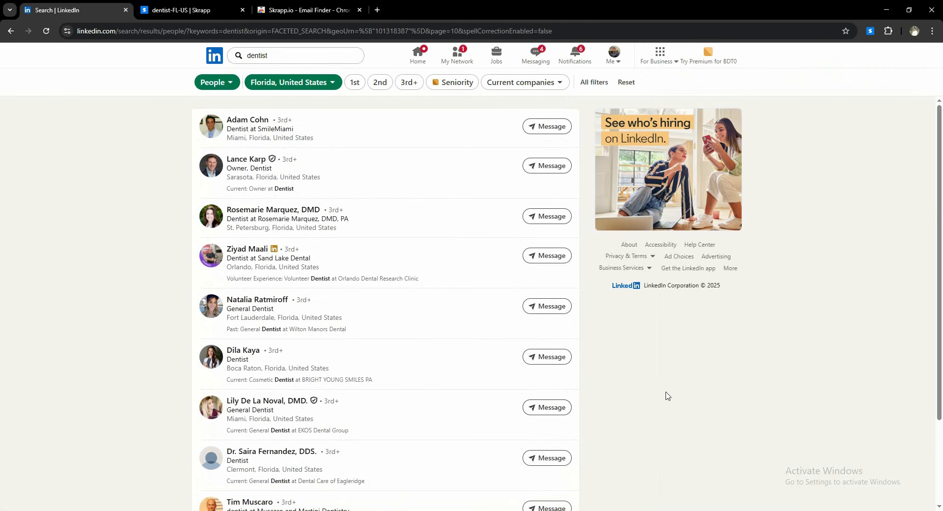
scroll(511, 370, "down", 3)
scroll(451, 344, "up", 3)
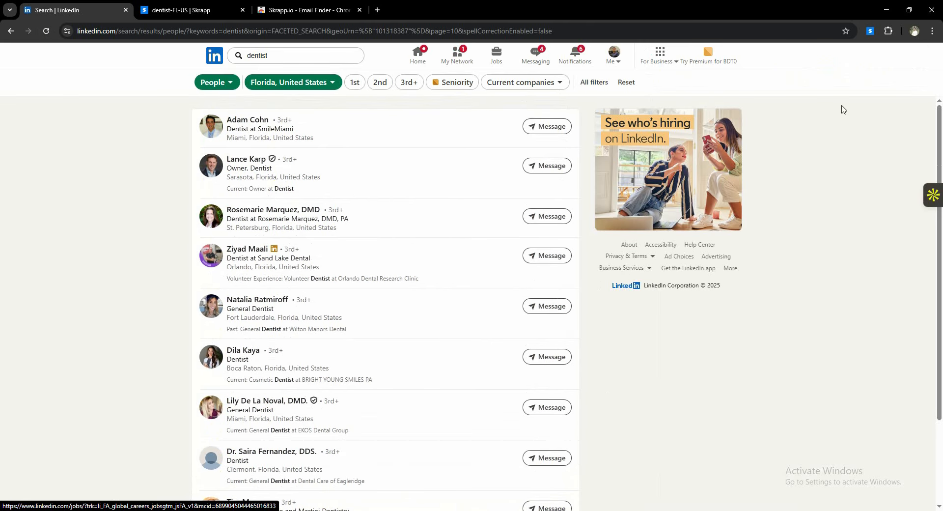
scroll(414, 270, "down", 3)
scroll(412, 271, "up", 3)
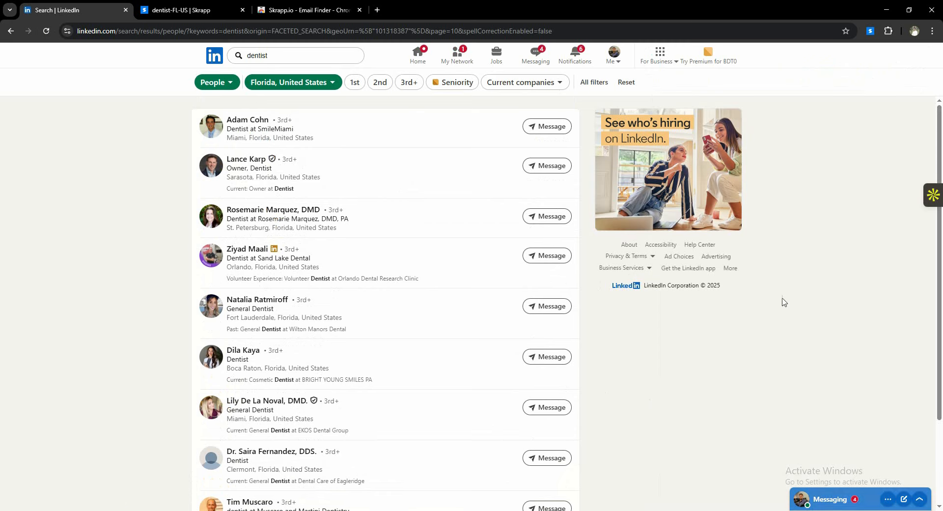
- Reopen the Skrapp panel showing 50 / 50 credits used and refresh the dentist-FL-US list tab
left_click(870, 31)
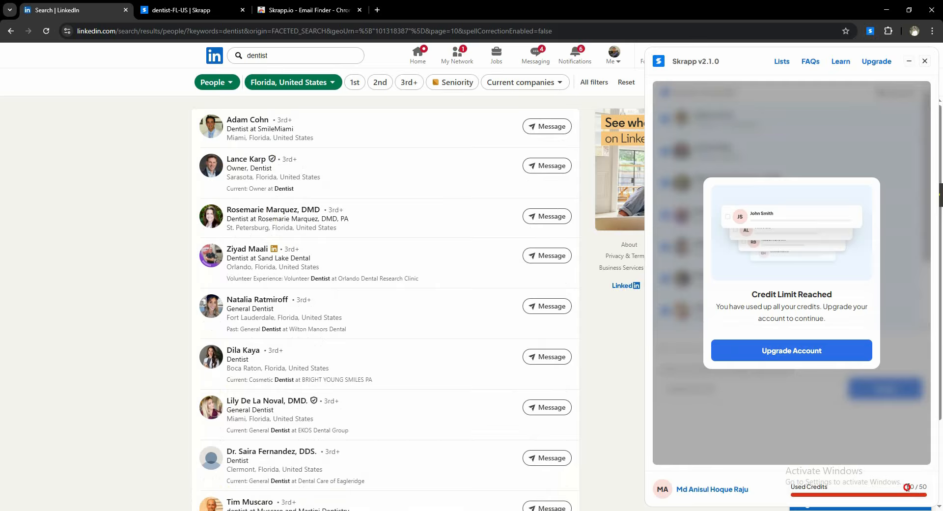
left_click_drag(908, 487, 932, 488)
left_click(195, 6)
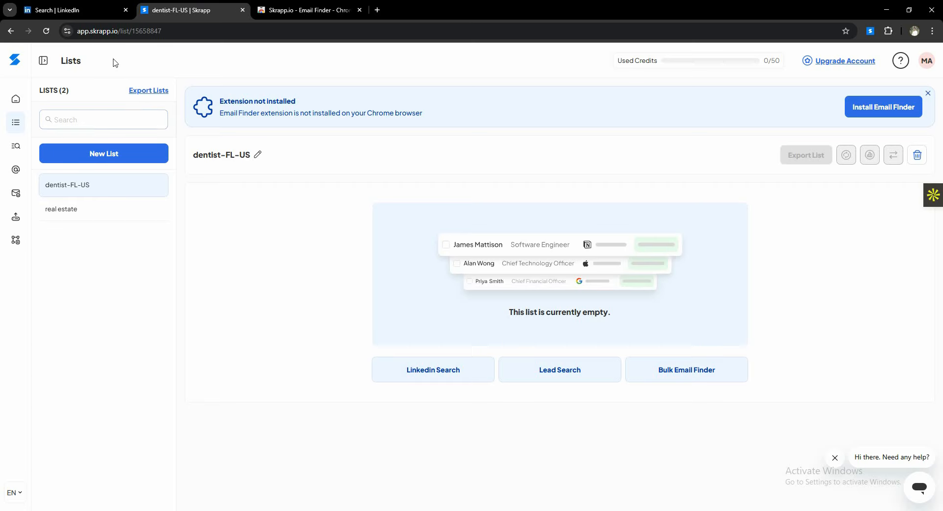
left_click(48, 30)
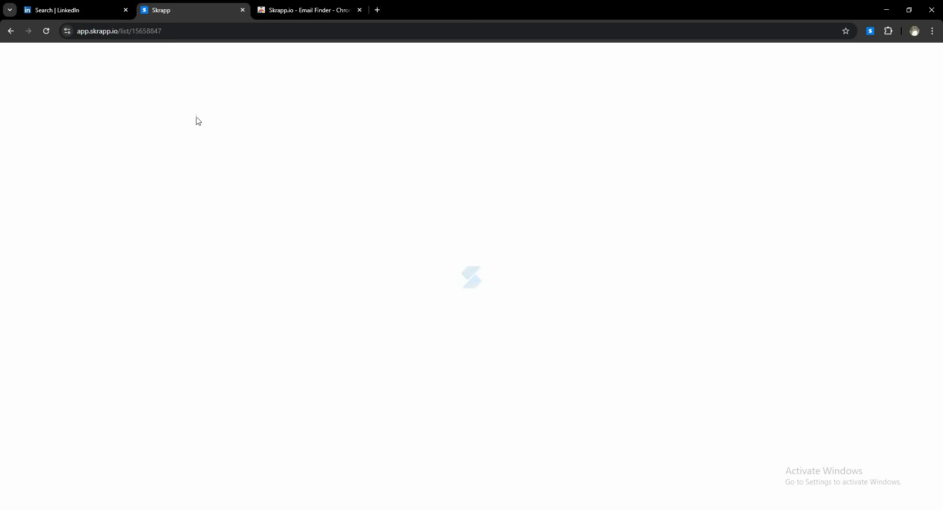
- From the LinkedIn search tab, open the Skrapp account page in a new tab
left_click(67, 6)
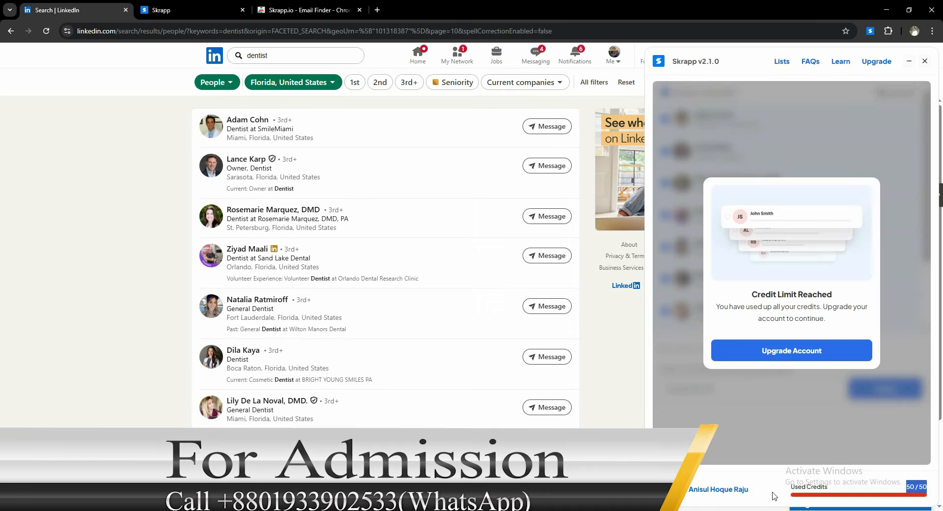
right_click(718, 490)
left_click(732, 376)
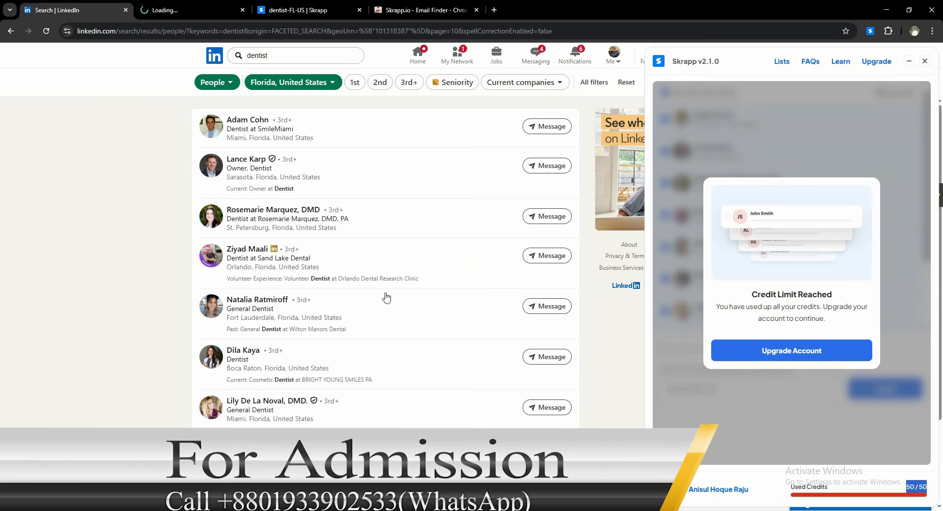
- Review the account settings credits: Free plan, 50/50 used, 0 remaining
left_click(199, 9)
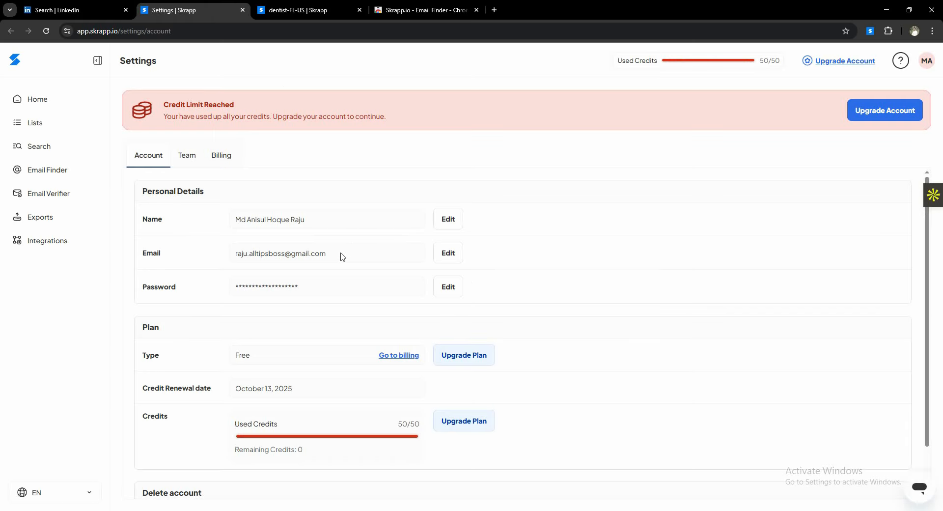
scroll(311, 293, "down", 1)
scroll(312, 293, "up", 1)
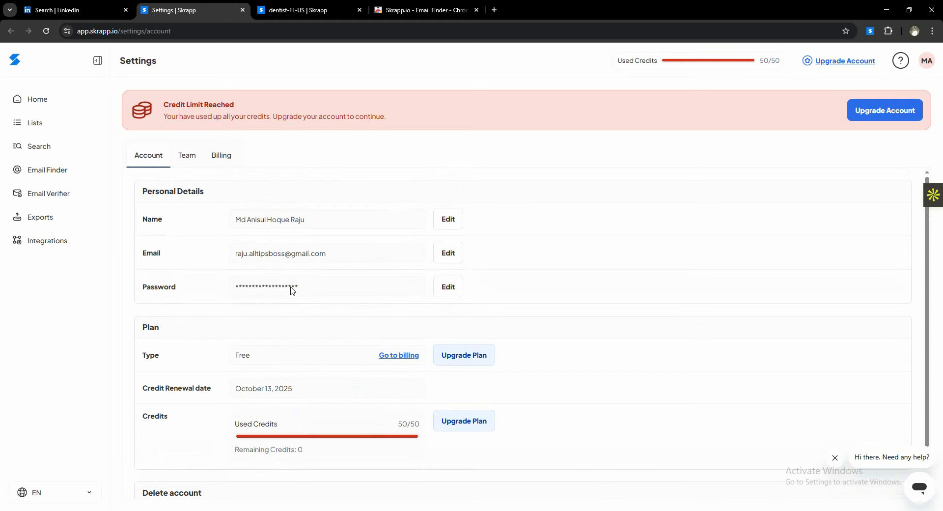
- Look over the dentist-FL-US list tab, close it, and return to account settings
left_click(264, 6)
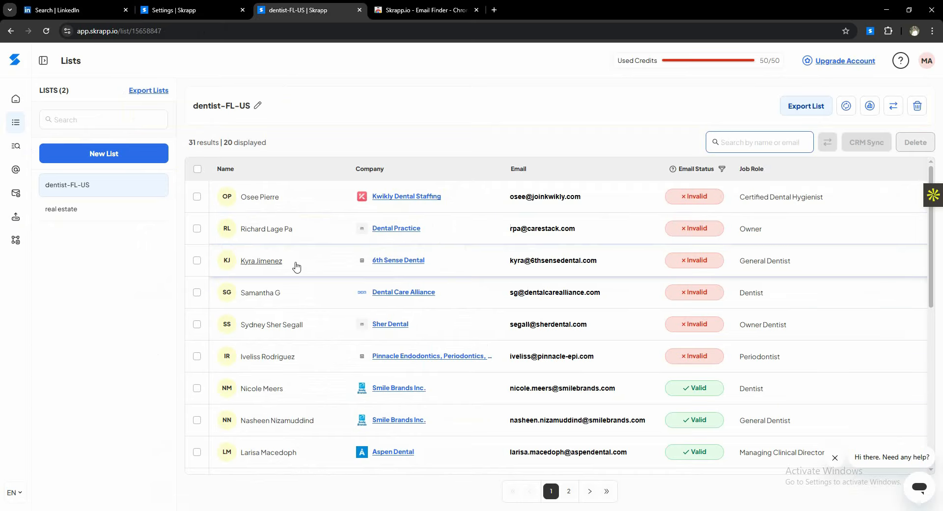
scroll(309, 290, "down", 3)
scroll(312, 278, "up", 3)
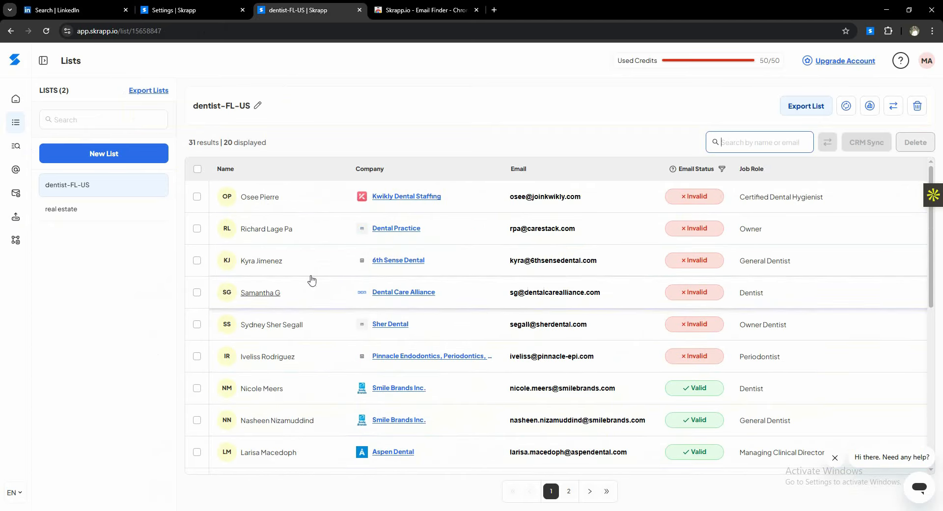
left_click(359, 9)
left_click(183, 7)
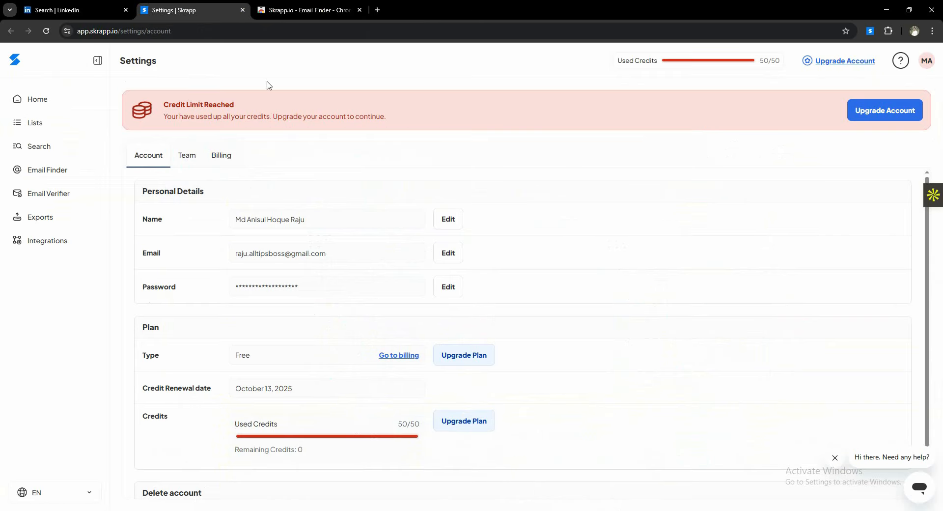
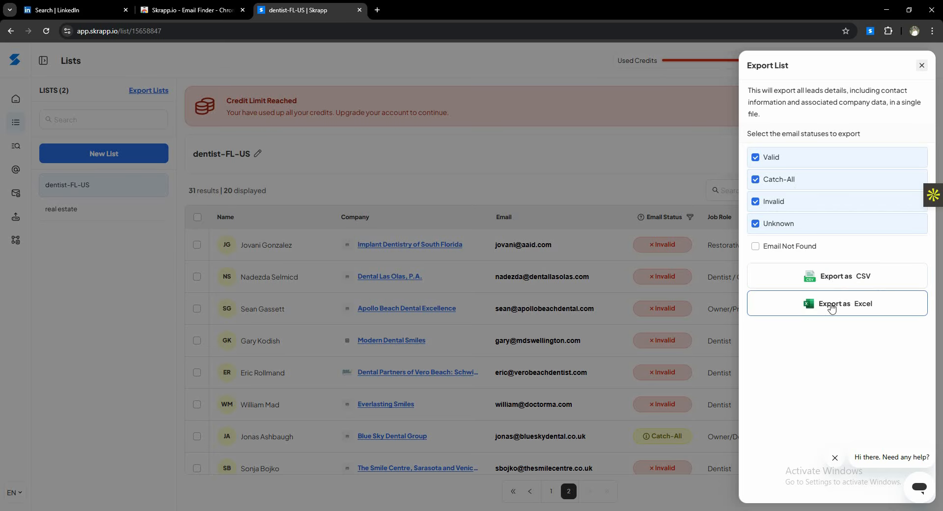
- Export the dentist-FL-US list to Excel and open dentistflus-2025-10-13_16-09-20.xlsx from downloads
left_click(832, 307)
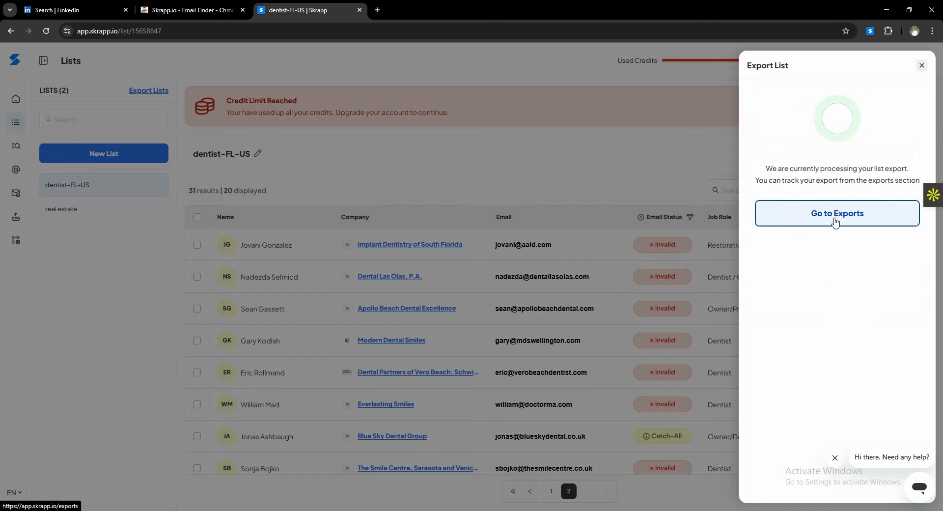
left_click(836, 222)
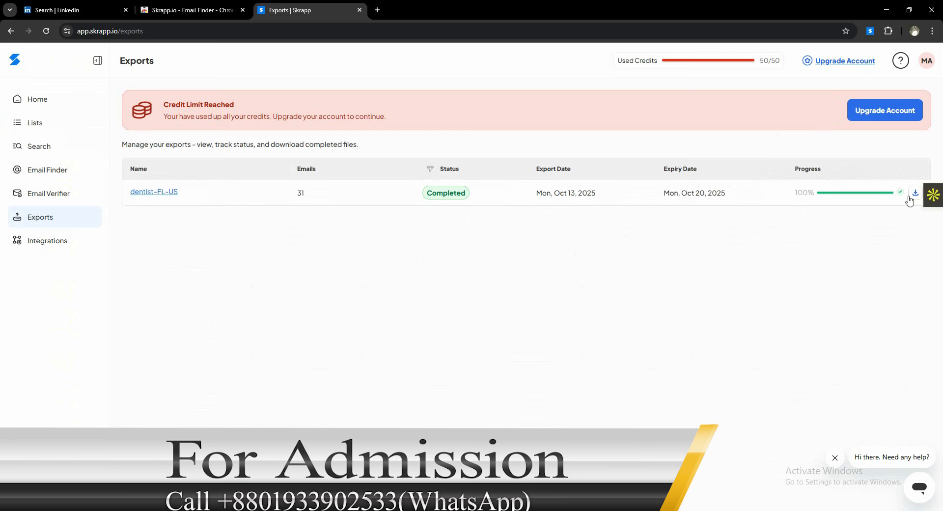
left_click(915, 194)
left_click(897, 30)
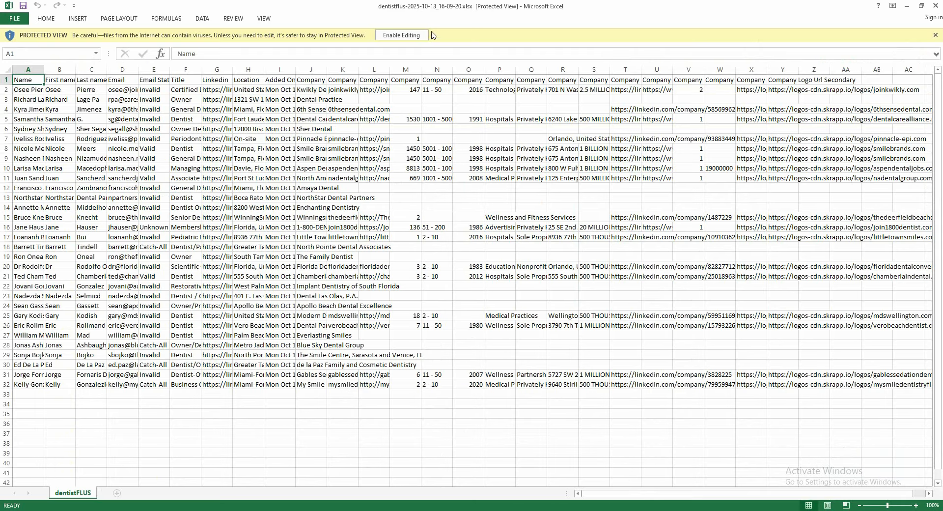
- Enable editing and widen the full-name, First name and Last name columns
left_click(414, 34)
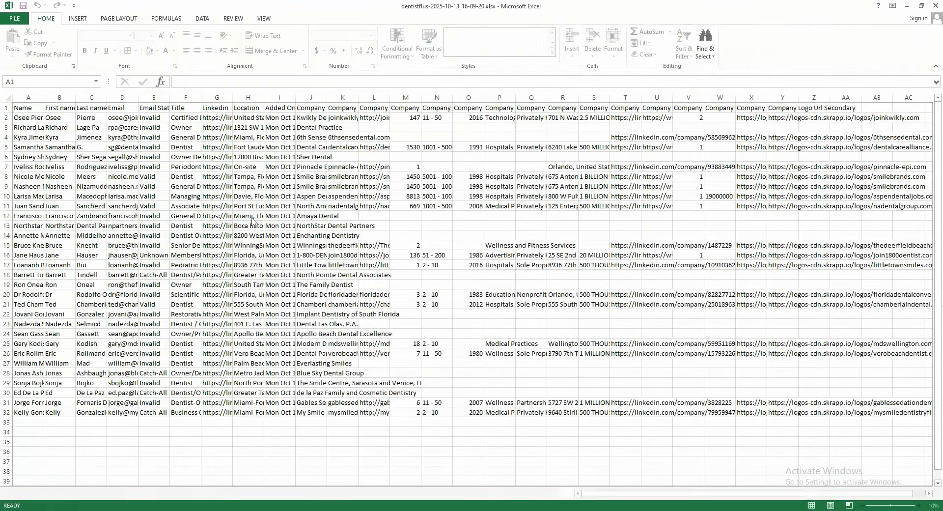
left_click(154, 176)
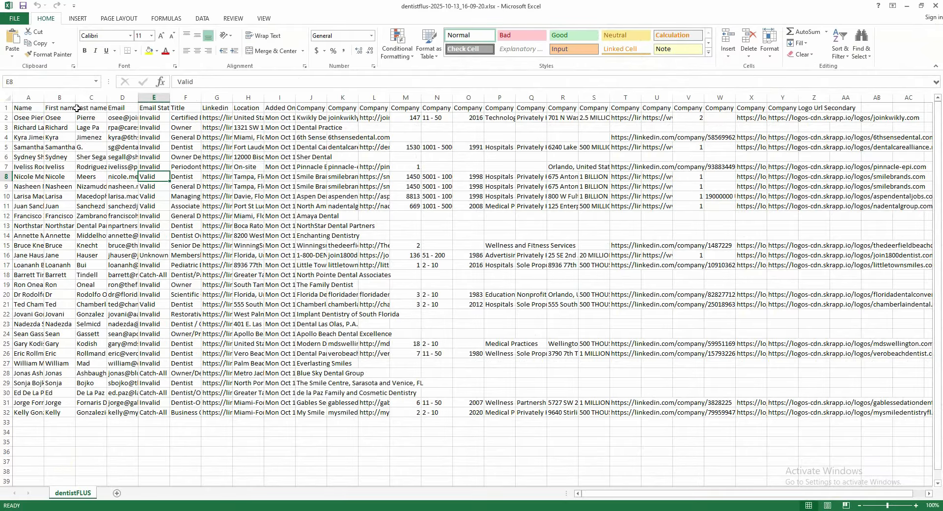
double_click(49, 98)
left_click_drag(137, 98, 284, 99)
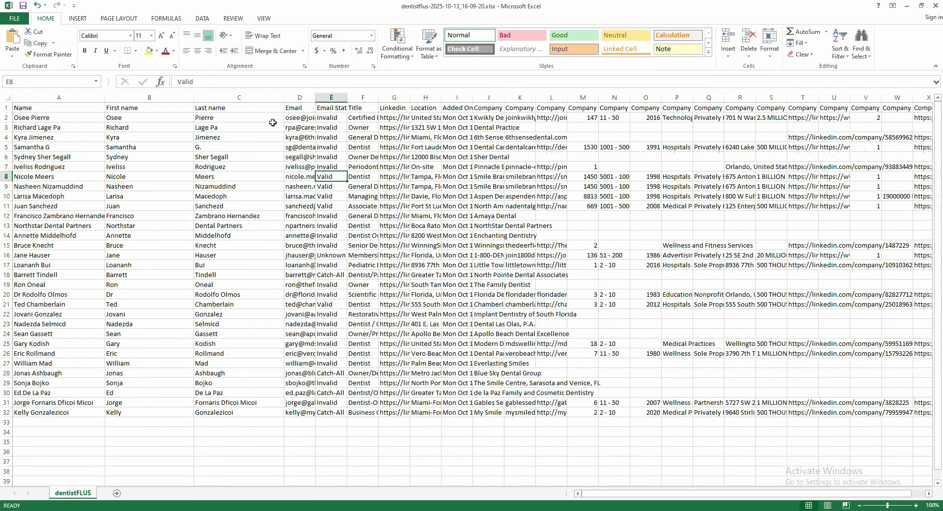
left_click(226, 156)
- Delete the Name and Email Status columns
left_click(55, 94)
right_click(55, 94)
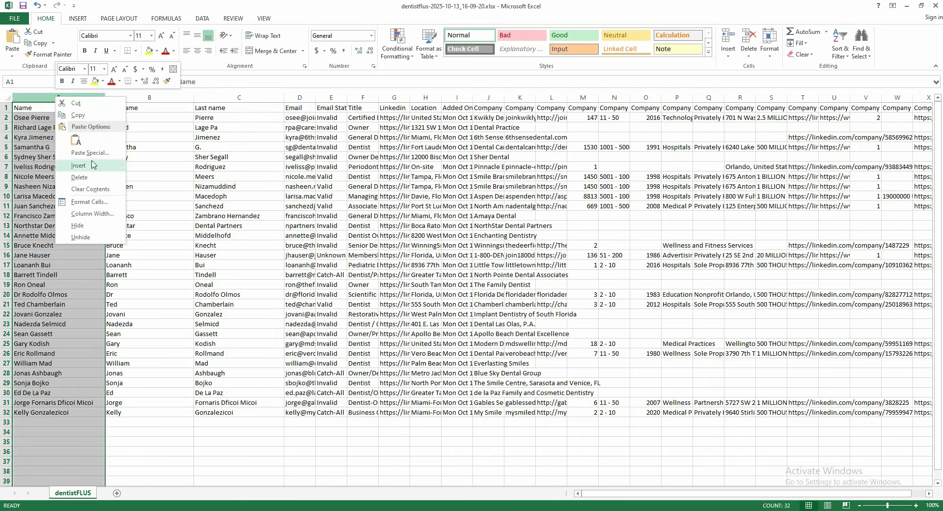
left_click(73, 179)
left_click(152, 131)
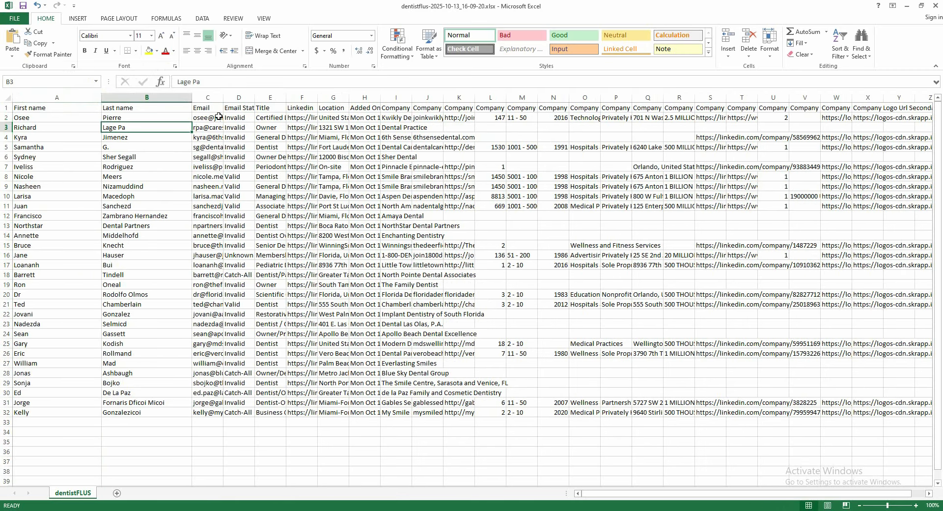
left_click_drag(256, 101, 355, 101)
left_click(300, 98)
right_click(300, 97)
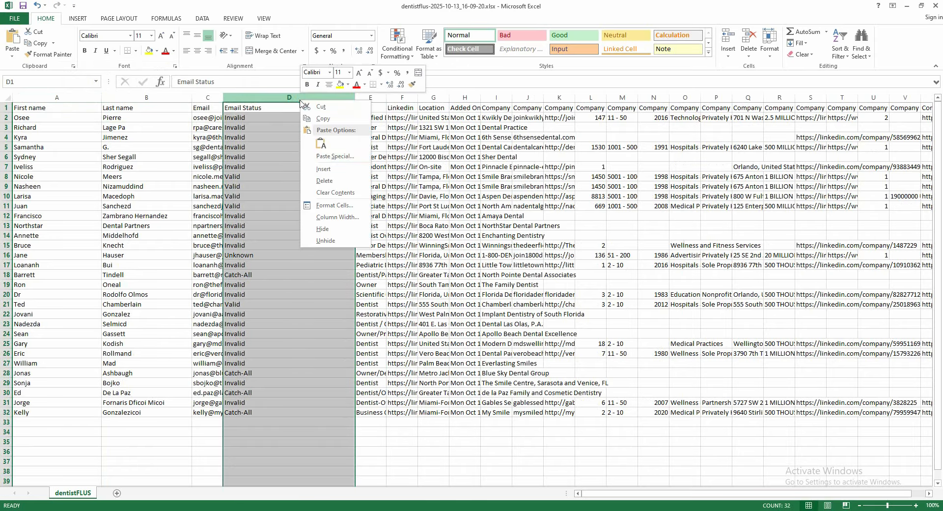
left_click(324, 182)
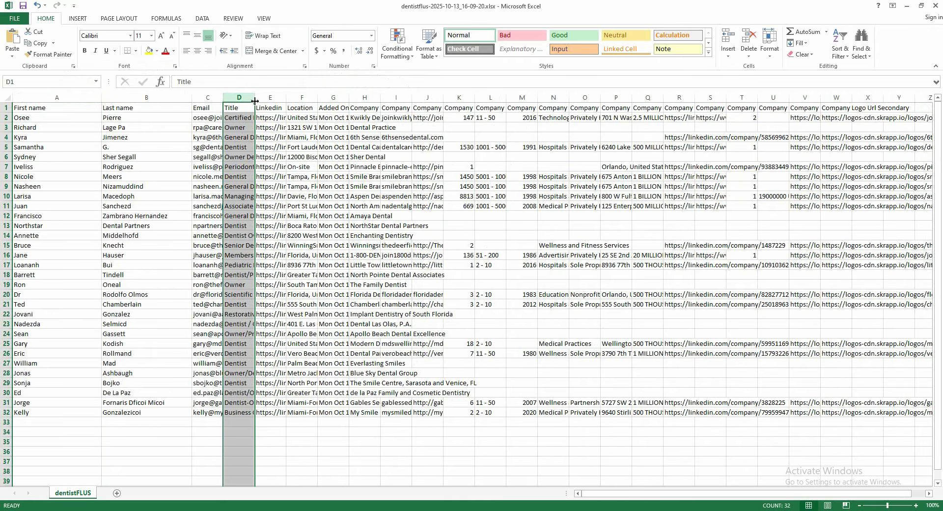
- Autofit the Title, Linkedin, Location and Added On columns to their contents
double_click(255, 102)
left_click(302, 165)
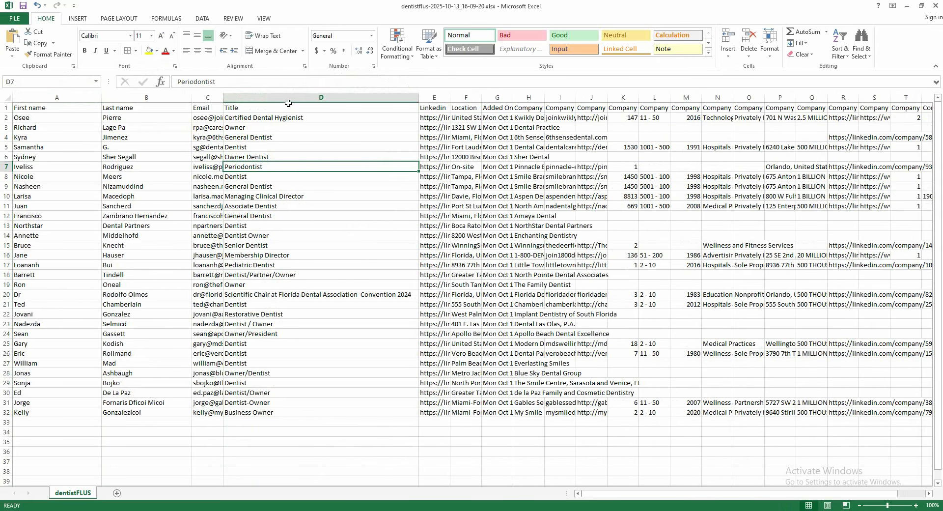
left_click(434, 108)
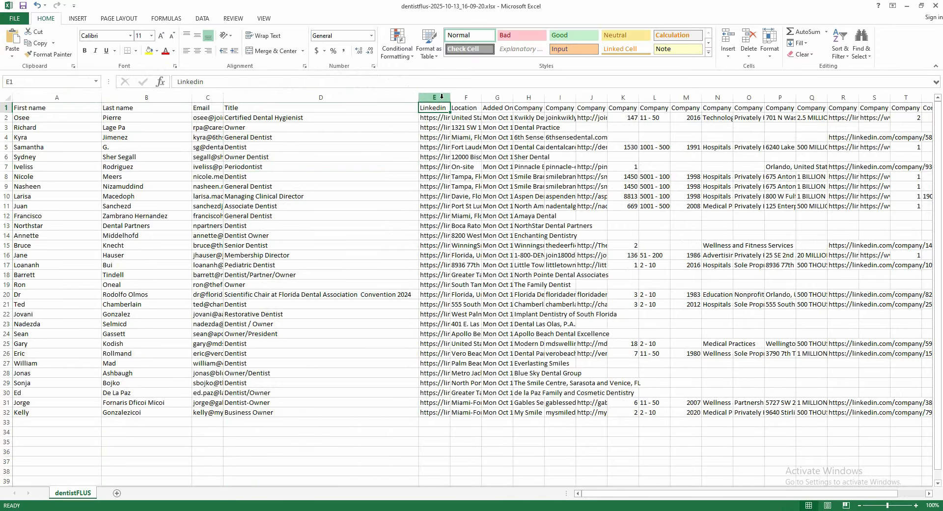
left_click(441, 97)
double_click(451, 98)
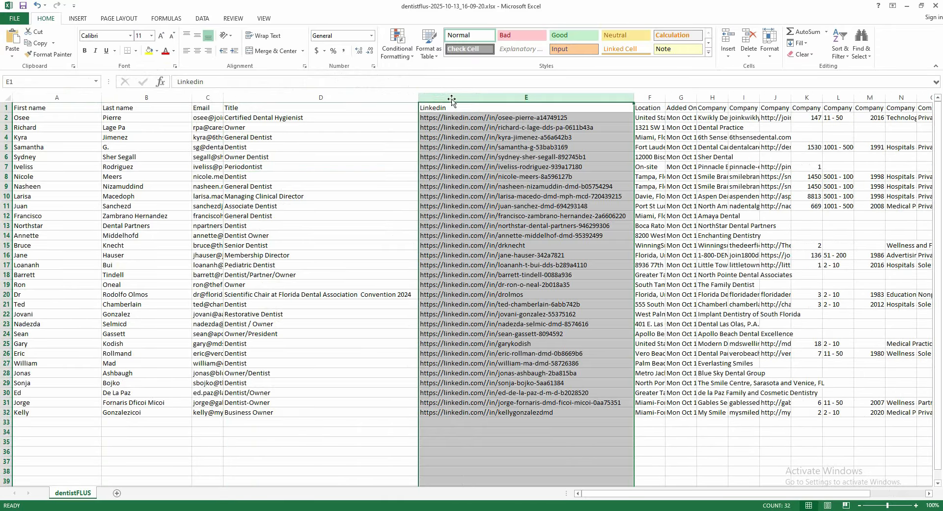
left_click(483, 165)
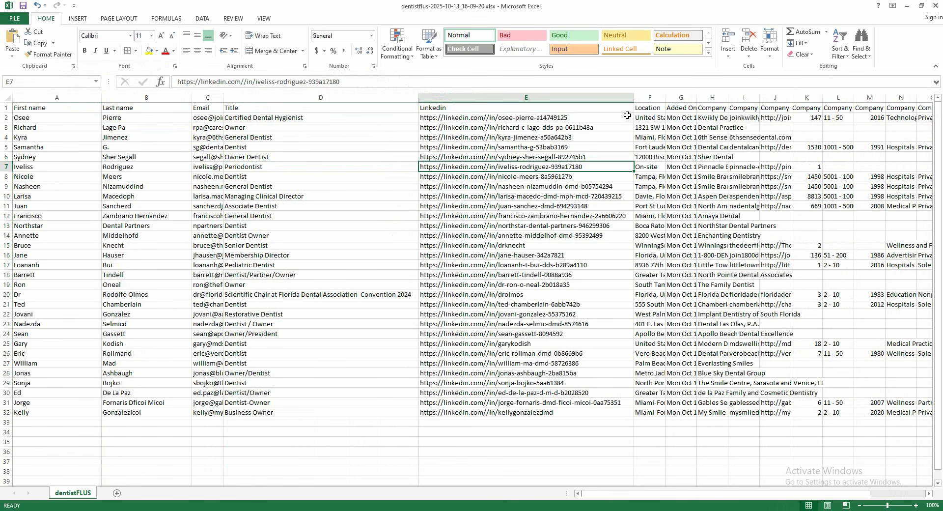
double_click(664, 97)
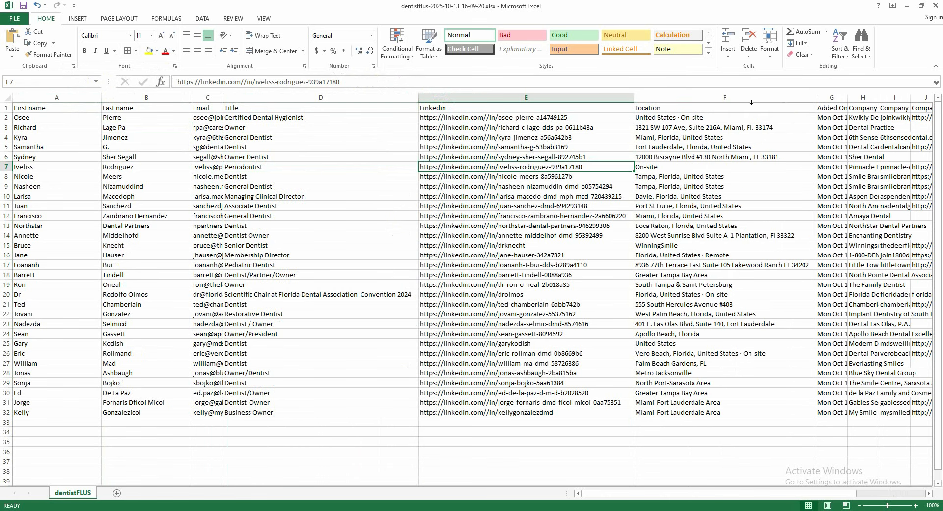
double_click(849, 97)
- Delete the Added On column and autofit Company Name
left_click(849, 97)
right_click(849, 97)
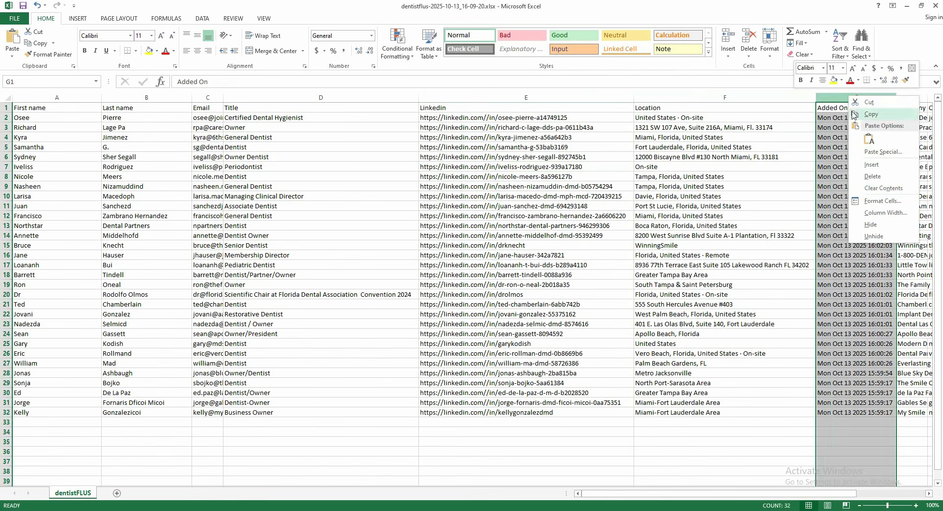
key("Escape")
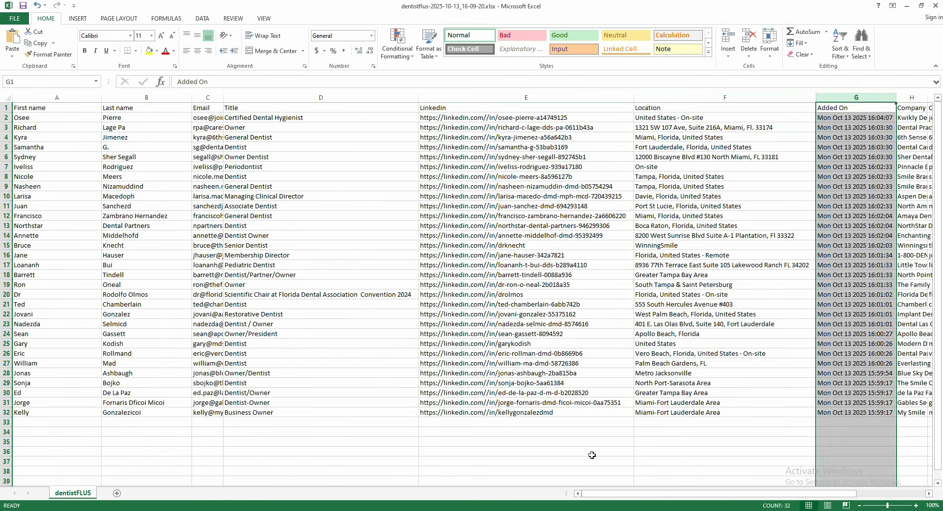
left_click_drag(659, 498, 686, 498)
right_click(678, 97)
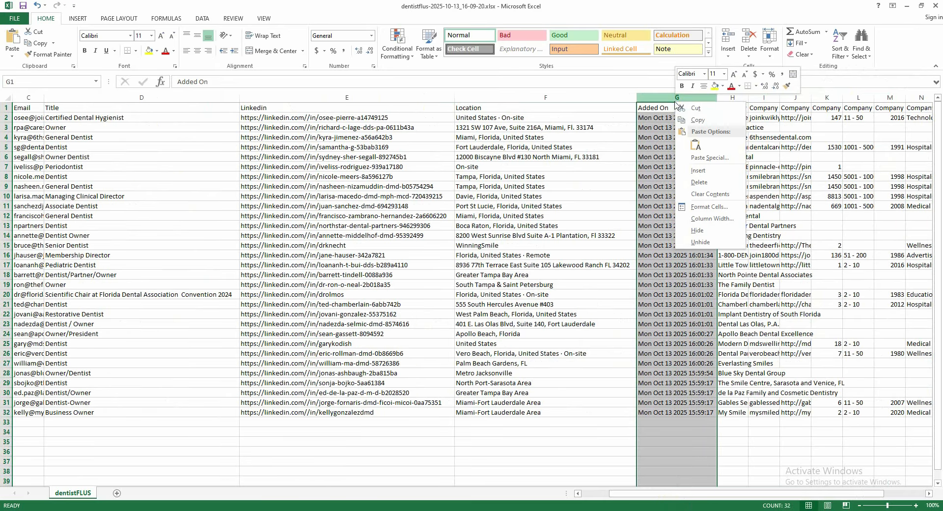
left_click(705, 183)
double_click(666, 96)
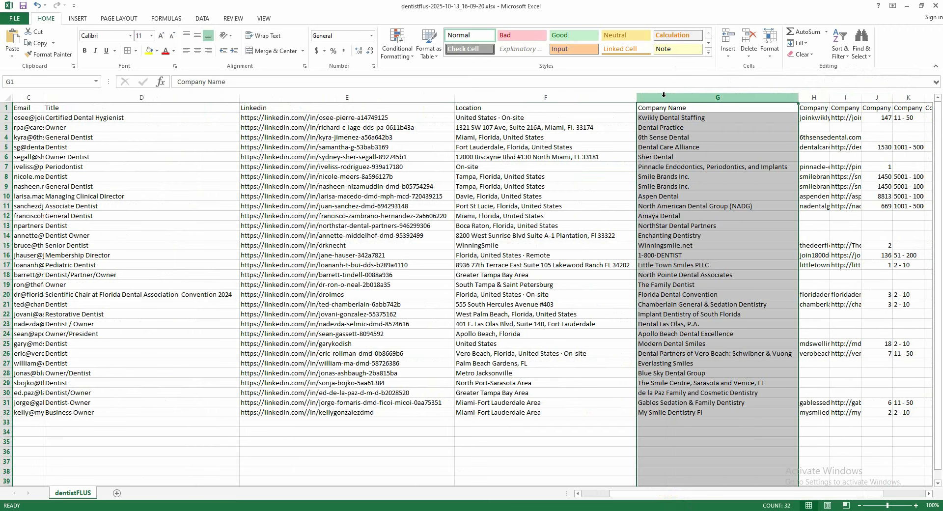
left_click(717, 157)
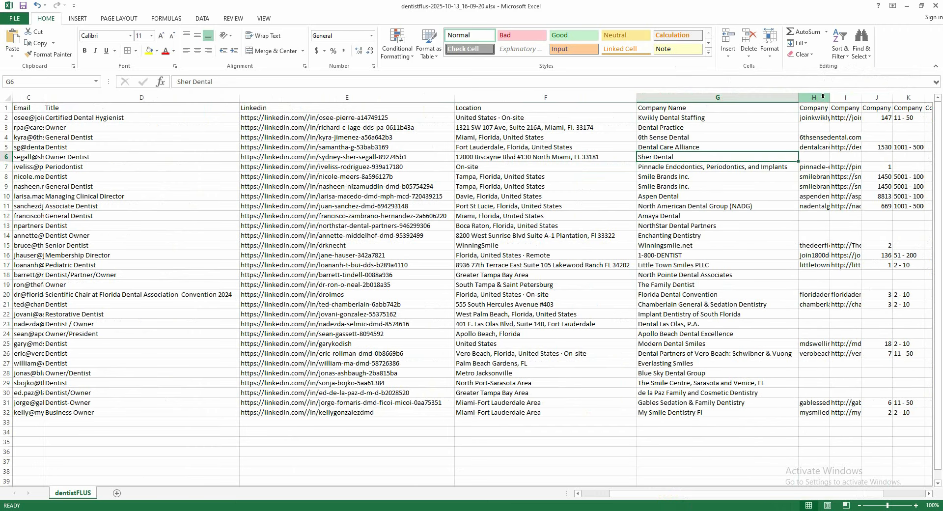
- Autofit Company Website, delete Company Domain, and fit Company Employee Count to its header
left_click(823, 96)
double_click(831, 98)
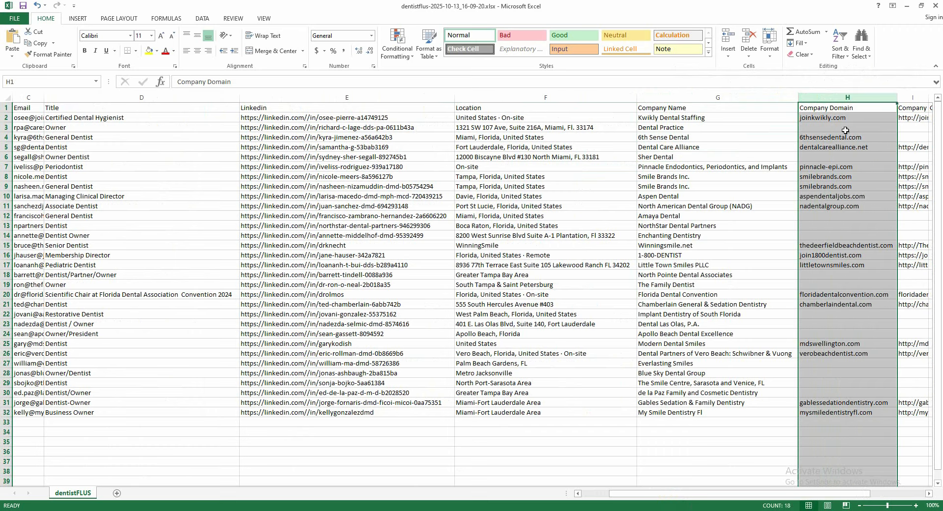
left_click_drag(641, 492, 670, 492)
double_click(306, 96)
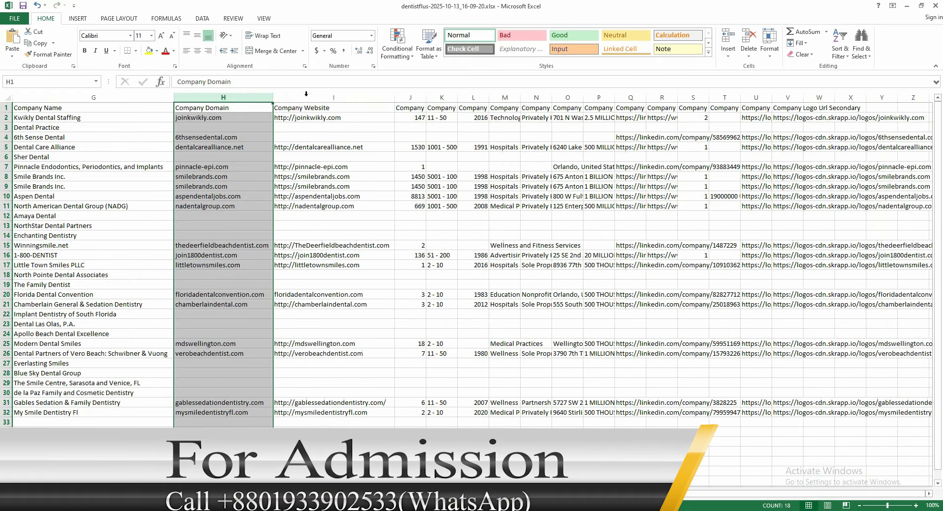
left_click(314, 137)
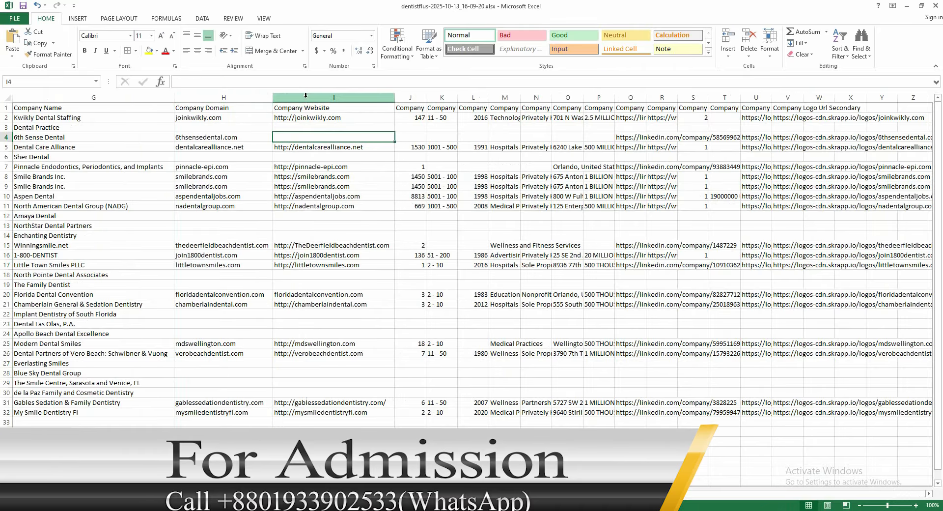
left_click(245, 94)
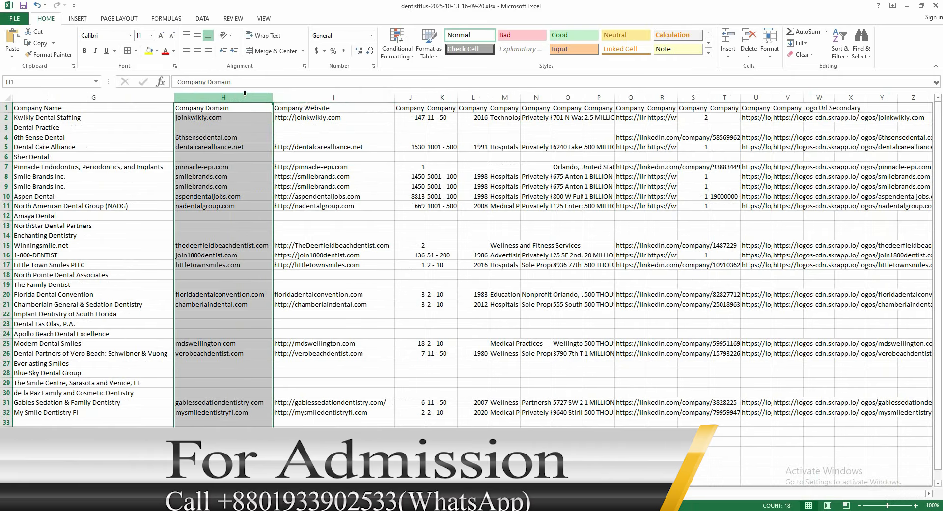
right_click(246, 95)
left_click(269, 177)
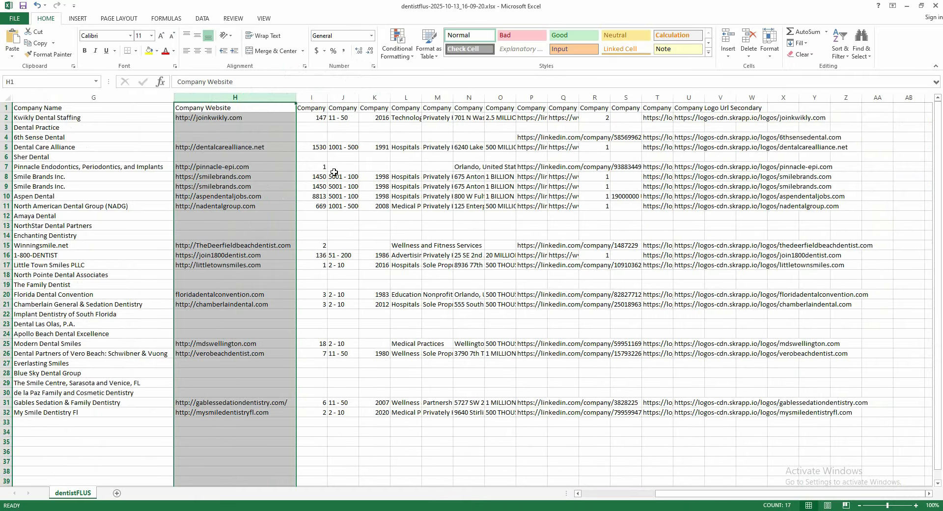
double_click(329, 99)
left_click(356, 147)
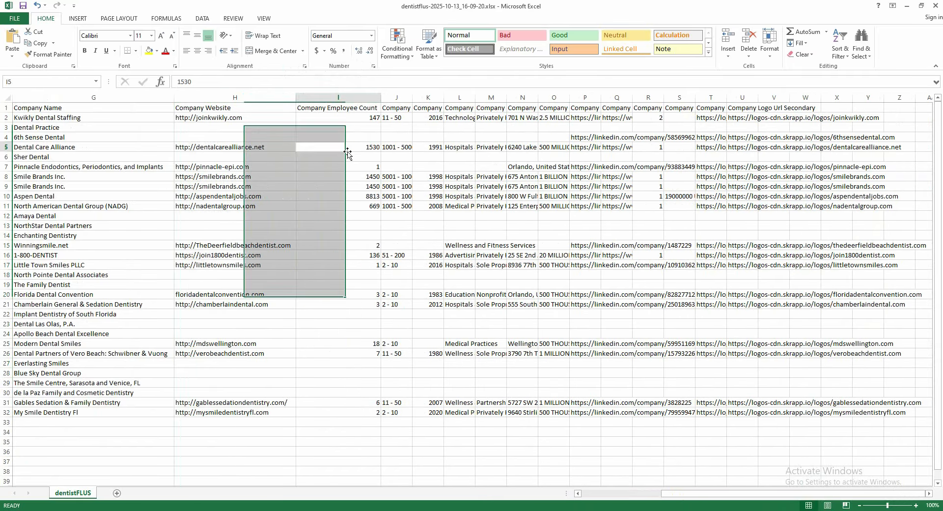
left_click(357, 96)
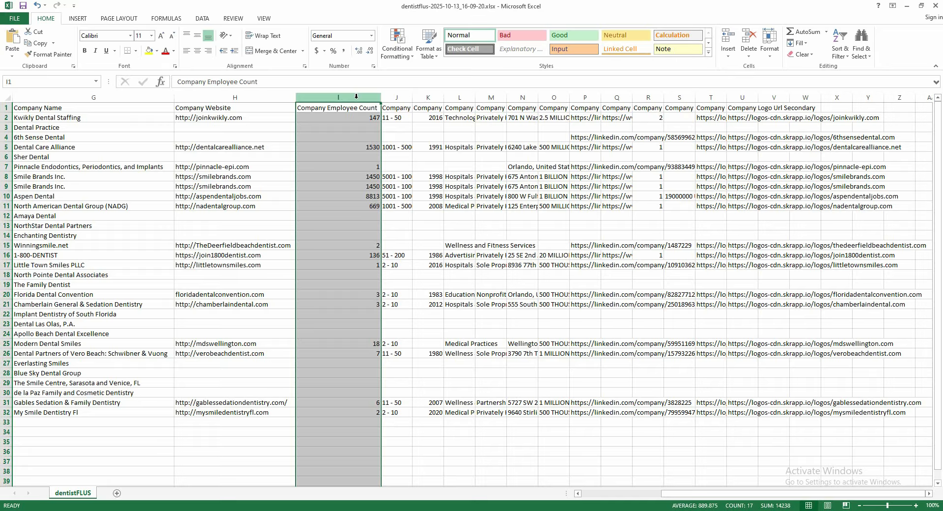
- Delete the Company Employee Count column and widen Company Employee Count Range in column I
left_click(339, 186)
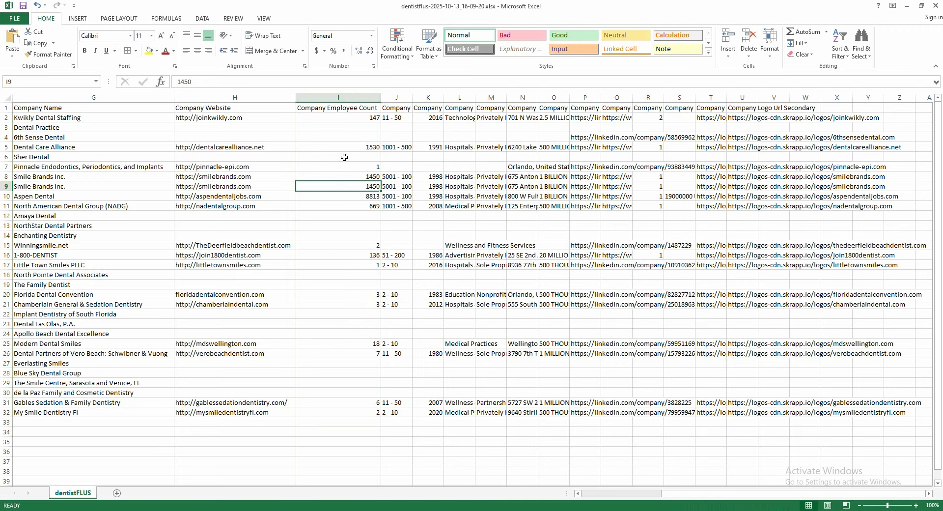
left_click(345, 97)
right_click(345, 96)
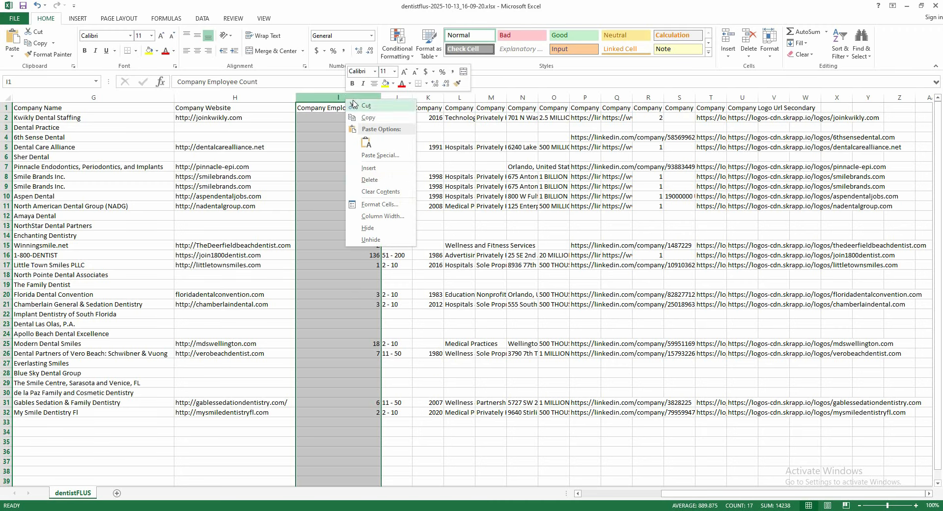
left_click(375, 178)
left_click_drag(329, 102, 400, 108)
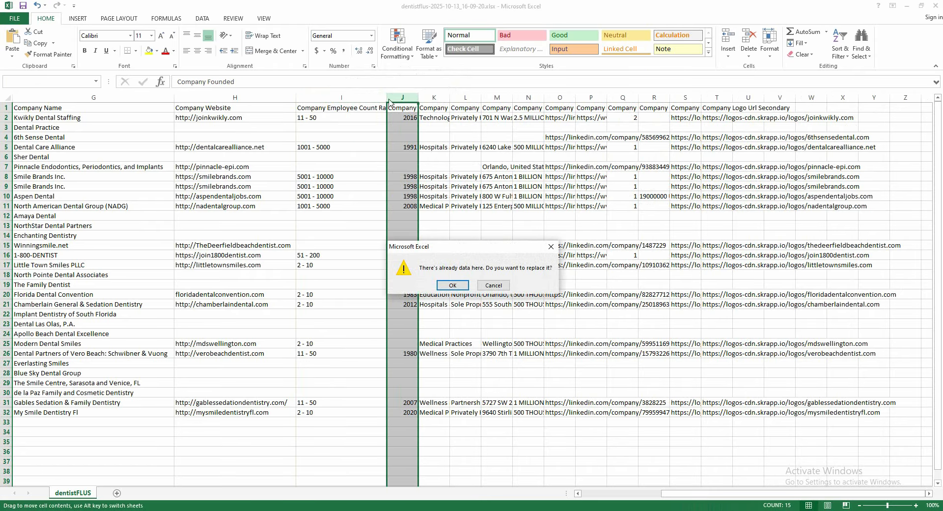
left_click(494, 285)
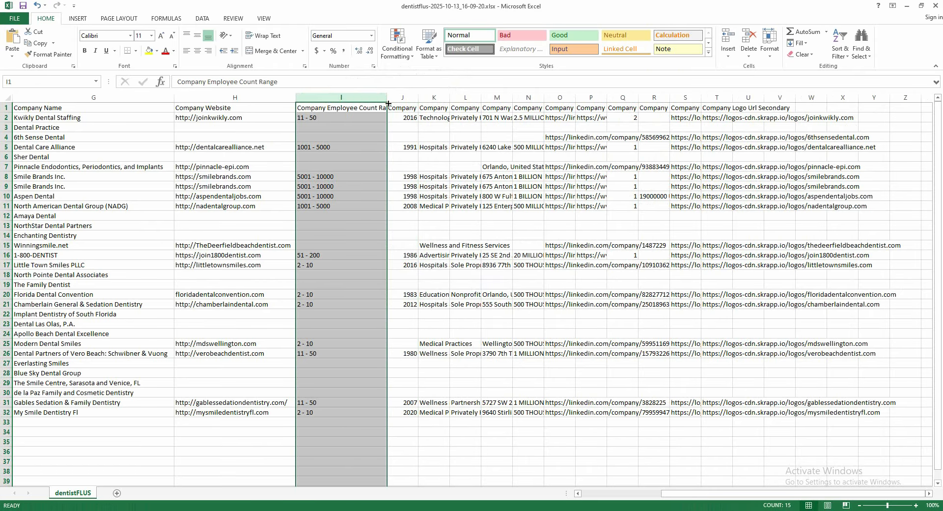
left_click_drag(389, 95, 397, 95)
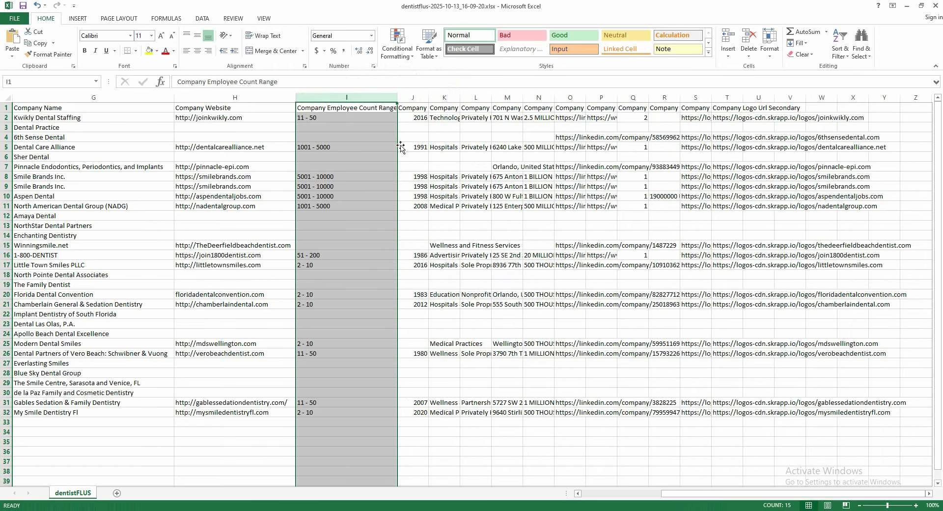
- Check the employee range values, then delete the Company Founded column
left_click(399, 108)
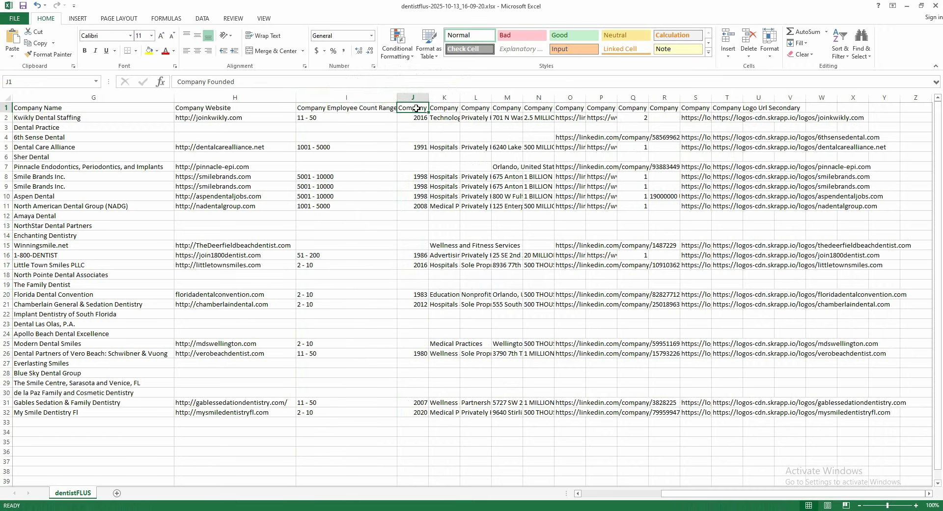
left_click(347, 187)
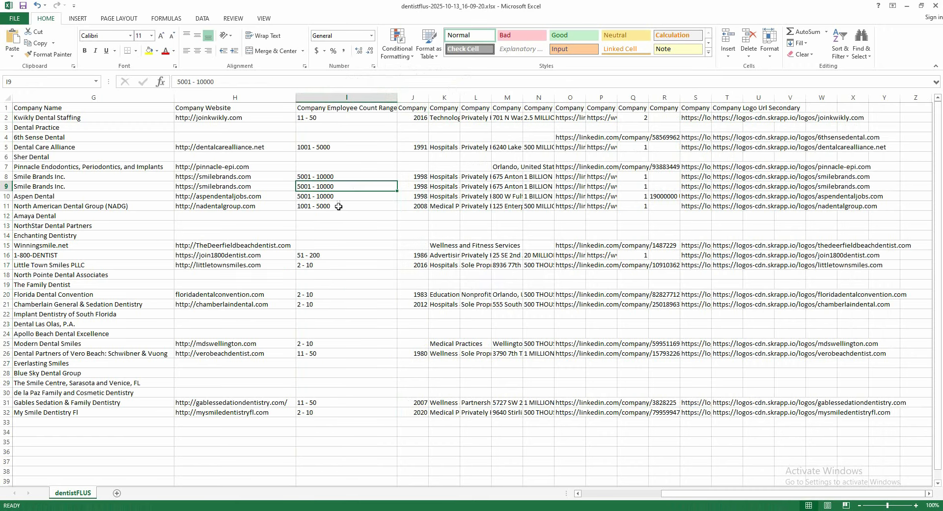
left_click(336, 196)
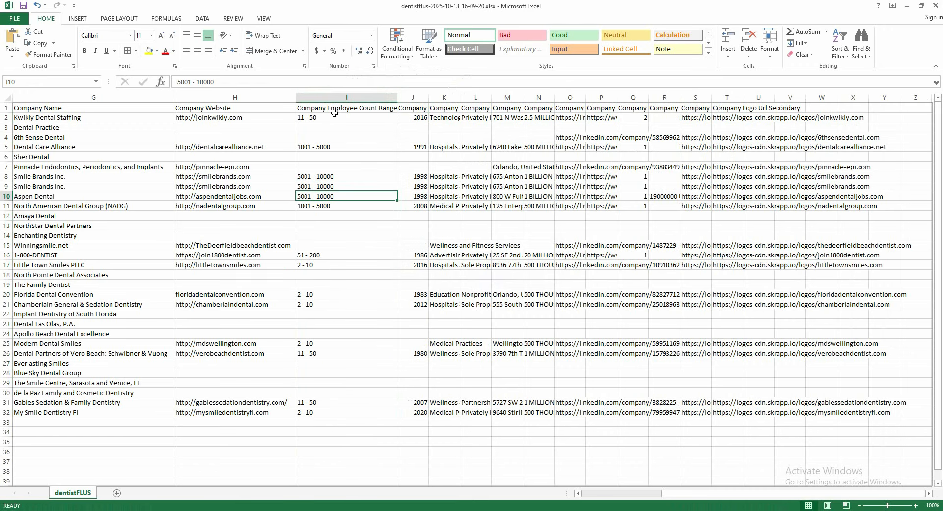
left_click(337, 157)
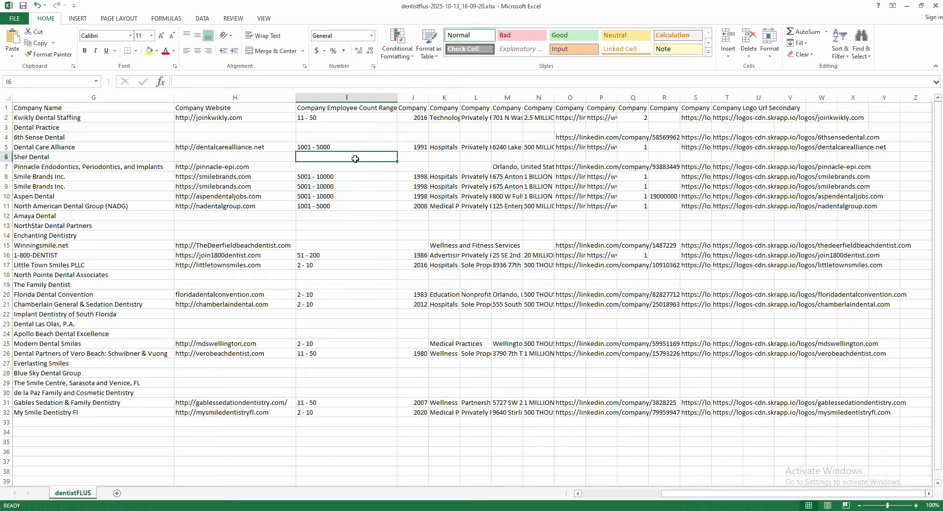
double_click(428, 100)
left_click(432, 95)
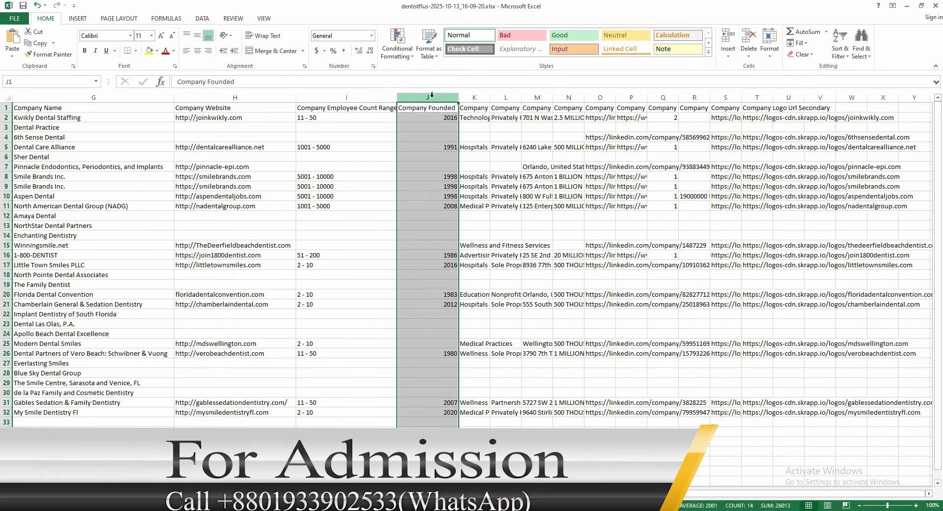
right_click(431, 95)
left_click(449, 167)
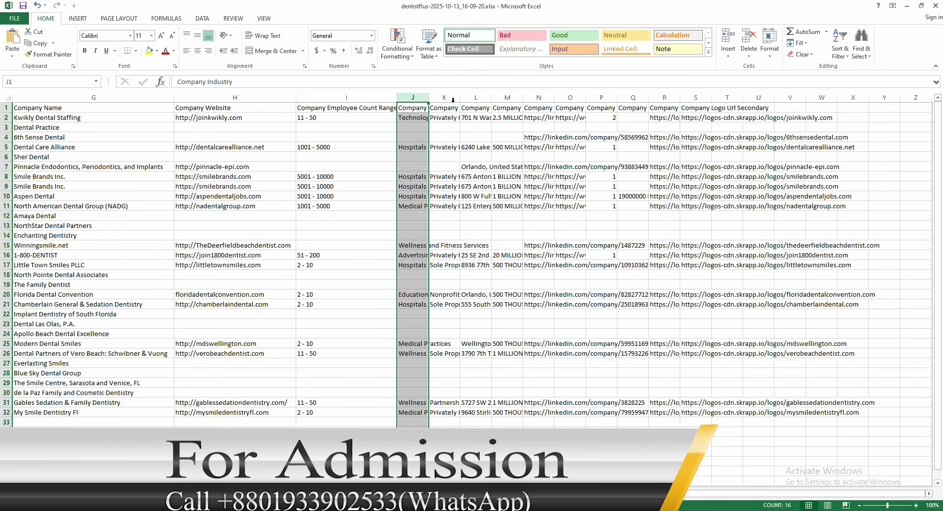
- Delete the remaining company columns J through W
left_click_drag(414, 97, 831, 97)
right_click(509, 97)
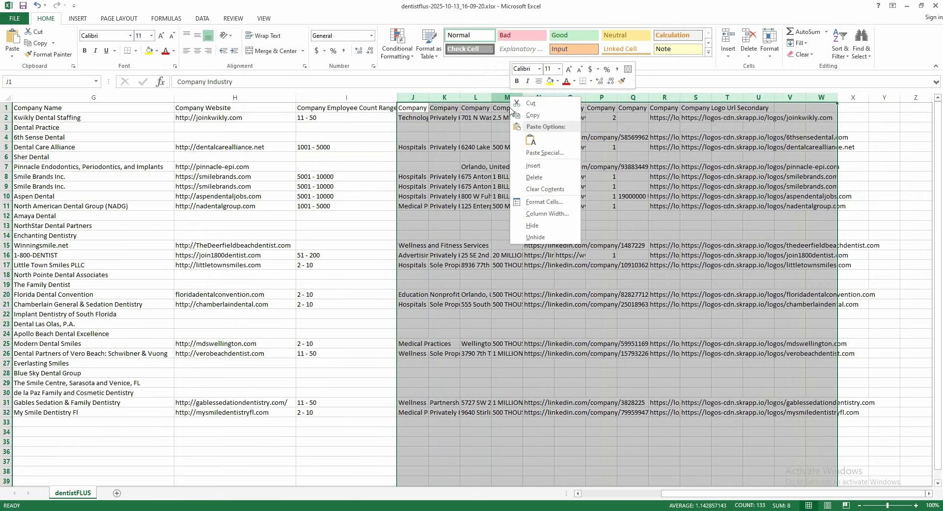
left_click(532, 179)
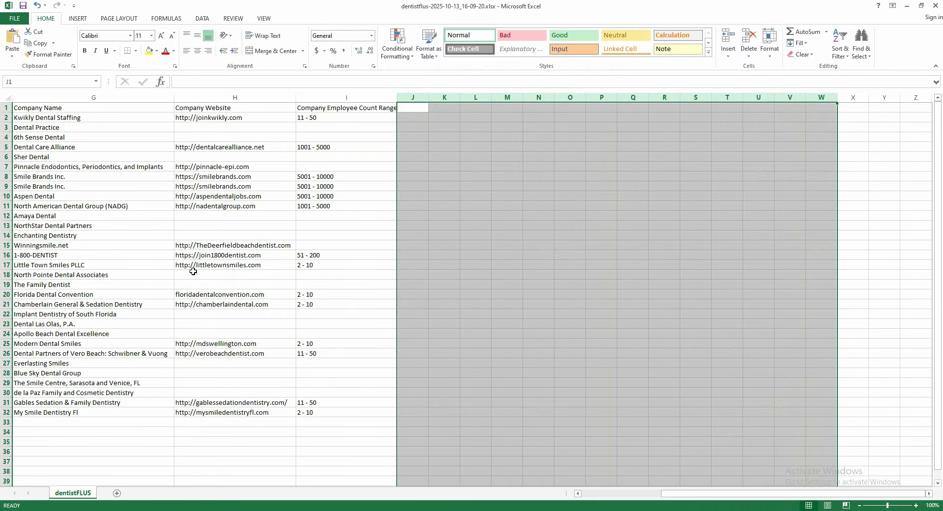
left_click_drag(696, 493, 615, 493)
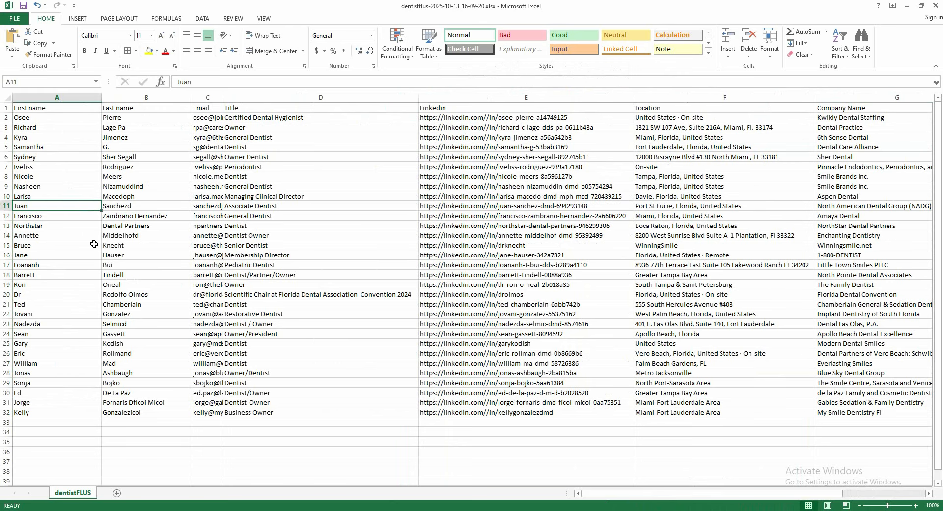
- Fill header row 1 with yellow
left_click(81, 264)
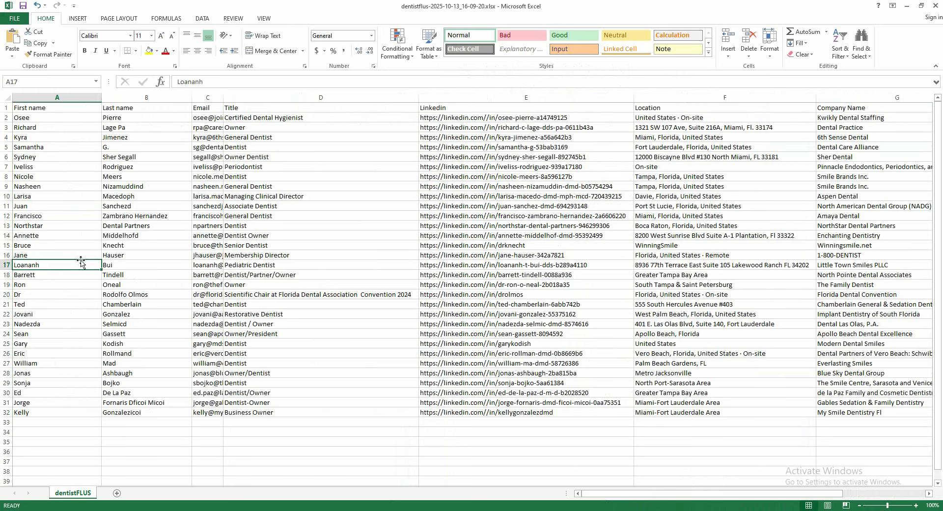
left_click(6, 108)
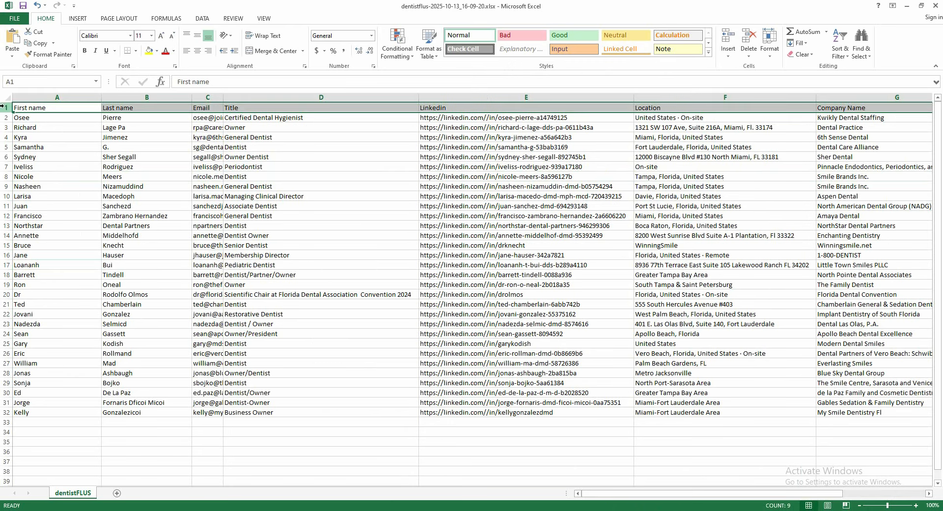
left_click(149, 50)
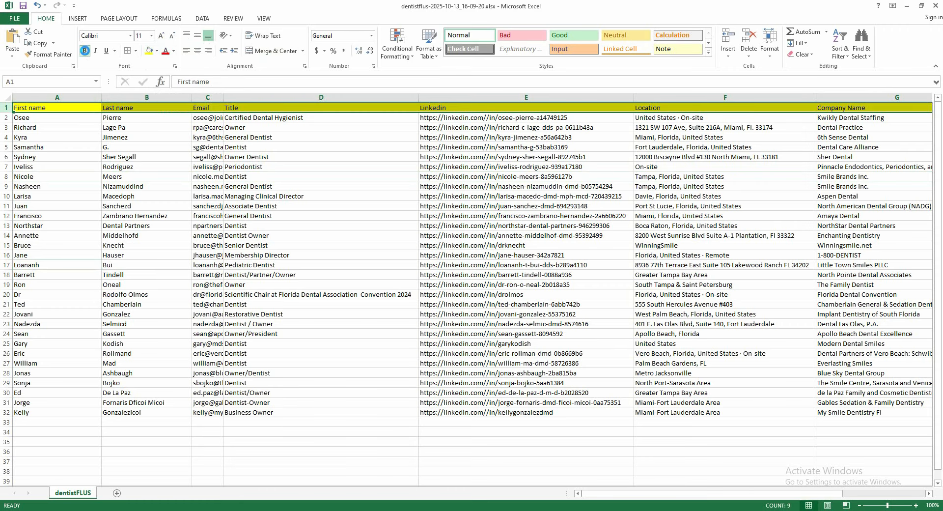
- Bold the header row and autofit the Email column to its longest address
left_click(84, 50)
left_click(280, 180)
scroll(295, 289, "down", 1)
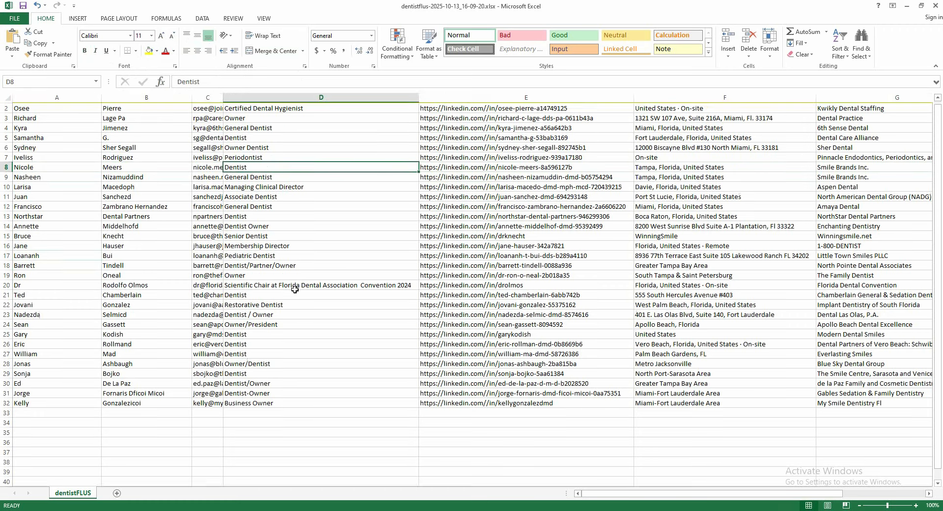
scroll(295, 290, "up", 1)
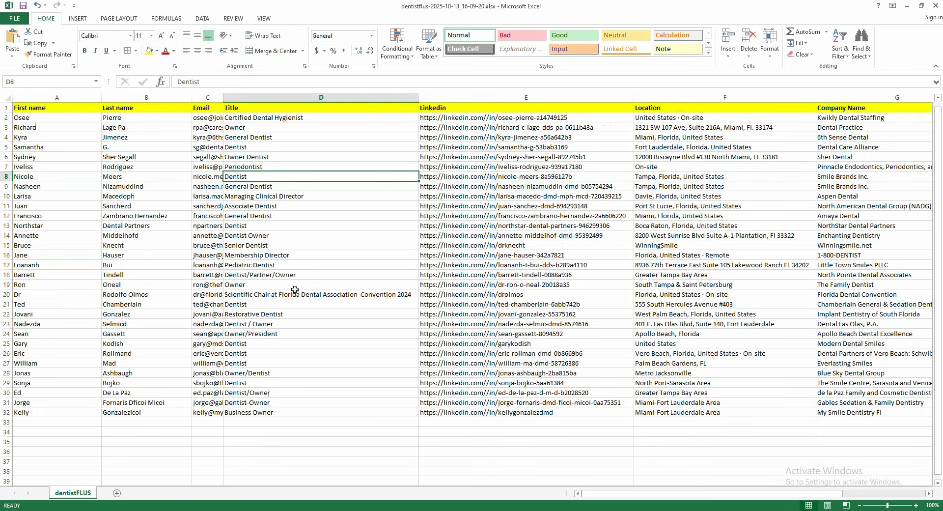
double_click(224, 97)
scroll(270, 180, "down", 10)
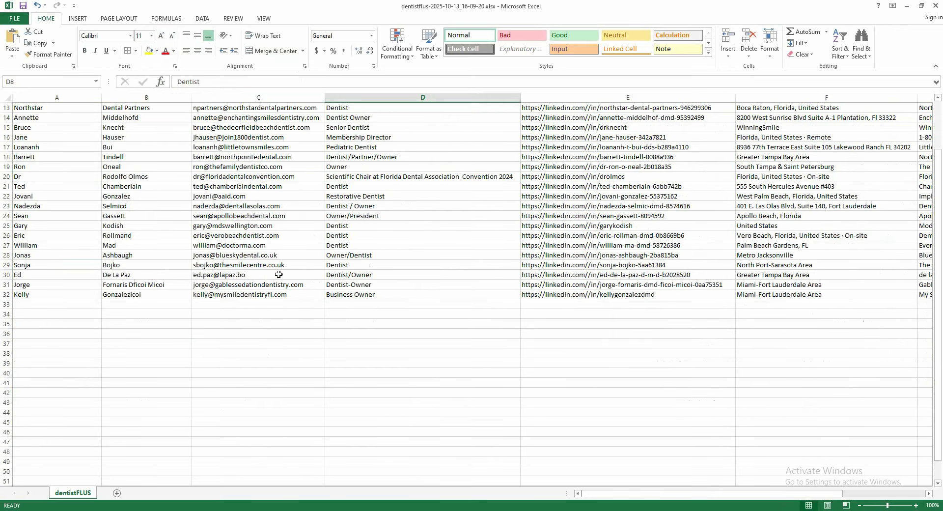
scroll(344, 413, "up", 3)
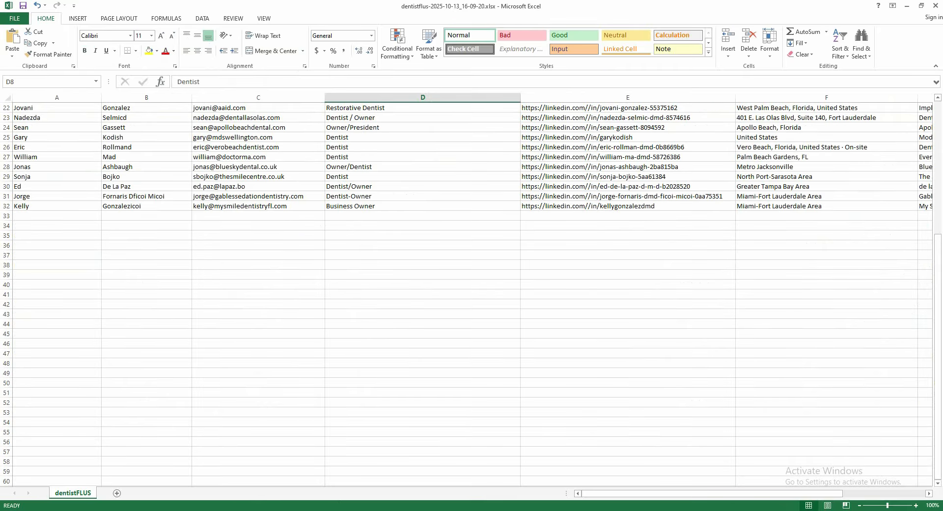
- Glance at the Google Meet window, then return to the Email cells in the spreadsheet
mouse_move(322, 510)
left_click(290, 485)
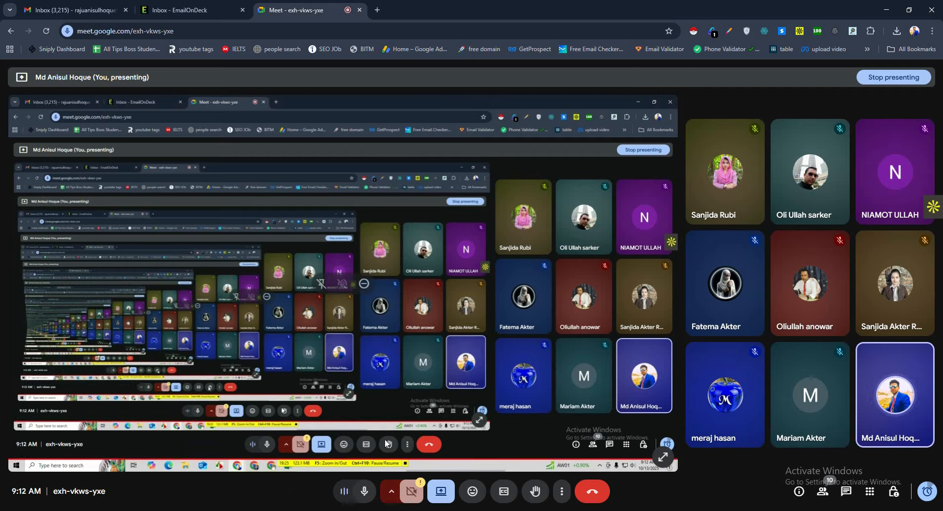
key("alt+Tab")
left_click(309, 295)
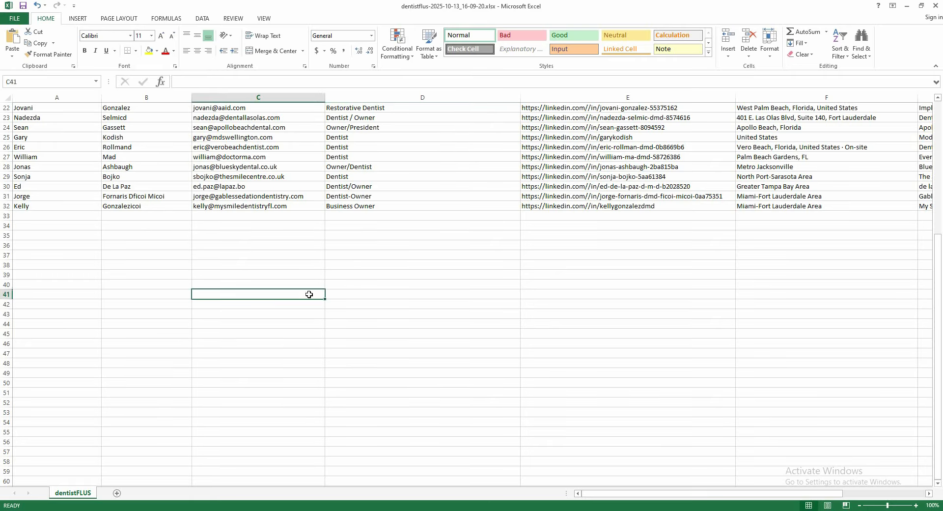
scroll(303, 316, "up", 7)
left_click(259, 207)
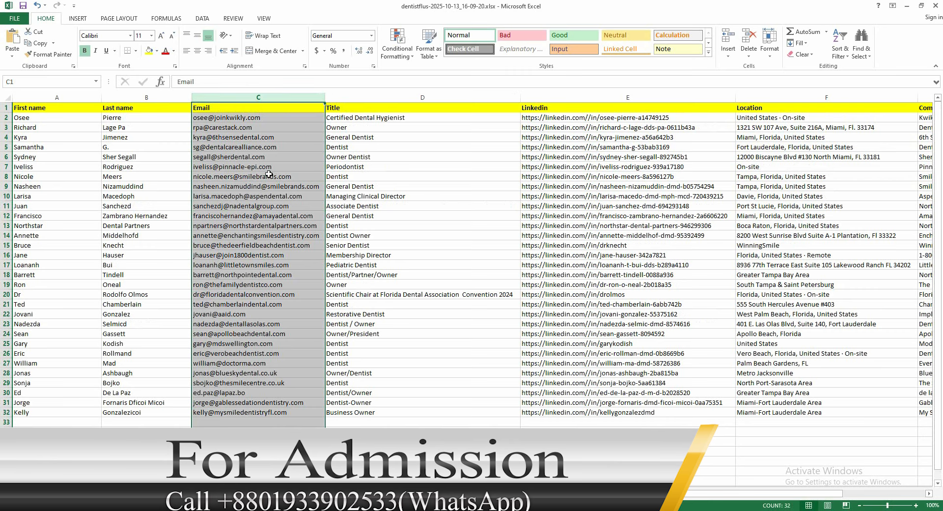
- Empty the Email column by deleting all addresses from C3 to C33
right_click(259, 99)
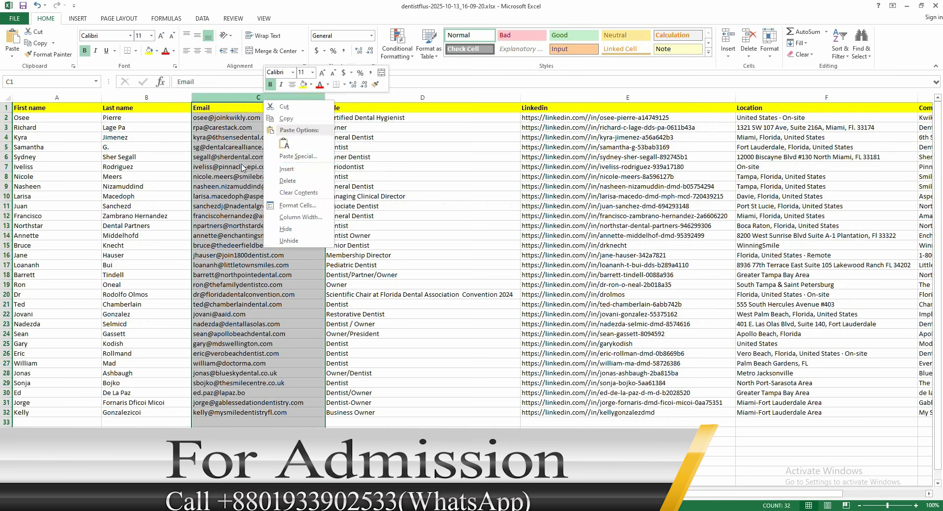
left_click(229, 145)
left_click(252, 126)
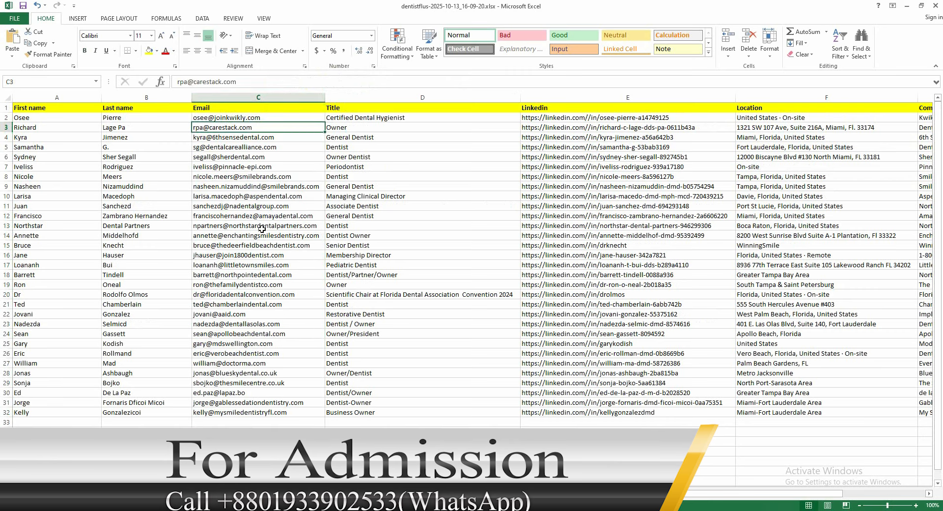
left_click_drag(273, 343, 277, 351)
left_click_drag(266, 419, 251, 121)
key("Delete")
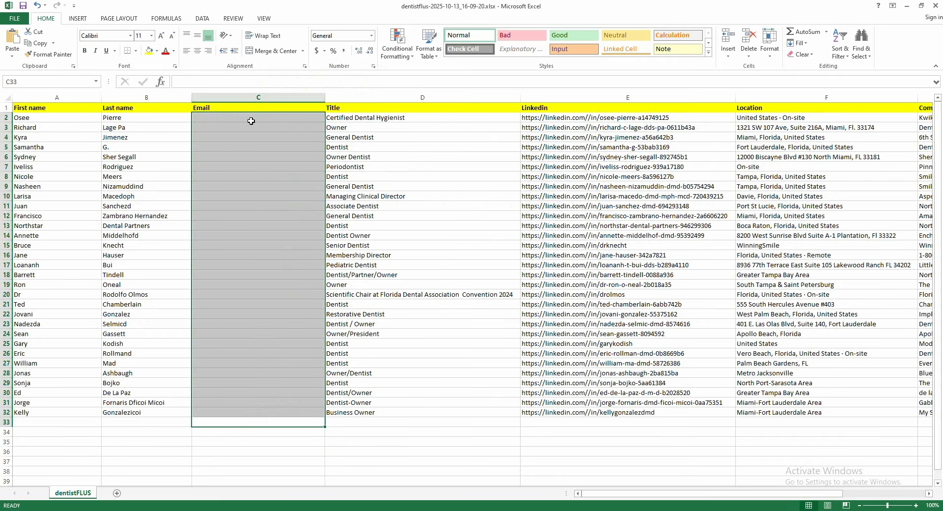
left_click(224, 143)
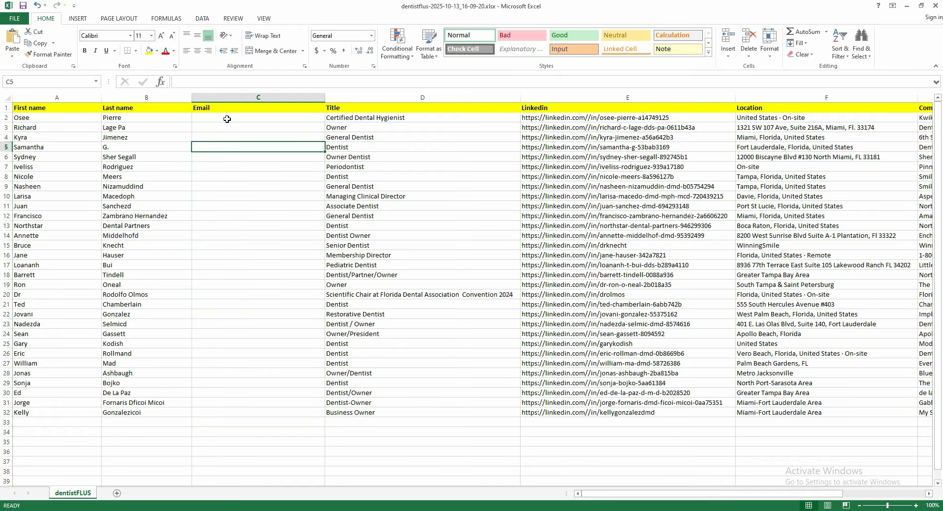
- Hide Linkedin column E so Location sits right after Title
left_click(253, 175)
left_click(393, 157)
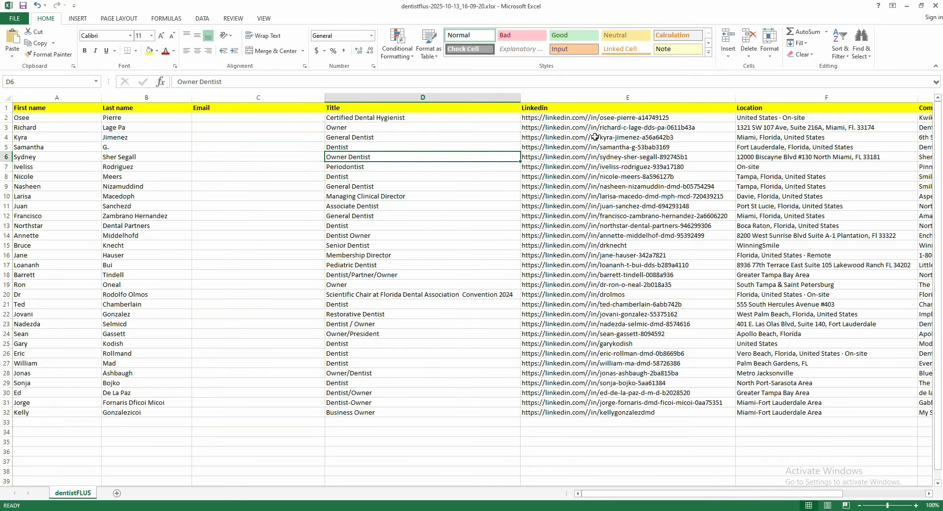
left_click(572, 127)
left_click(592, 120)
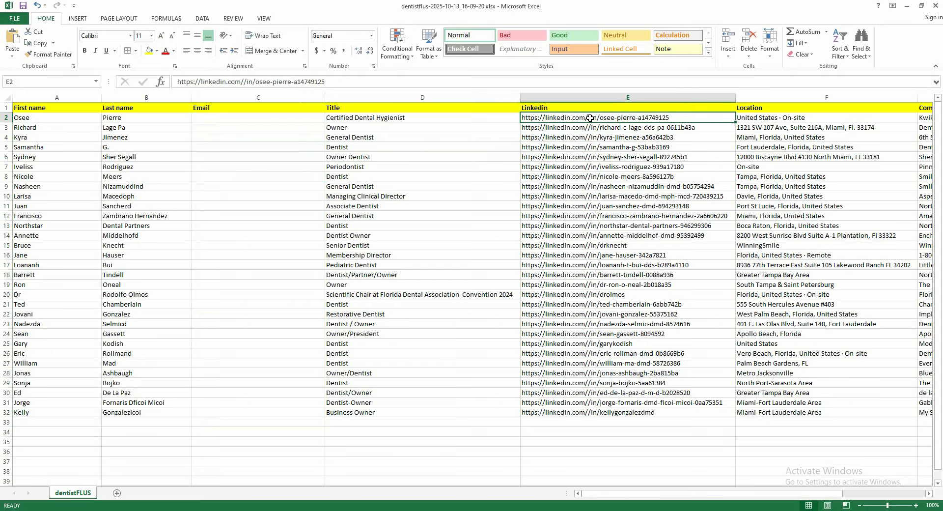
left_click(592, 178)
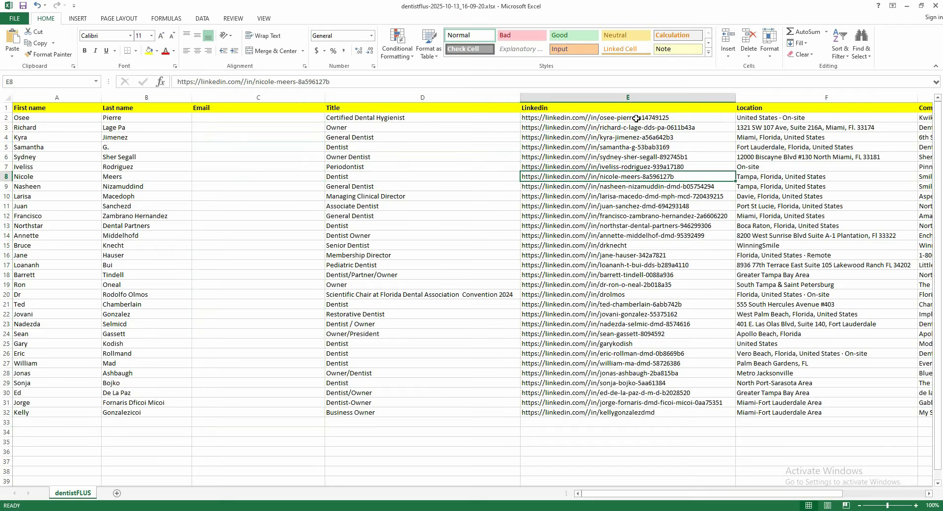
left_click_drag(590, 275, 604, 354)
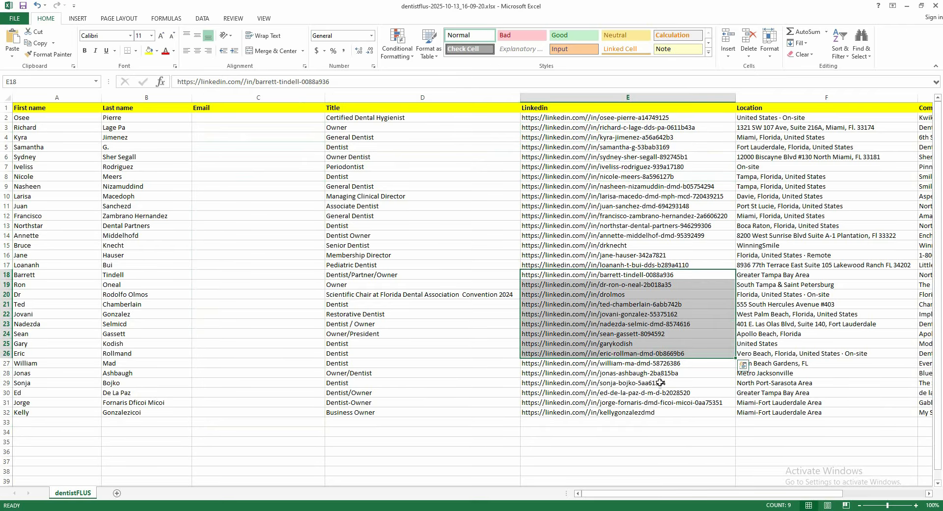
right_click(611, 97)
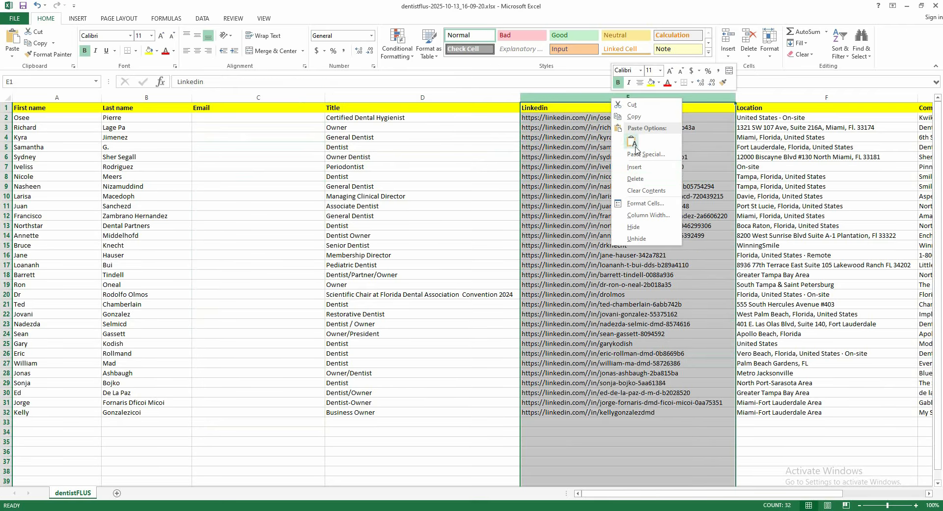
left_click(647, 229)
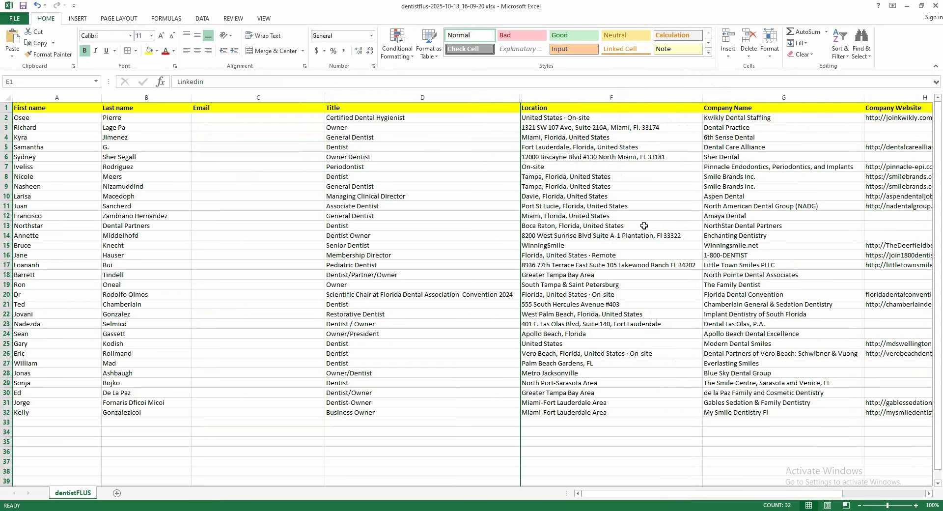
left_click(569, 207)
left_click(599, 130)
left_click(807, 138)
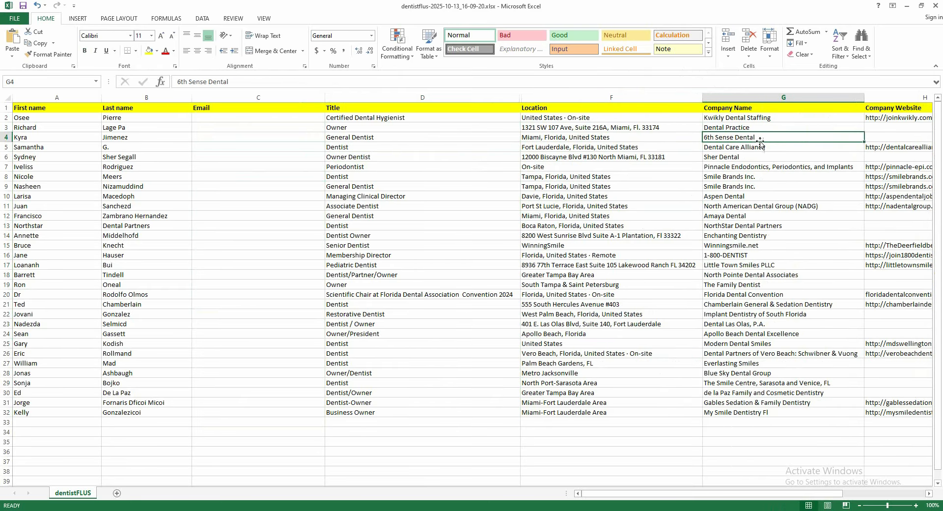
left_click(176, 147)
left_click(63, 118)
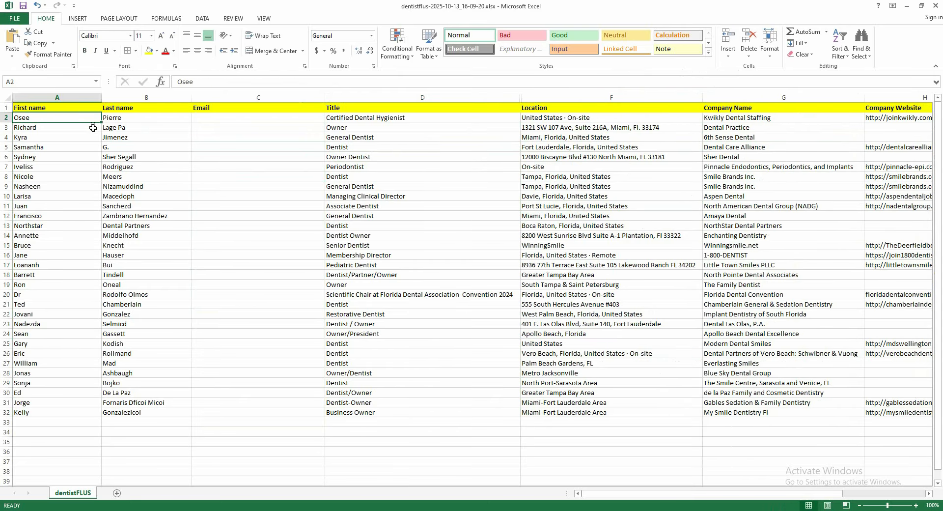
left_click(113, 120)
left_click(70, 120)
left_click(118, 123)
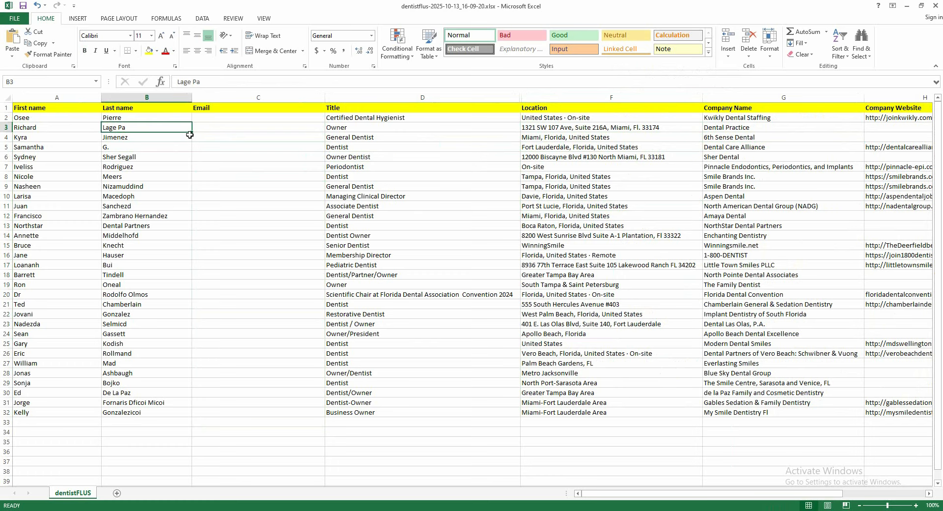
left_click(266, 121)
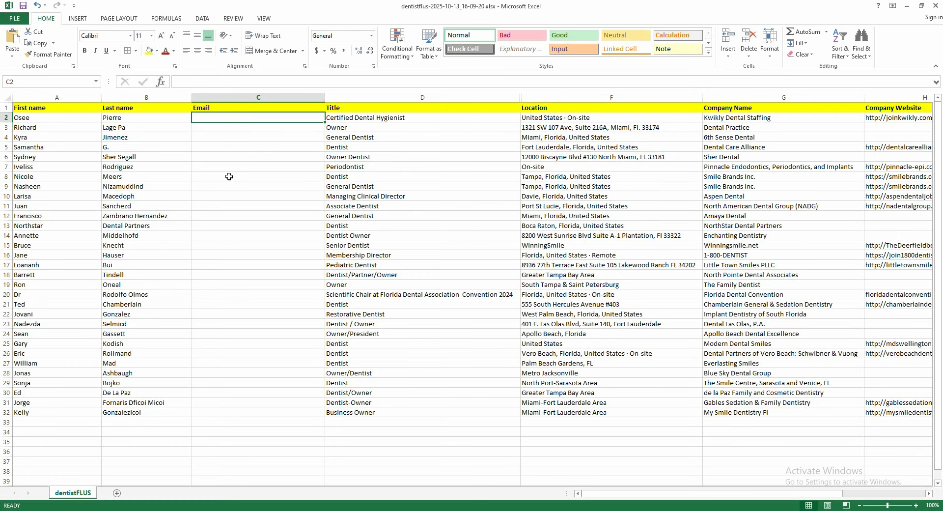
left_click(130, 119)
left_click(64, 118)
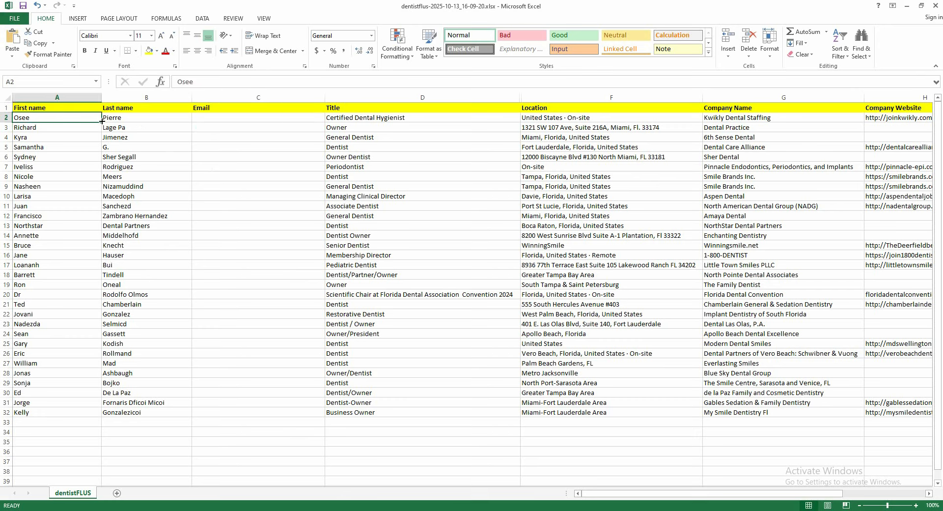
left_click(123, 121)
left_click(232, 120)
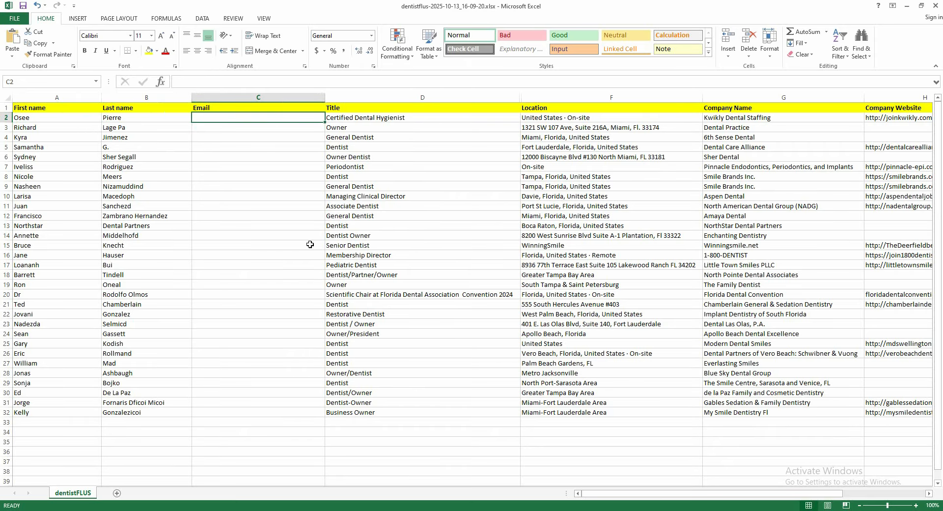
mouse_move(624, 498)
left_mouse_down()
mouse_move(695, 497)
mouse_move(614, 498)
left_mouse_up()
left_click(323, 510)
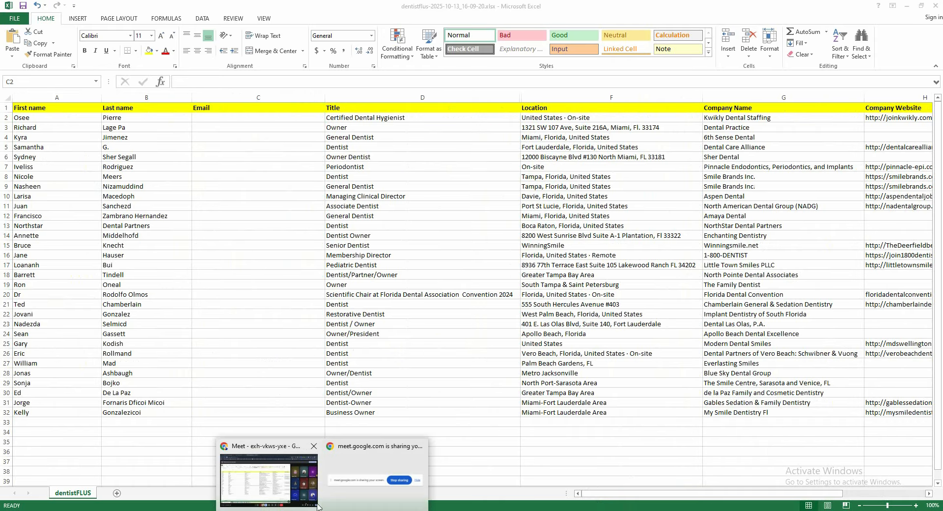
left_click(285, 484)
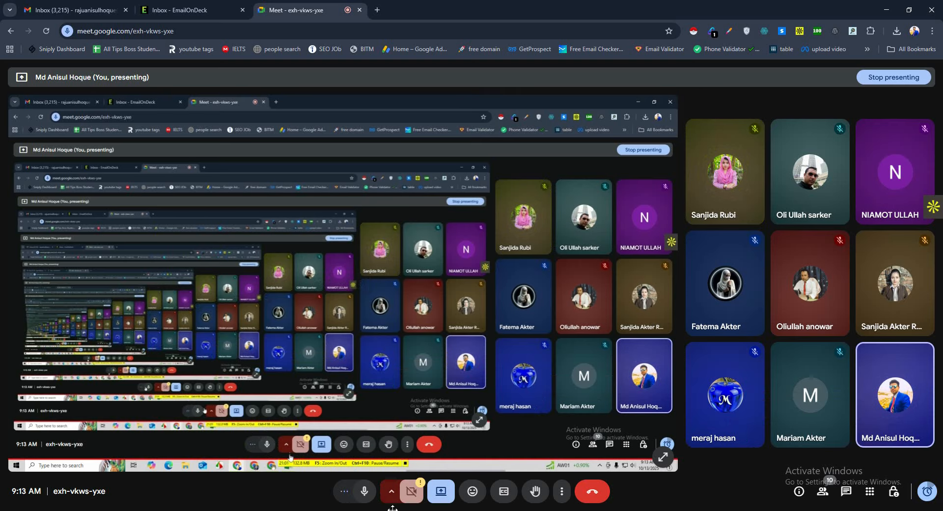
mouse_move(395, 510)
left_click(393, 491)
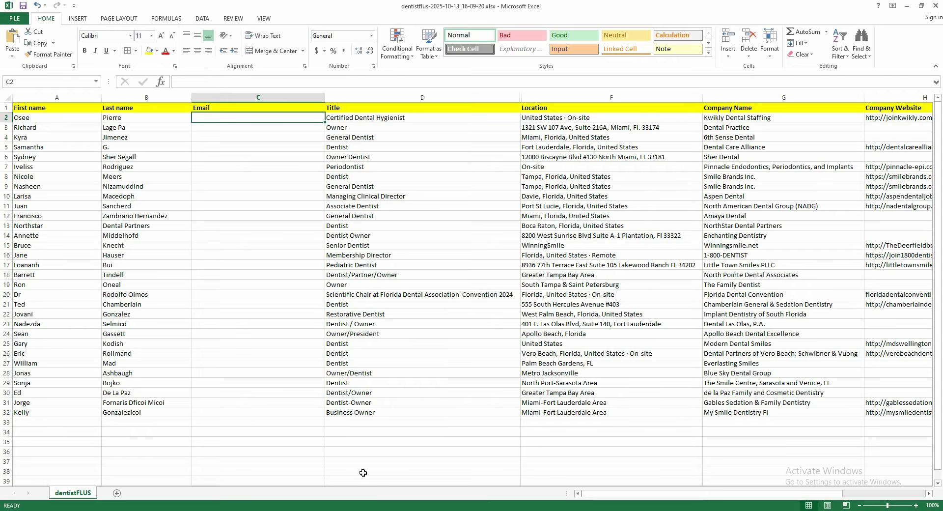
- Copy the first dentist's first and last name from A2:B2
left_click(242, 226)
left_click_drag(40, 119, 117, 119)
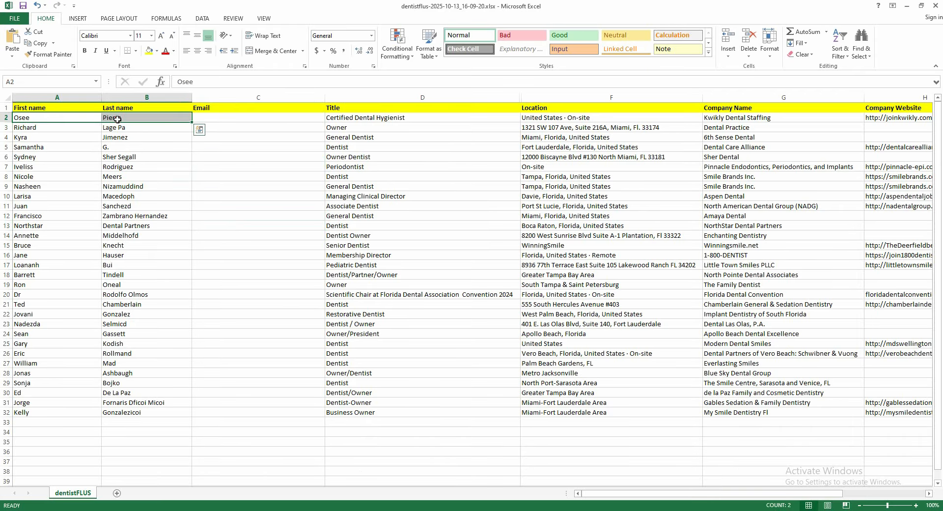
key("ctrl+c")
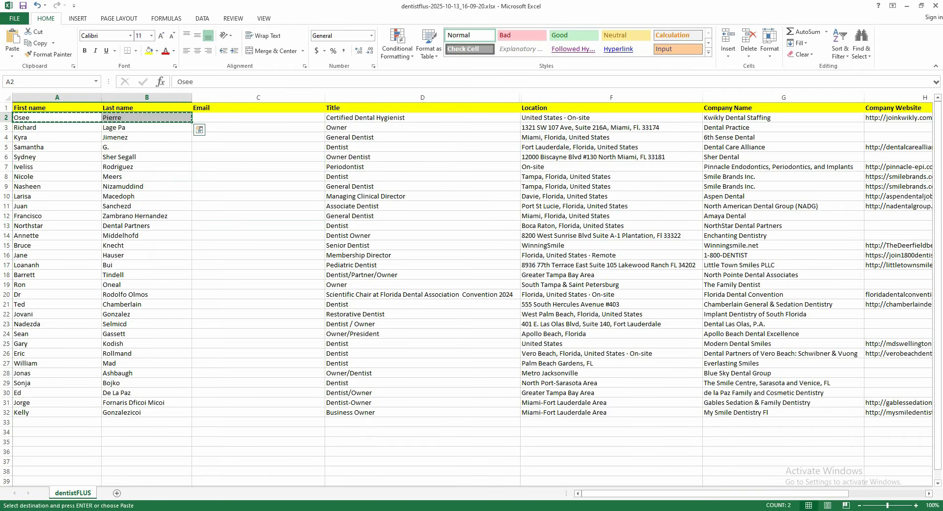
key("alt+Tab")
- Paste the name into a new Chrome tab's search, tidy the spacing, and add 'at'
left_click(377, 10)
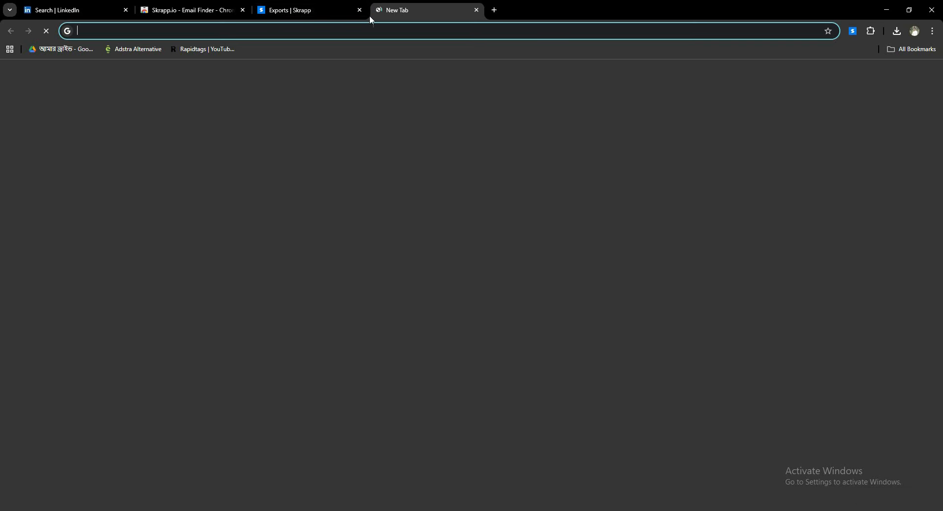
key("ctrl+v")
key("ctrl+v")
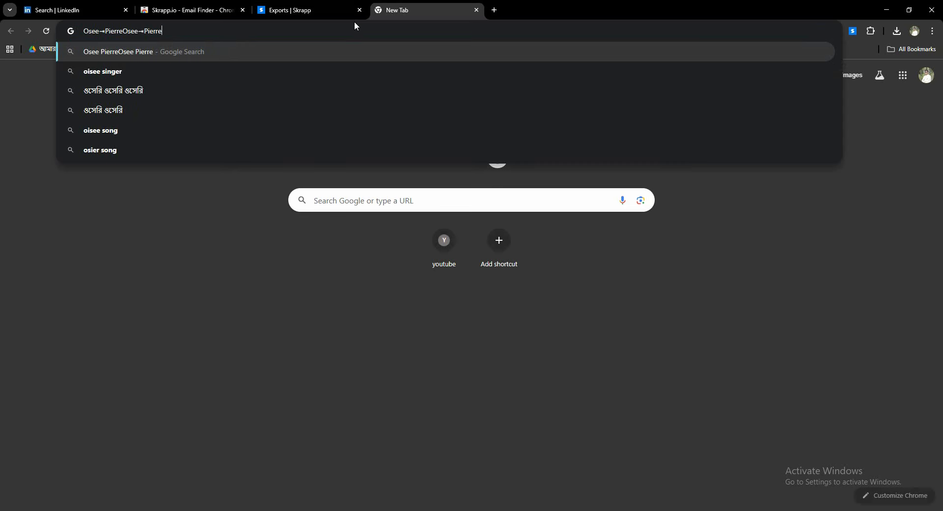
key("BackSpace")
key("BackSpace")
key("BackSpace")
key("BackSpace")
key("BackSpace")
key("BackSpace")
key("BackSpace")
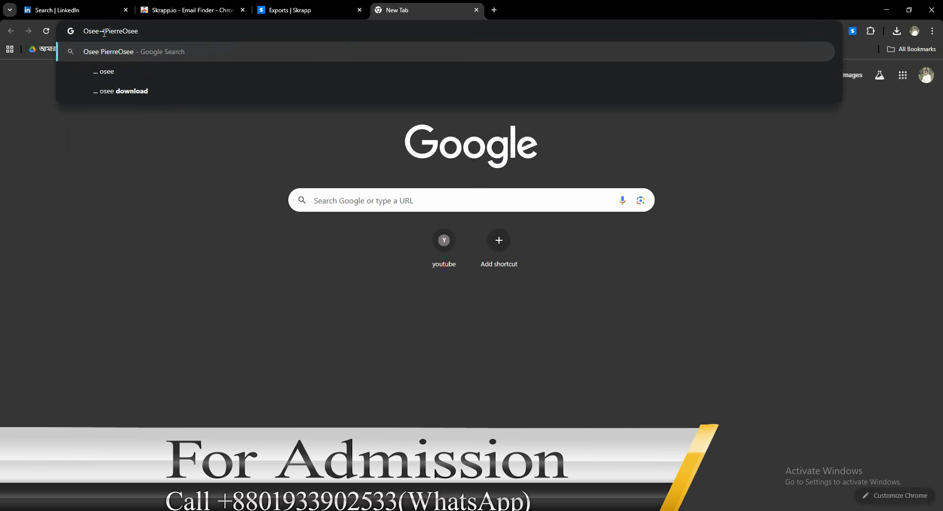
key("BackSpace")
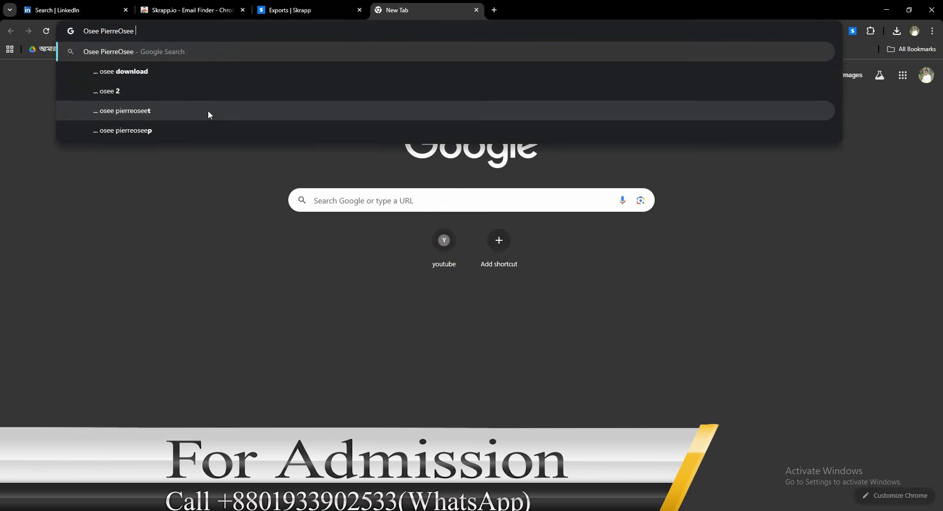
type("at")
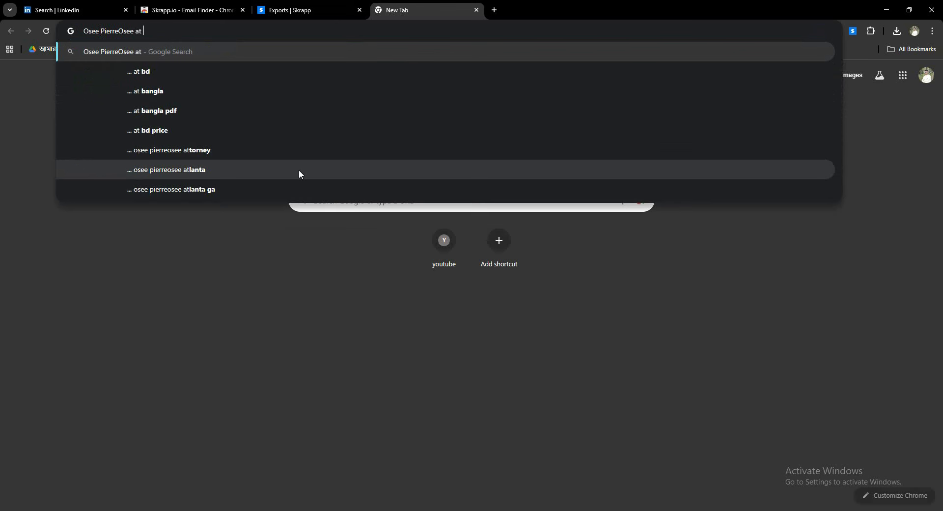
key("alt+Tab")
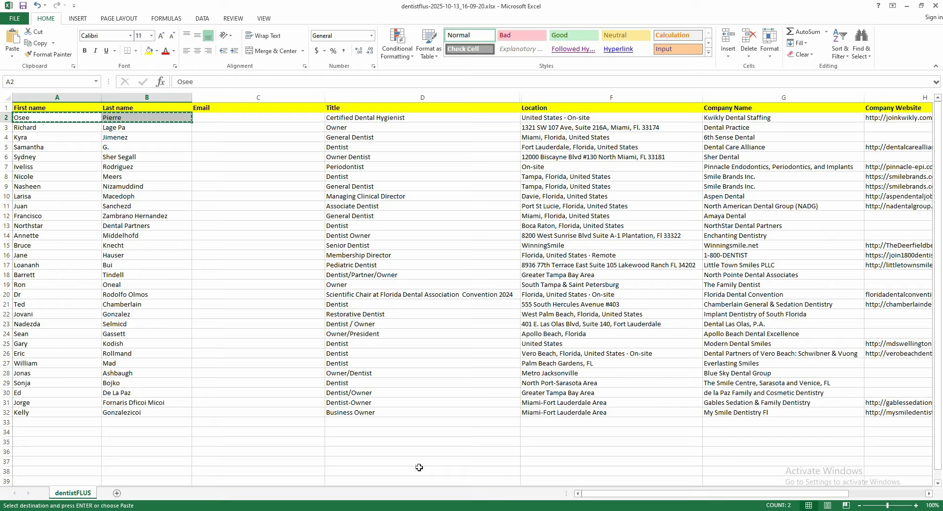
left_click_drag(611, 498, 688, 494)
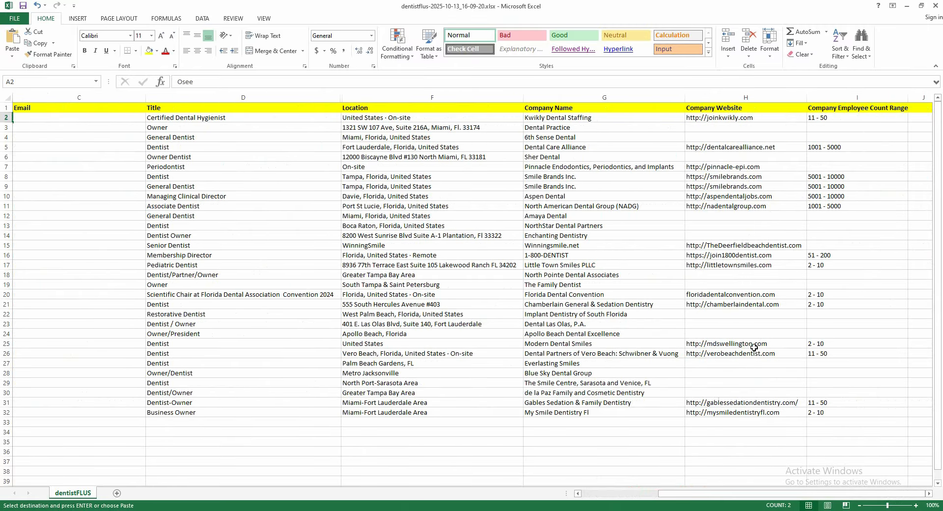
- Copy the domain joinkwikly.com from the first dentist's website in H2, then return to Chrome
left_click(743, 122)
double_click(752, 119)
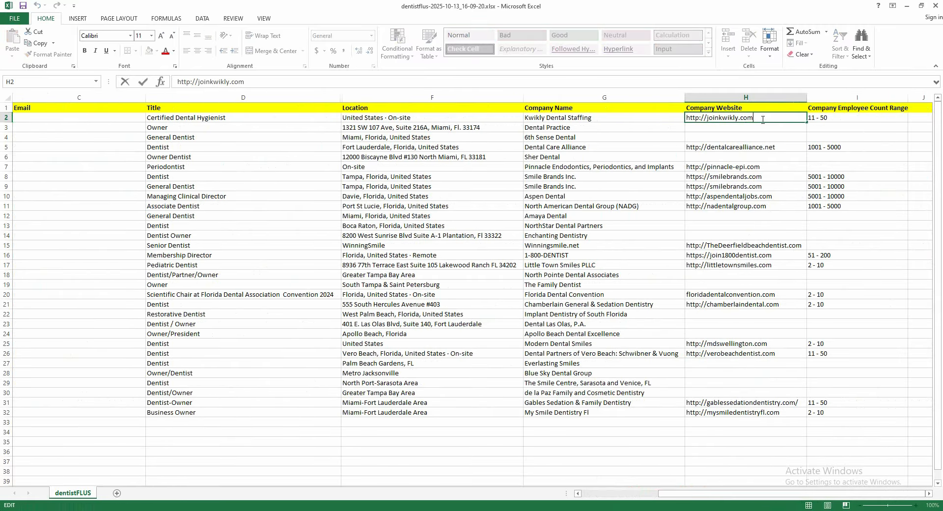
left_click(708, 118)
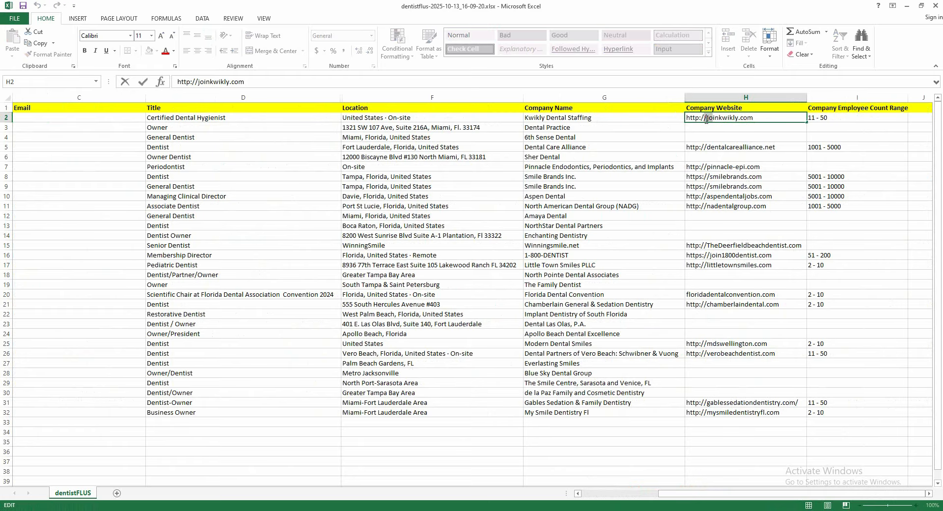
left_click(759, 119)
double_click(731, 119)
left_click(731, 120)
left_click_drag(765, 117, 708, 126)
key("ctrl+c")
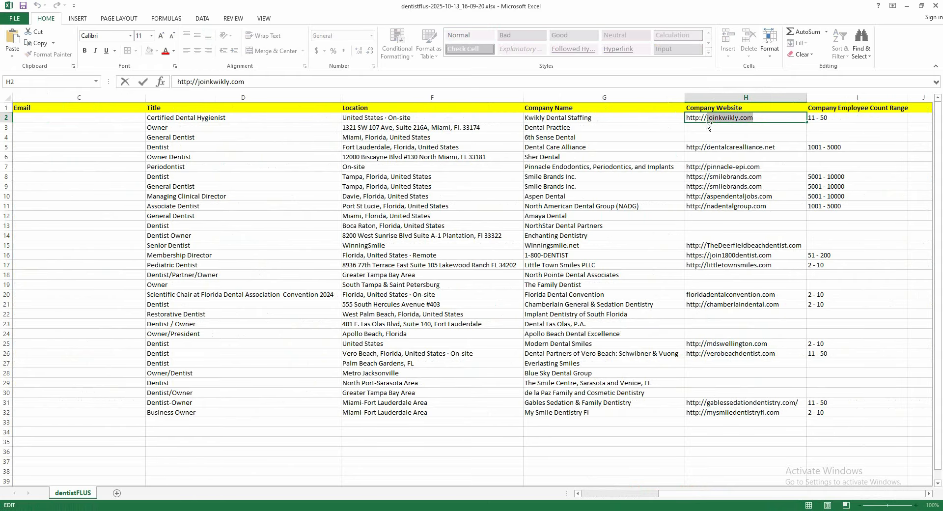
key("alt+Tab")
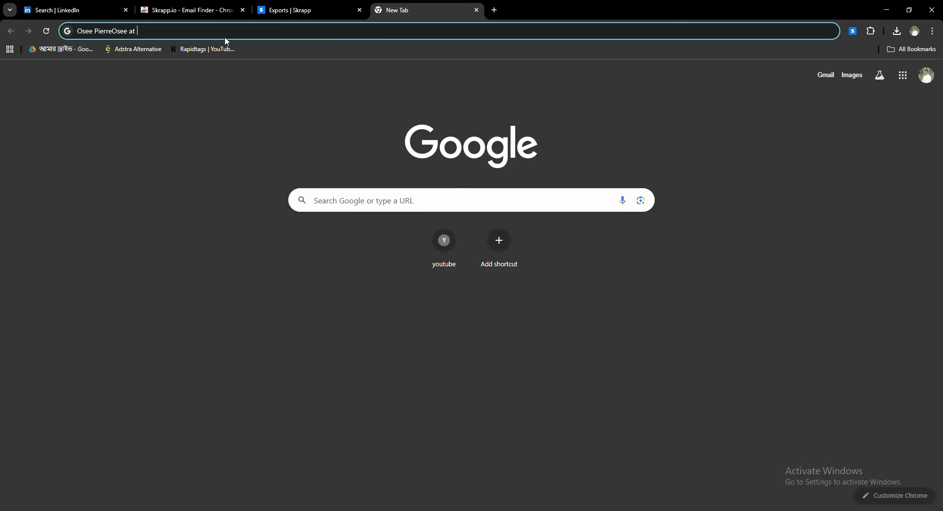
- Paste joinkwikly.com after 'at' in the search and remove the stray typed characters
key("ctrl+v")
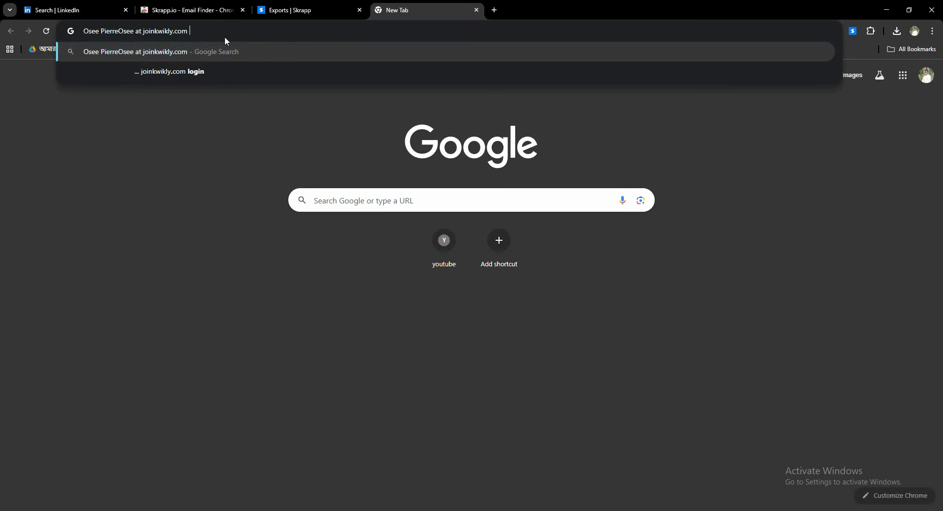
type("e,a")
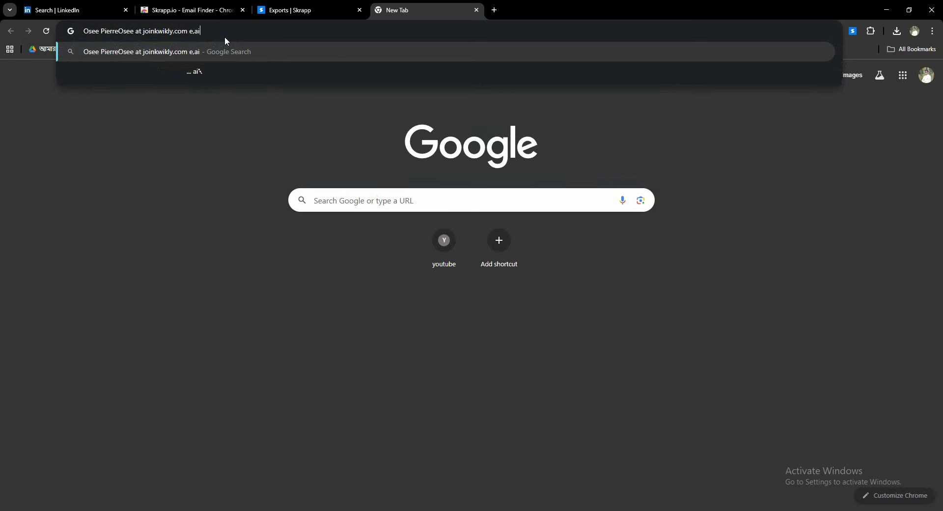
key("BackSpace")
key("BackSpace")
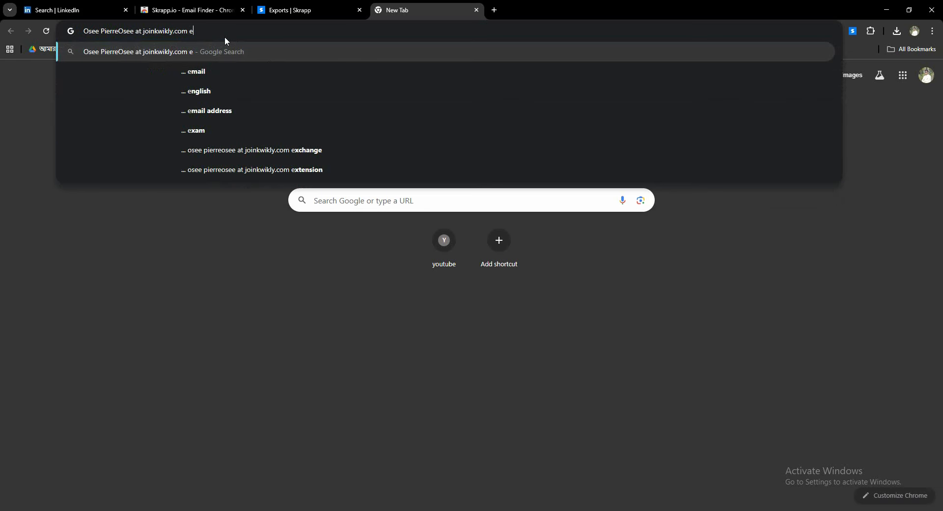
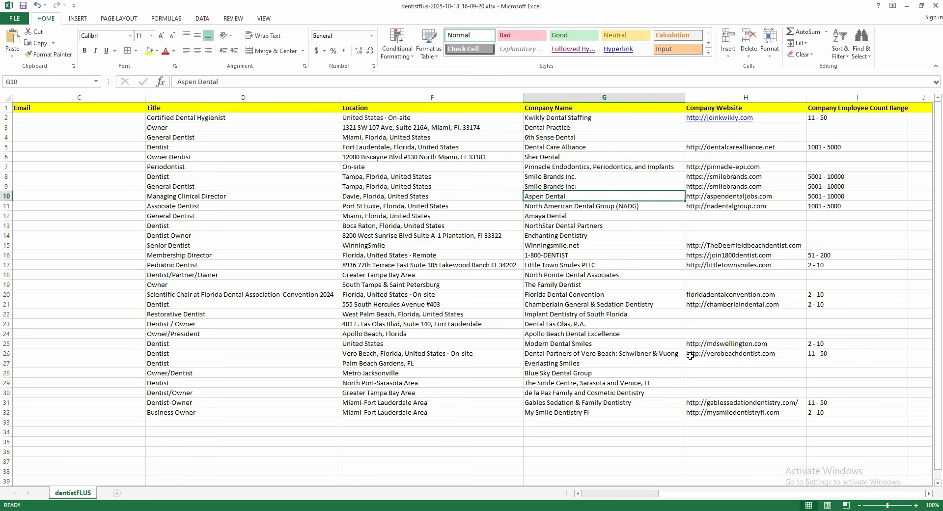
- Scroll the dentist lead sheet left to the name columns A and B
left_click_drag(673, 493, 594, 504)
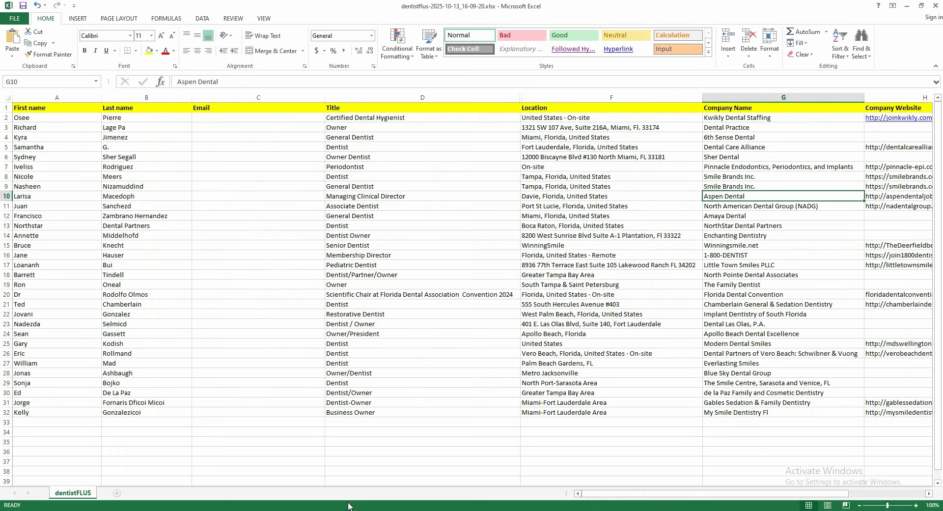
- Check the lead's LinkedIn contact info, which shows no email
left_click(374, 510)
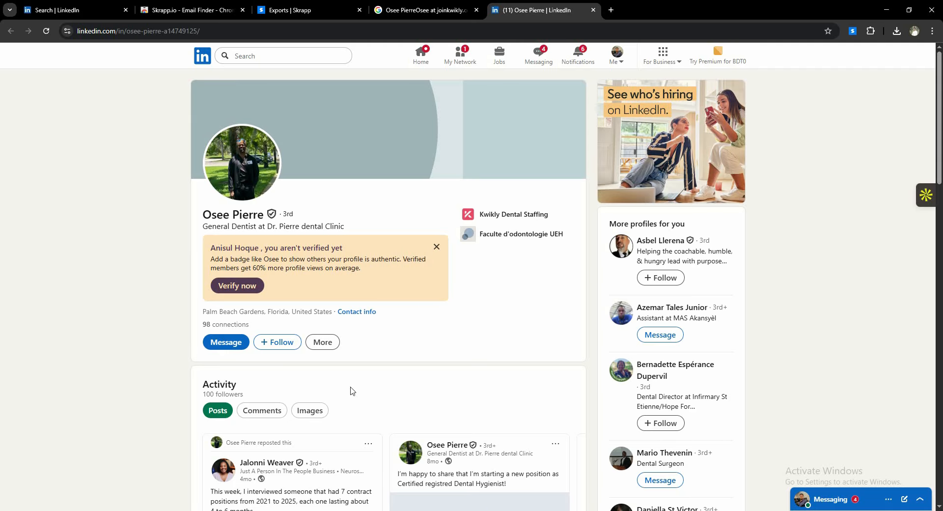
scroll(181, 301, "down", 5)
scroll(181, 301, "up", 3)
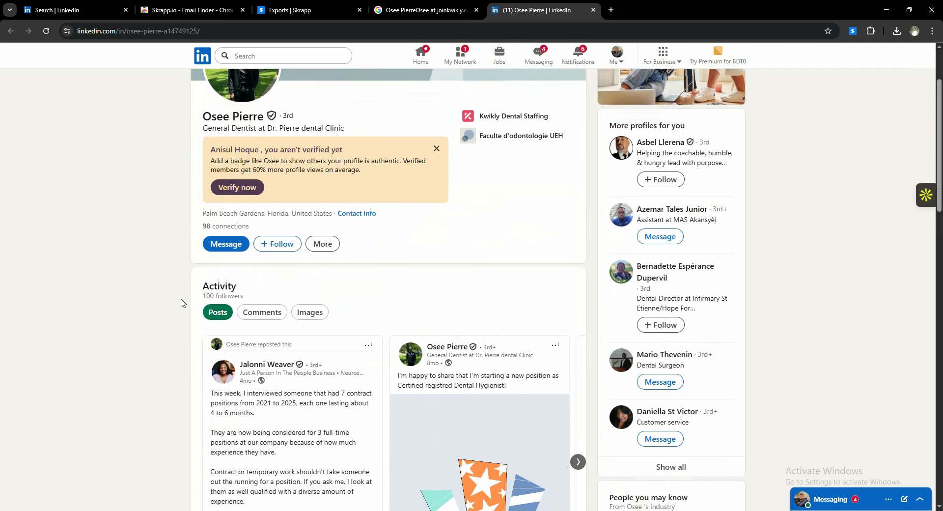
left_click(360, 215)
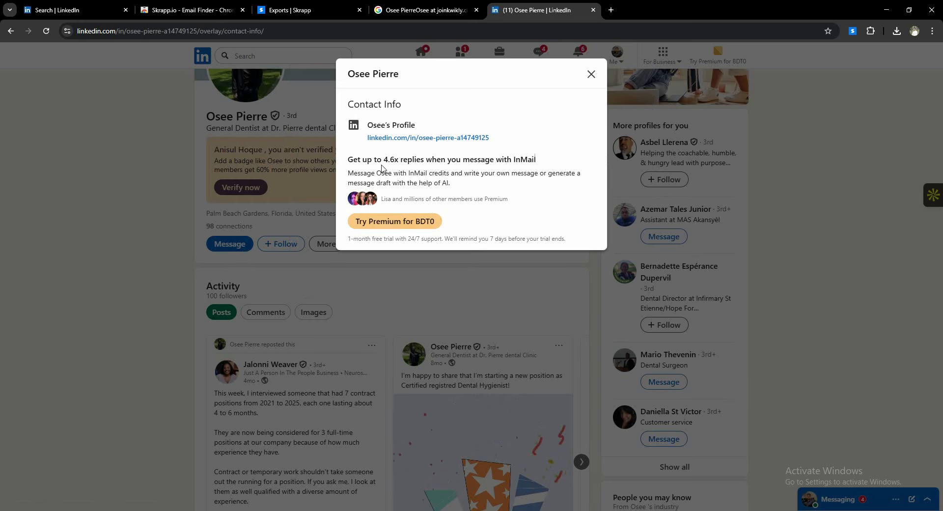
left_click_drag(384, 159, 347, 159)
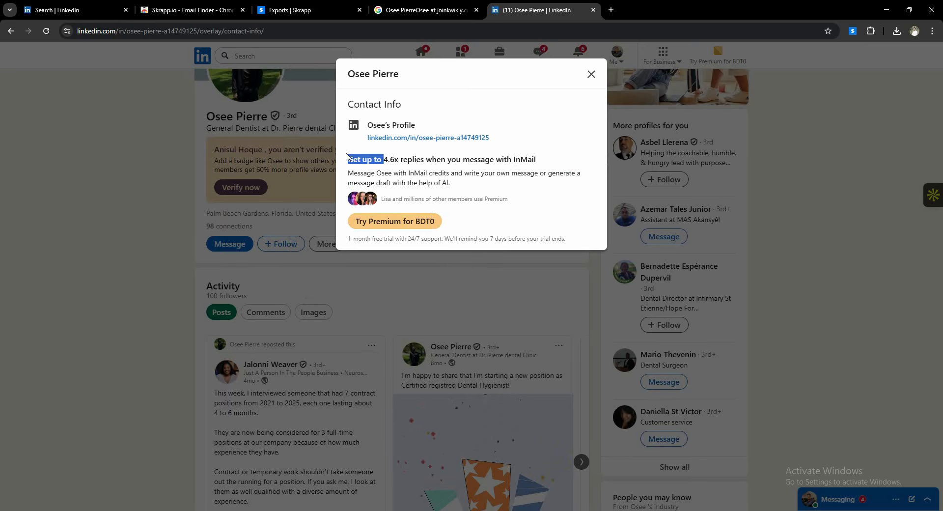
left_click(591, 75)
- Try Skrapp for the email, find its 50 credits used up, and launch Apollo instead
scroll(316, 339, "down", 6)
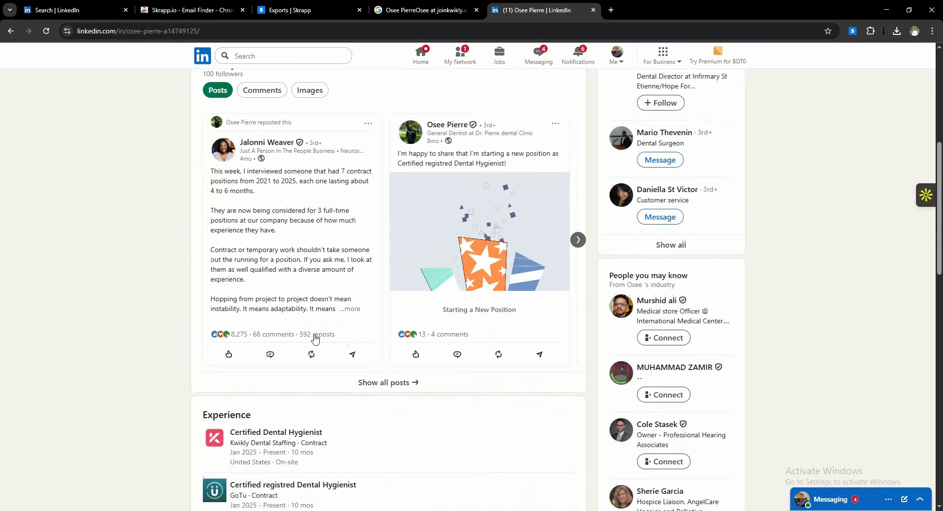
scroll(316, 339, "up", 6)
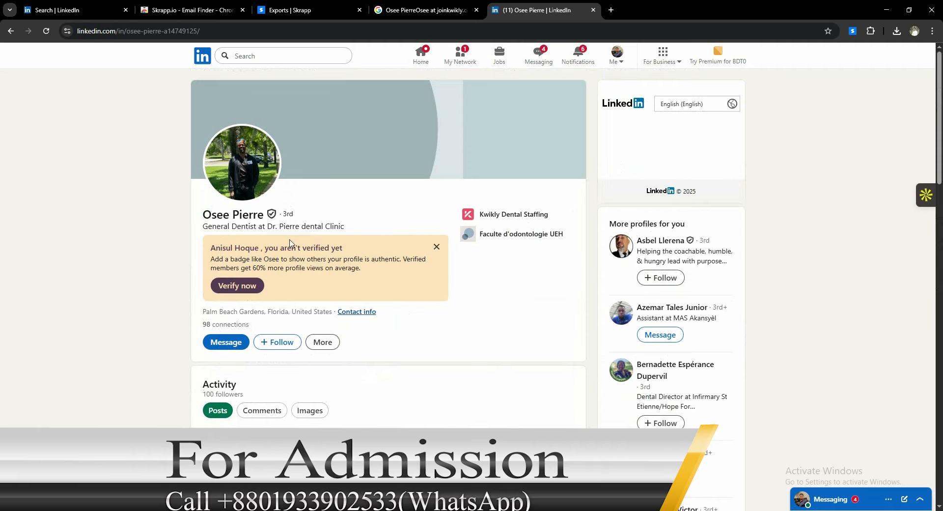
left_click(855, 31)
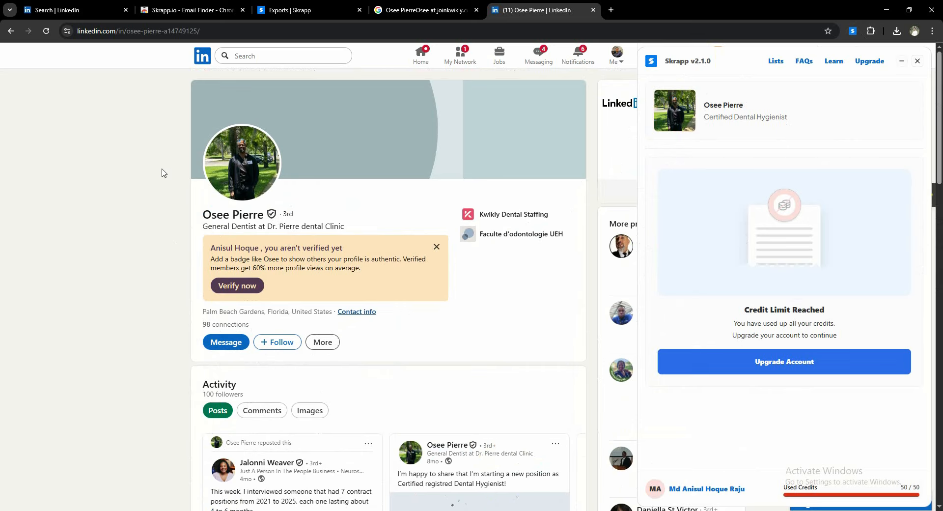
left_click(917, 62)
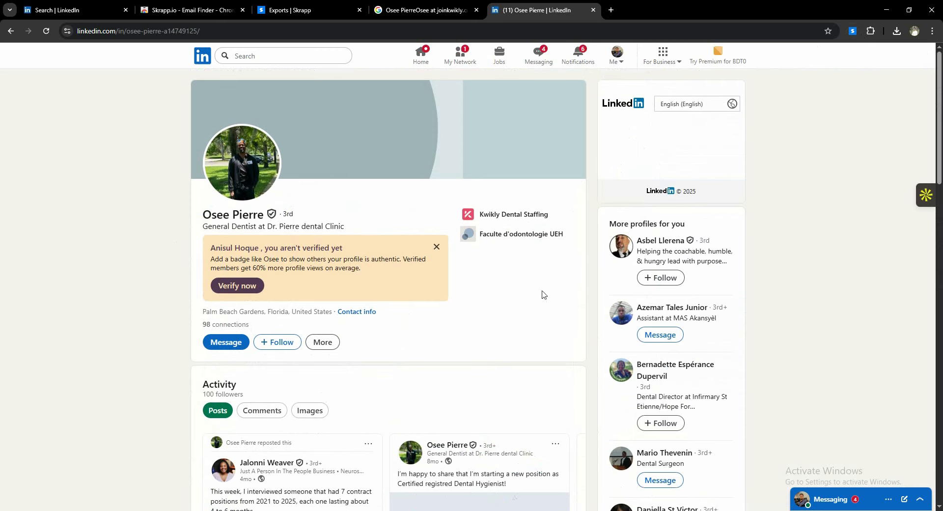
left_click(924, 197)
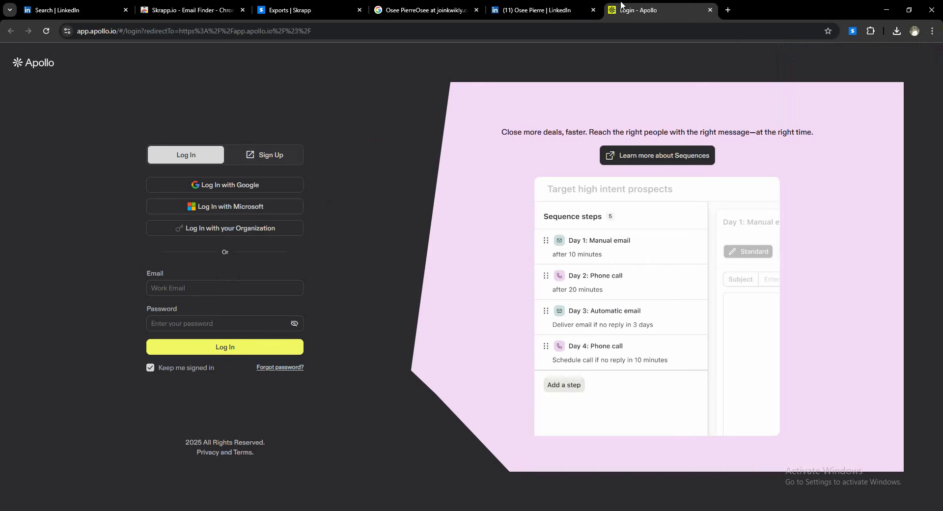
- Google 'apollo' and open the Apollo.io result in its own new tab
left_click(724, 8)
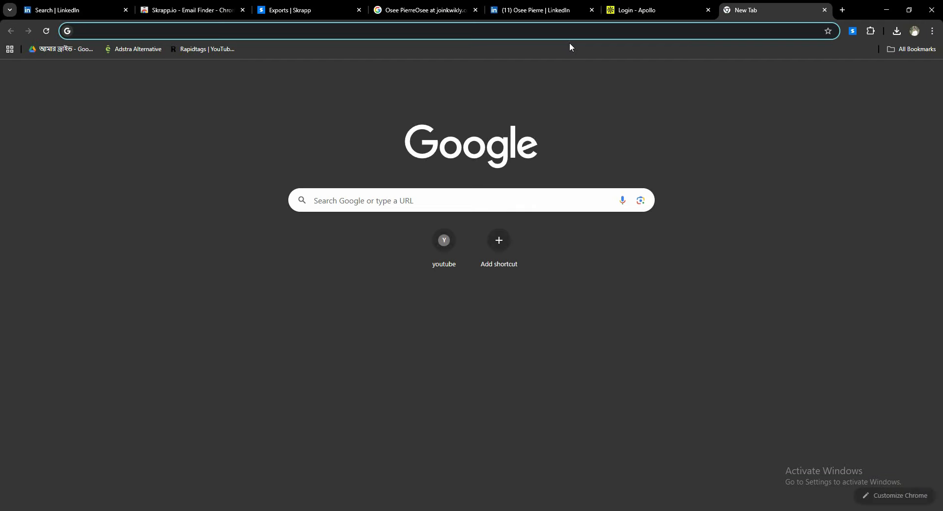
type("a[")
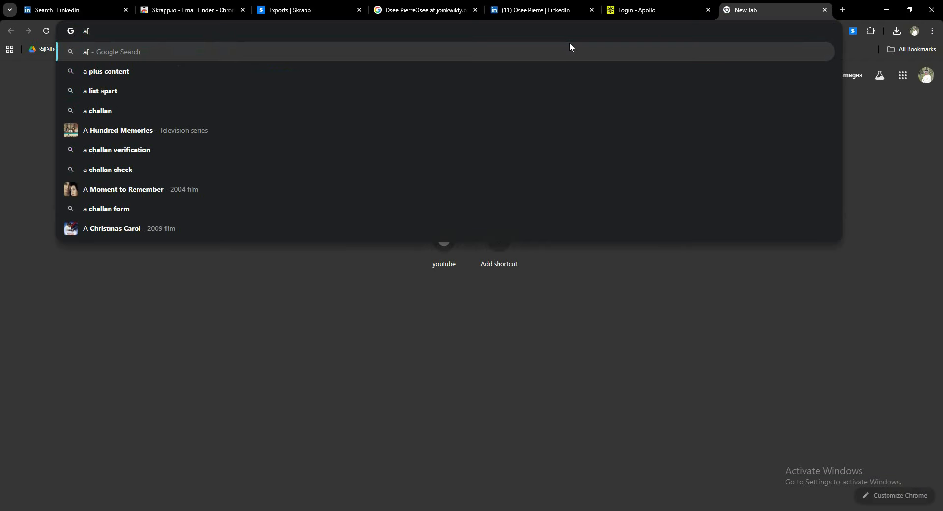
key("BackSpace")
key("BackSpace")
type("apollo")
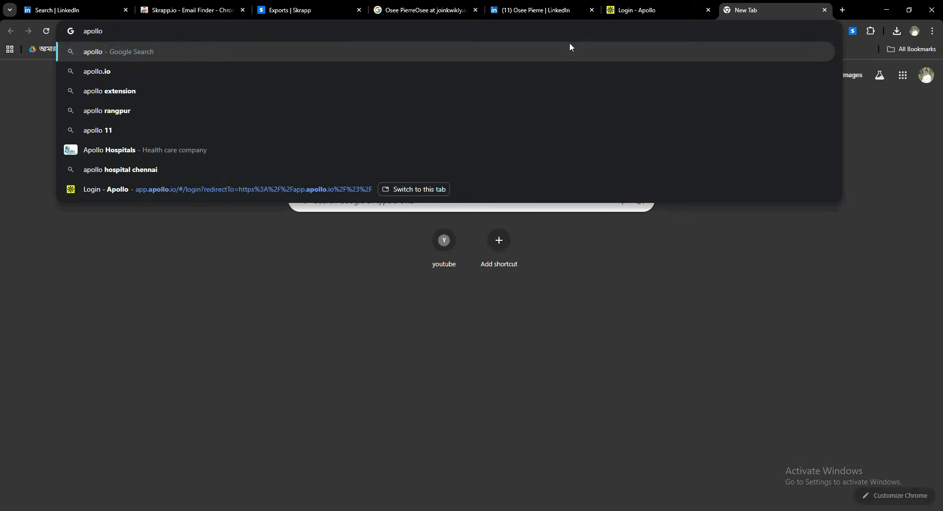
key("Return")
scroll(167, 265, "down", 4)
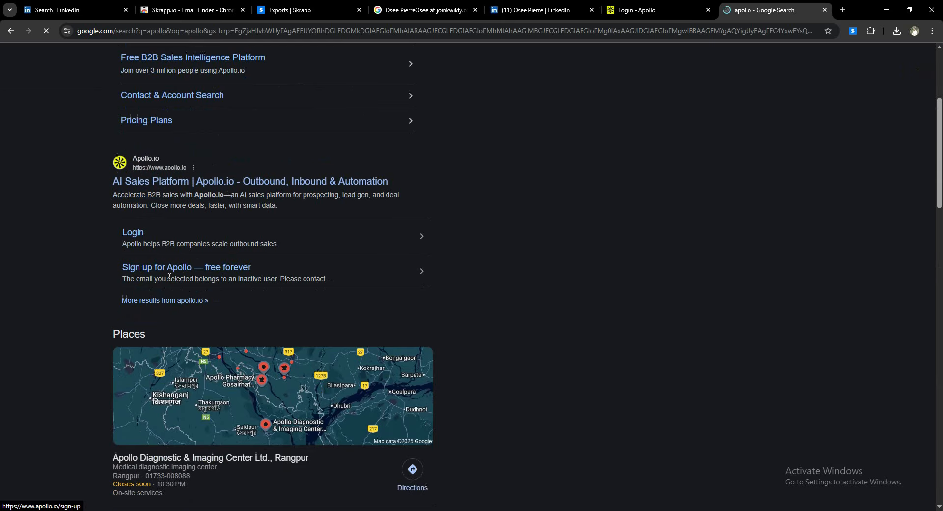
right_click(168, 192)
left_click(189, 199)
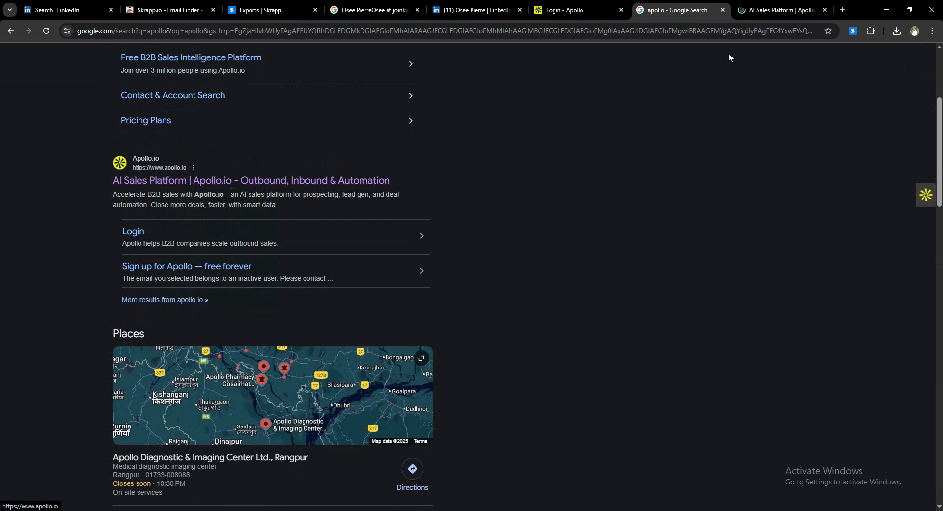
left_click(765, 8)
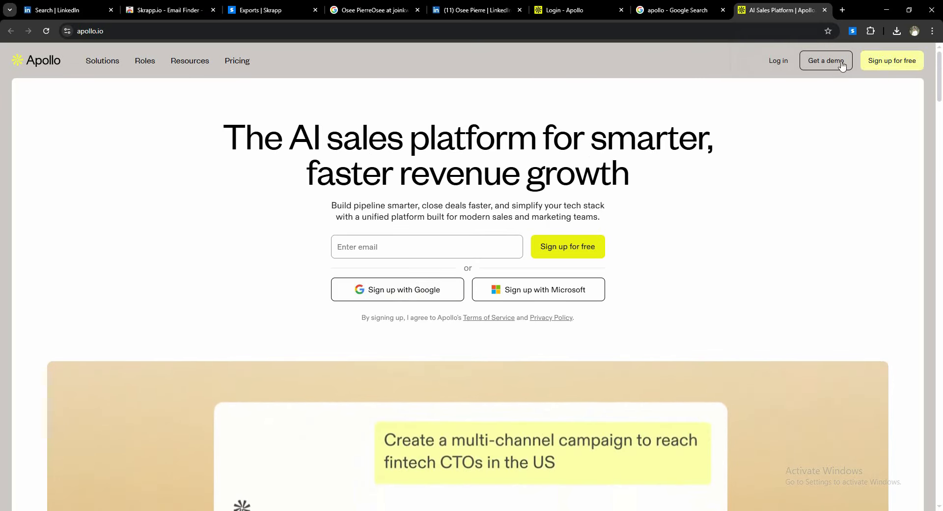
- Sign up for Apollo with a Google account
left_click(404, 294)
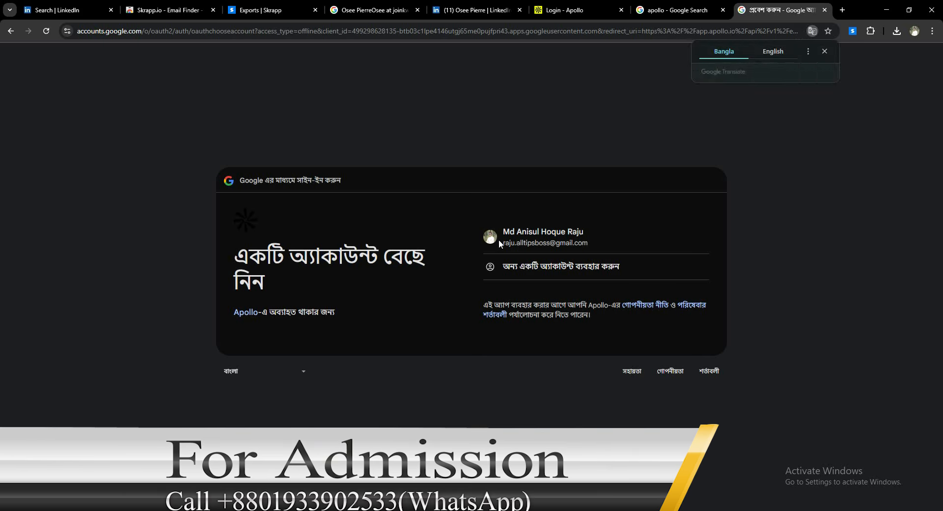
left_click(512, 235)
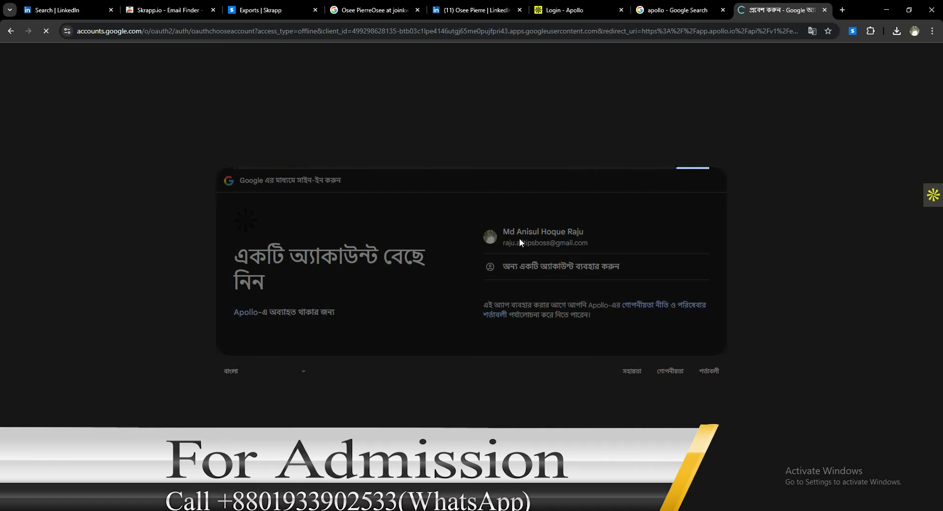
left_click(650, 339)
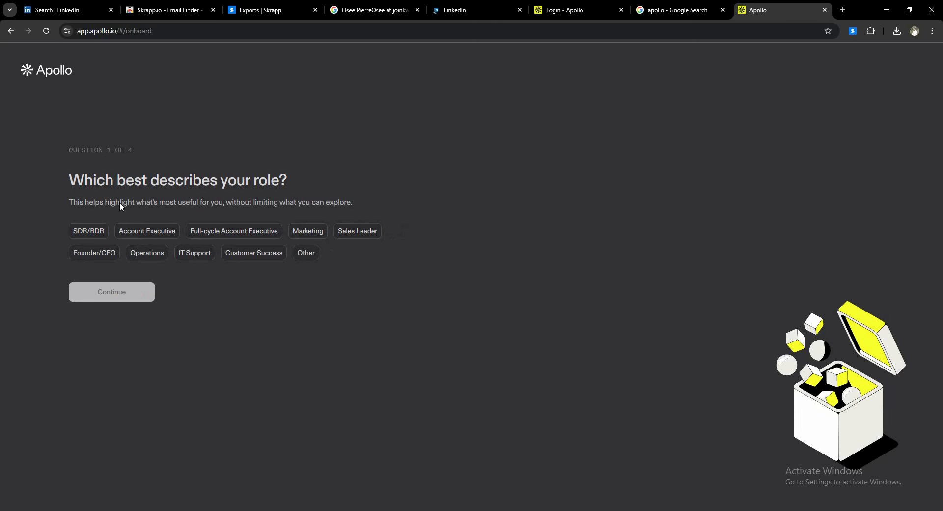
- Answer onboarding: SDR/BDR role, finding new leads, personalized messaging, new to such tools
left_click(93, 235)
left_click(123, 288)
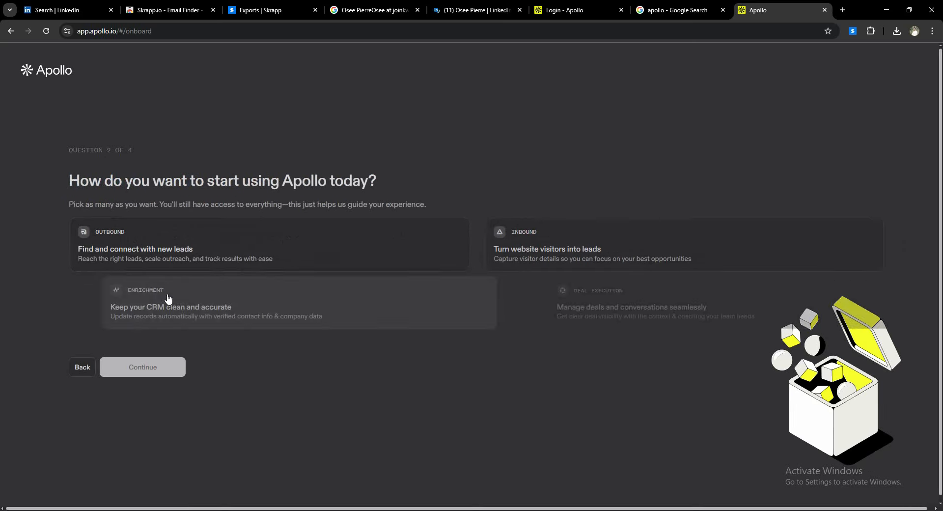
left_click(149, 245)
left_click(150, 366)
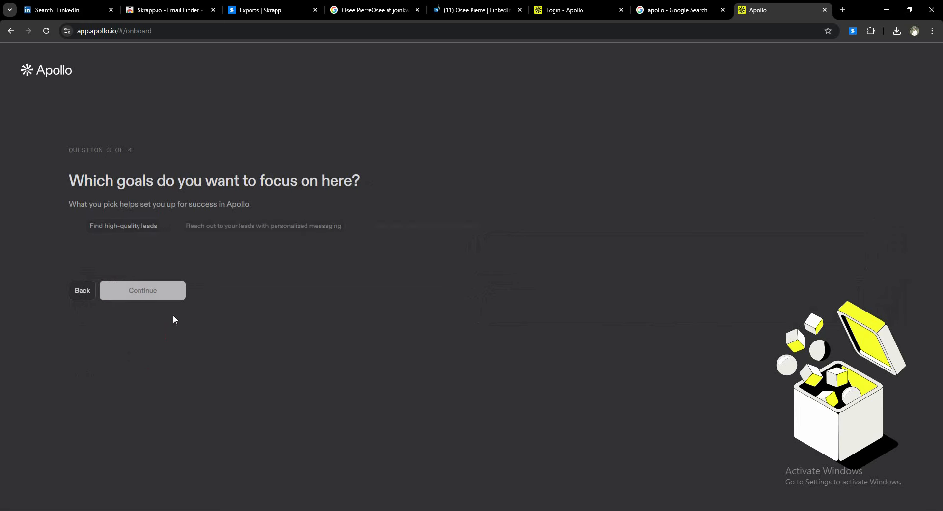
left_click(172, 227)
left_click(142, 290)
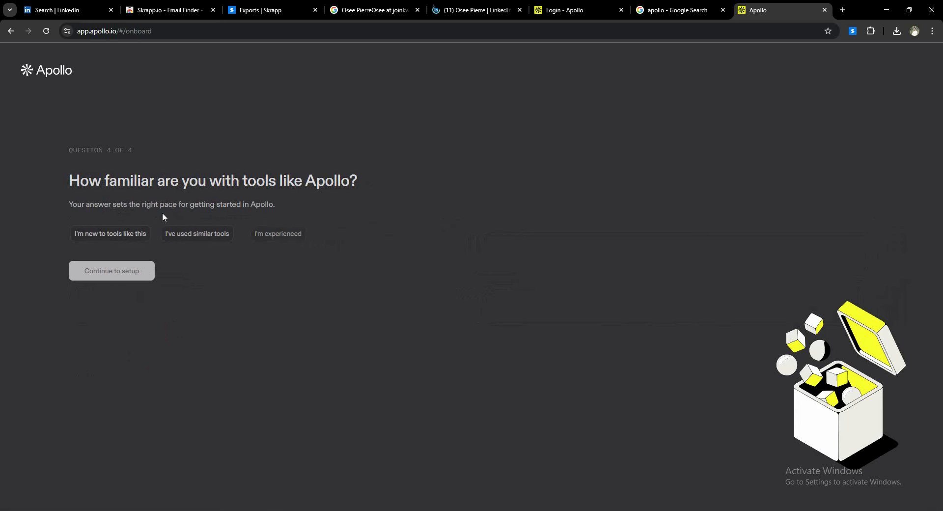
left_click(119, 234)
left_click(126, 271)
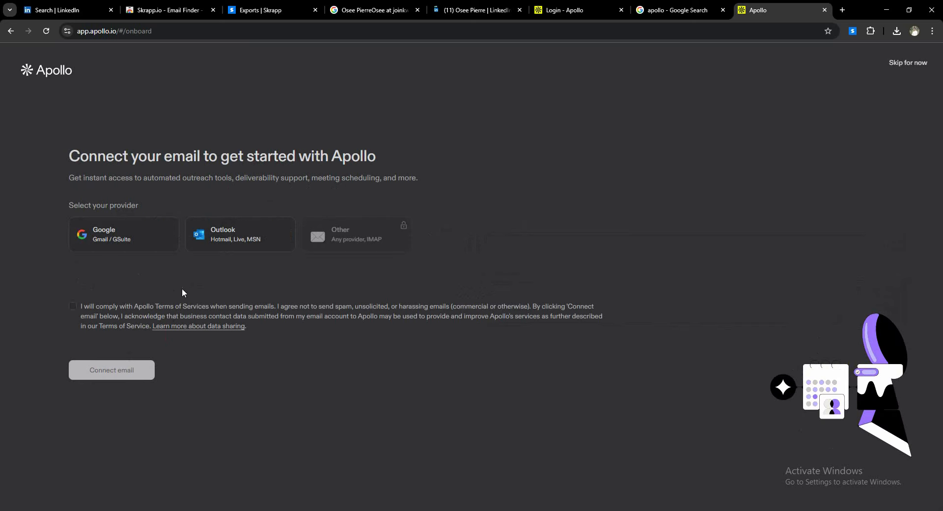
- Accept the email sending terms, skip connecting an email, and start searching
left_click(72, 307)
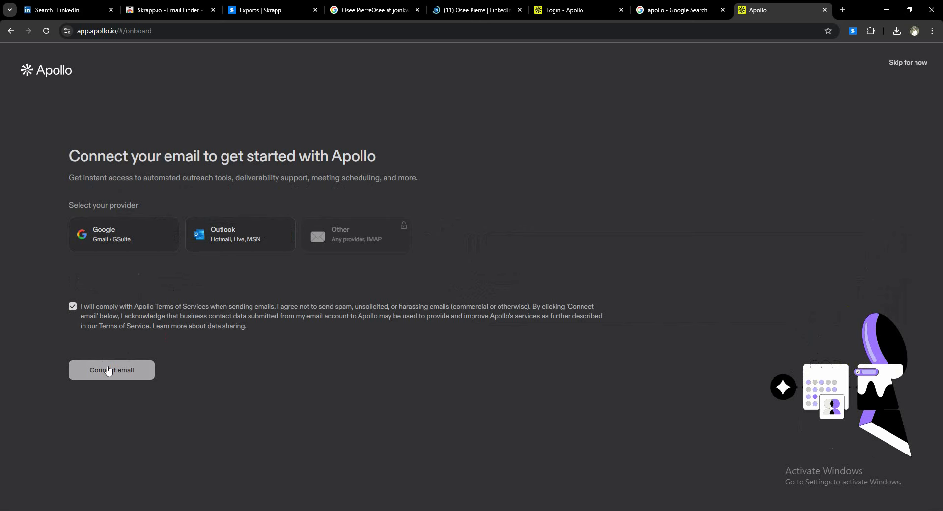
left_click(908, 62)
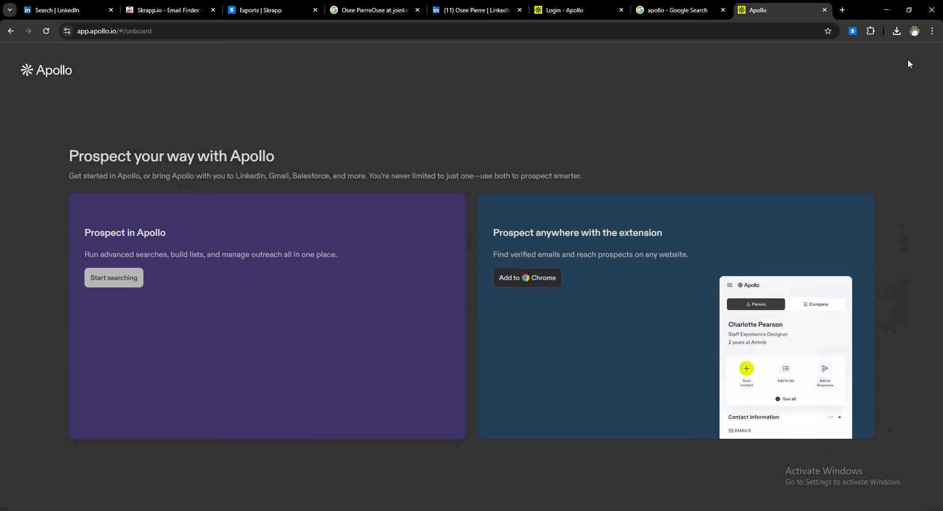
left_click(125, 278)
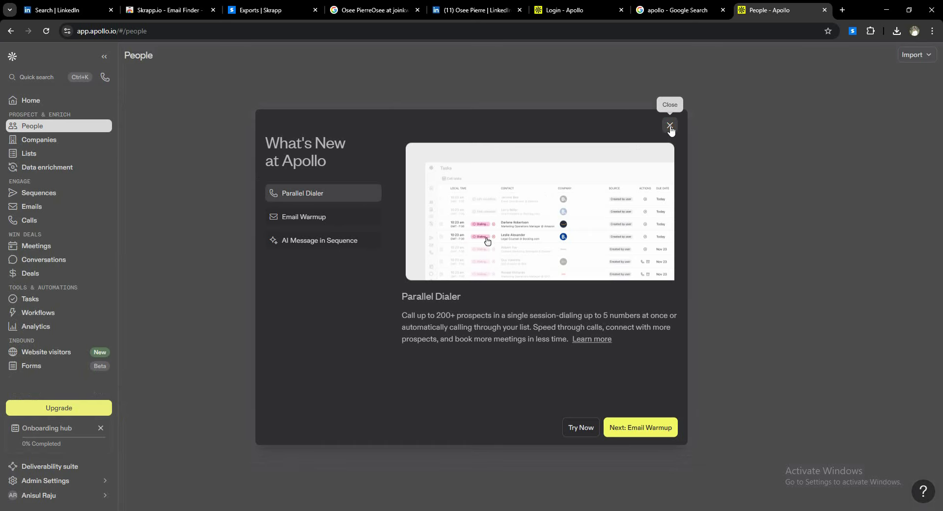
- Dismiss the What's New announcement, the product tour, and the import options panel
left_click(670, 125)
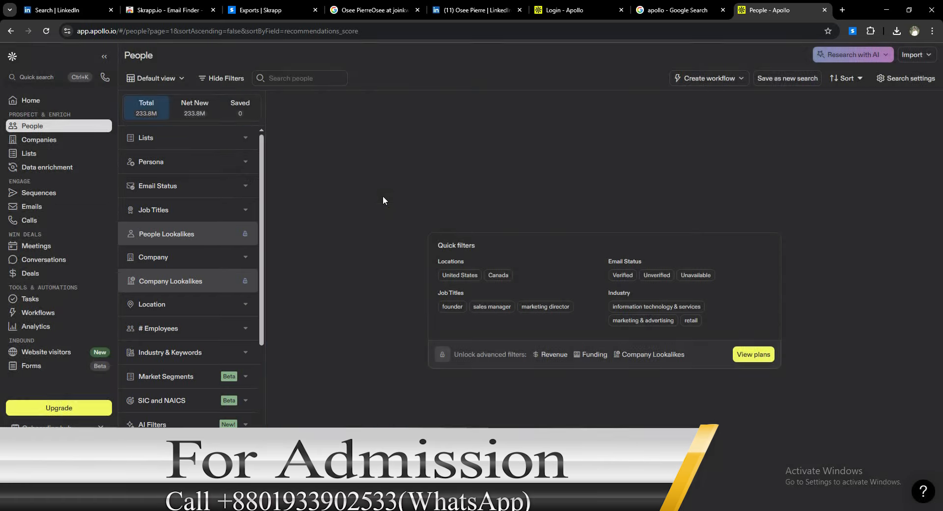
left_click(398, 216)
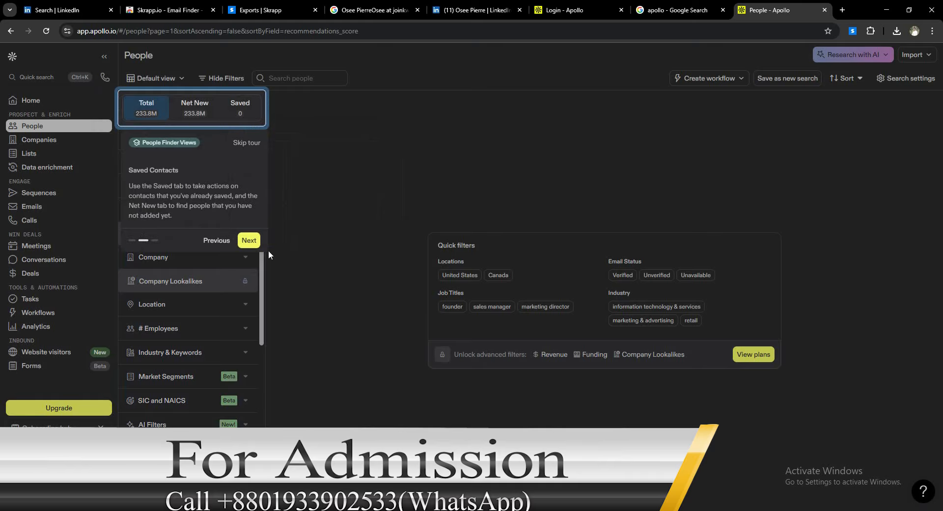
left_click(248, 240)
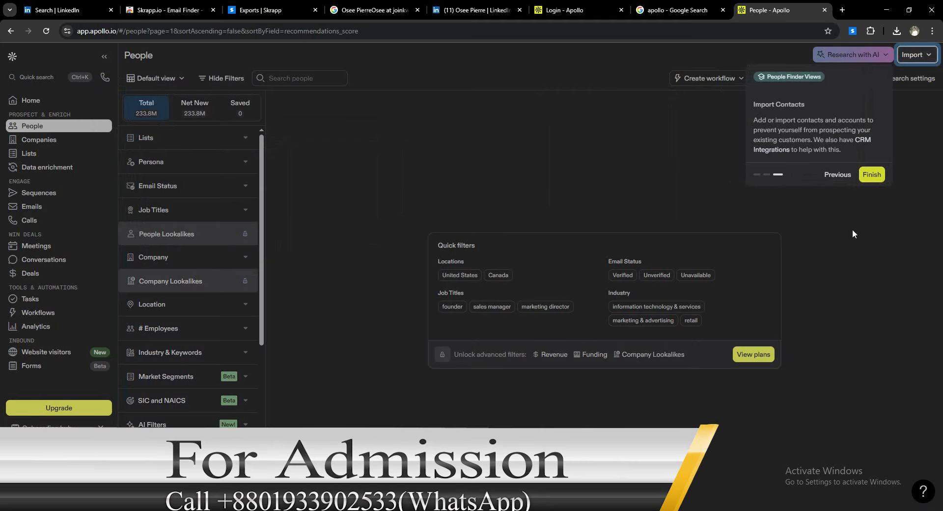
left_click(871, 175)
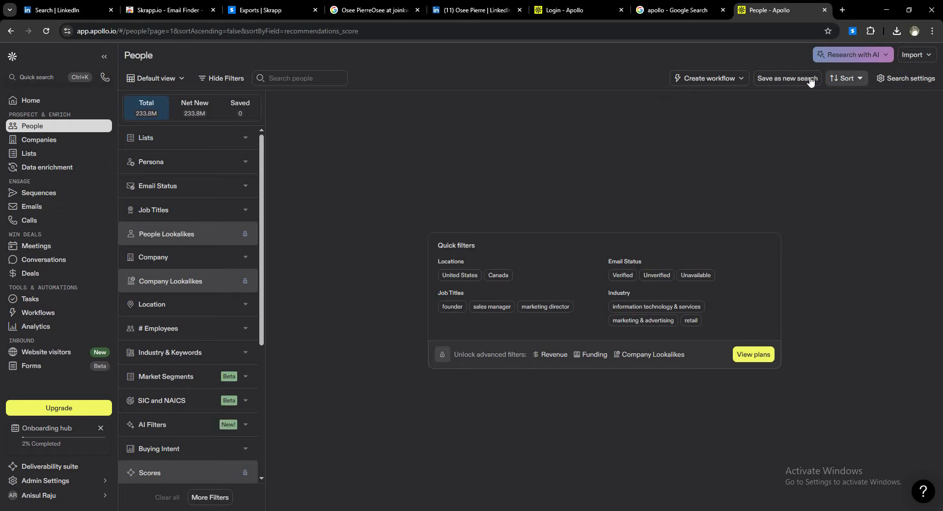
left_click(920, 59)
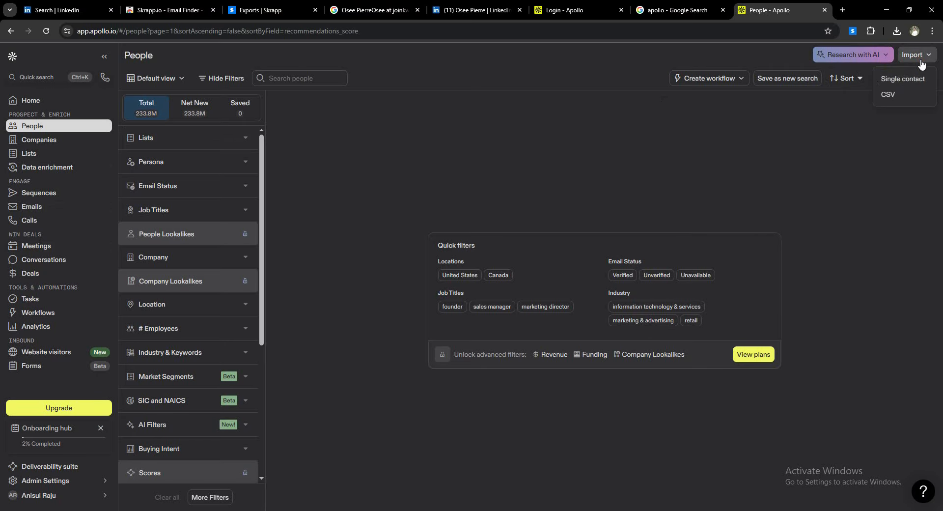
left_click(759, 127)
scroll(186, 300, "down", 5)
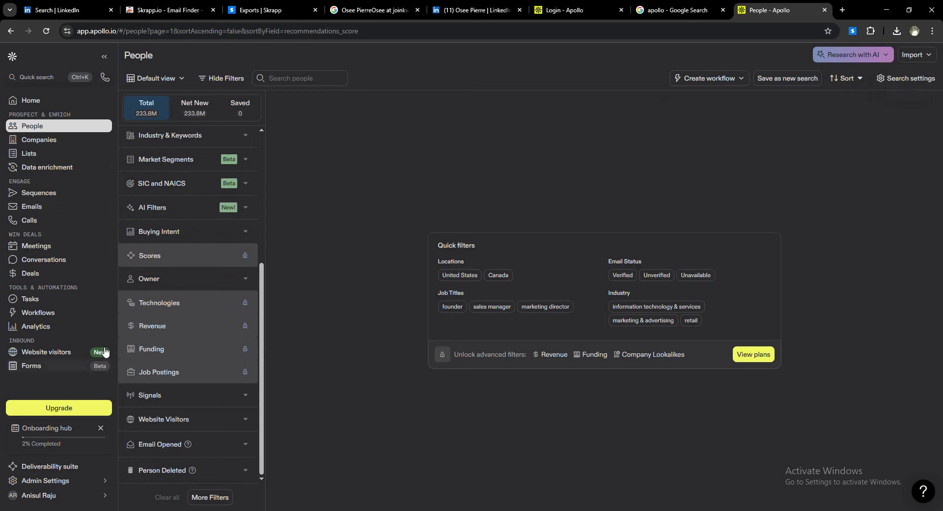
- Open Your profile settings from the account menu and select the Credit Limit field
right_click(39, 497)
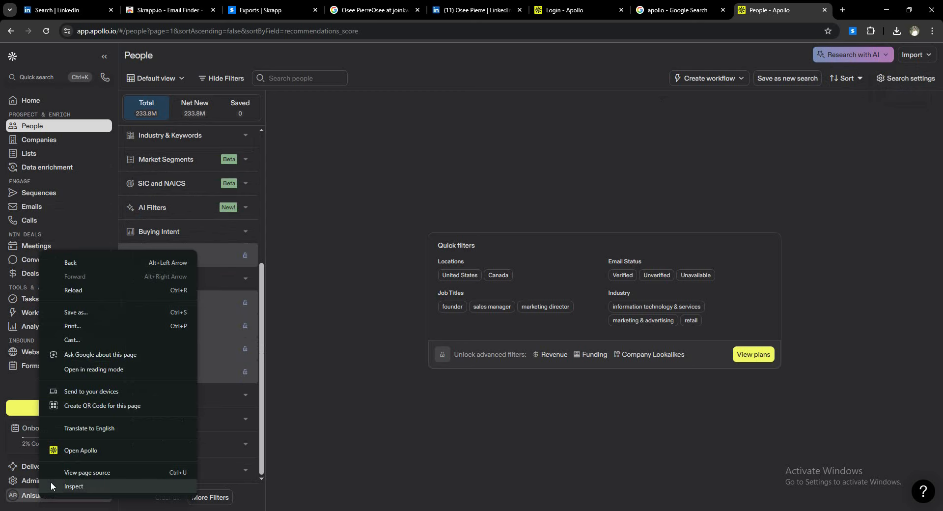
left_click(29, 497)
left_click(43, 498)
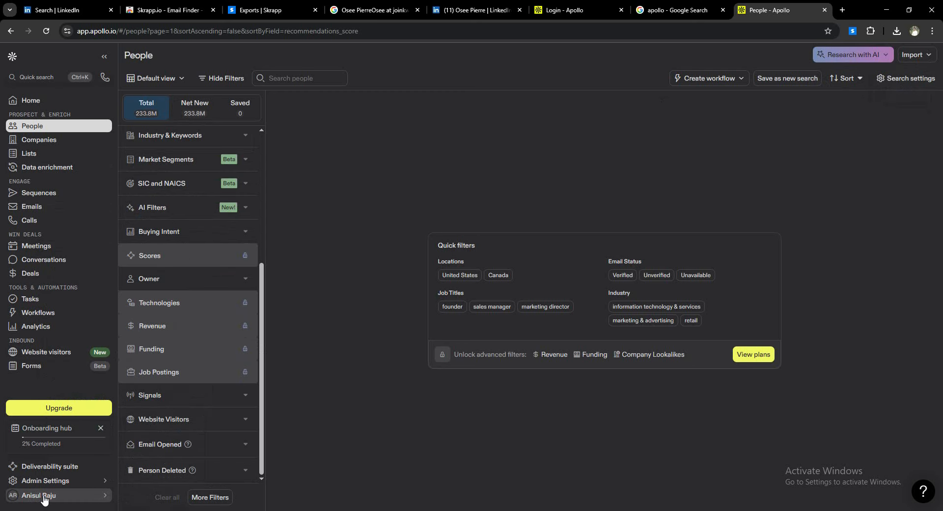
left_click(85, 495)
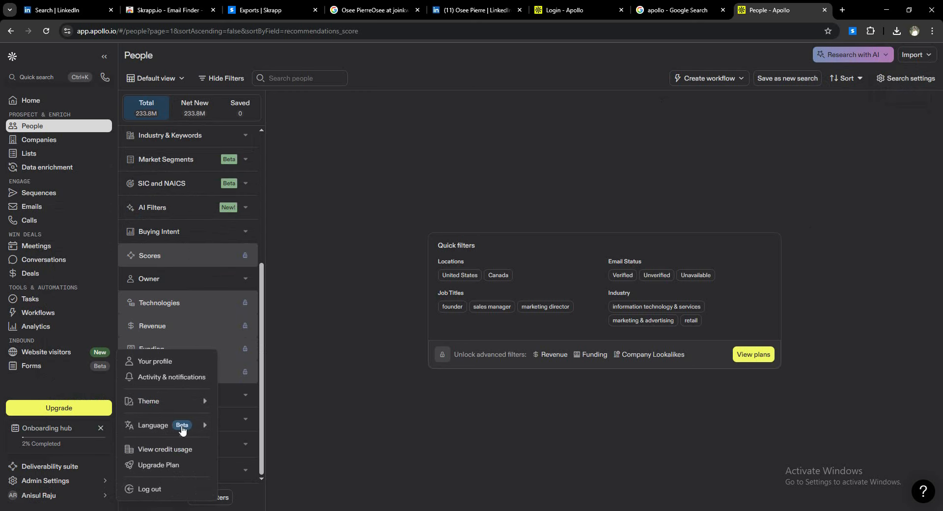
left_click(178, 365)
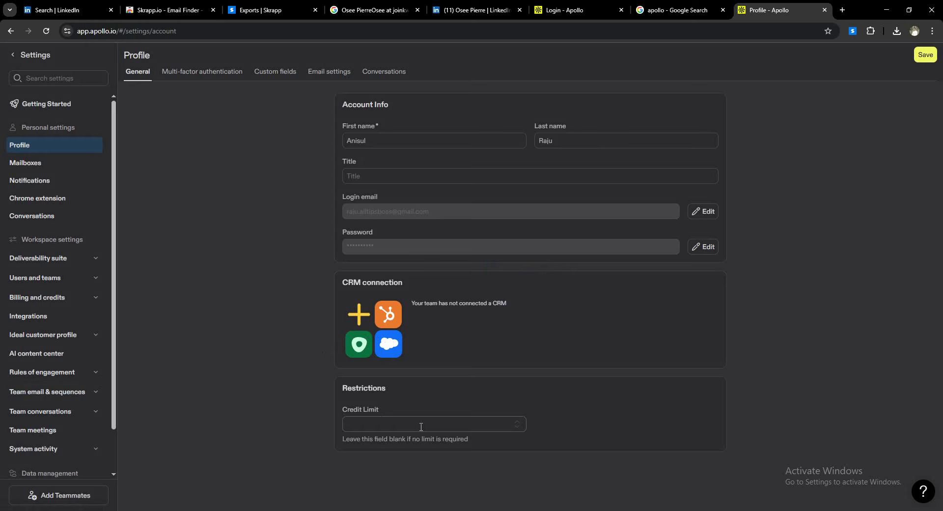
left_click(376, 424)
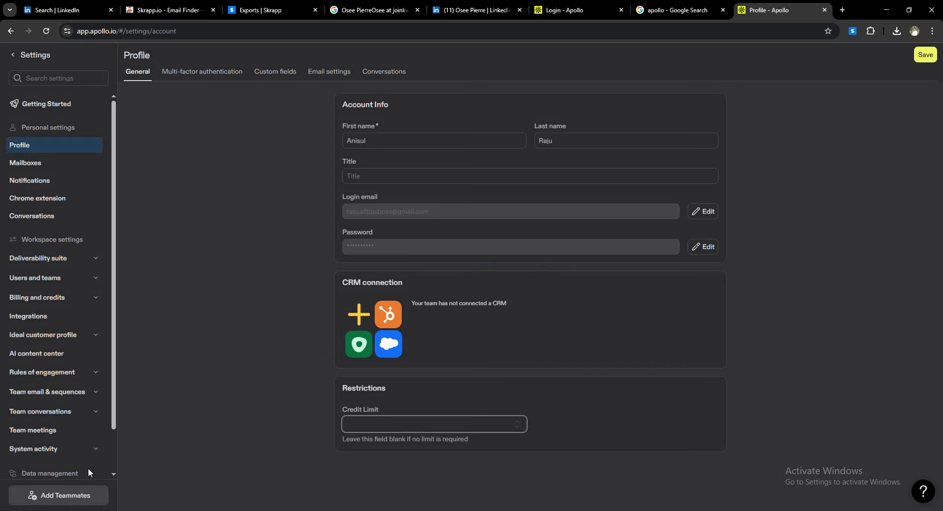
scroll(79, 442, "down", 1)
scroll(67, 414, "up", 1)
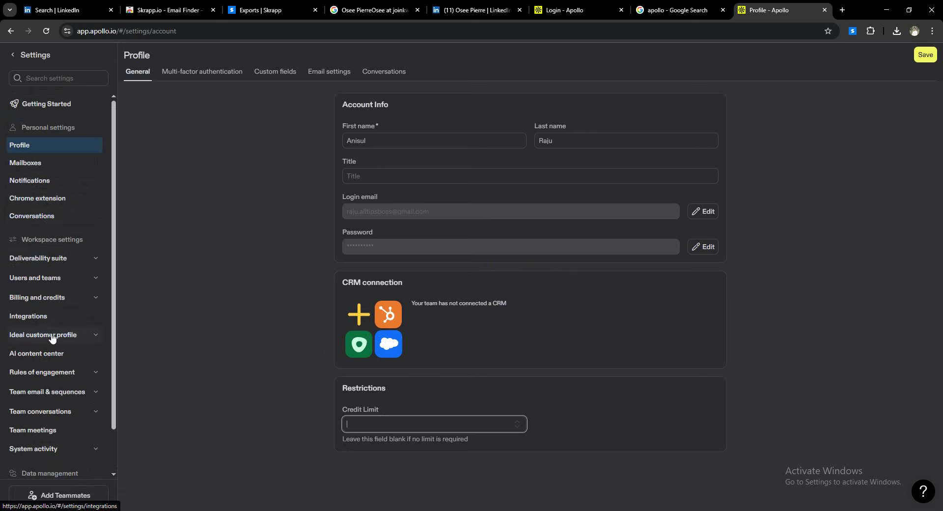
scroll(53, 336, "down", 1)
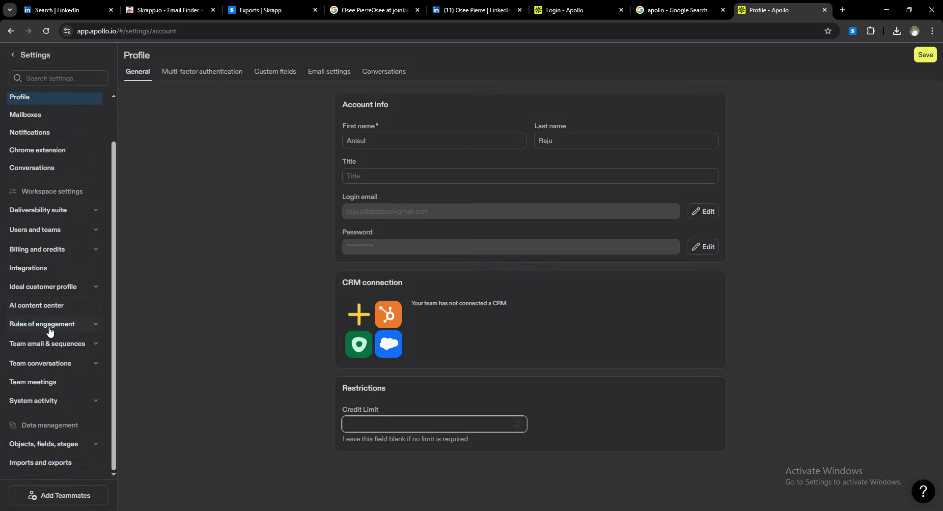
scroll(43, 172, "up", 1)
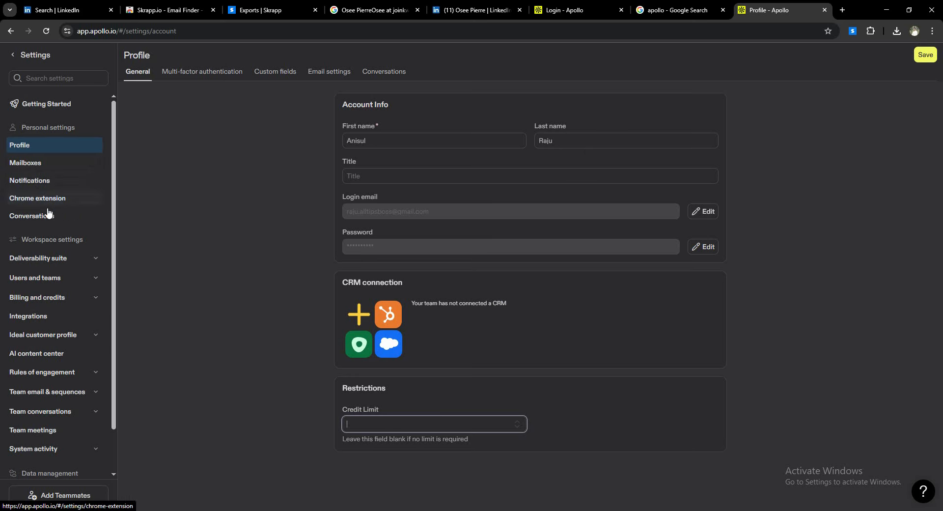
scroll(54, 254, "down", 1)
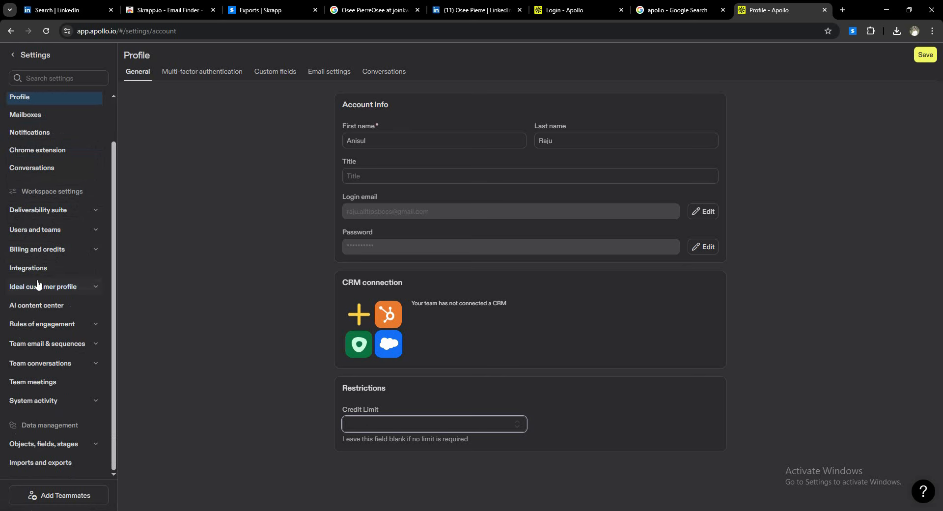
scroll(39, 344, "up", 1)
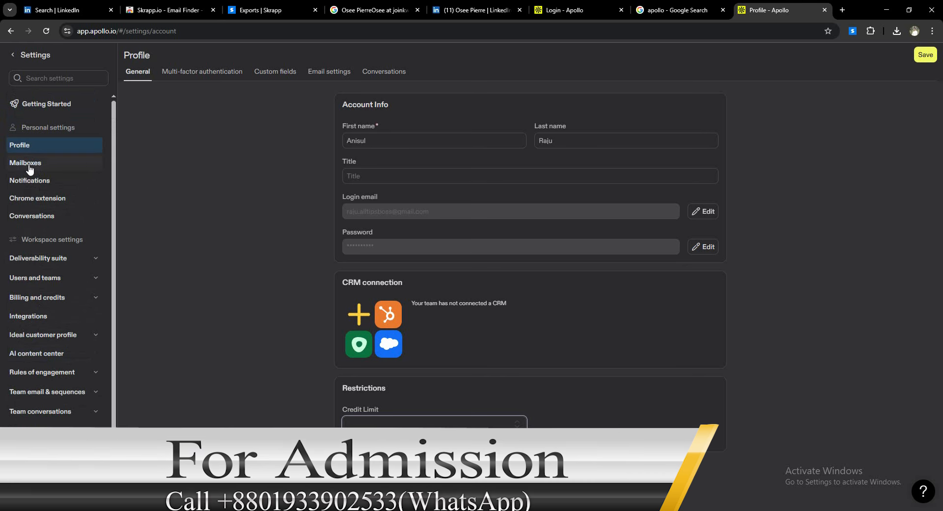
left_click(239, 201)
- Return to People search, expand the Lists filter, and open My lists in a new tab
left_click(11, 31)
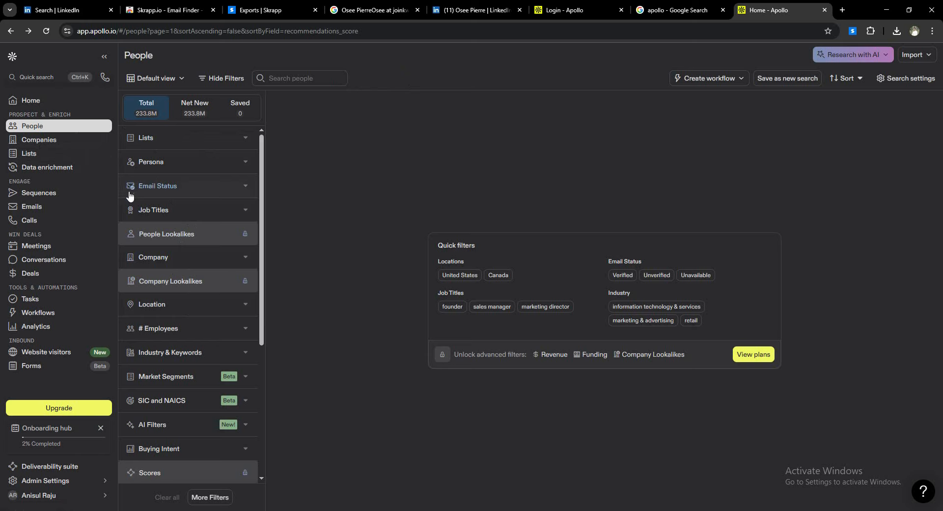
left_click(192, 143)
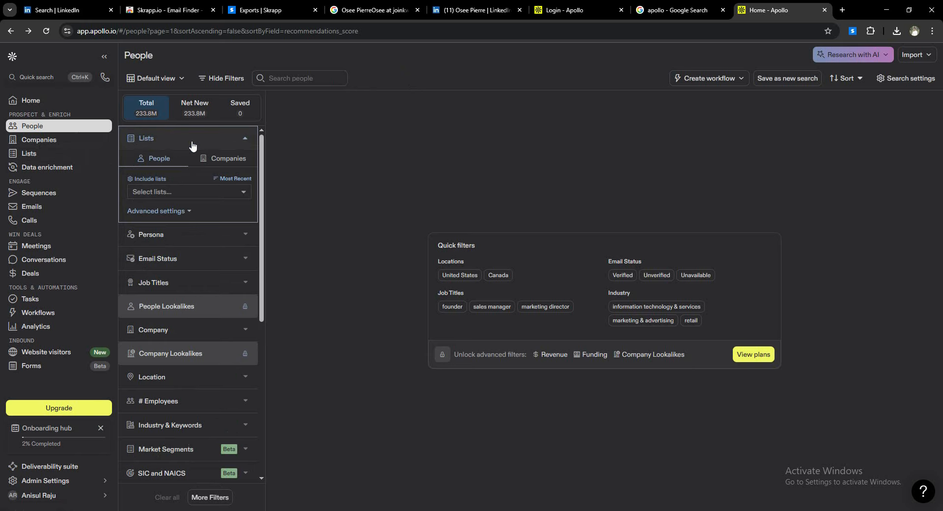
right_click(33, 157)
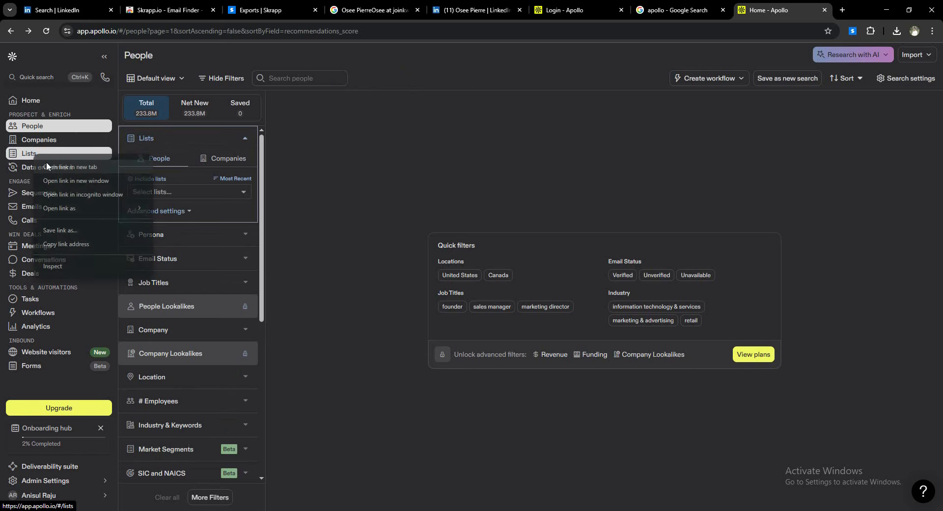
left_click(52, 166)
left_click(767, 9)
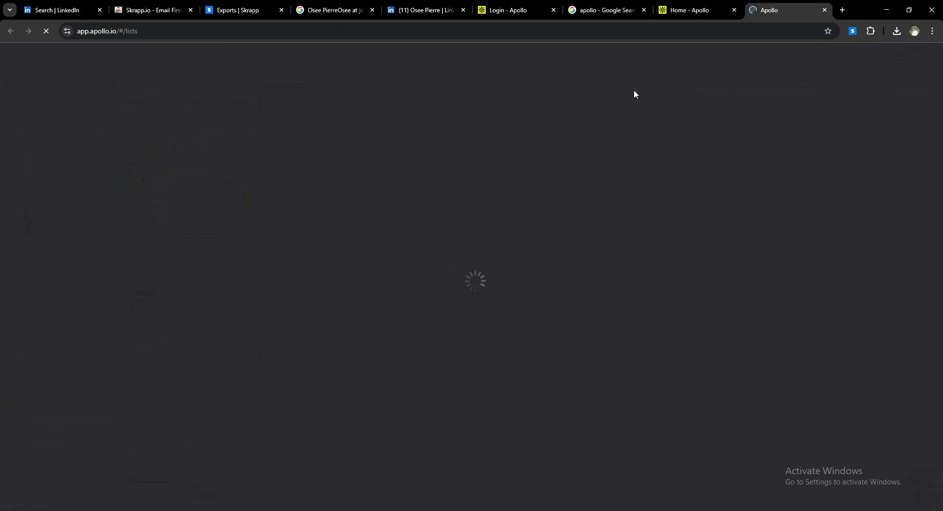
left_click(688, 10)
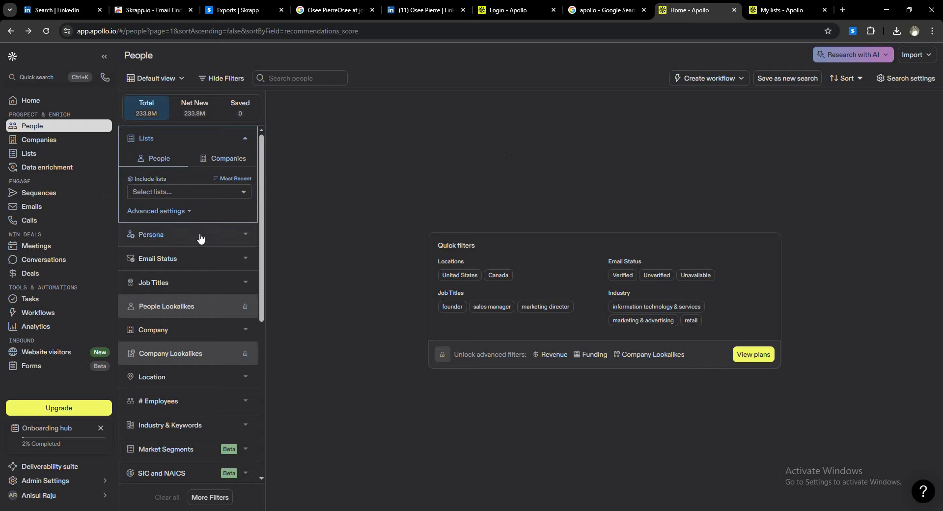
scroll(216, 275, "down", 5)
scroll(221, 285, "up", 5)
- On My lists, create a new People list named 'Dentist'
left_click(257, 5)
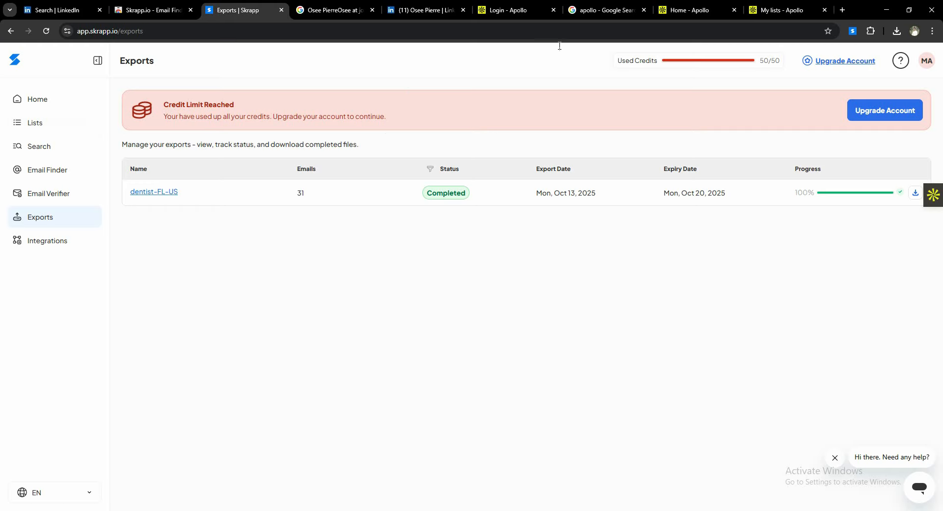
left_click(754, 11)
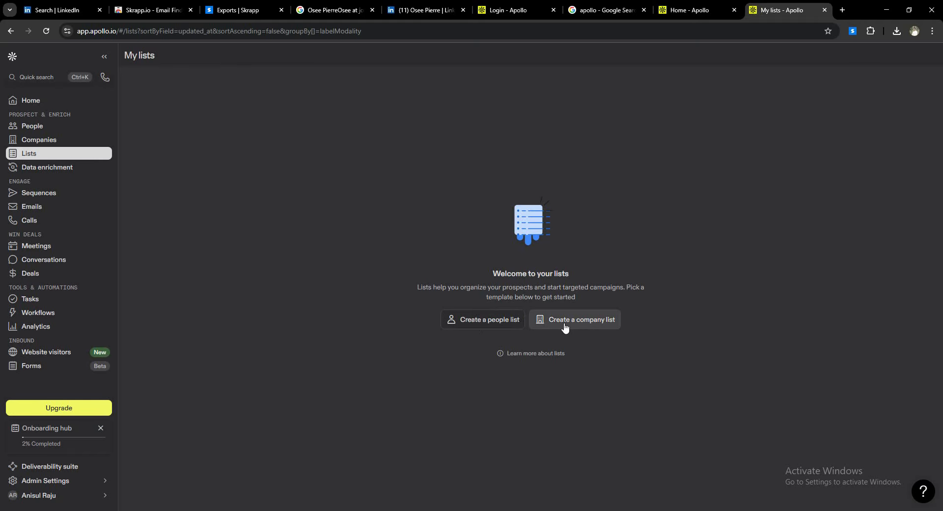
left_click(484, 321)
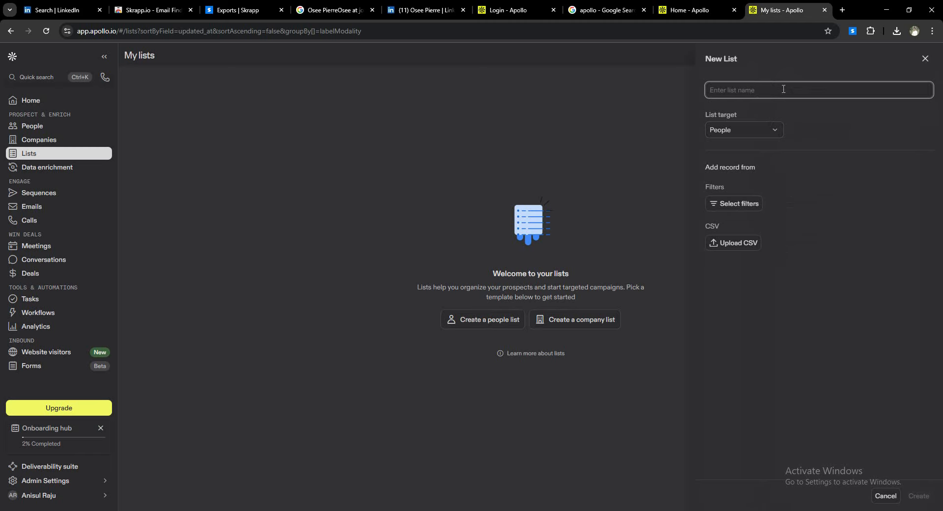
type("Dentist")
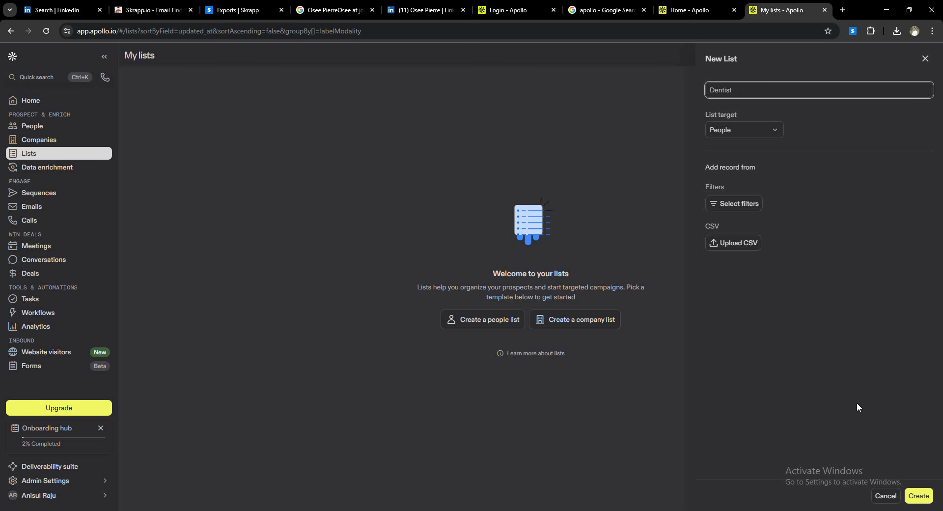
left_click(919, 495)
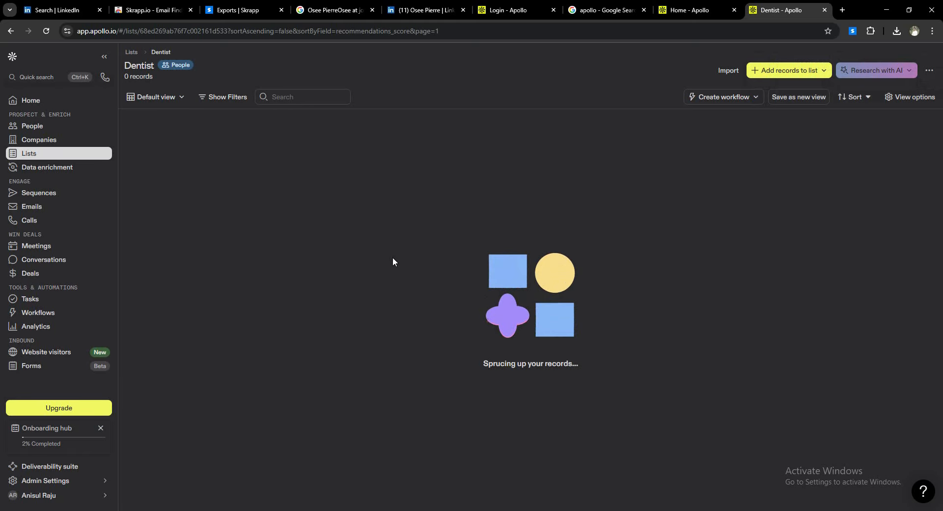
- Filter People search to the job title 'dentist', giving 166,589 results
left_click(34, 127)
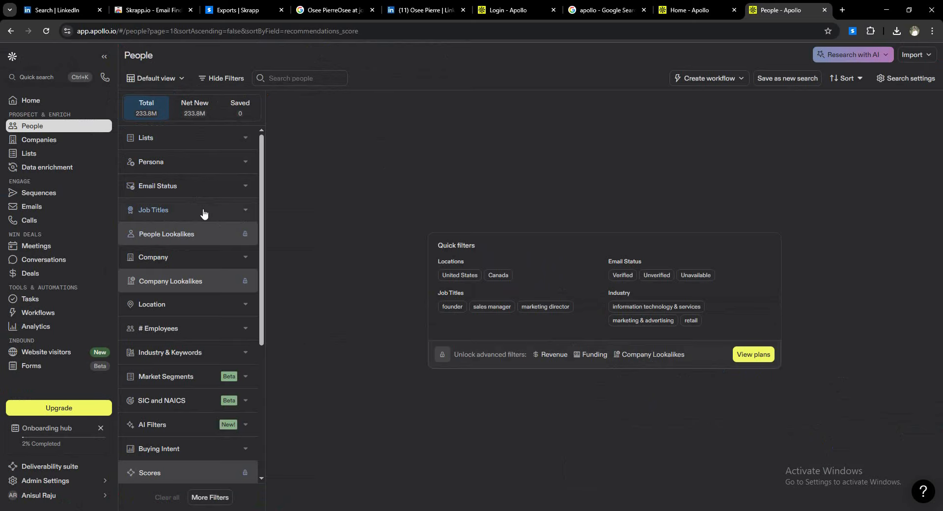
left_click(222, 211)
left_click(189, 262)
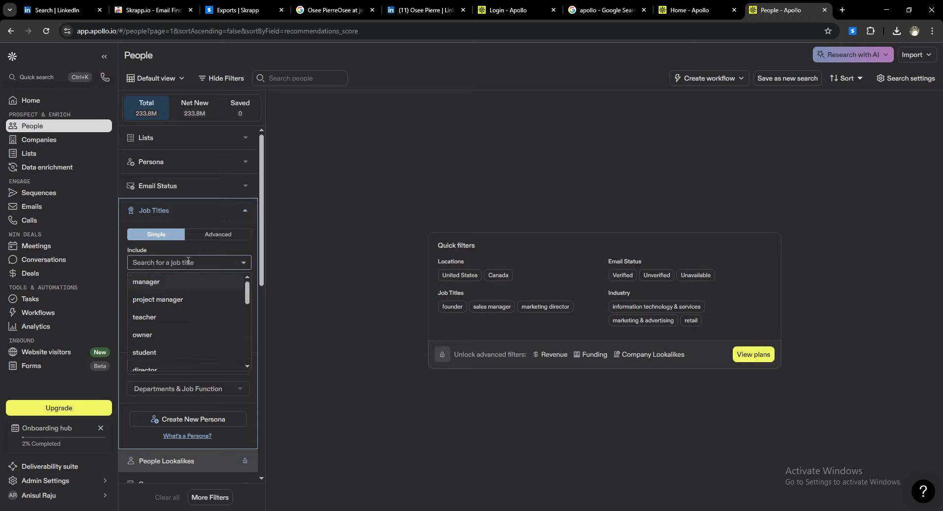
type("Den")
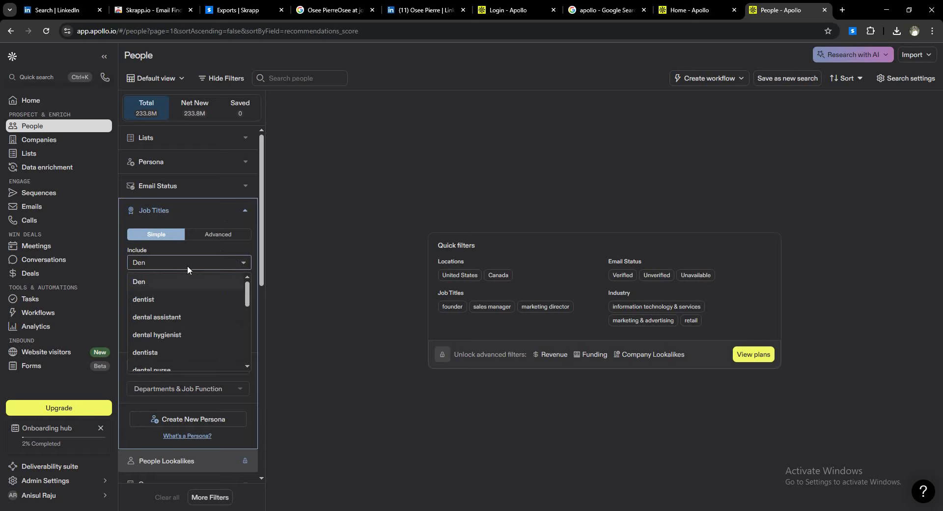
left_click(169, 299)
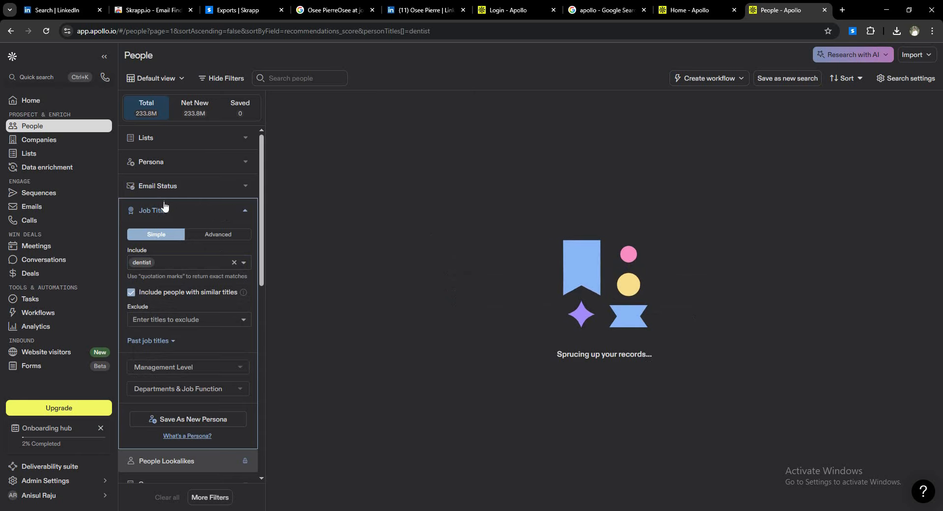
left_click(245, 212)
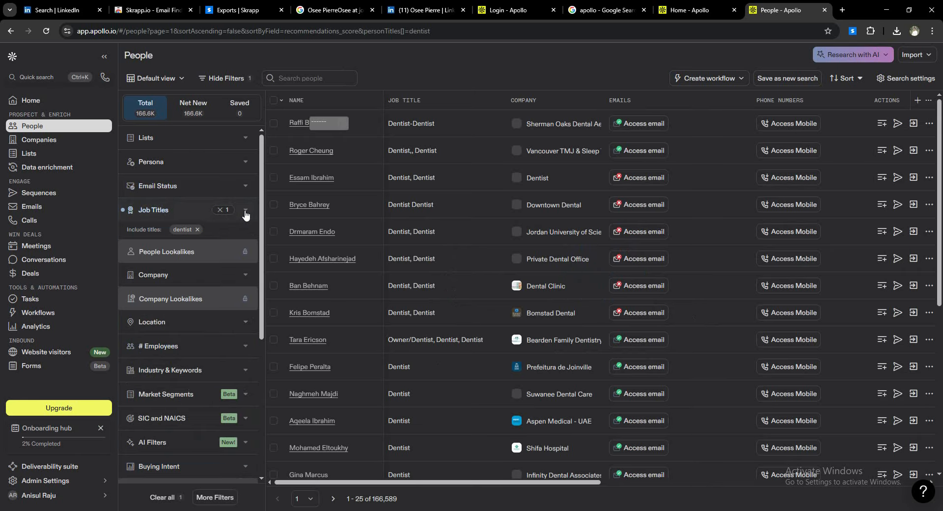
left_click(212, 220)
- Add a Florida, US contact location filter, narrowing the dentists to 2,818
left_click(247, 213)
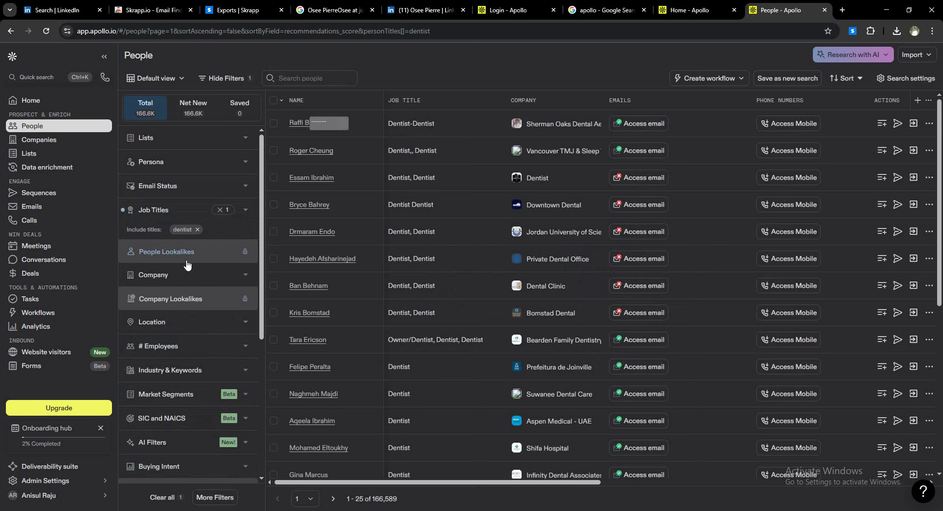
scroll(164, 275, "down", 1)
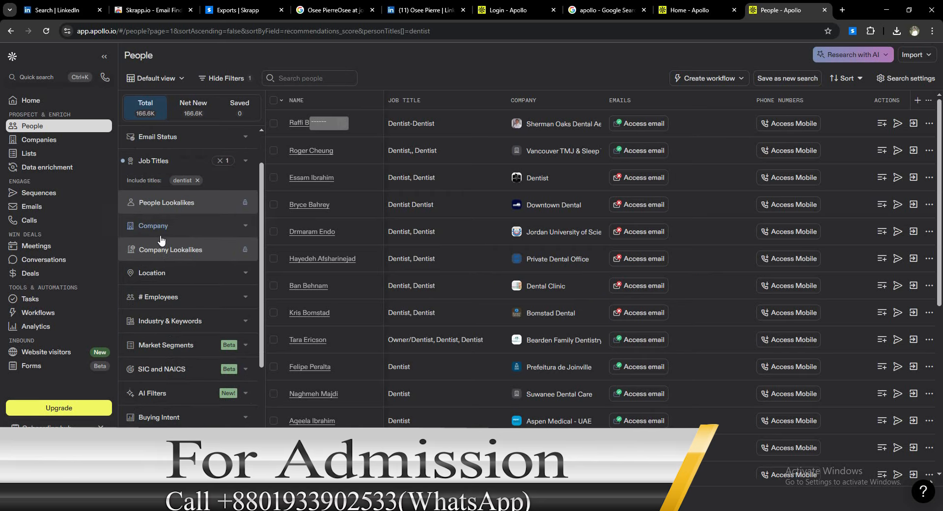
left_click(245, 273)
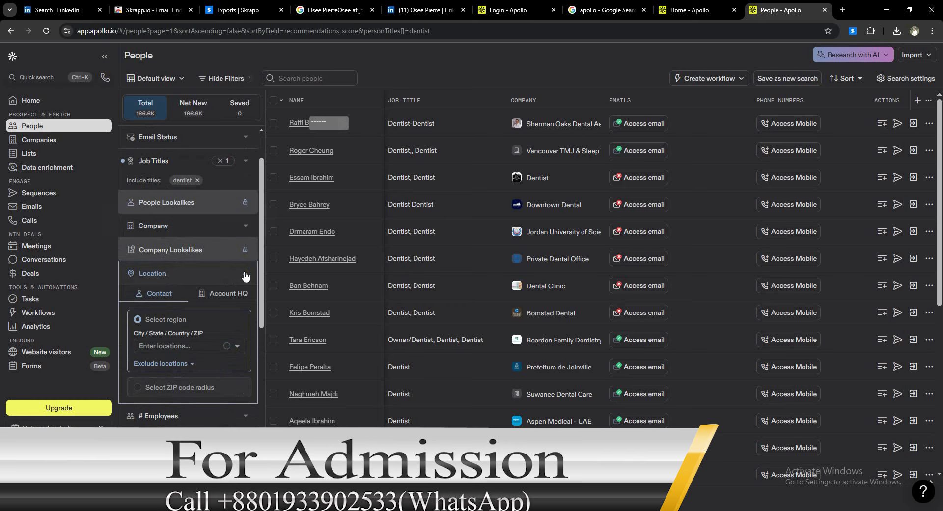
left_click(169, 345)
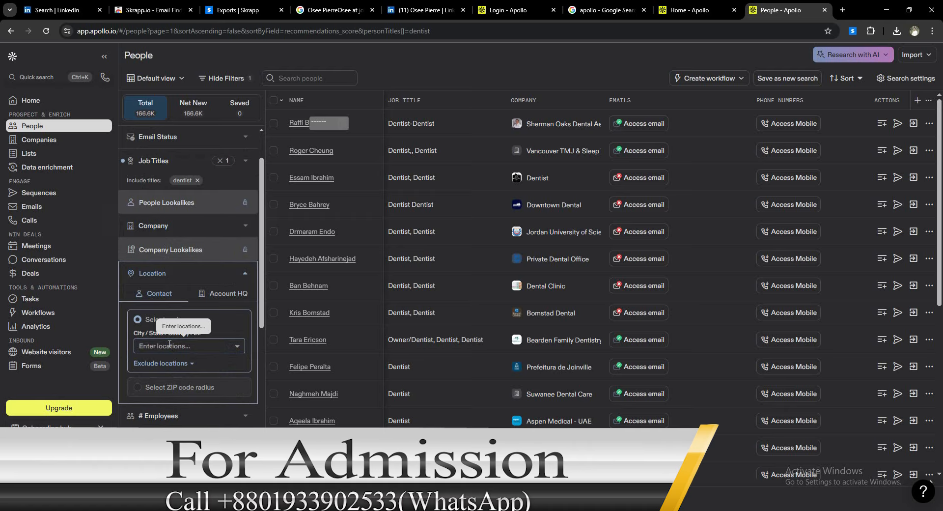
type("floria")
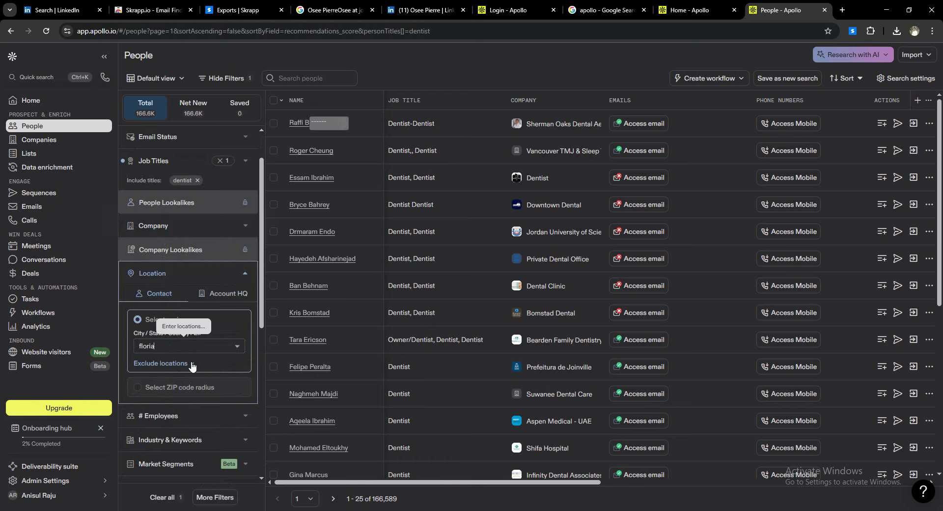
key("BackSpace")
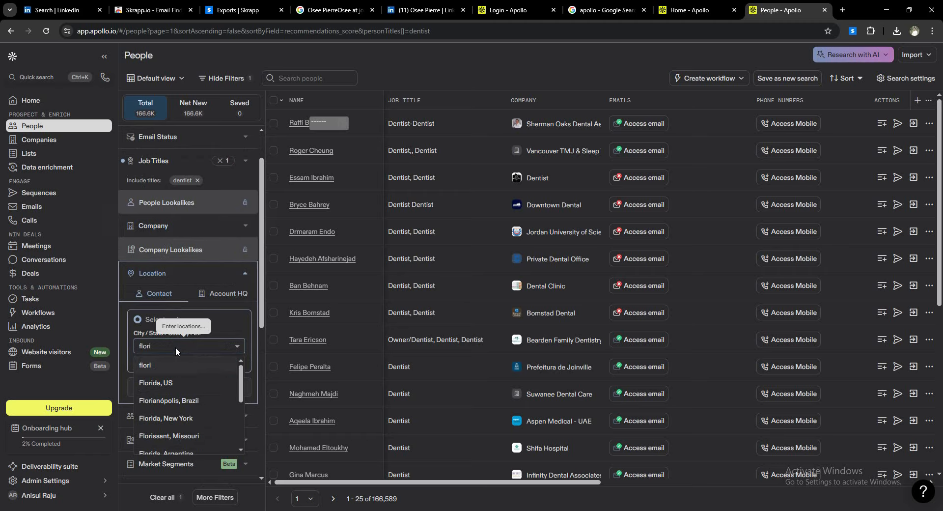
left_click(185, 384)
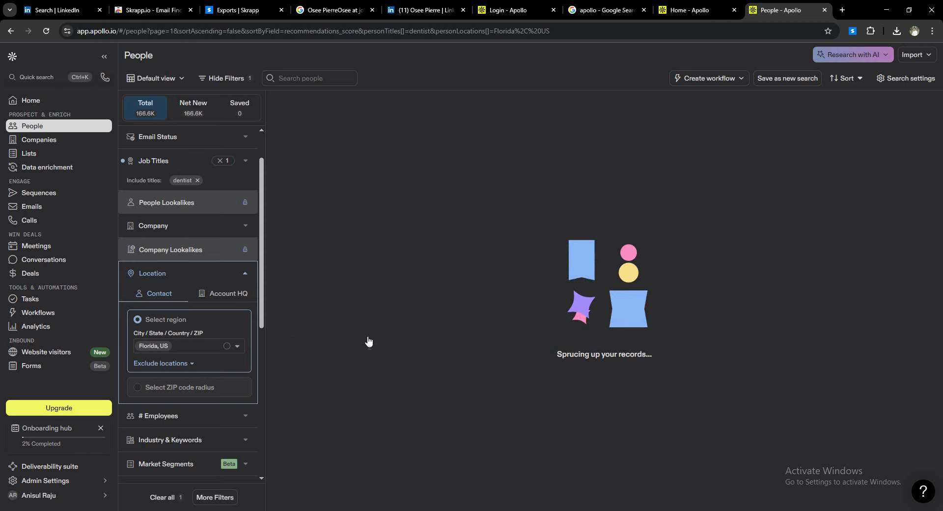
scroll(311, 294, "down", 6)
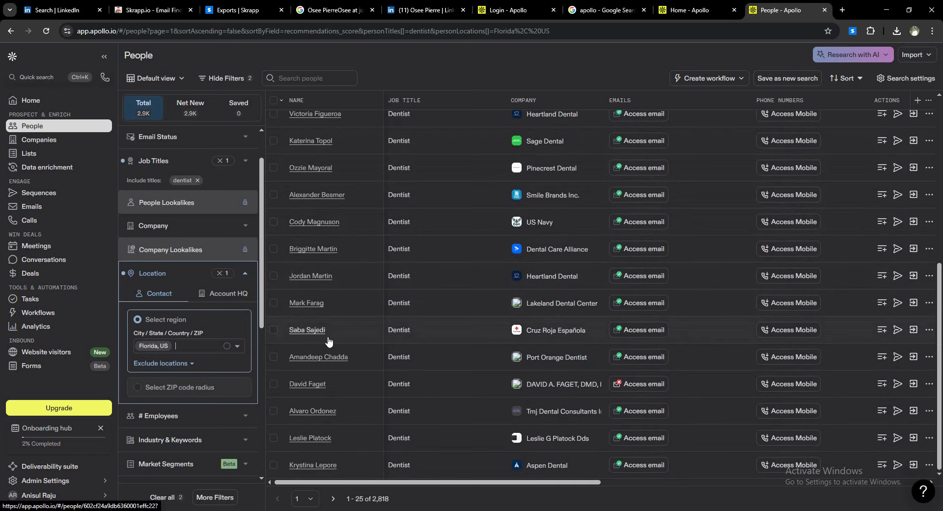
- Expand Industry & Keywords and browse the industry list for the Florida dentist search
scroll(325, 334, "up", 3)
scroll(325, 341, "down", 3)
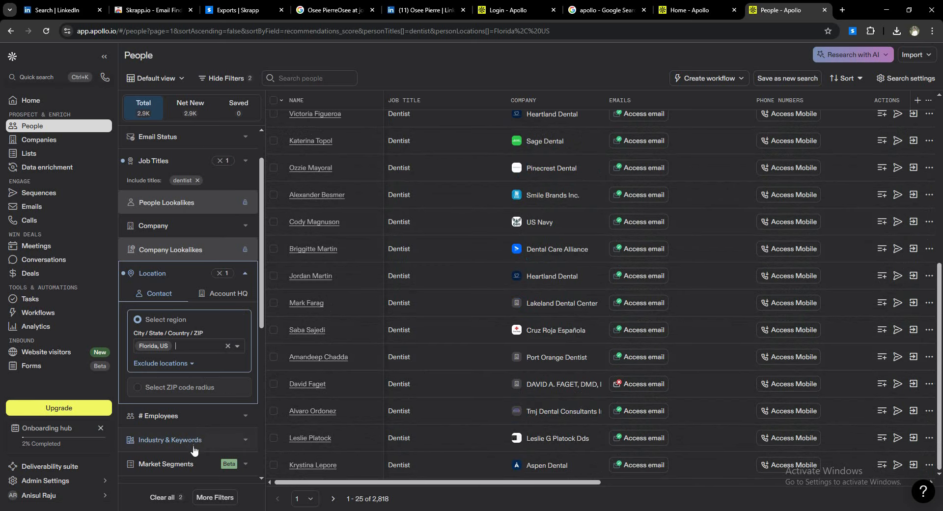
scroll(195, 442, "down", 4)
scroll(194, 386, "up", 5)
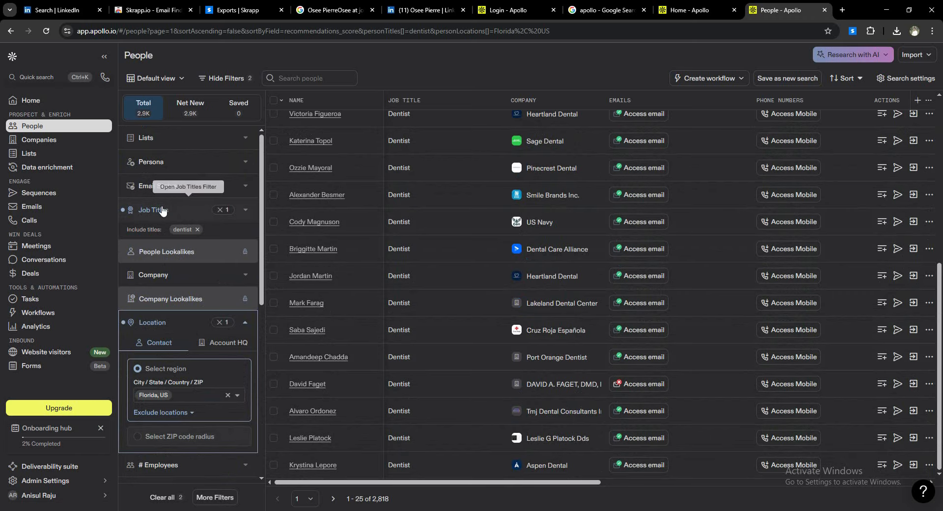
scroll(173, 287, "down", 1)
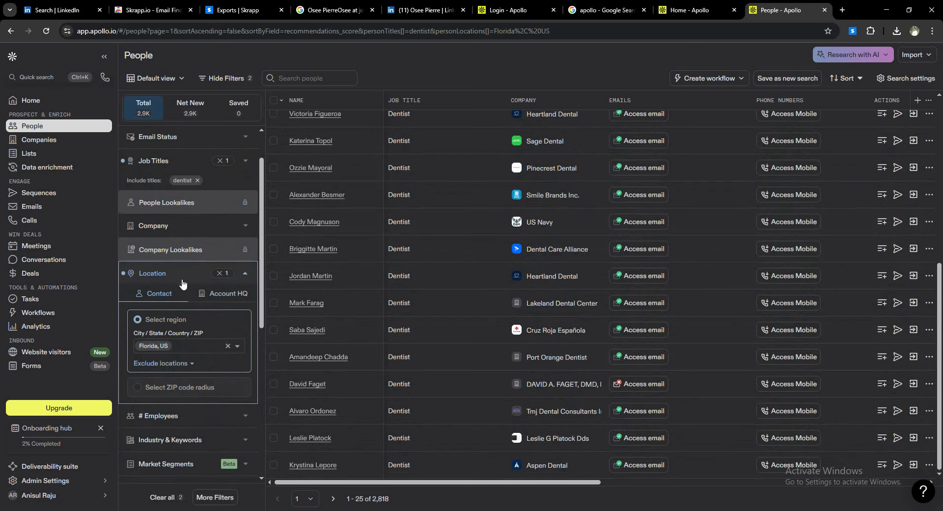
scroll(176, 329, "down", 2)
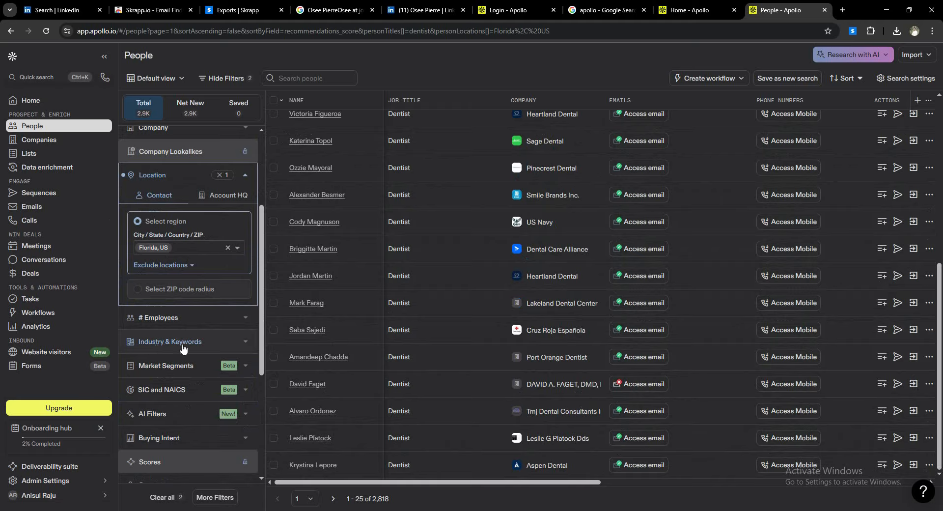
left_click(244, 344)
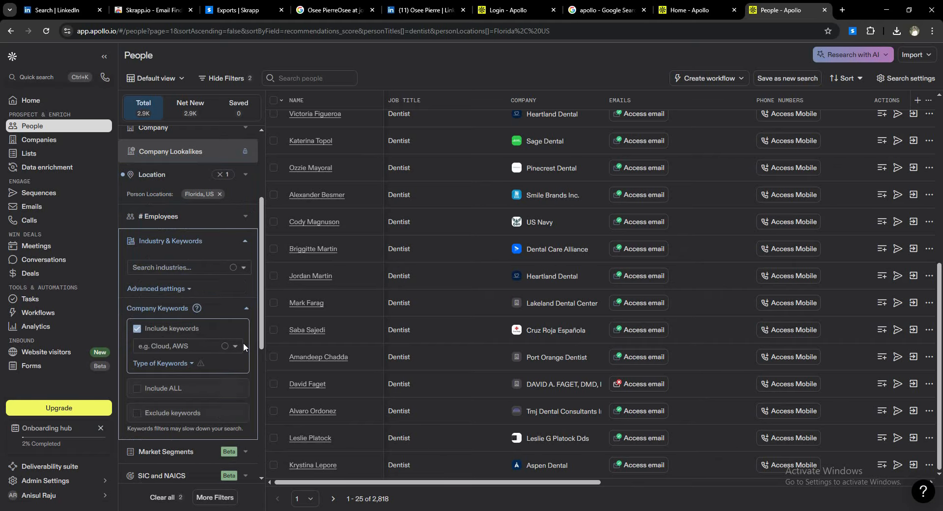
left_click(169, 270)
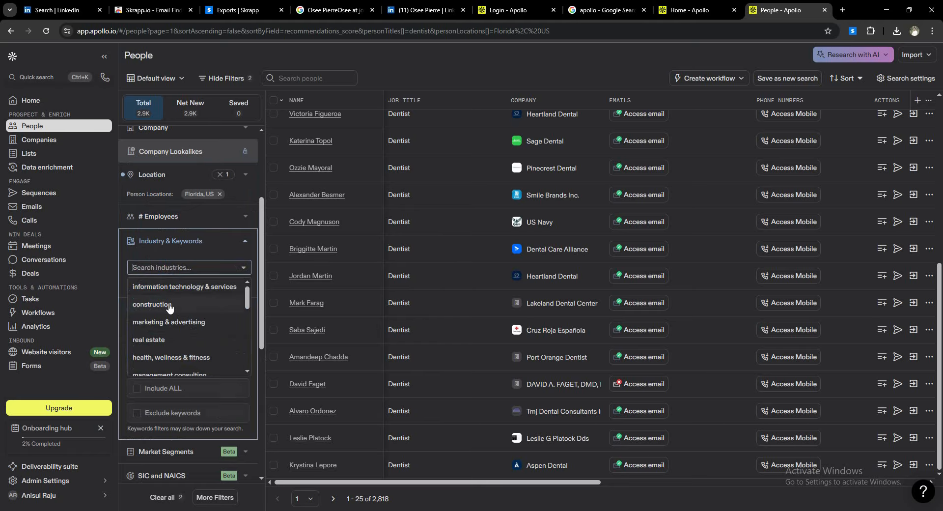
scroll(169, 303, "down", 3)
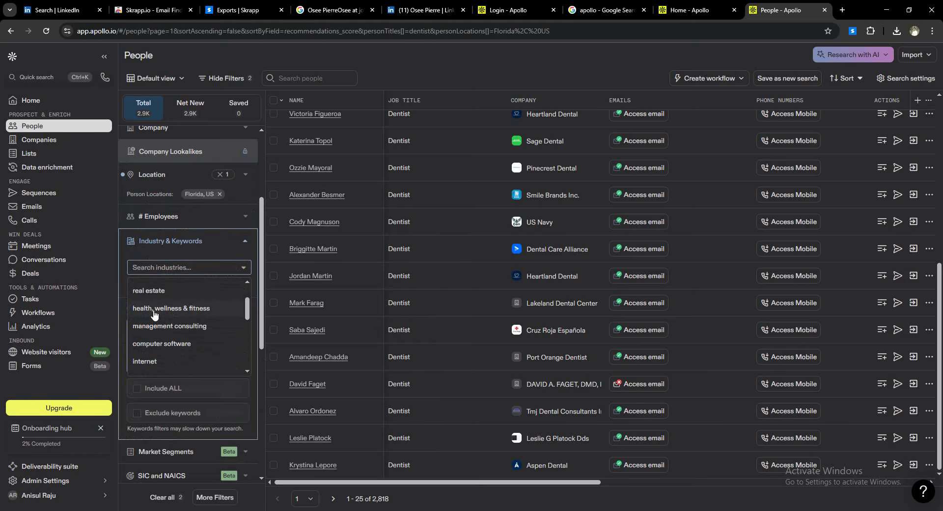
scroll(202, 314, "down", 10)
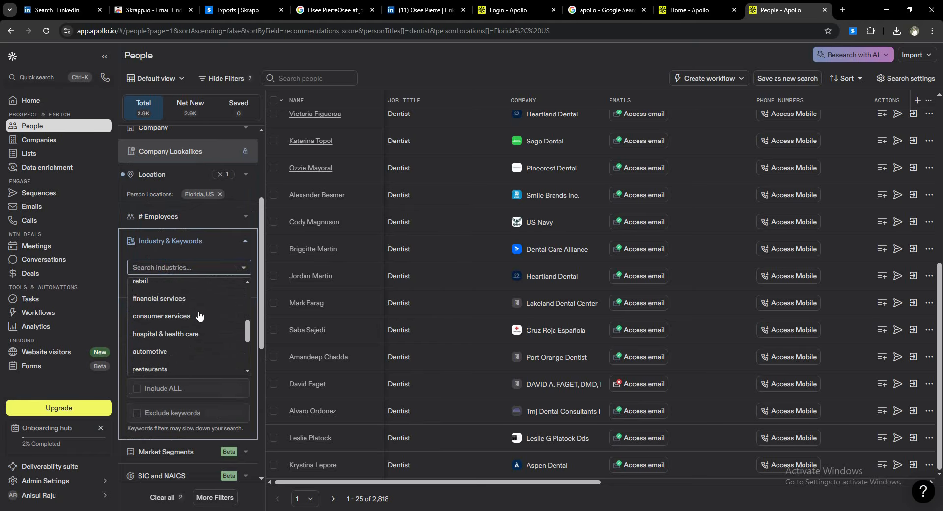
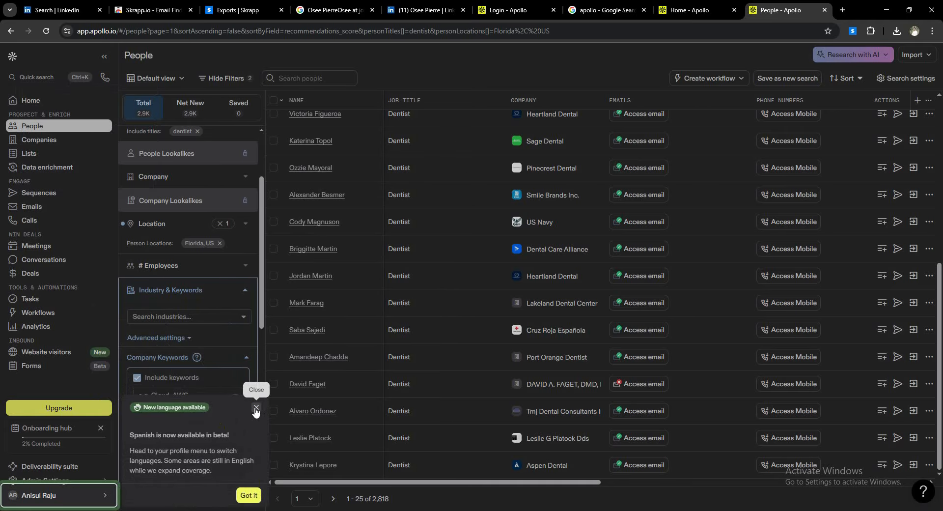
left_click(249, 495)
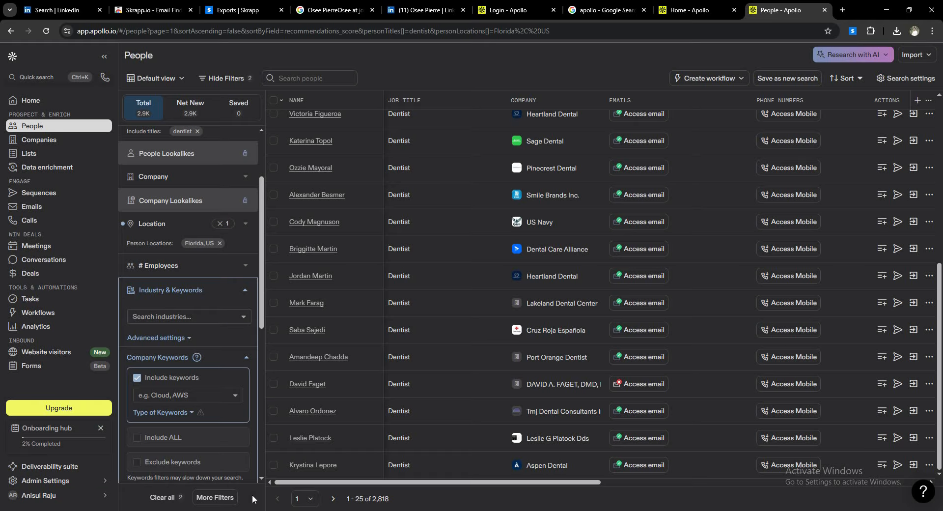
scroll(217, 363, "down", 6)
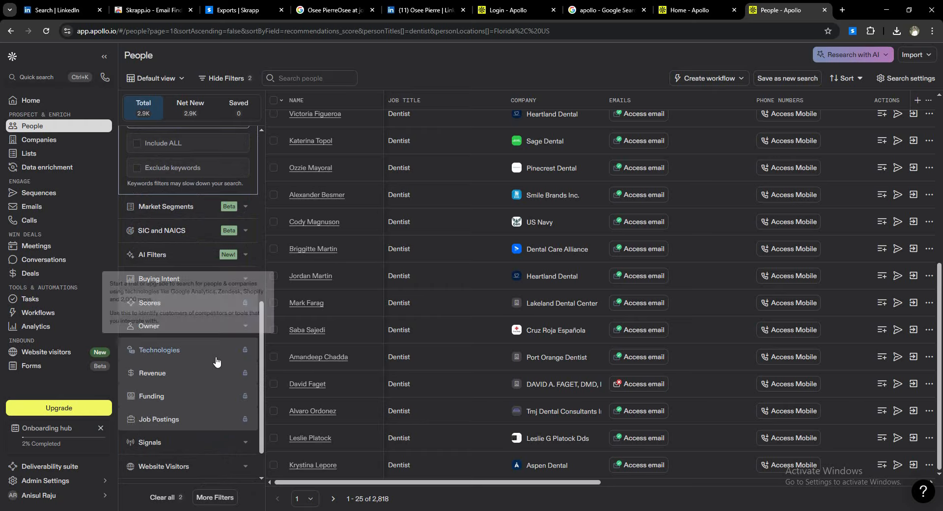
scroll(217, 362, "up", 5)
scroll(216, 361, "up", 3)
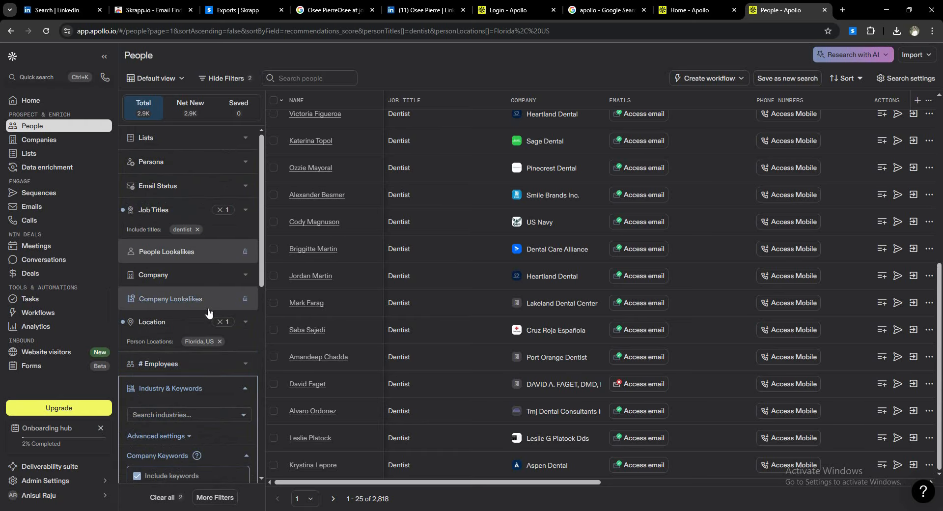
scroll(204, 295, "down", 1)
scroll(203, 290, "down", 8)
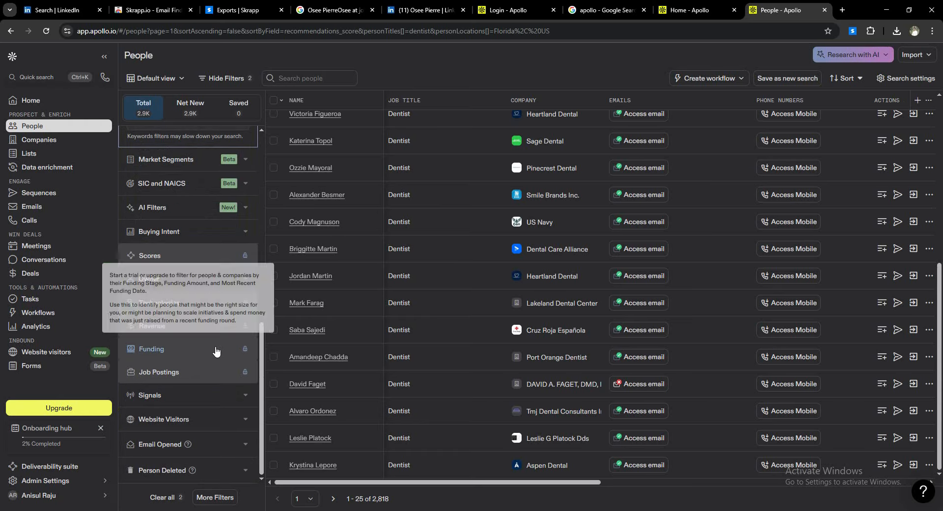
scroll(217, 350, "up", 1)
scroll(187, 301, "up", 8)
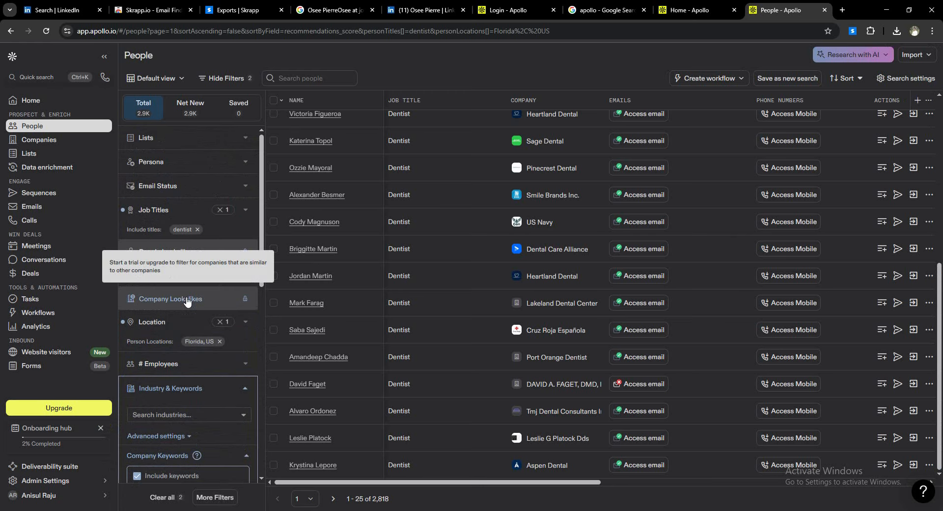
scroll(187, 300, "down", 10)
scroll(186, 297, "up", 6)
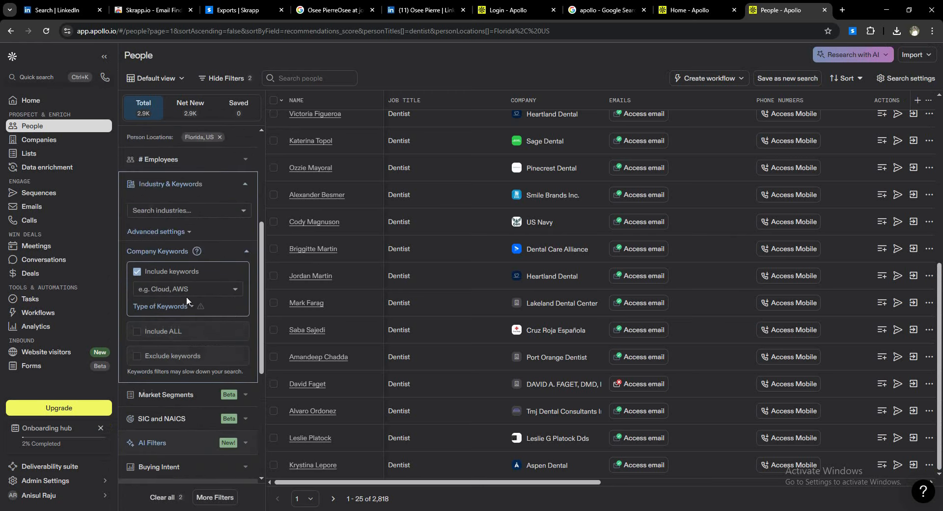
scroll(186, 296, "up", 5)
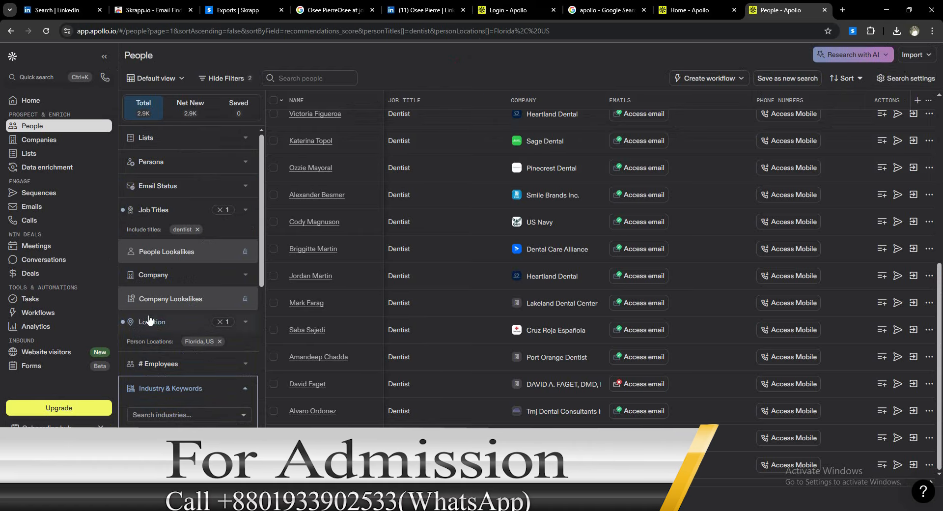
scroll(150, 320, "down", 8)
scroll(149, 319, "down", 2)
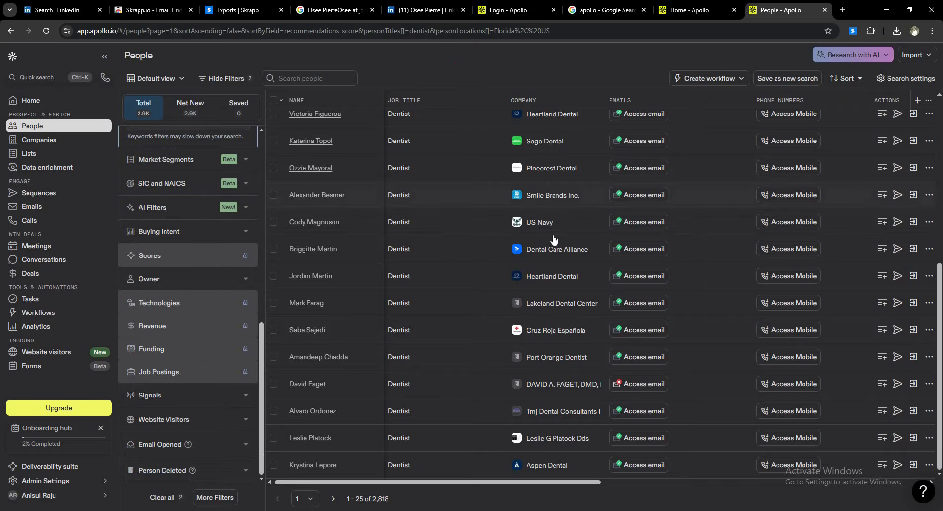
scroll(543, 257, "up", 6)
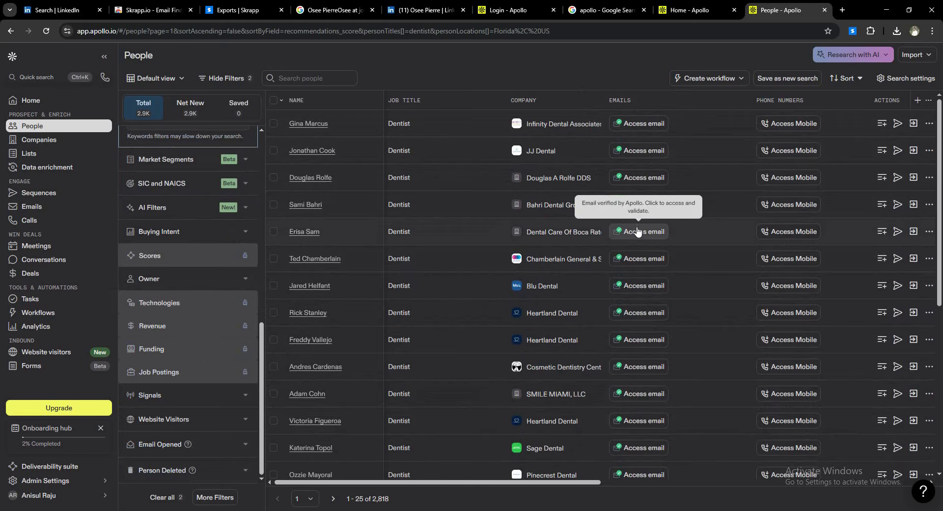
scroll(624, 272, "down", 6)
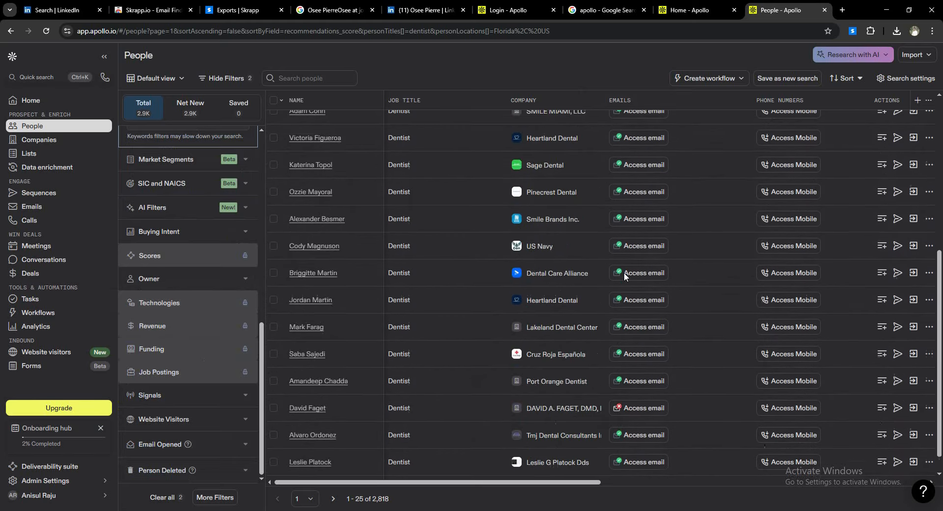
scroll(430, 281, "up", 6)
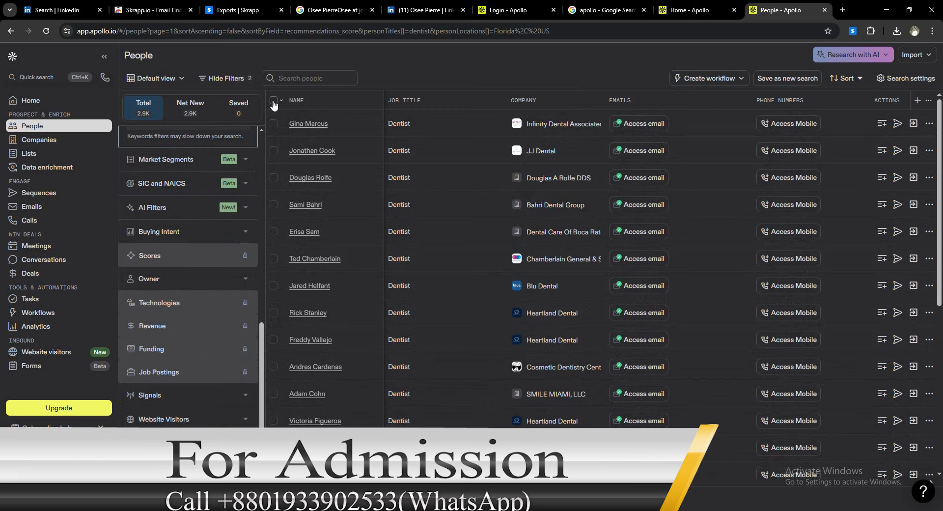
- Select all 25 page-one dentists and start saving them, showing 24 verified emails (96%)
left_click(274, 101)
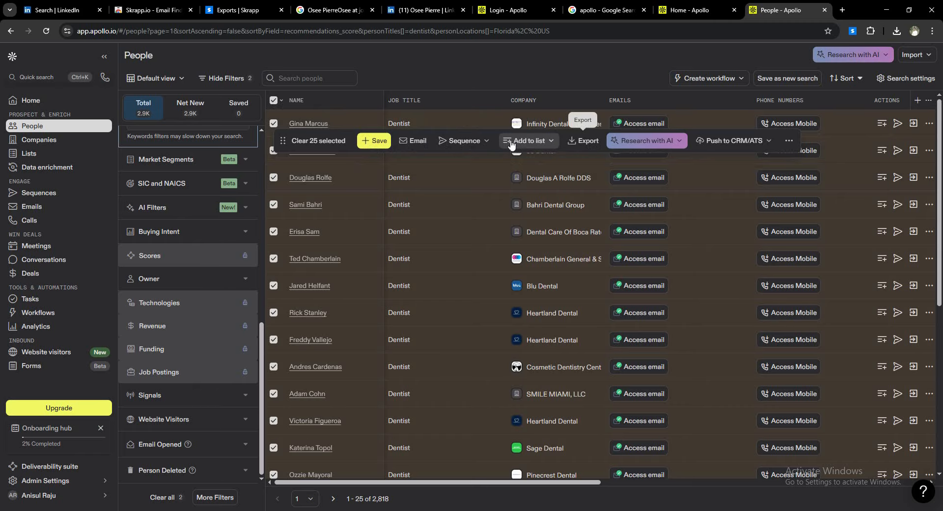
left_click(380, 142)
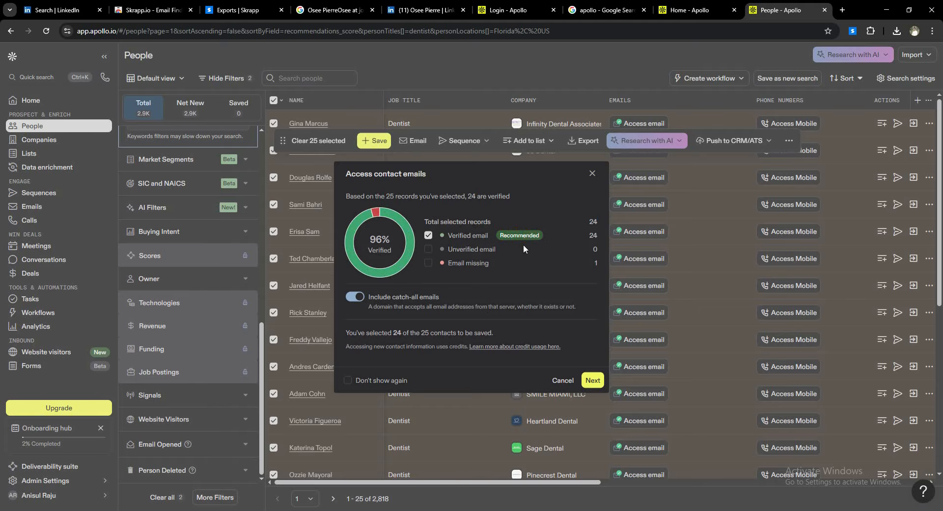
- Download the completed dentist-FL-US export from Skrapp, then return to the Apollo people search
left_click(236, 10)
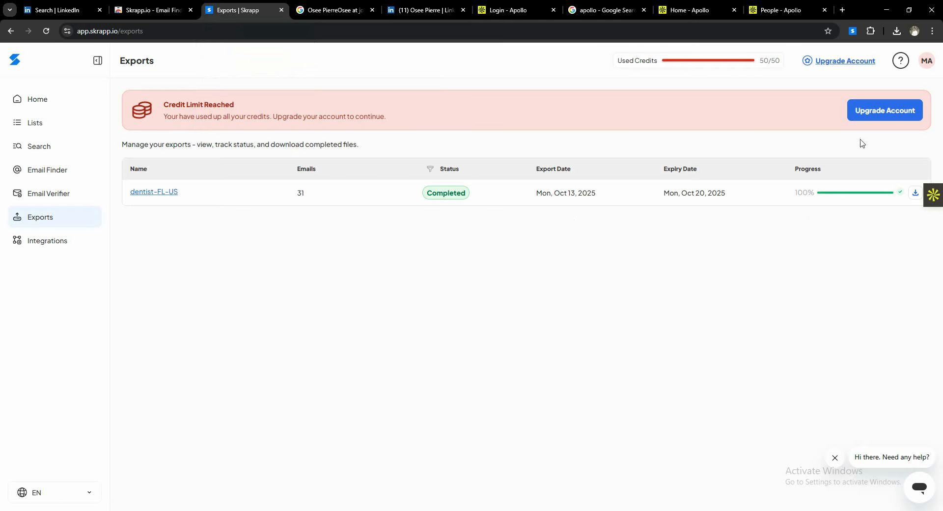
left_click(916, 193)
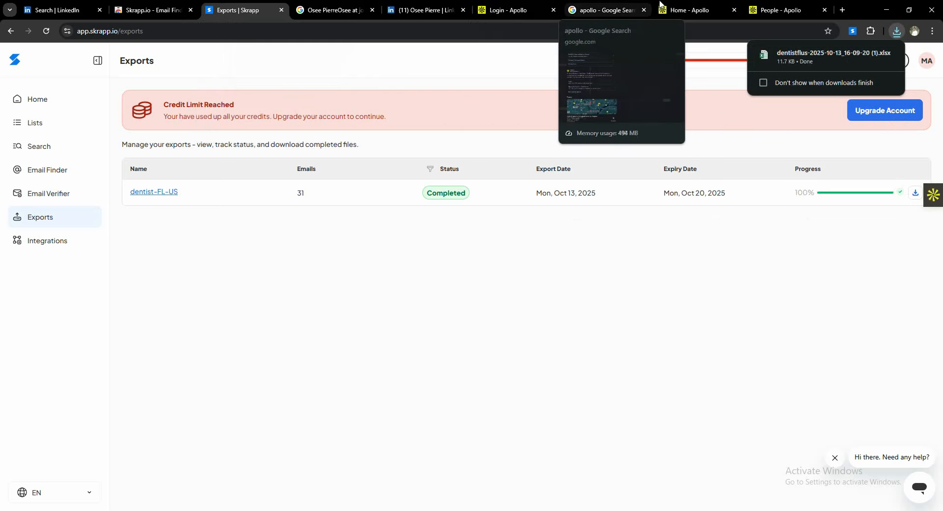
left_click(781, 10)
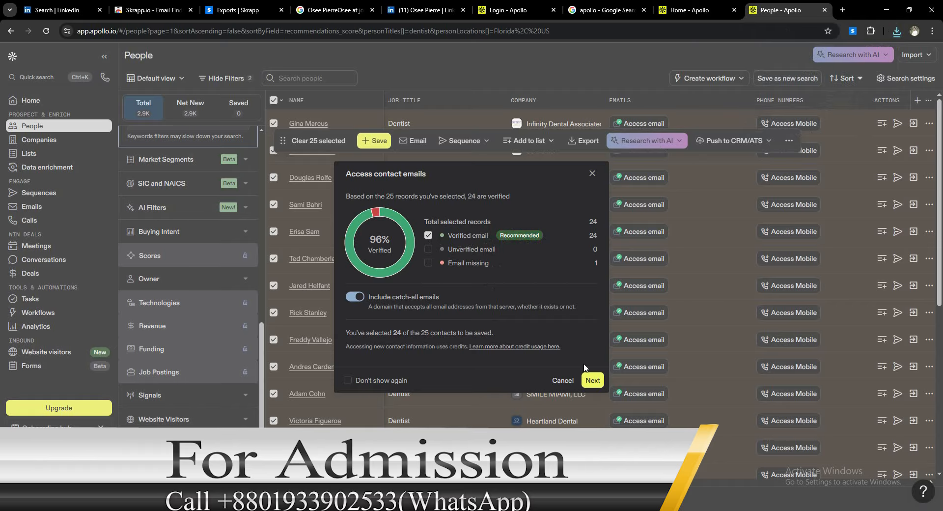
- Save the 24 verified page-one Florida dentists into the Dentist list
left_click(593, 381)
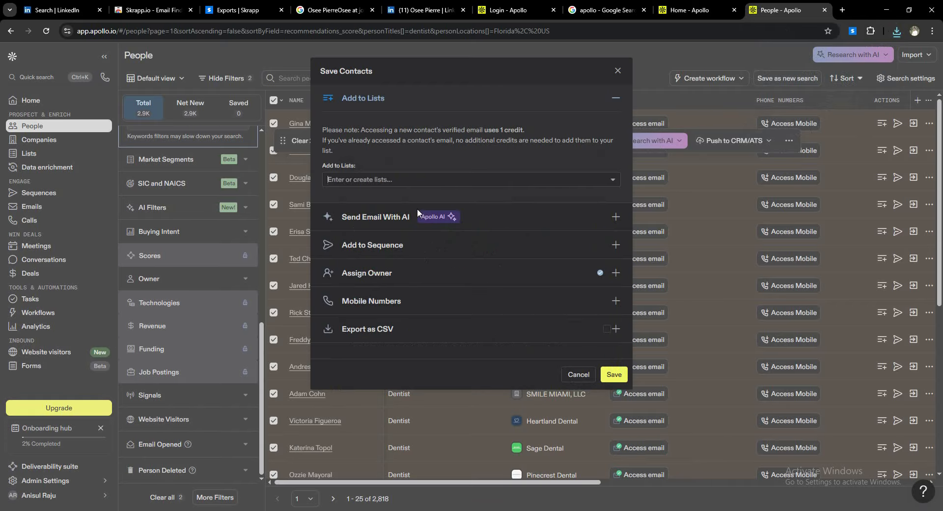
left_click(380, 179)
left_click(381, 162)
left_click(358, 179)
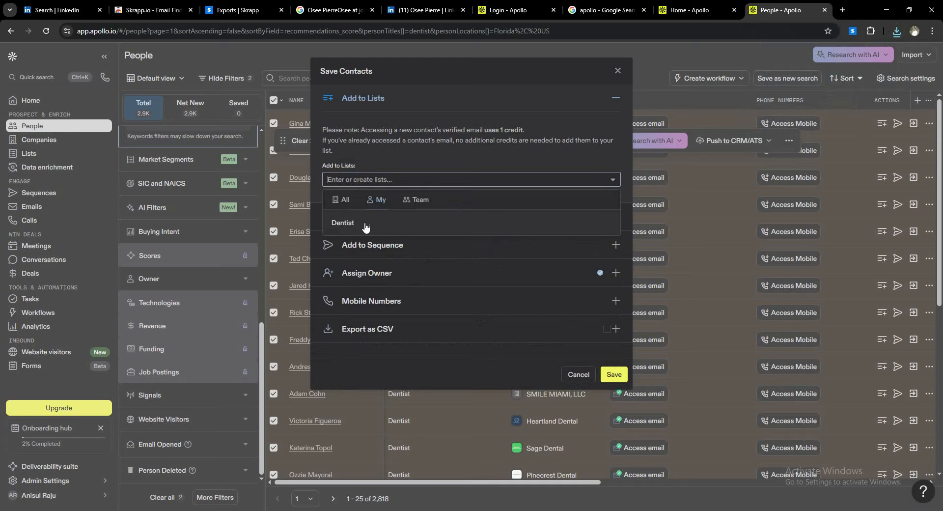
left_click(345, 224)
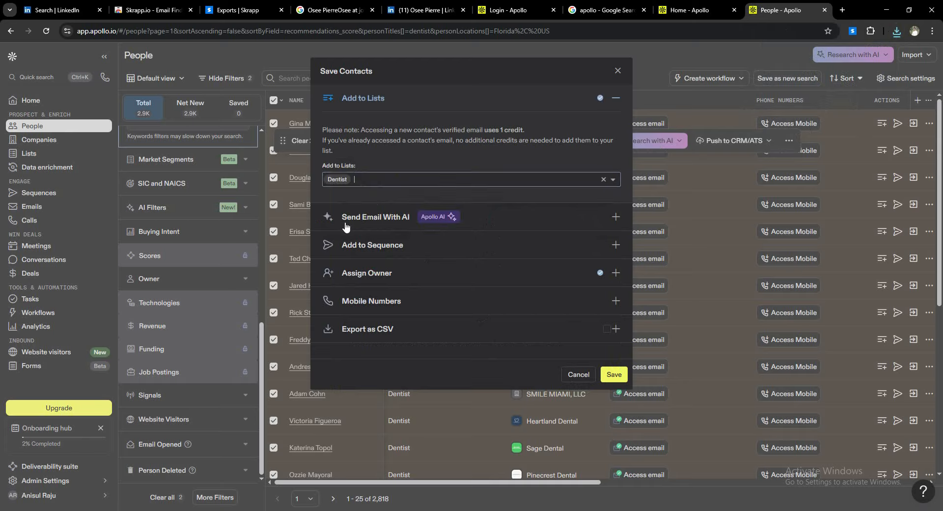
left_click(614, 375)
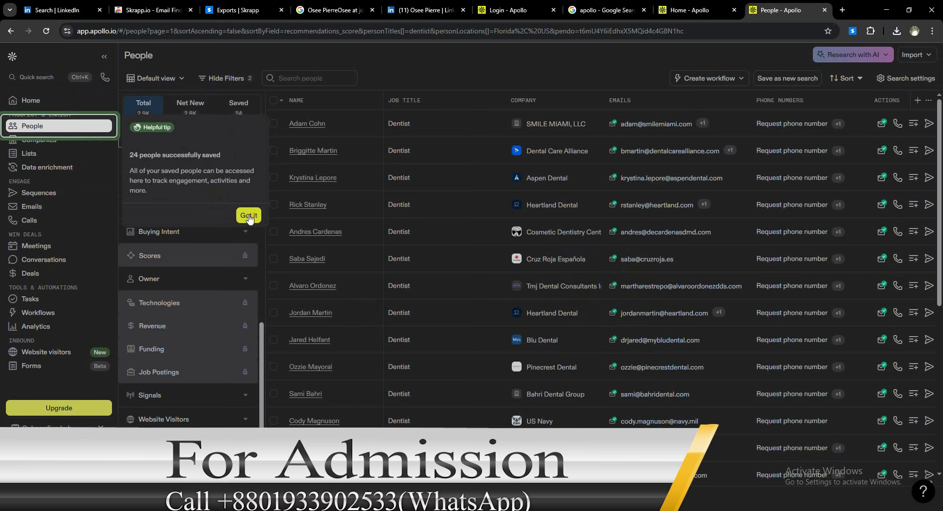
- Dismiss the people-saved tip, reselect all page-one dentists and start saving them
left_click(249, 217)
left_click(248, 214)
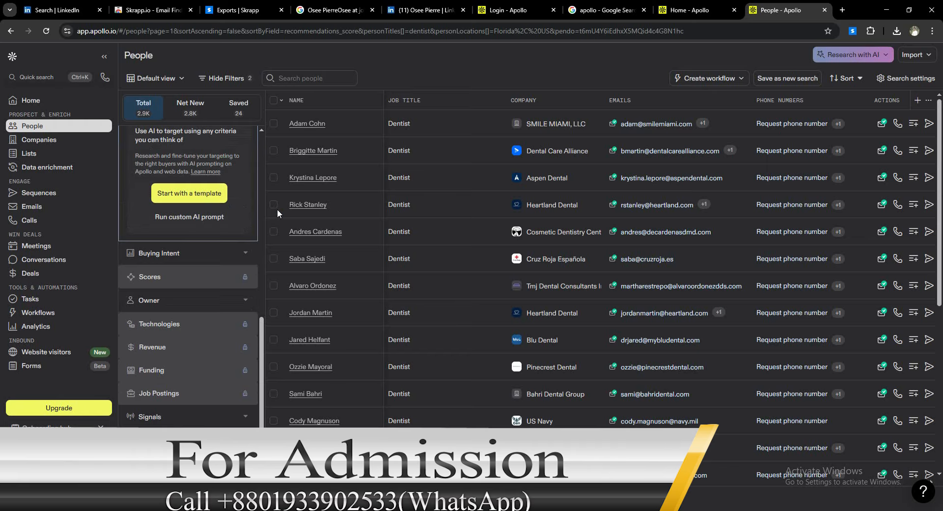
left_click(274, 101)
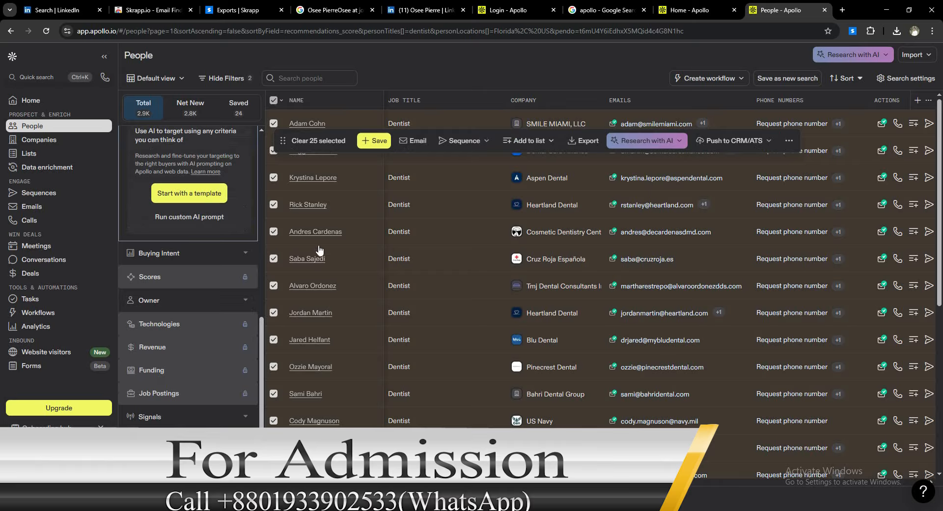
left_click(372, 141)
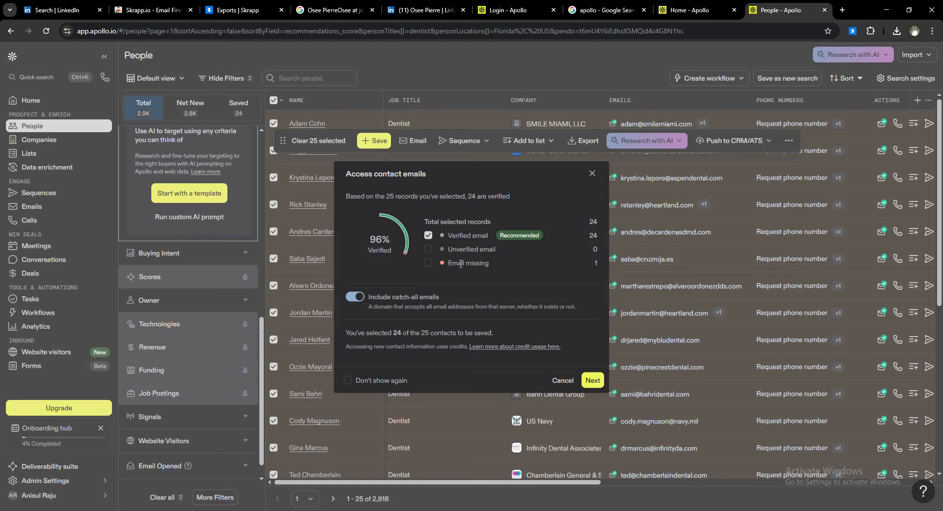
- Add the 24 verified-email dentists to the Dentist list
left_click(596, 380)
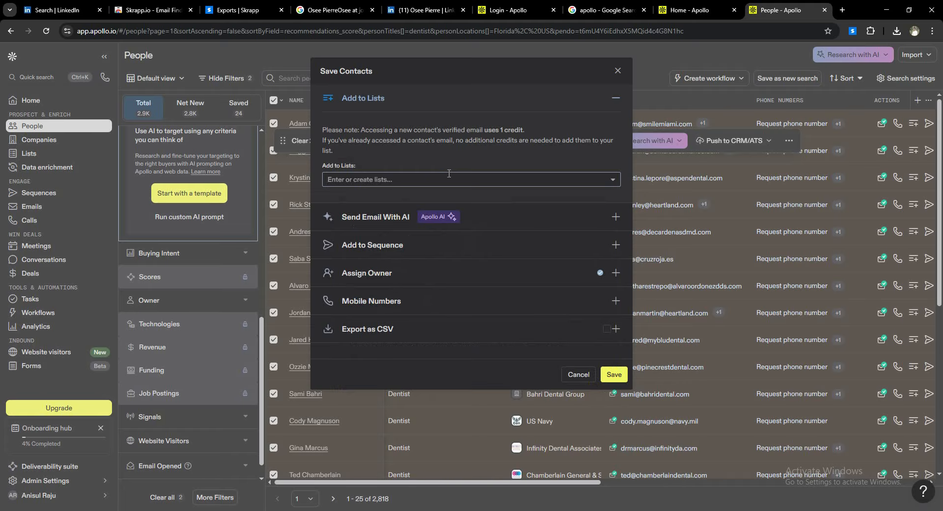
left_click(508, 179)
left_click(384, 221)
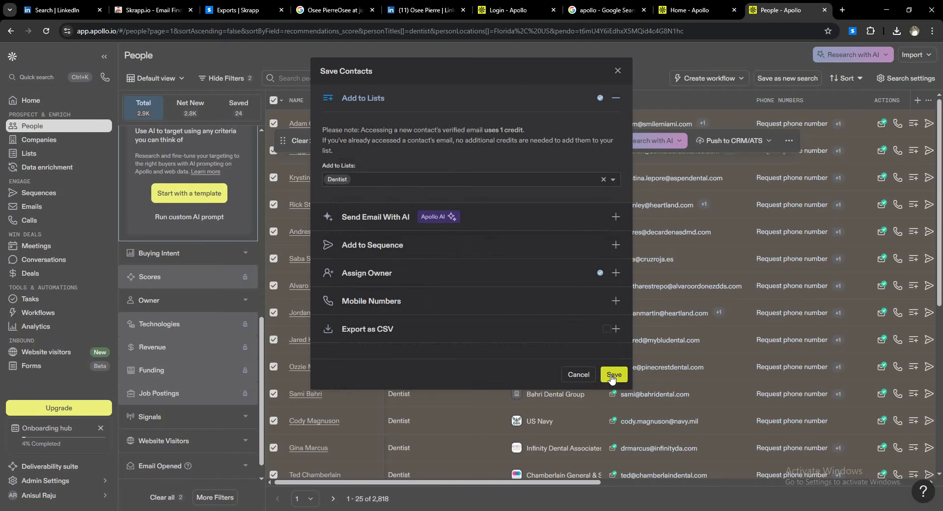
left_click(613, 375)
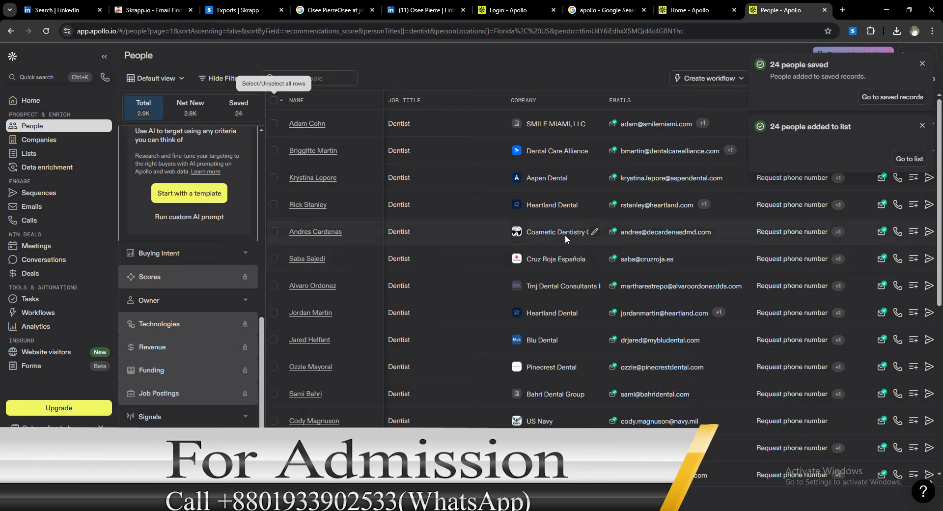
scroll(417, 266, "down", 6)
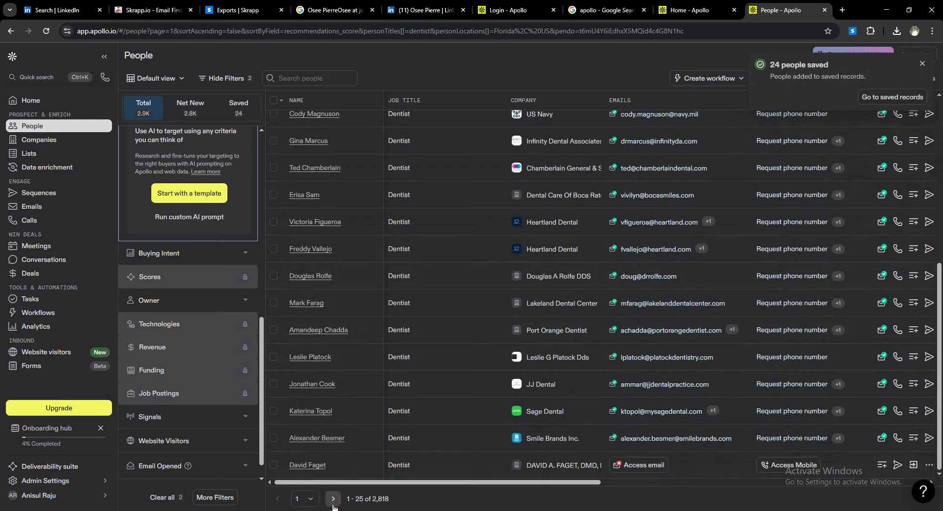
- Go to page two of the dentist results, select all 25 people and start saving them
left_click(333, 506)
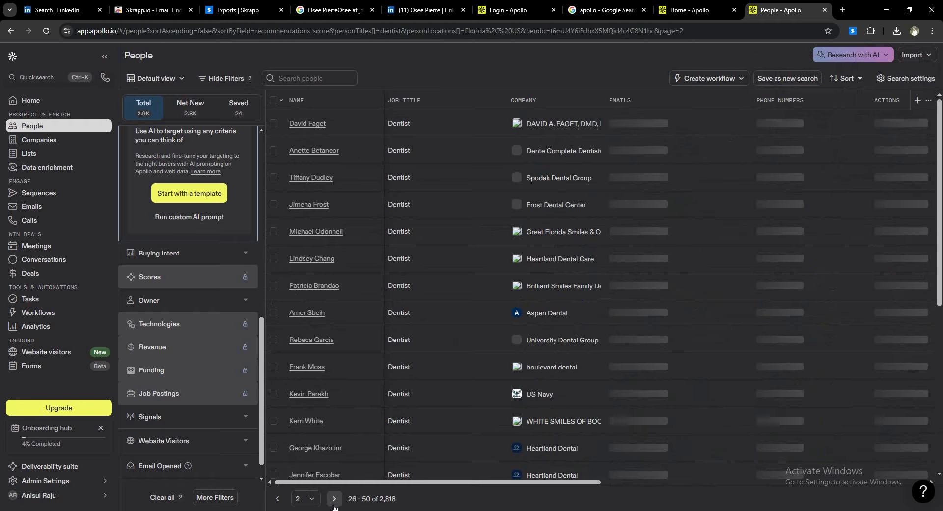
scroll(369, 408, "down", 2)
scroll(368, 408, "up", 3)
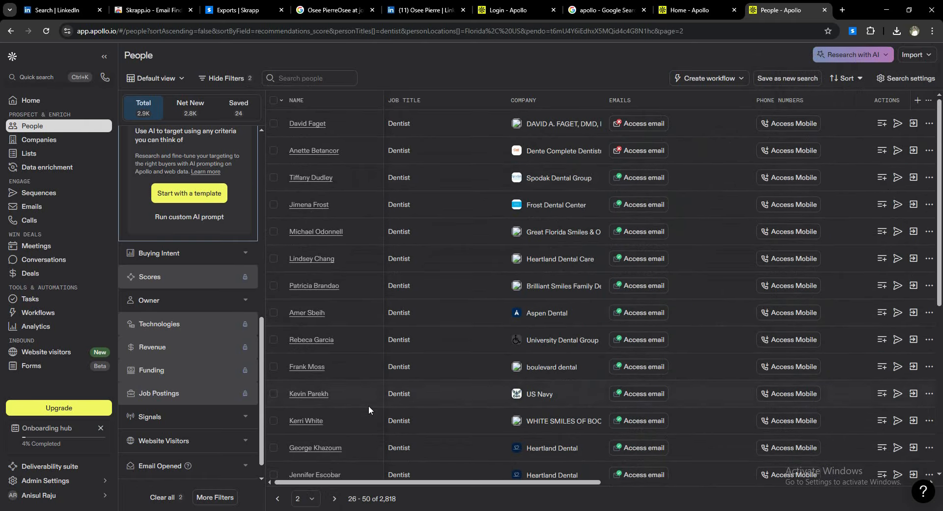
left_click(274, 102)
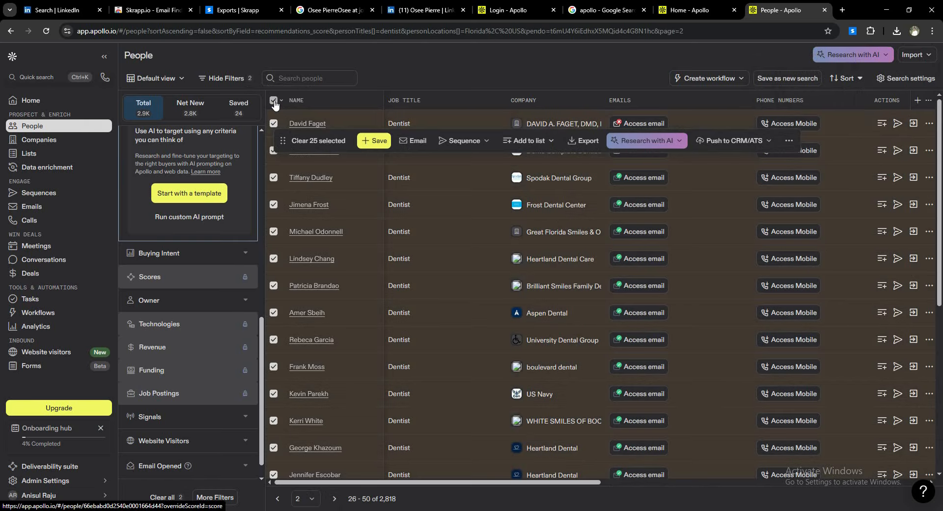
left_click(368, 142)
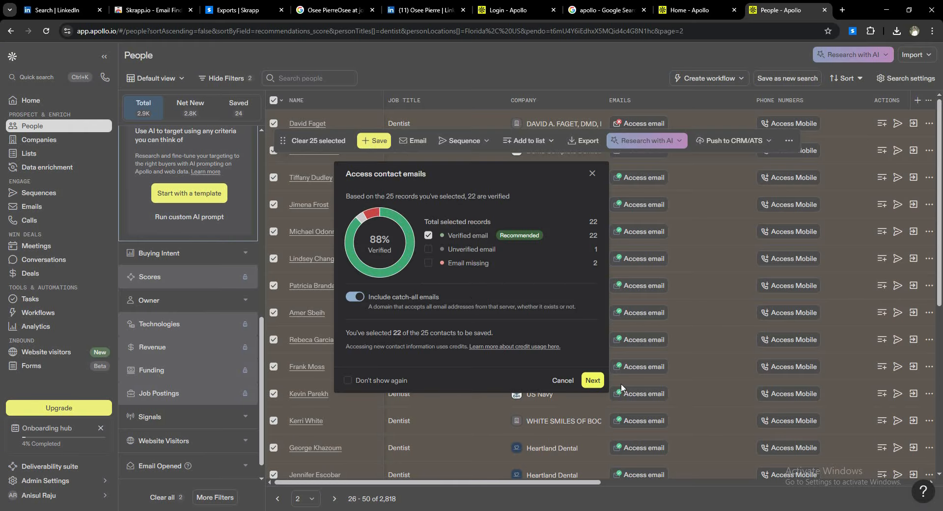
- Add page two's 22 verified-email dentists to the Dentist list
left_click(593, 380)
left_click(461, 180)
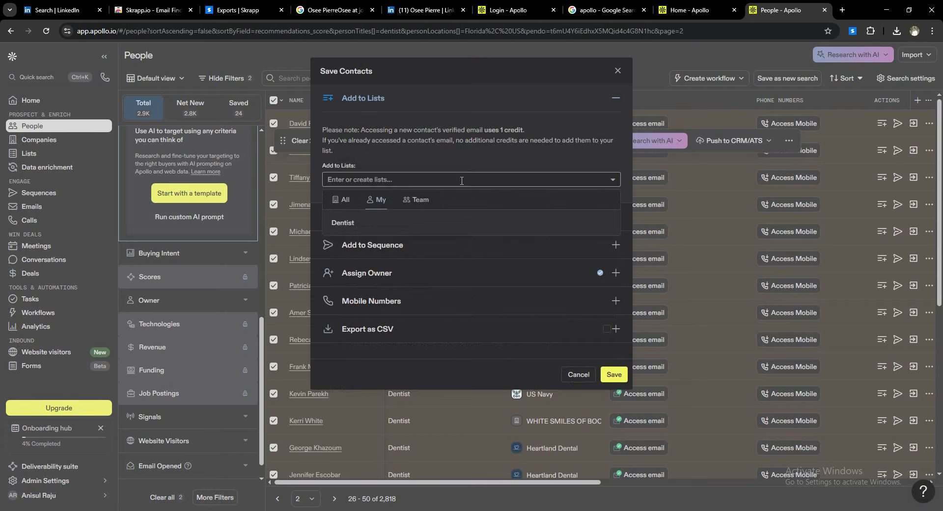
left_click(418, 222)
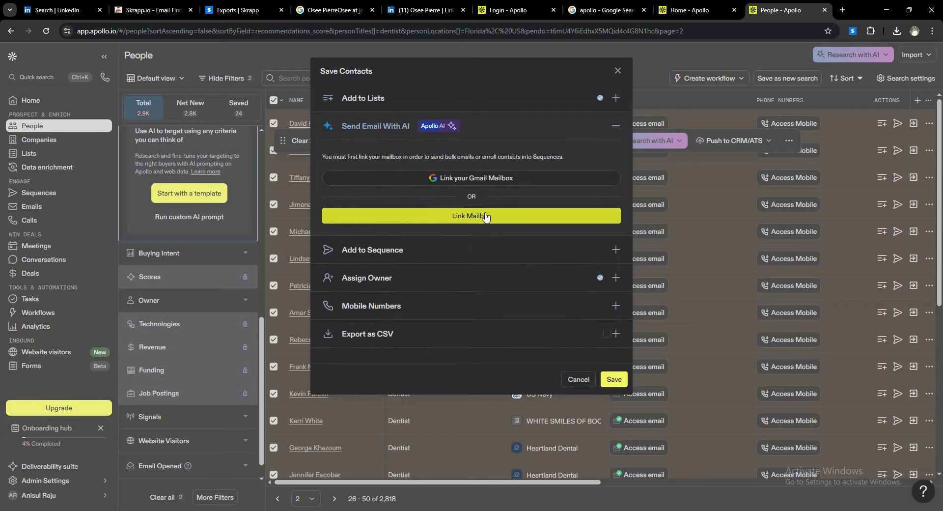
left_click(614, 379)
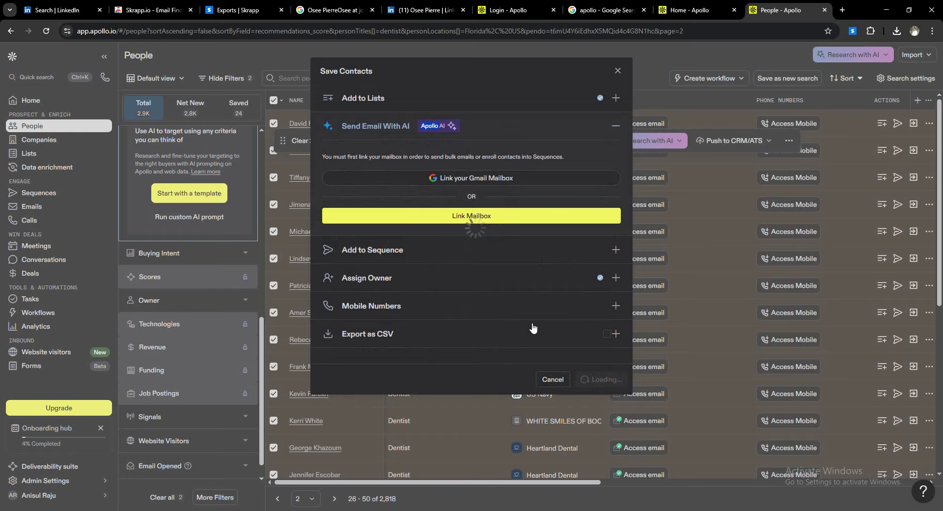
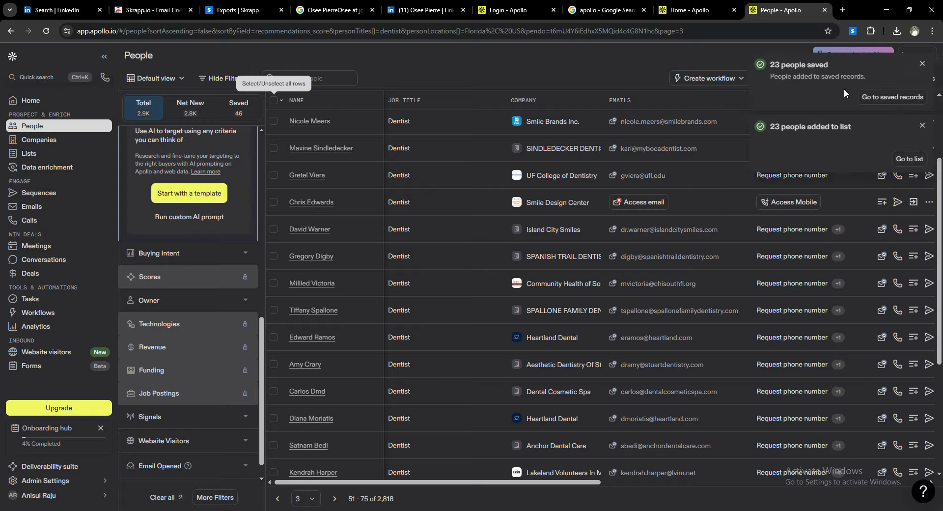
- Scroll down past the 23 saved page-3 dentist contacts
scroll(473, 273, "down", 4)
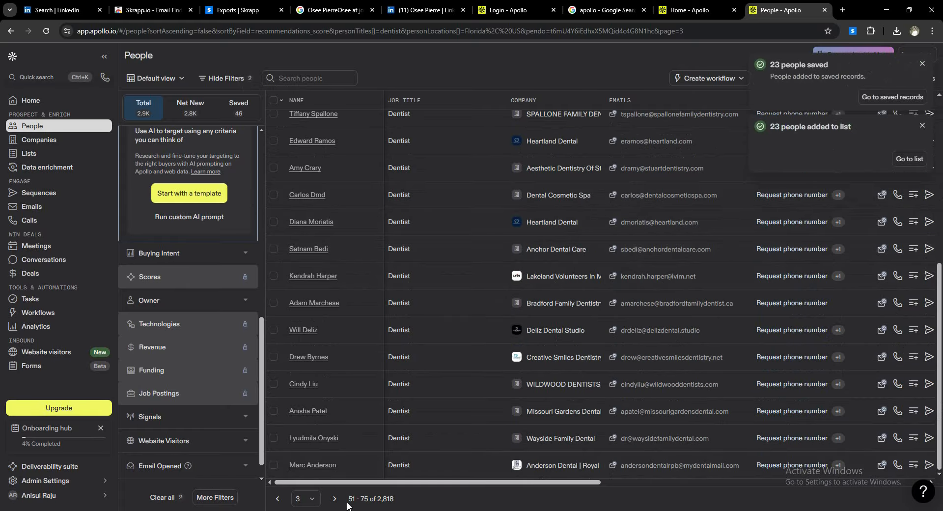
- Go to page 4 of the dentist results and look over its contacts
left_click(335, 500)
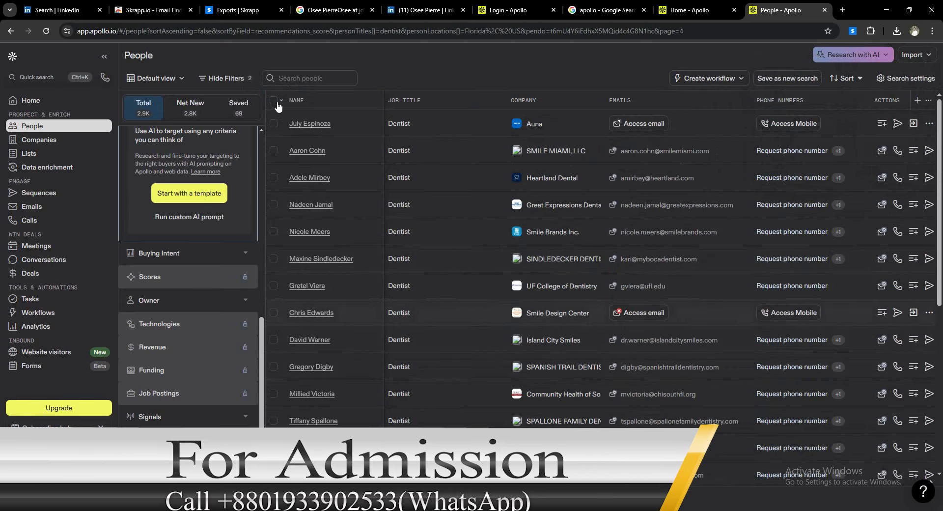
scroll(468, 341, "down", 5)
scroll(467, 342, "up", 5)
scroll(468, 341, "down", 6)
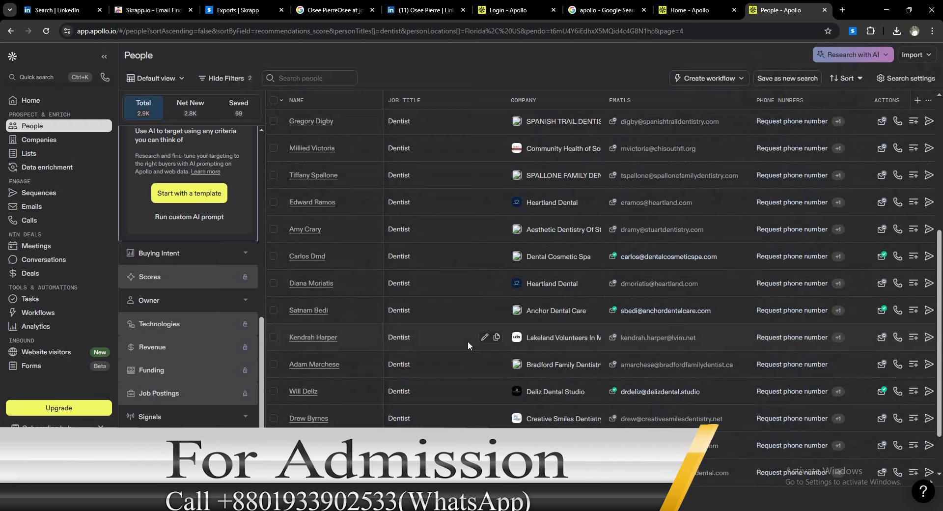
scroll(468, 341, "up", 5)
scroll(468, 341, "up", 2)
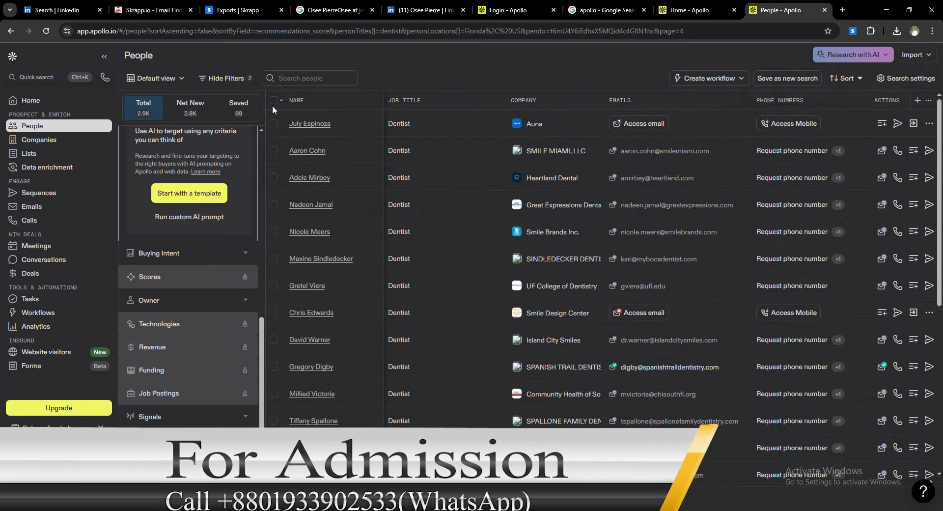
scroll(367, 273, "down", 6)
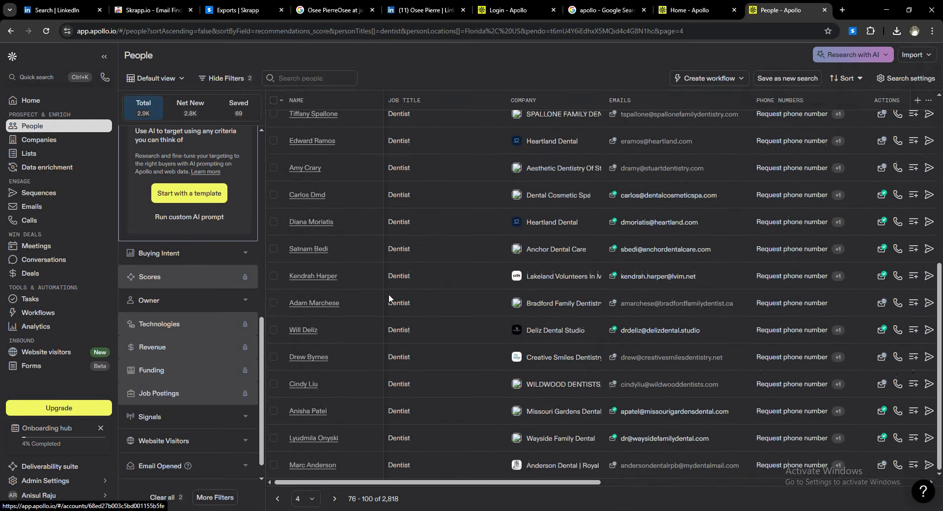
scroll(388, 294, "up", 6)
scroll(389, 298, "down", 6)
scroll(335, 245, "up", 6)
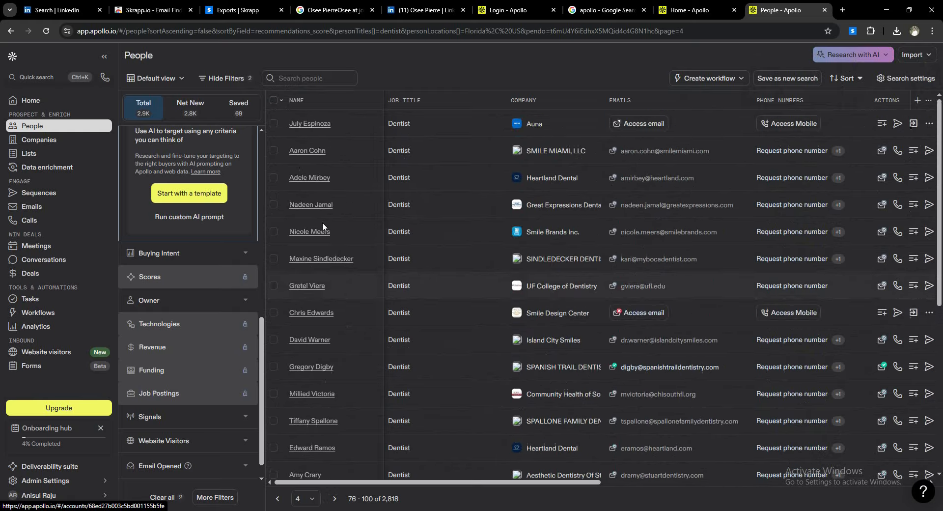
- Select all 25 contacts on page 4 and save the 23 verified ones to the Dentist list
left_click(273, 100)
left_click(370, 142)
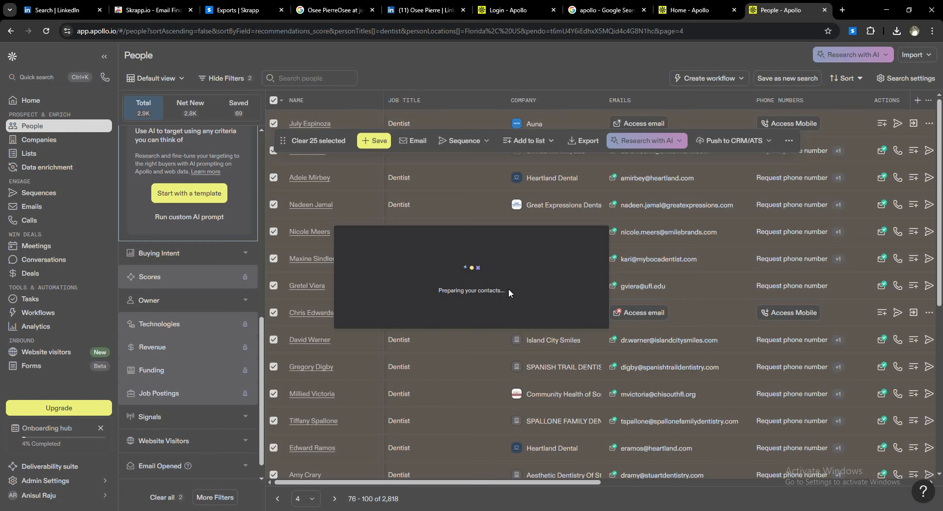
left_click(593, 380)
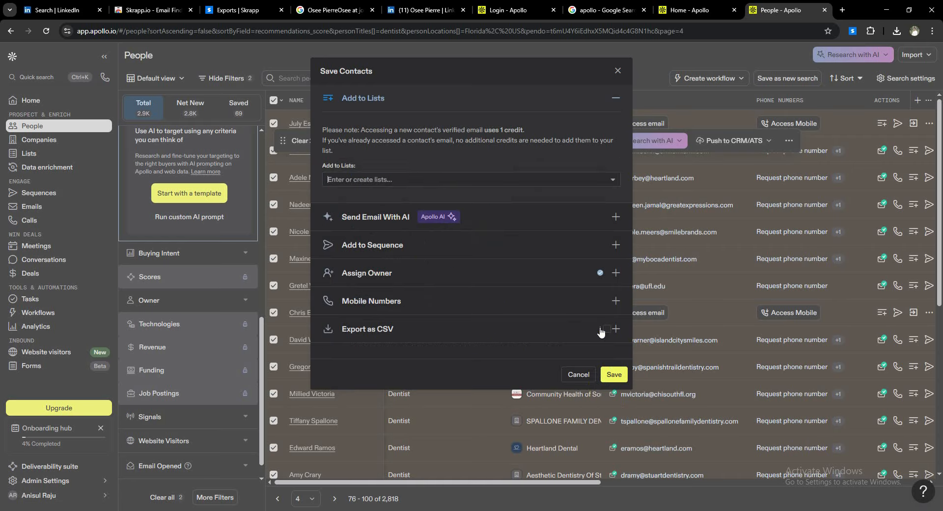
left_click(433, 218)
left_click(414, 225)
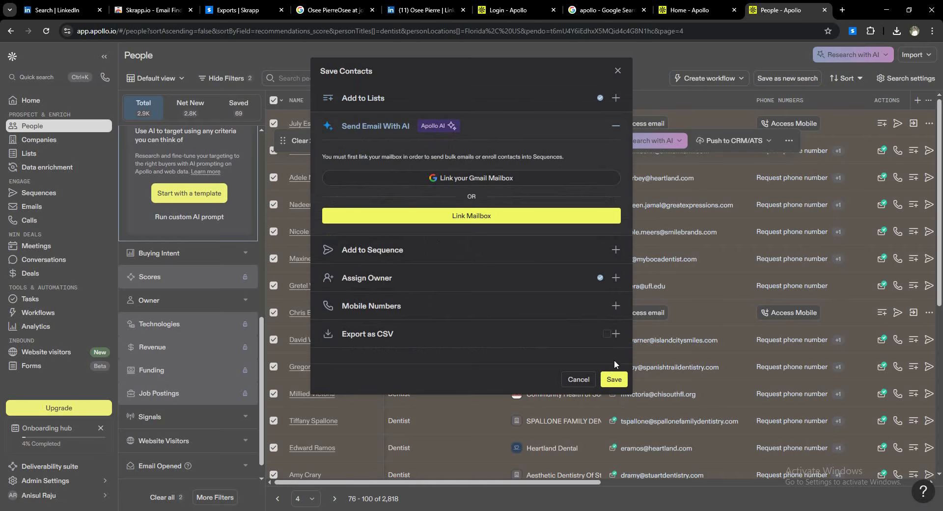
left_click(614, 380)
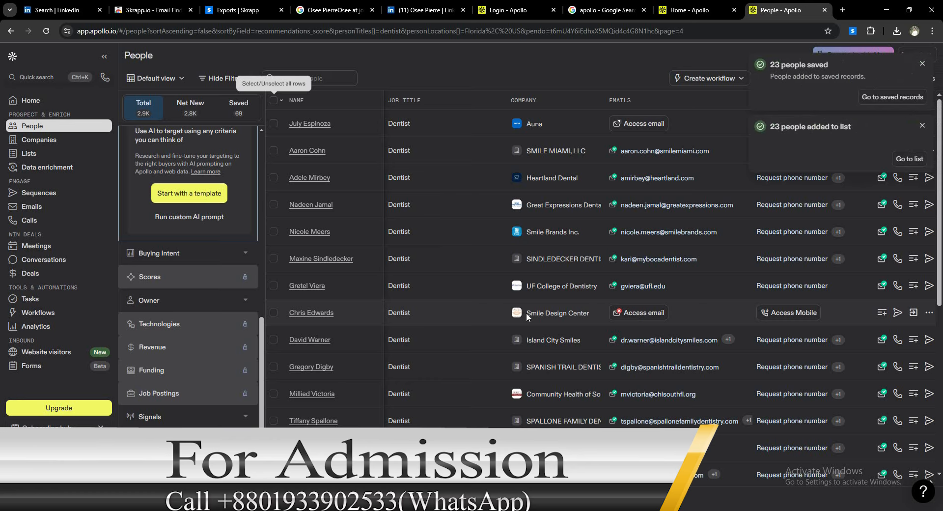
scroll(526, 313, "down", 6)
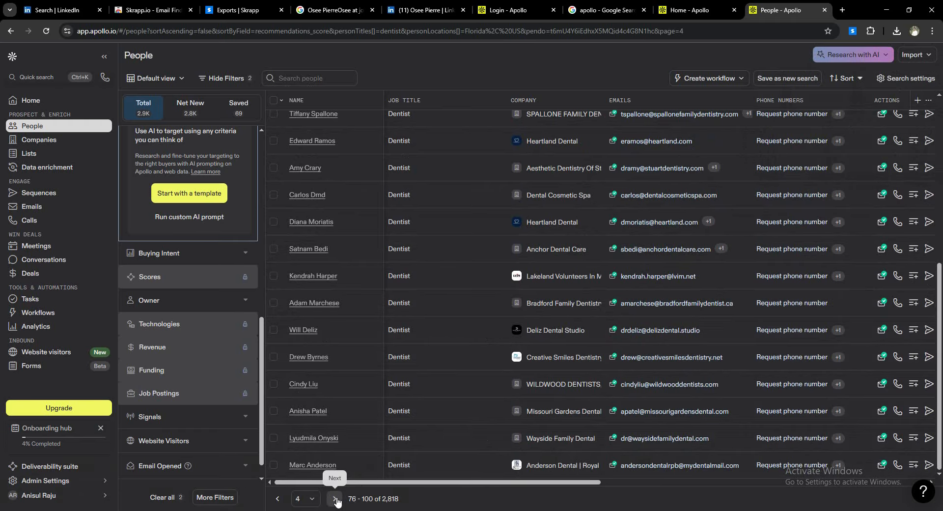
- Go to page 5, select all 25 contacts and start saving them
left_click(335, 499)
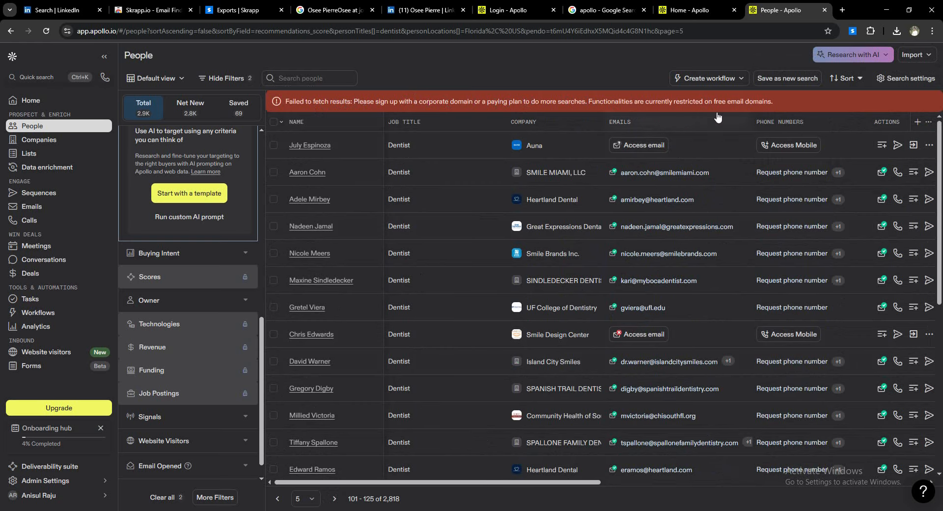
scroll(307, 238, "down", 2)
scroll(282, 279, "up", 2)
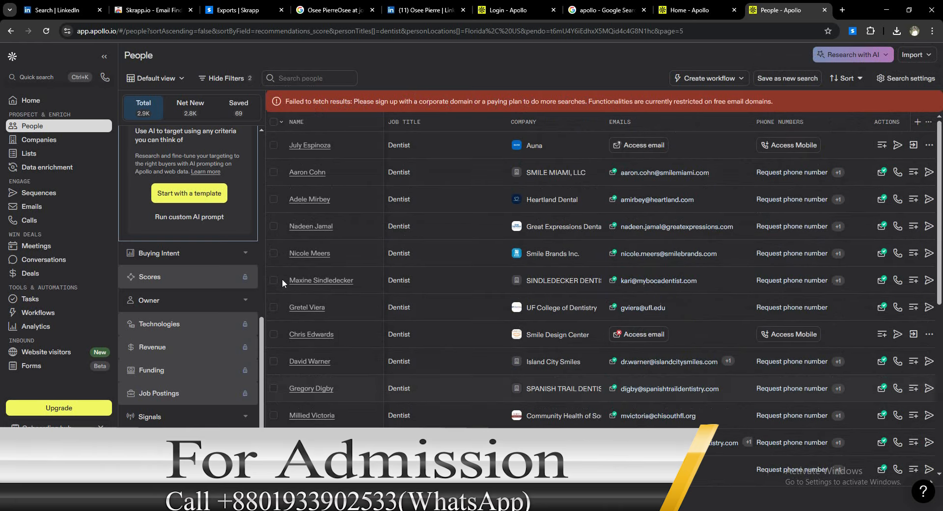
left_click(274, 122)
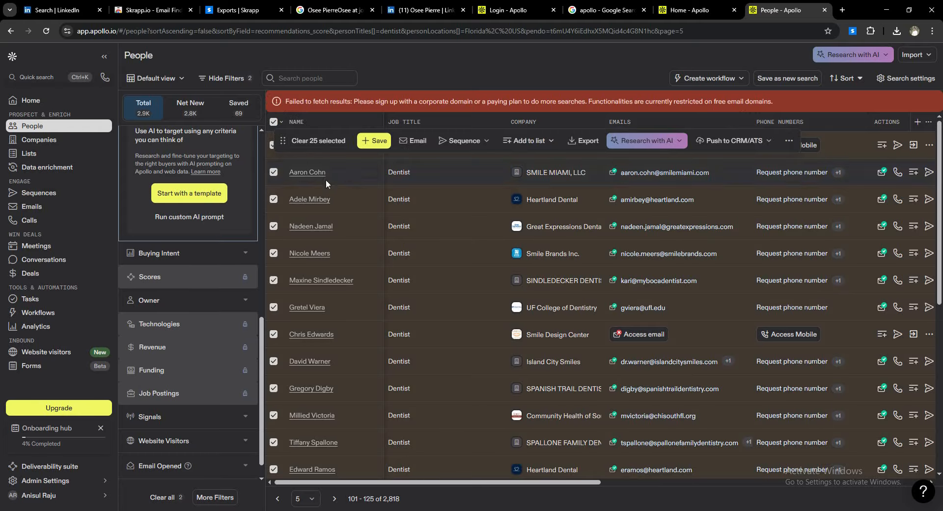
left_click(375, 142)
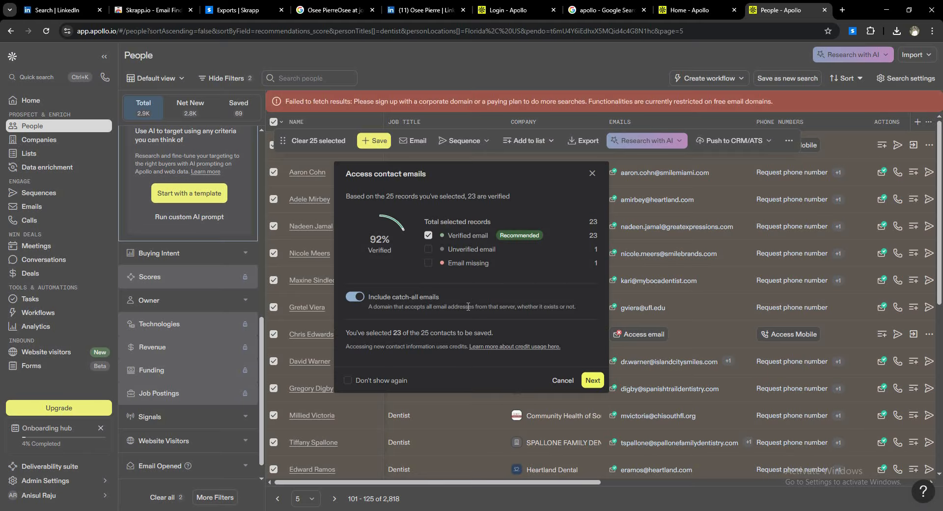
- Add page 5's 23 verified contacts to the Dentist list and try page 6
left_click(593, 380)
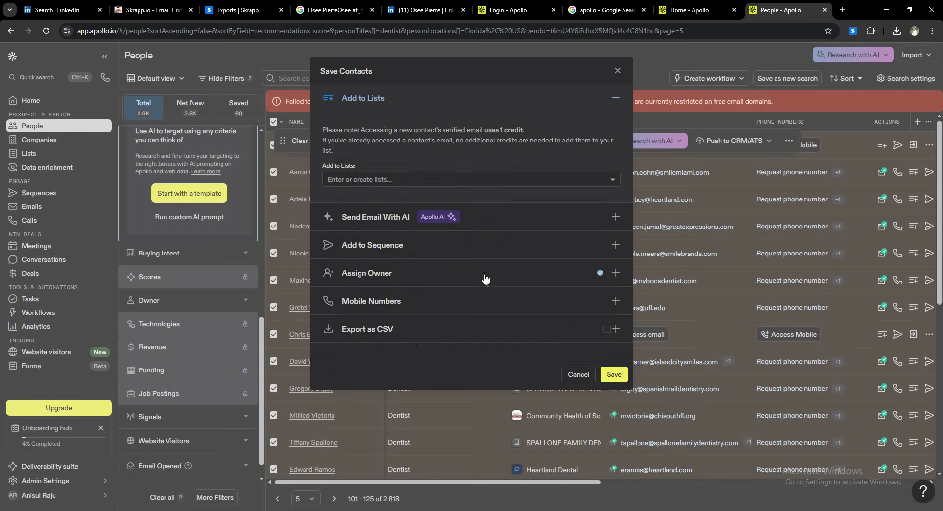
left_click(438, 180)
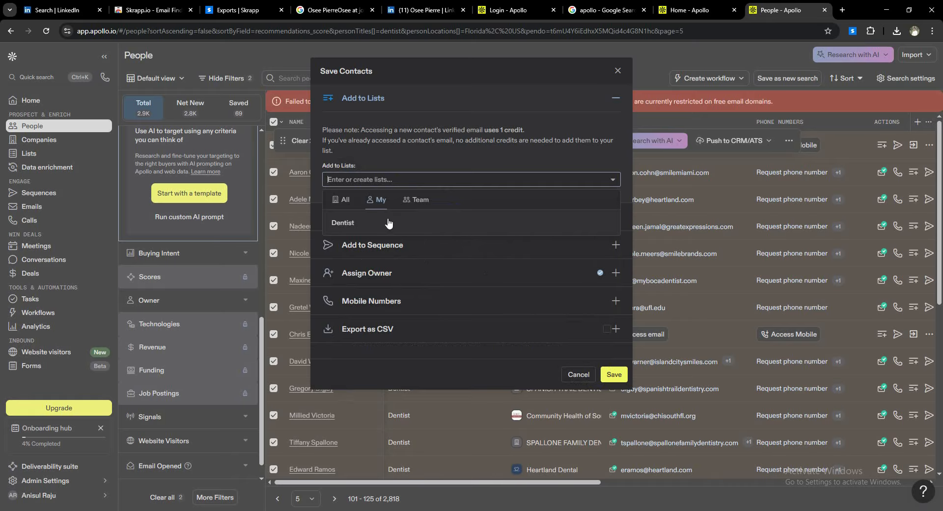
left_click(388, 223)
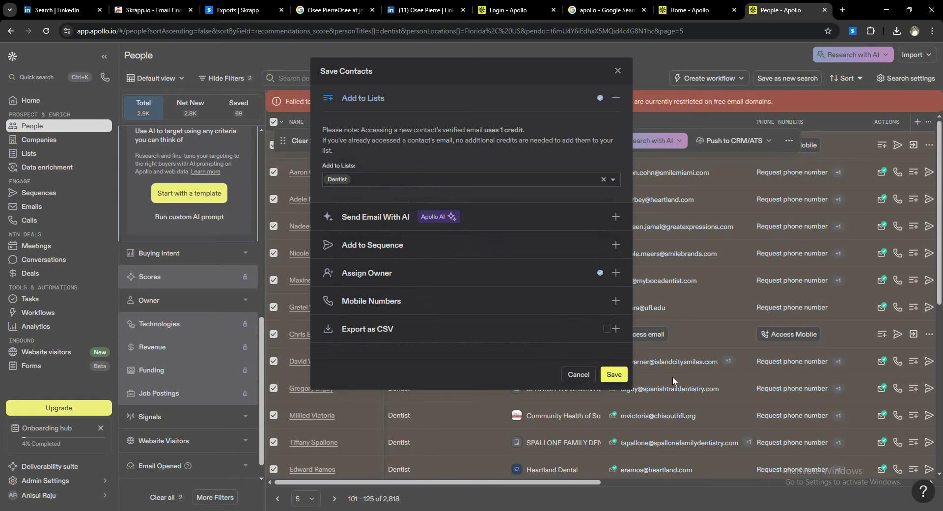
left_click(616, 375)
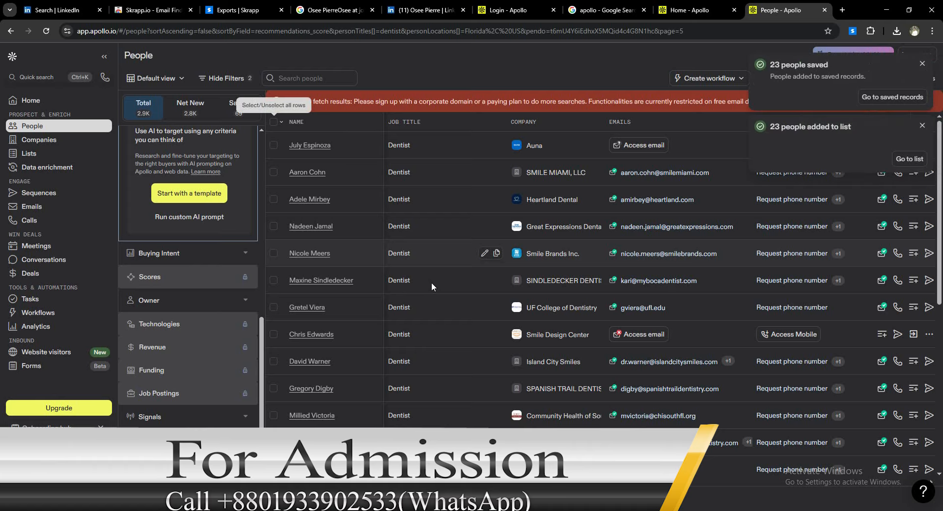
scroll(420, 391, "down", 7)
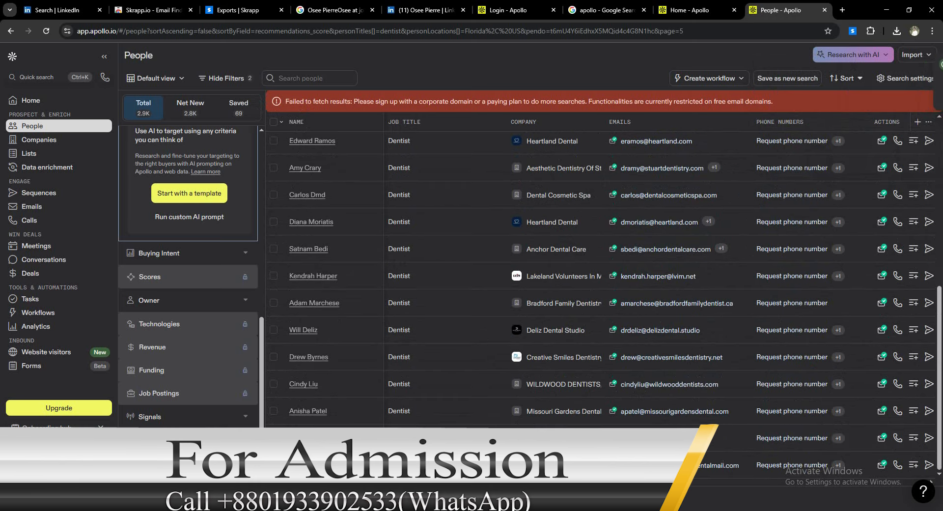
left_click(335, 497)
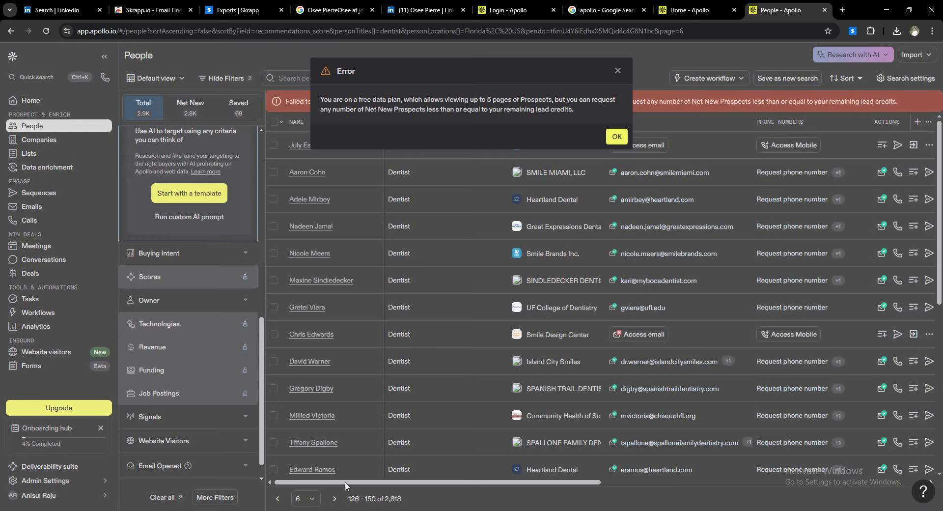
- Dismiss the page-limit error and stay on page 6 of the results
left_click(310, 499)
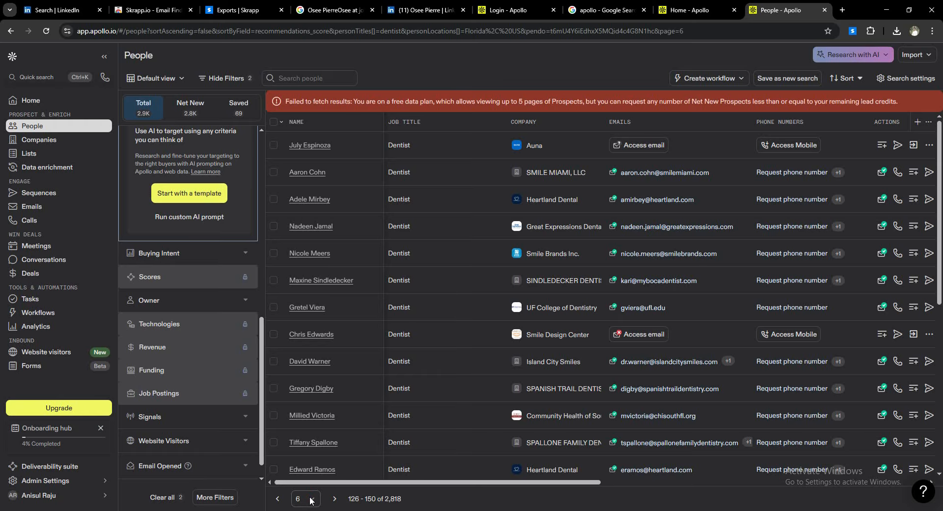
left_click(311, 499)
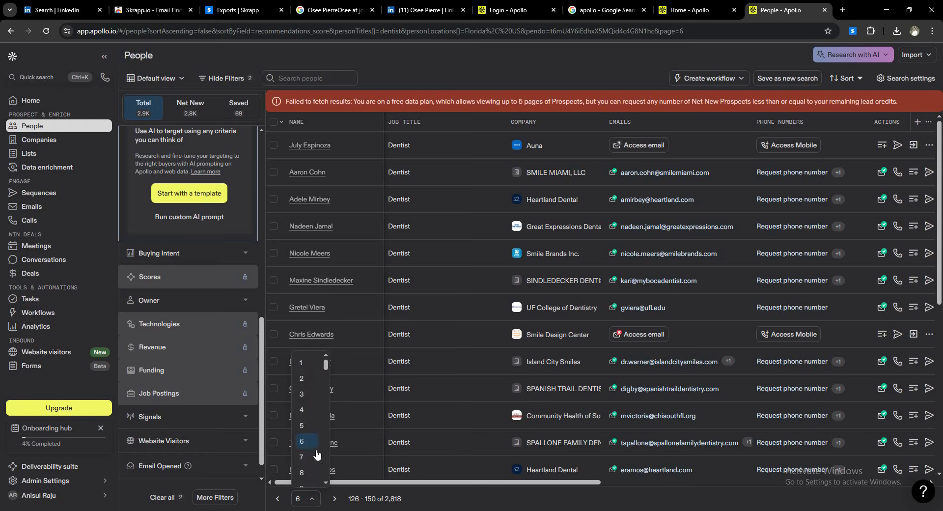
scroll(317, 454, "down", 18)
scroll(317, 455, "down", 4)
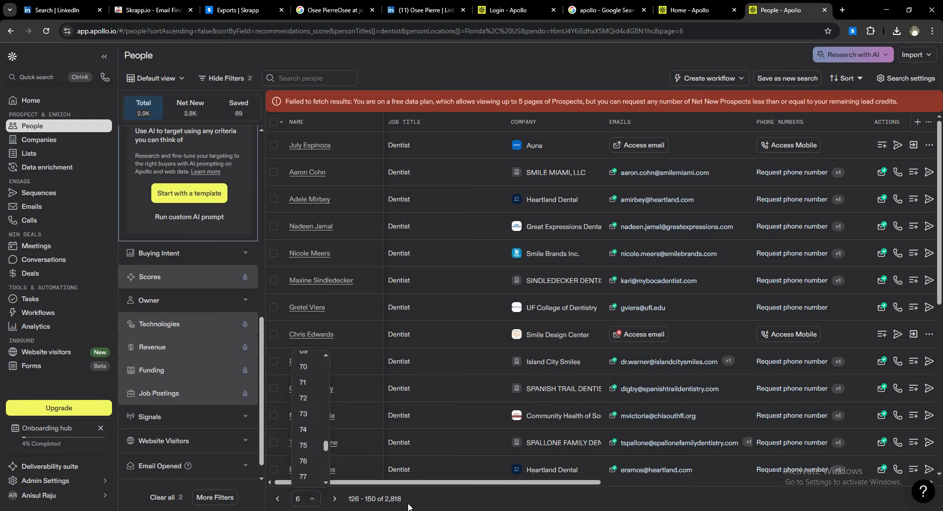
left_click(448, 507)
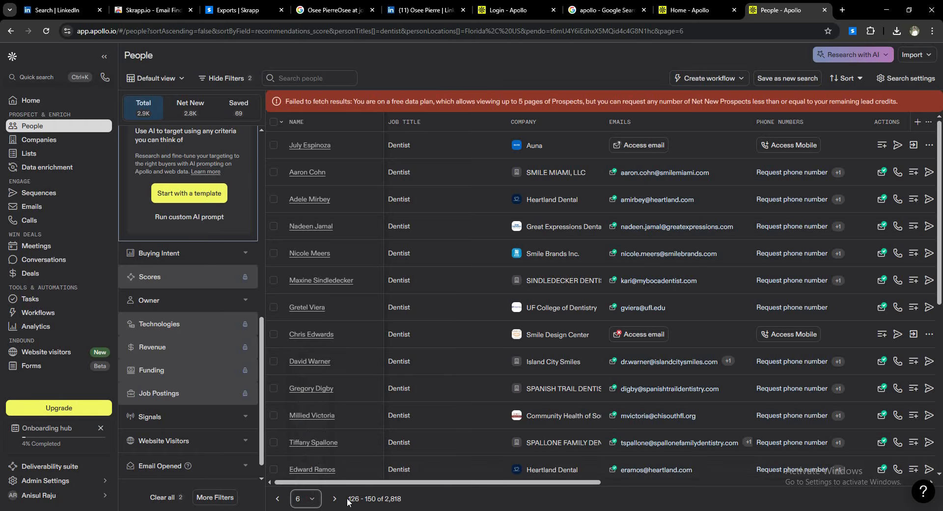
- Save page 6's 23 verified dentist contacts to the Dentist list, then go to page 7
left_click(274, 122)
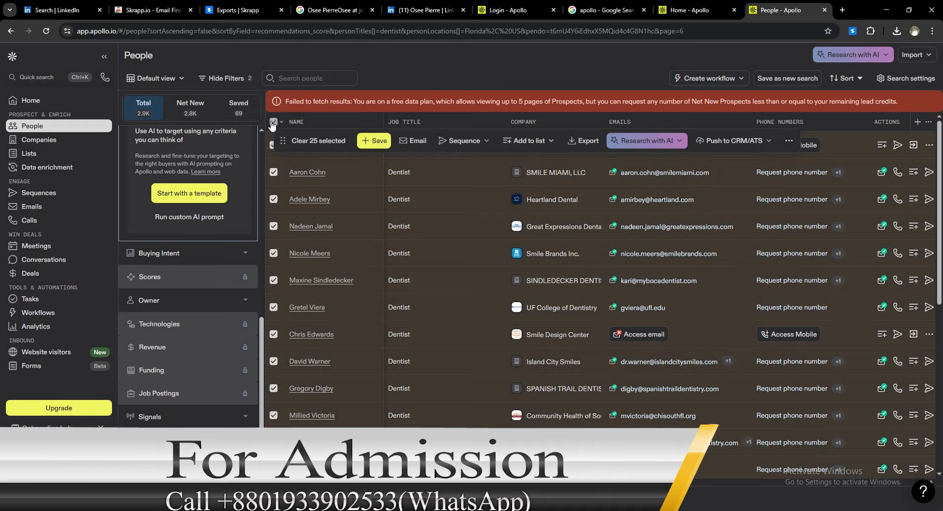
left_click(375, 141)
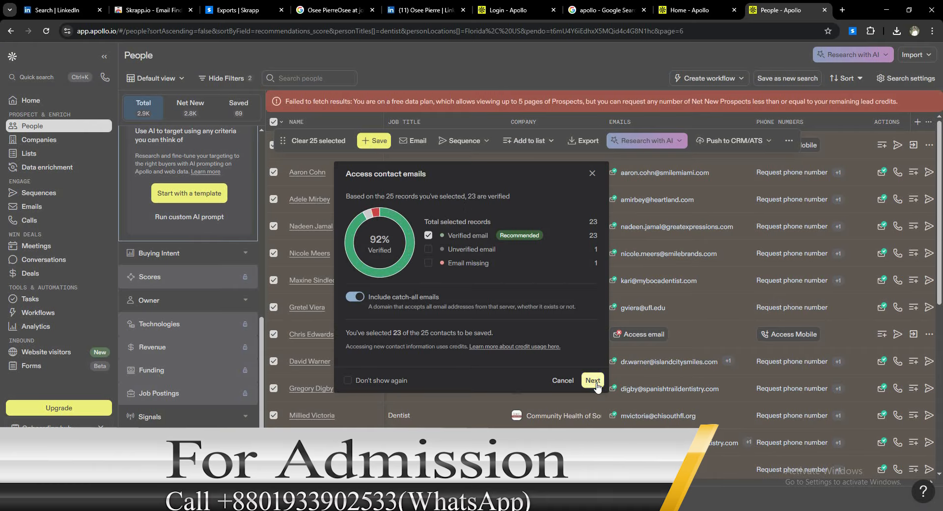
left_click(593, 380)
left_click(458, 181)
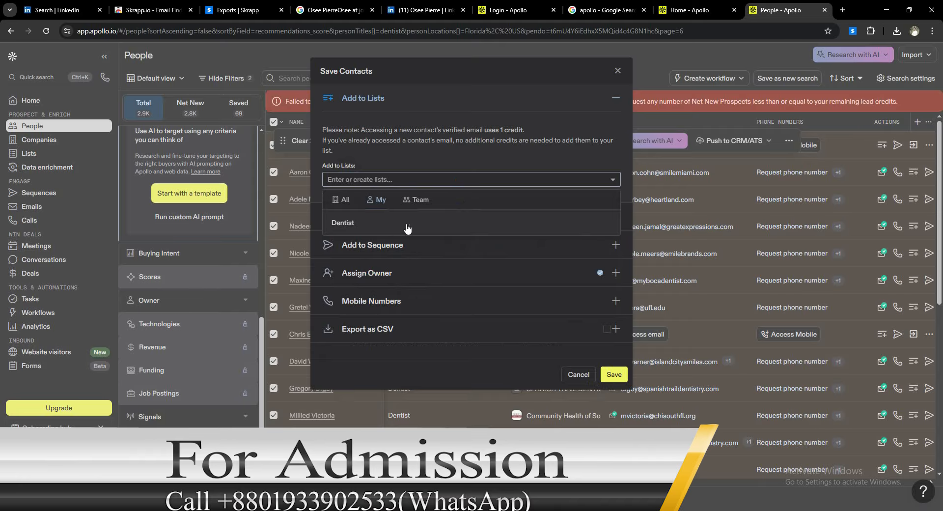
left_click(343, 224)
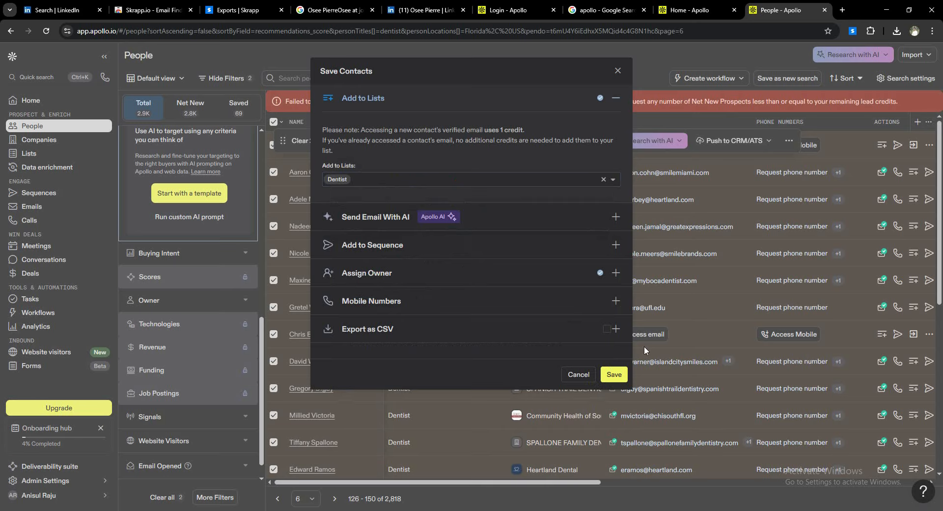
left_click(614, 375)
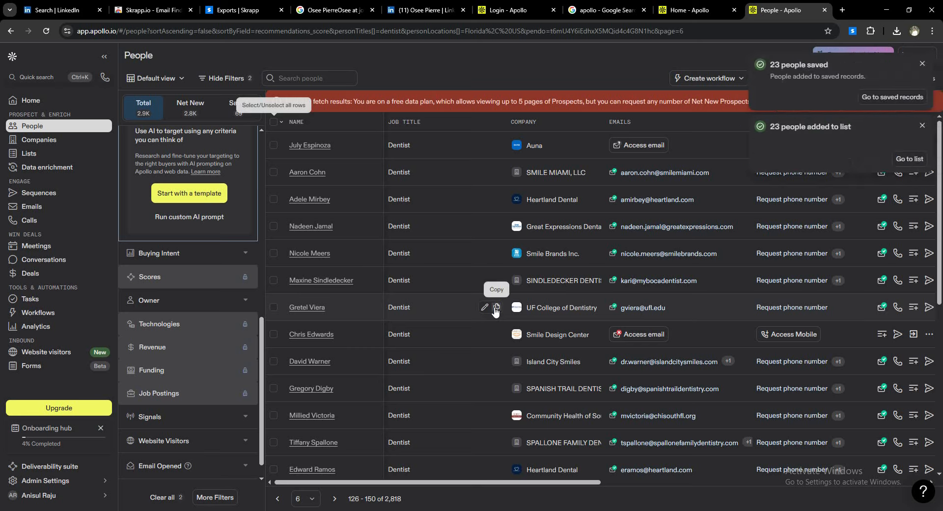
scroll(476, 323, "down", 6)
left_click(335, 499)
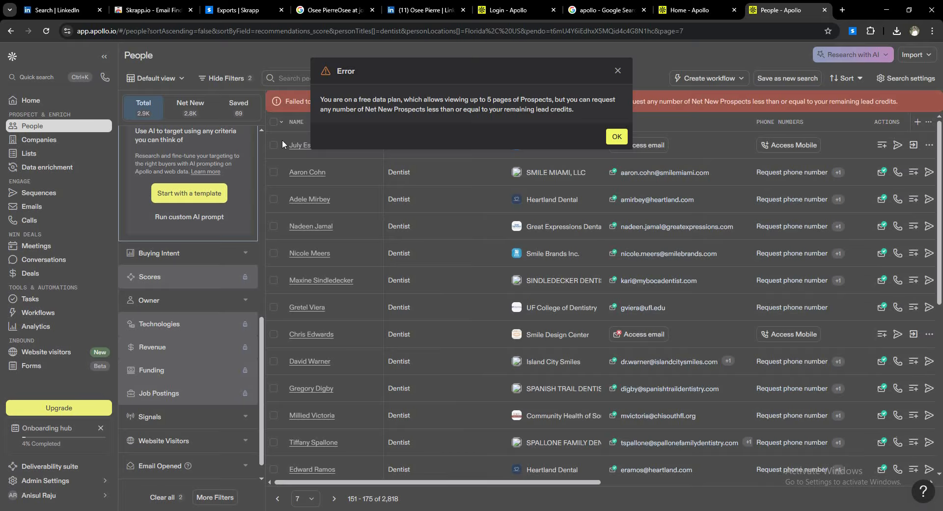
- Dismiss the limit error, select all 25 contacts on page 7 and start saving
left_click(618, 137)
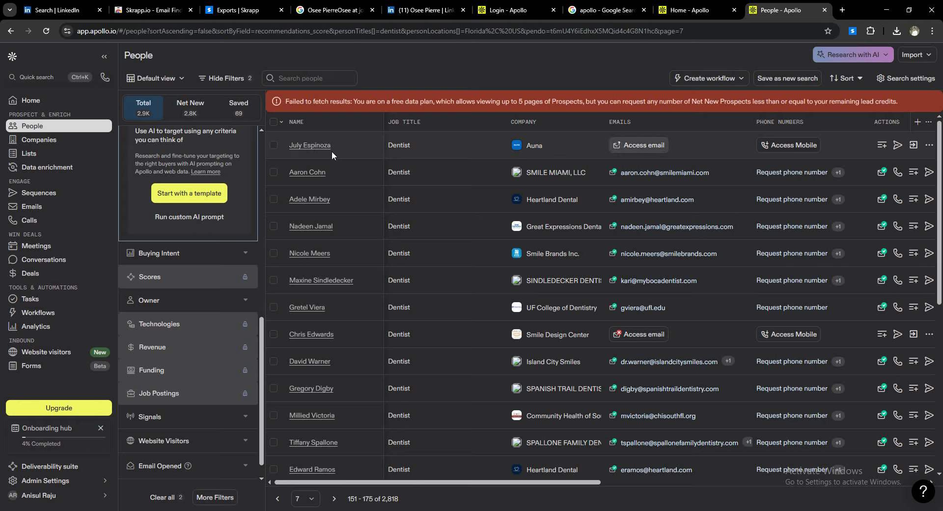
left_click(273, 123)
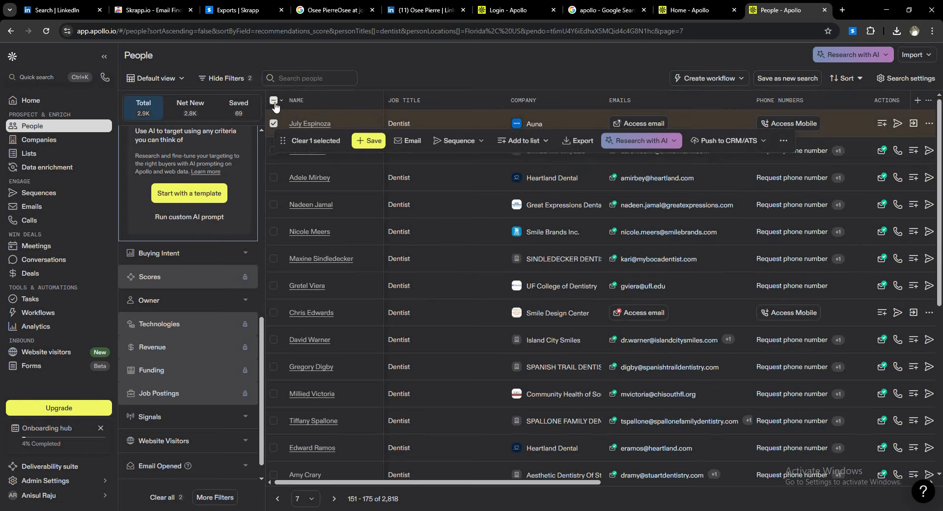
left_click(274, 100)
left_click(372, 142)
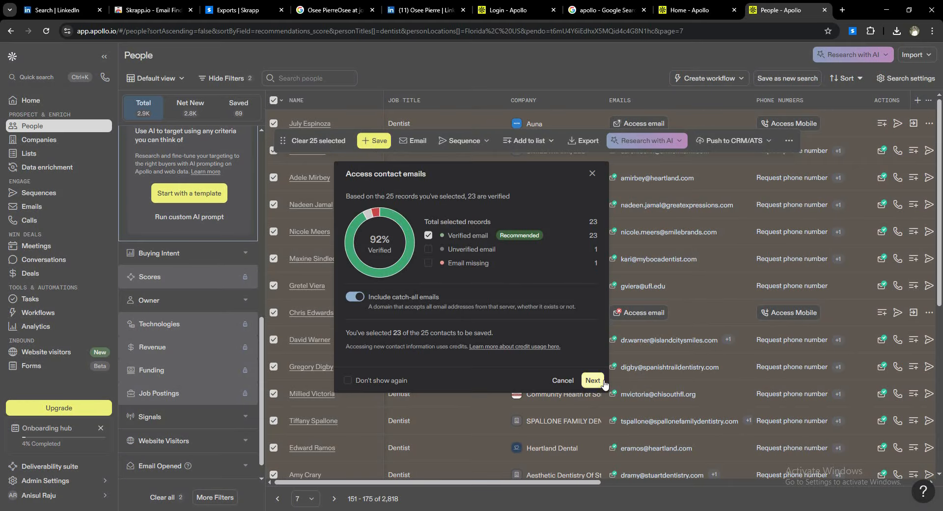
- Add the 23 verified contacts to the Dentist list and move to page 8
left_click(592, 379)
left_click(432, 179)
left_click(388, 226)
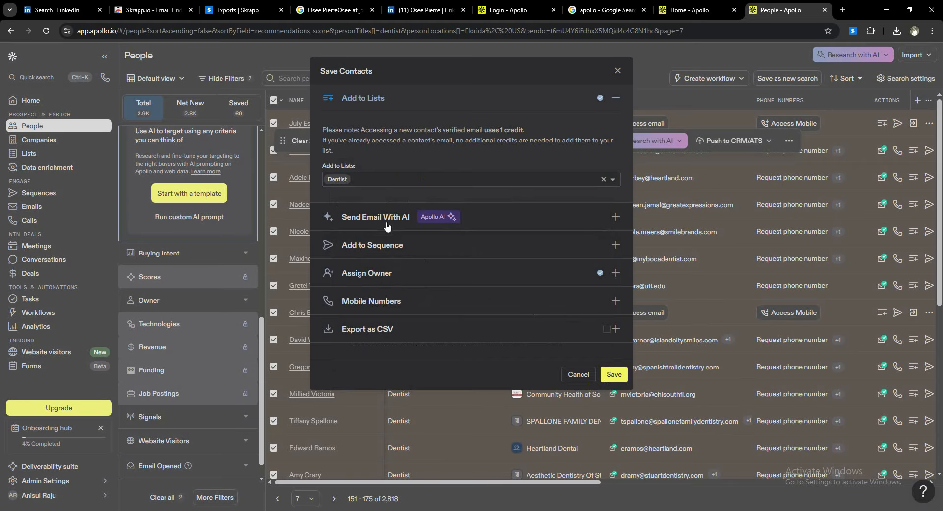
left_click(614, 374)
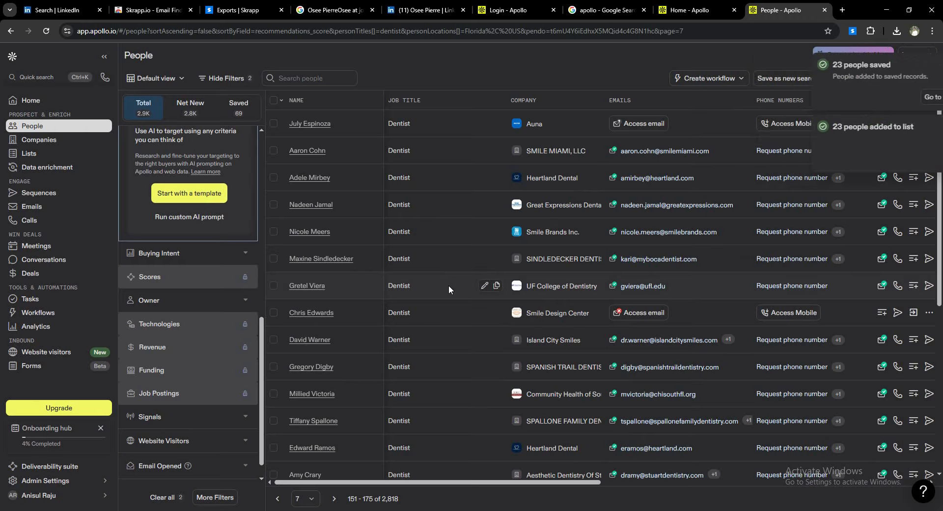
scroll(423, 317, "down", 7)
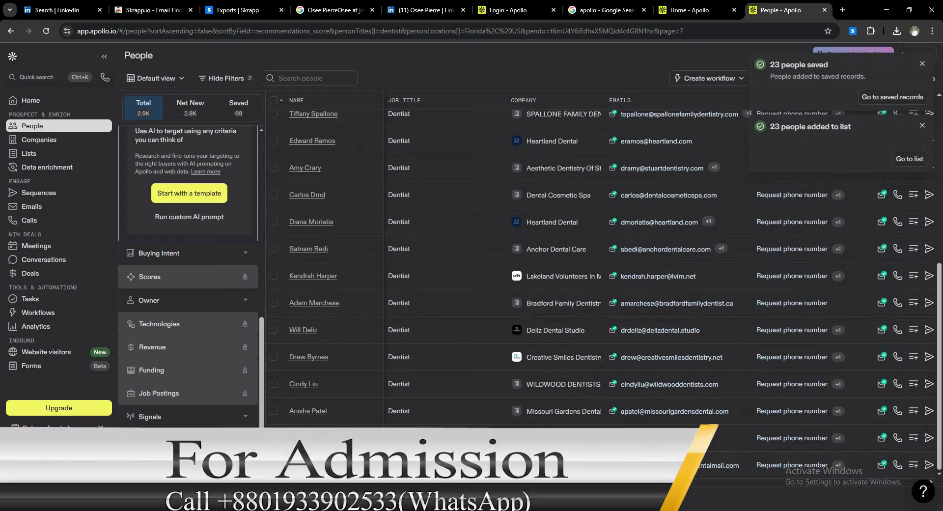
left_click(335, 499)
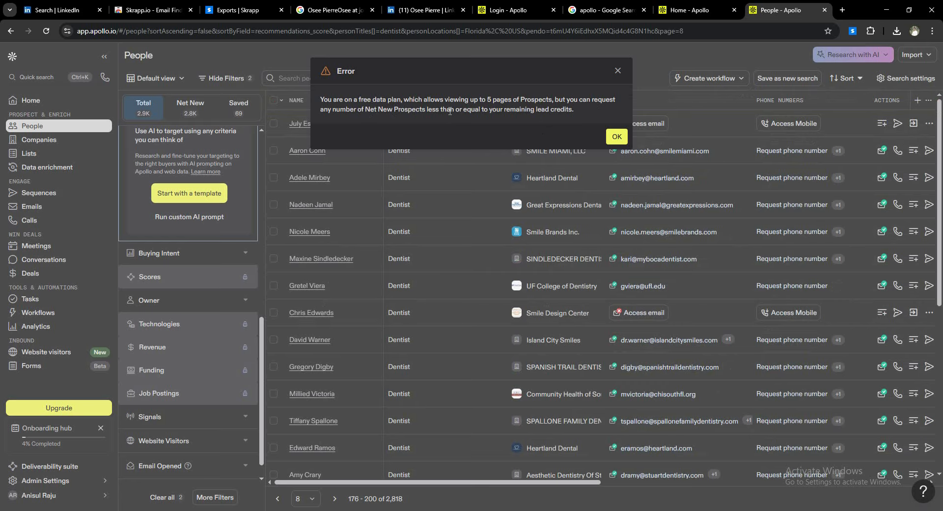
- Dismiss the limit error, select all 25 contacts on page 8 and start saving
left_click(618, 137)
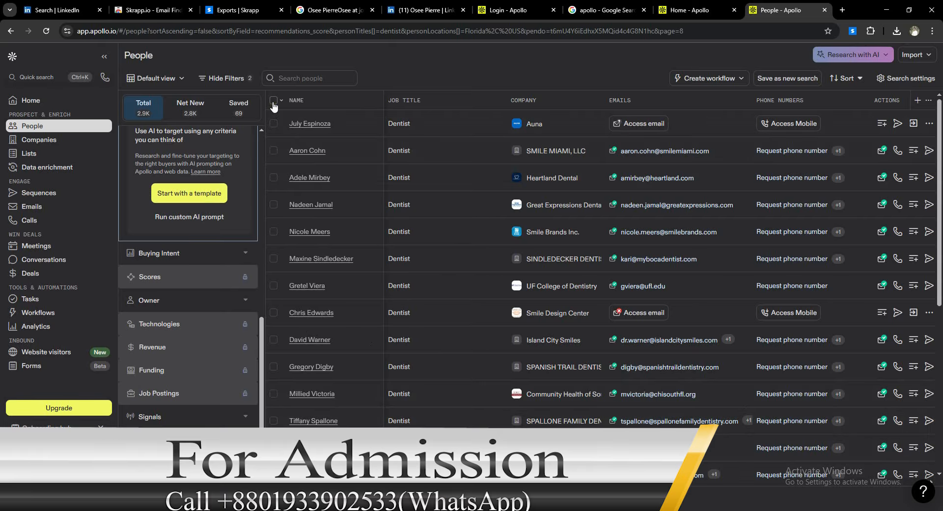
left_click(273, 100)
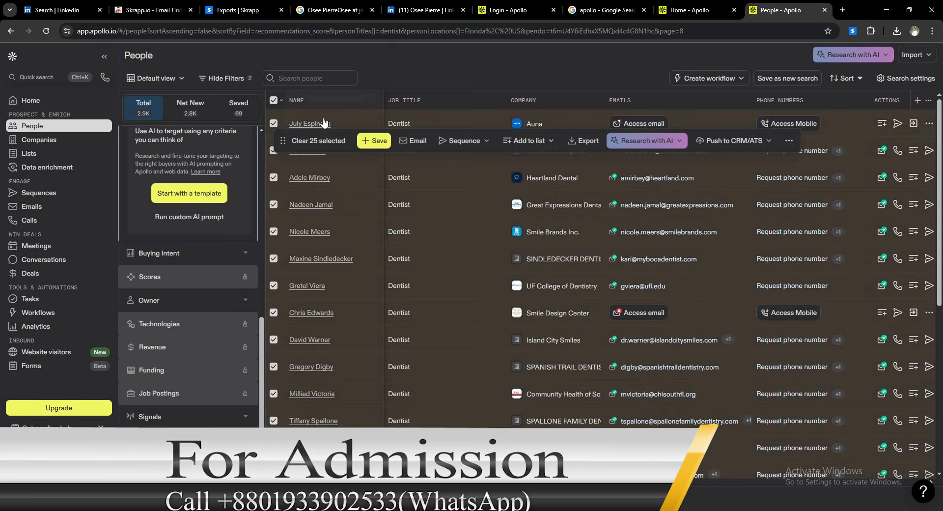
left_click(376, 141)
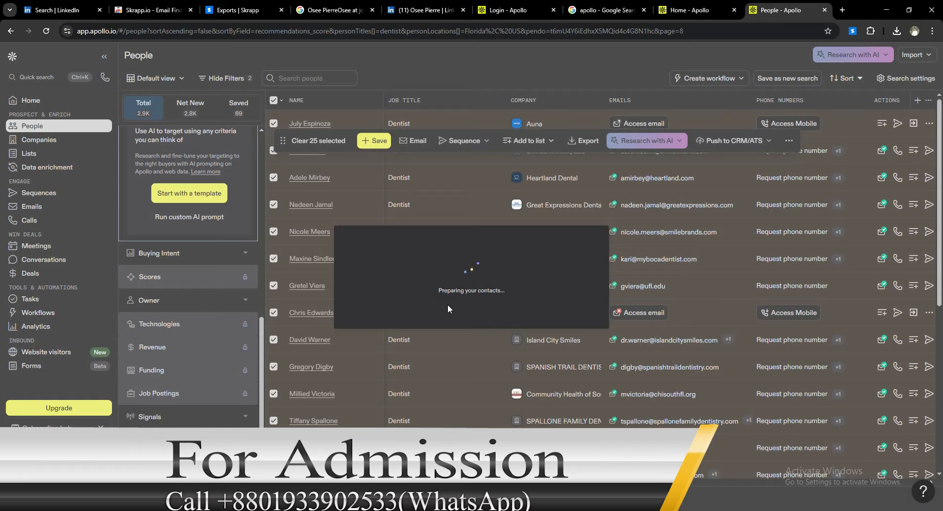
- Add the 23 verified contacts to the Dentist list, dismiss the AI tip, and go to page 9
left_click(593, 381)
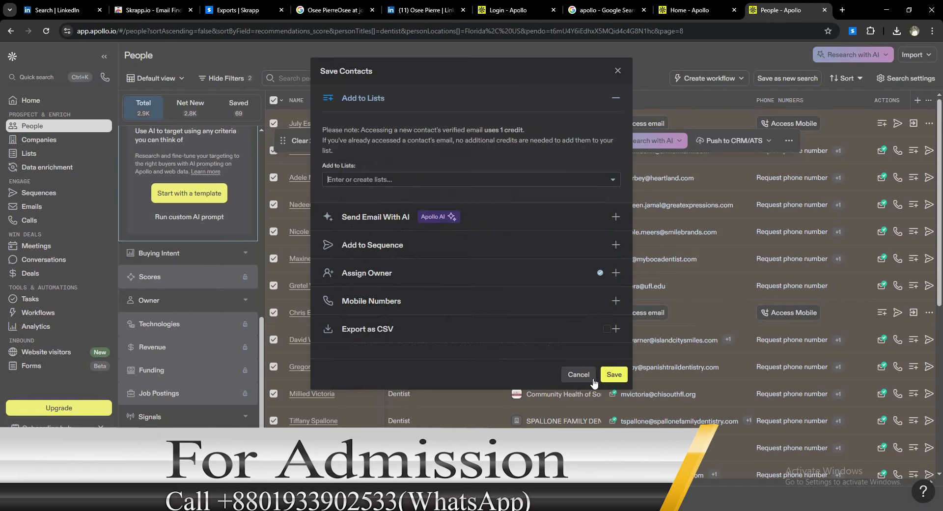
left_click(396, 178)
left_click(353, 223)
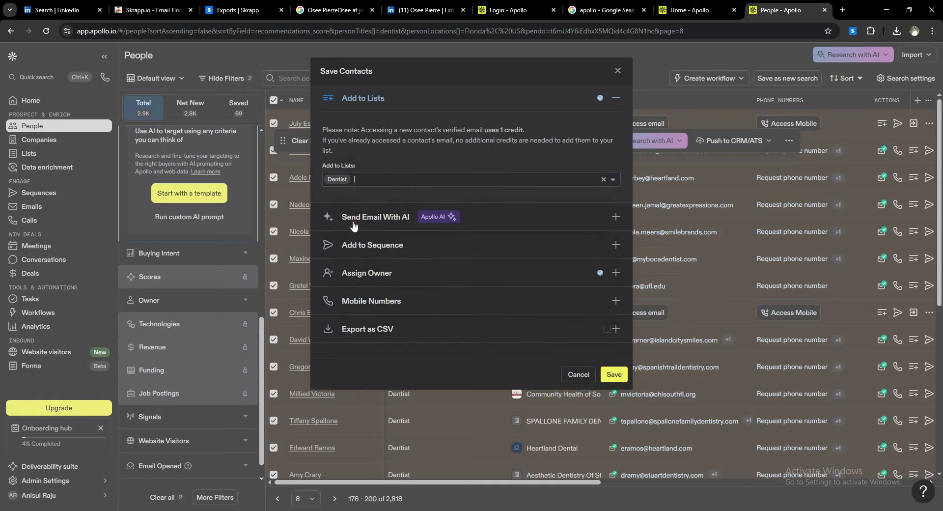
left_click(618, 378)
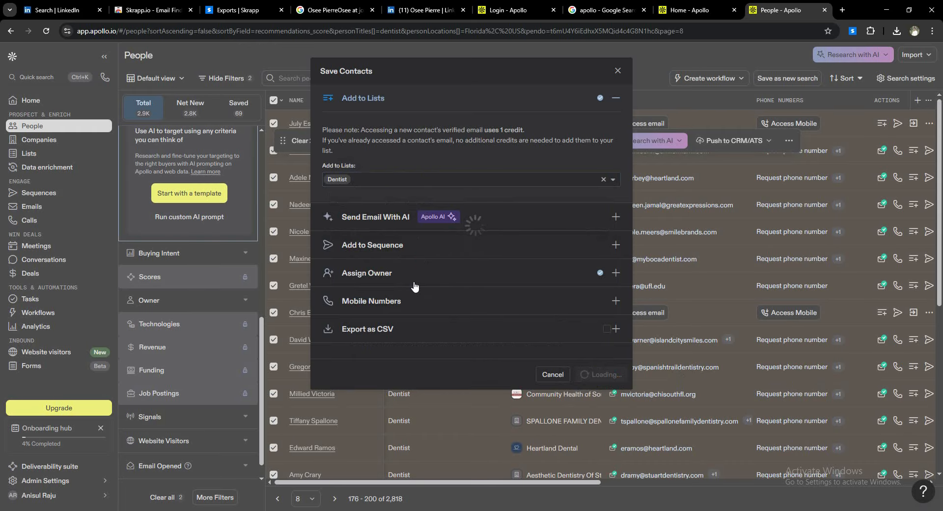
scroll(417, 276, "down", 6)
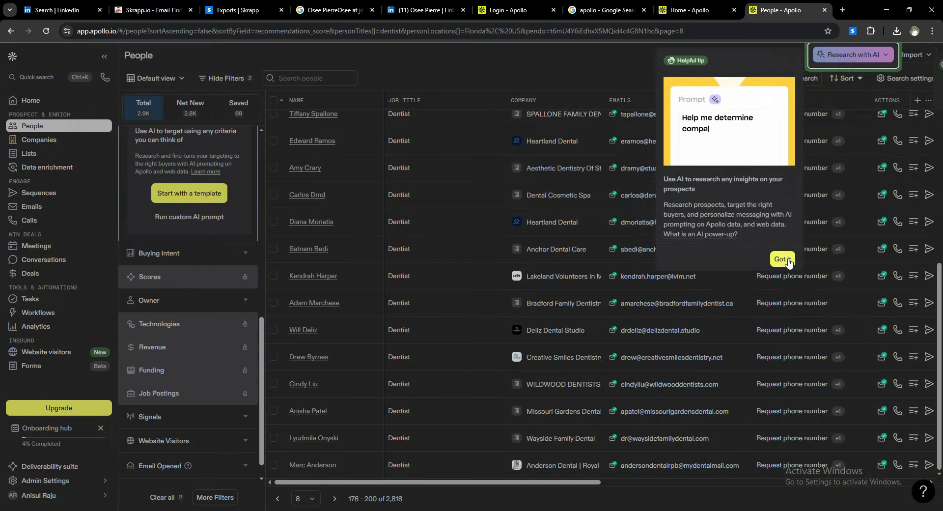
left_click(787, 262)
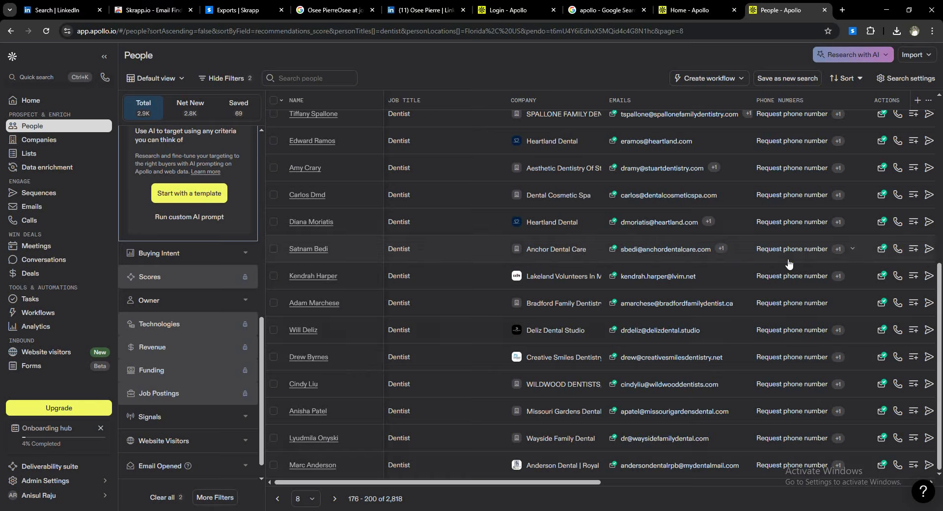
left_click(335, 499)
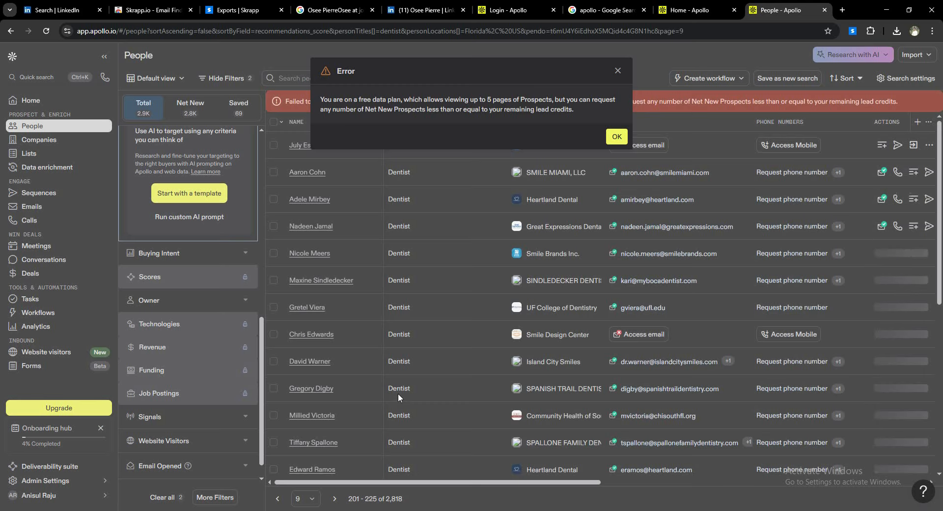
- Dismiss the limit error, select all 25 contacts on page 9 and start saving
left_click(617, 137)
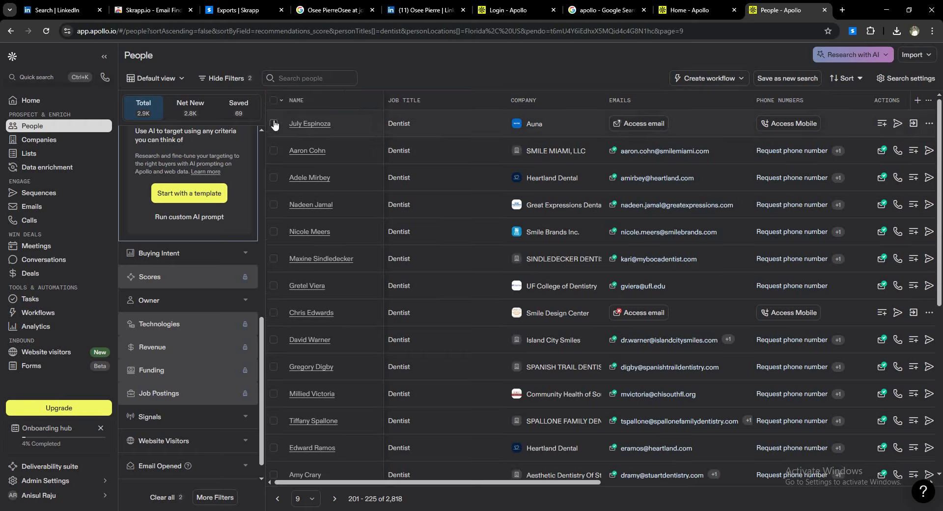
left_click(274, 124)
left_click(274, 101)
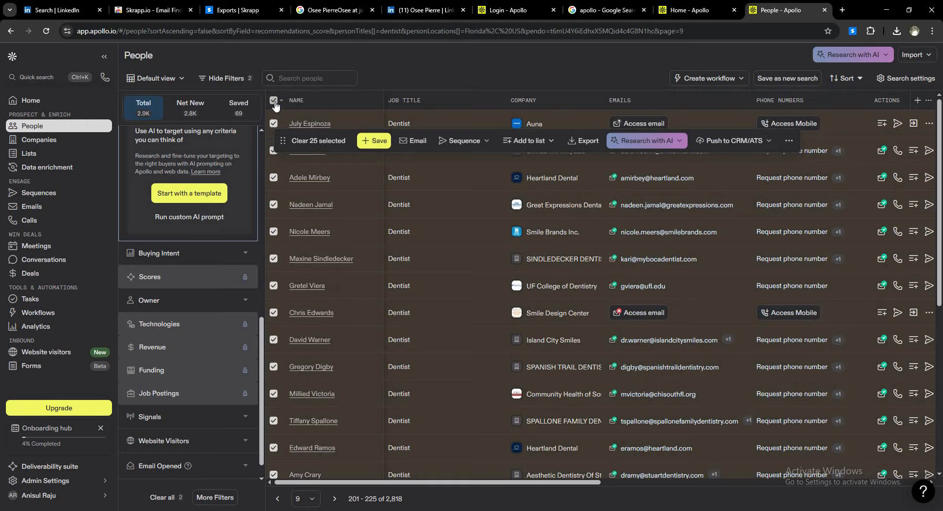
left_click(367, 142)
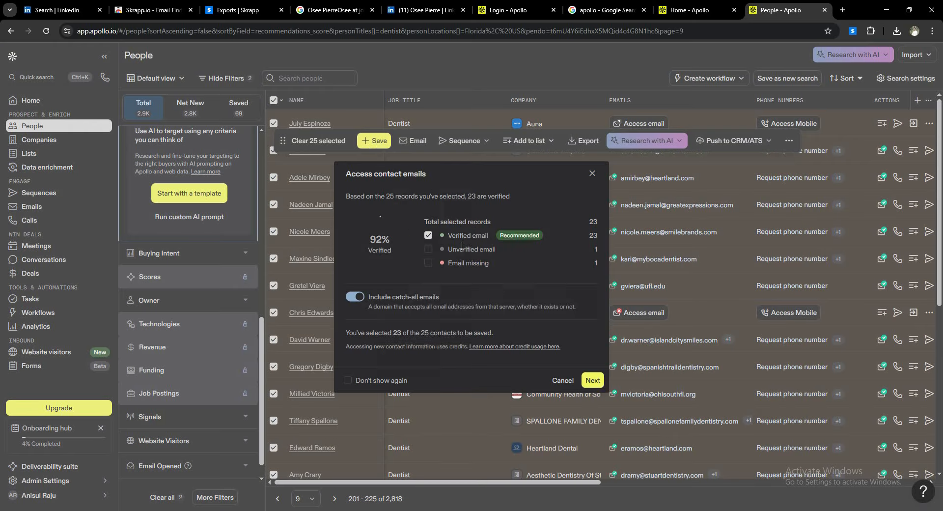
- Add the 23 verified contacts to the Dentist list and move to page 10
left_click(587, 383)
left_click(378, 181)
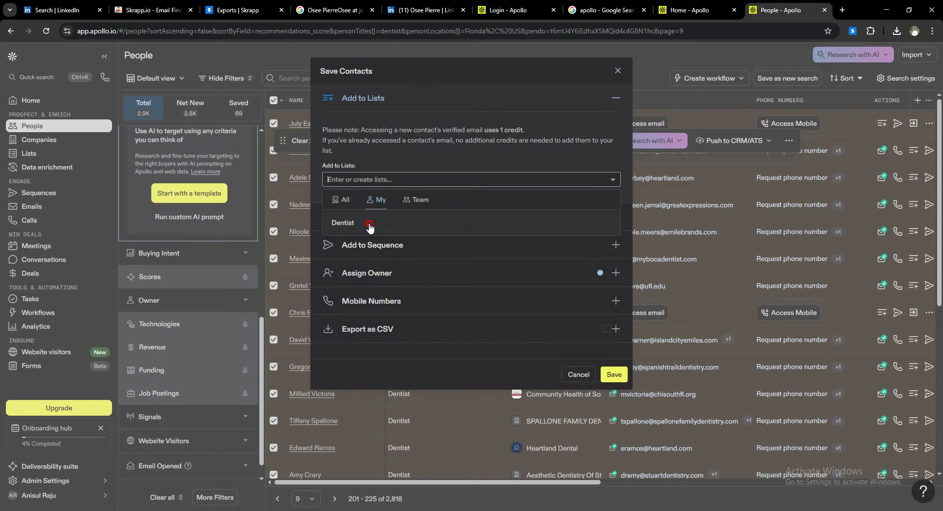
left_click(370, 224)
left_click(614, 375)
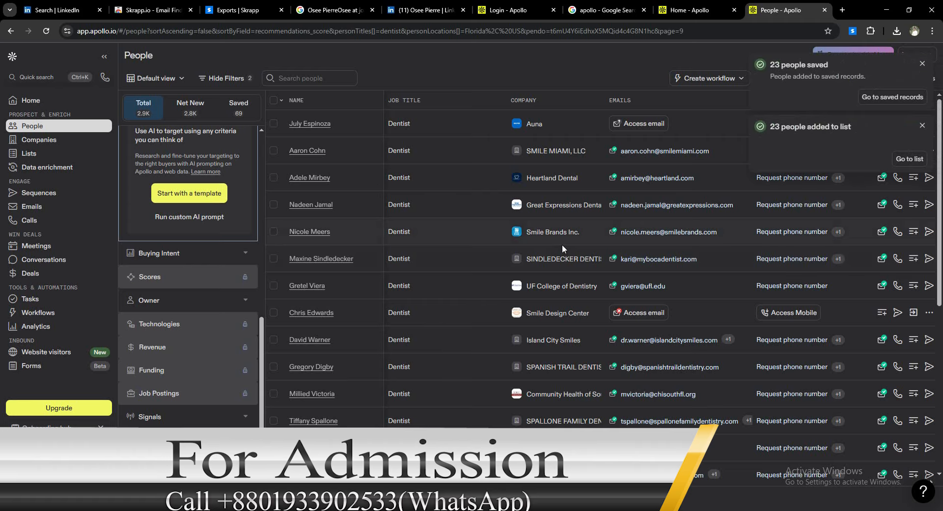
scroll(430, 301, "down", 6)
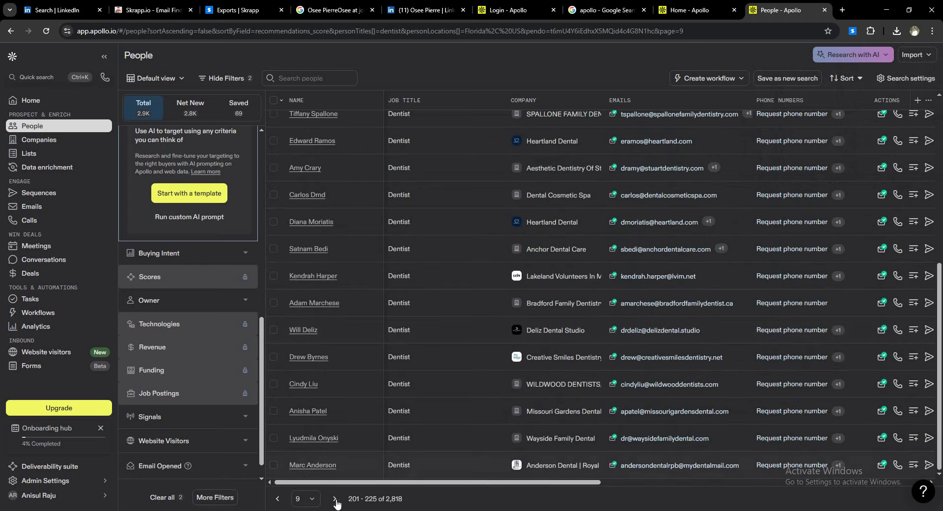
left_click(334, 499)
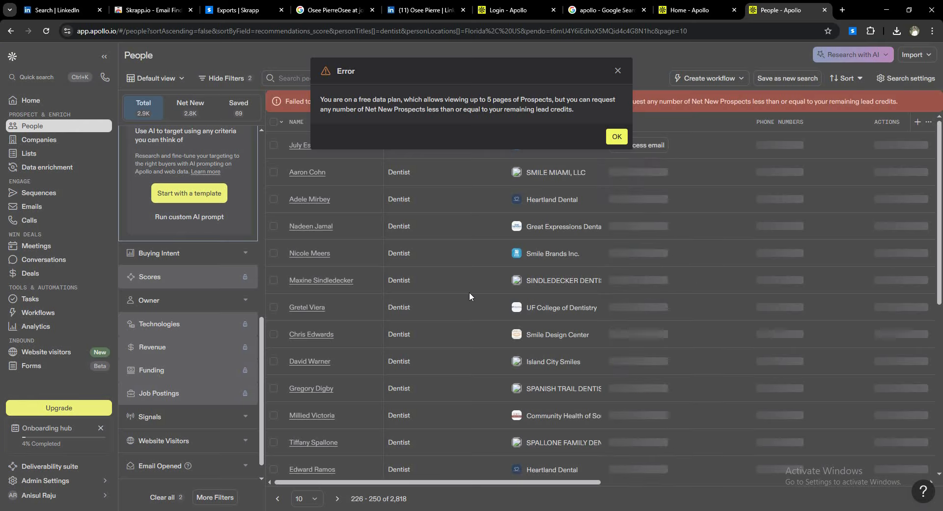
- Dismiss the limit error and save page 10's 23 verified contacts to the Dentist list
left_click(618, 137)
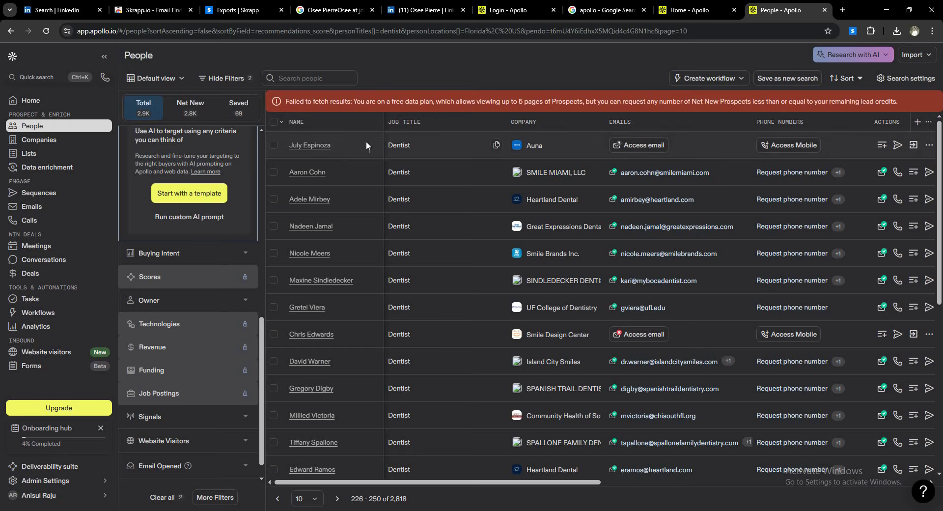
left_click(273, 122)
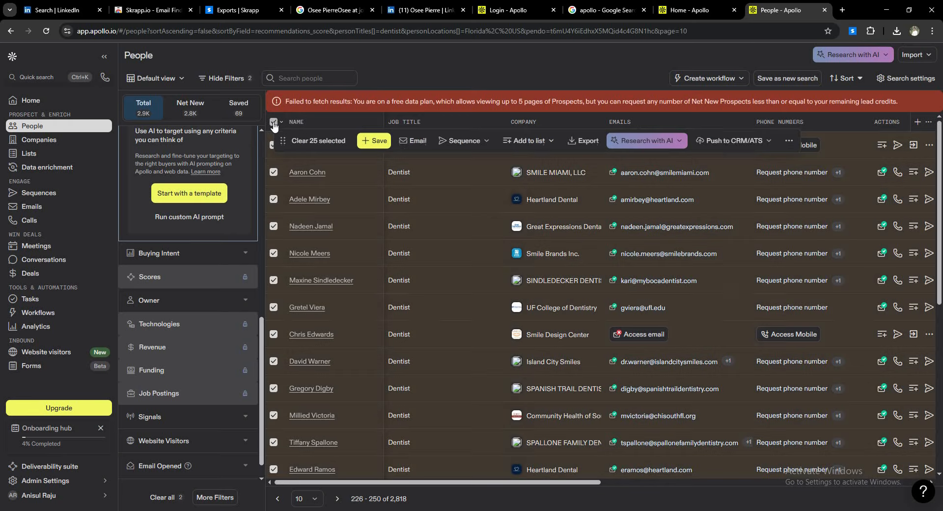
left_click(373, 141)
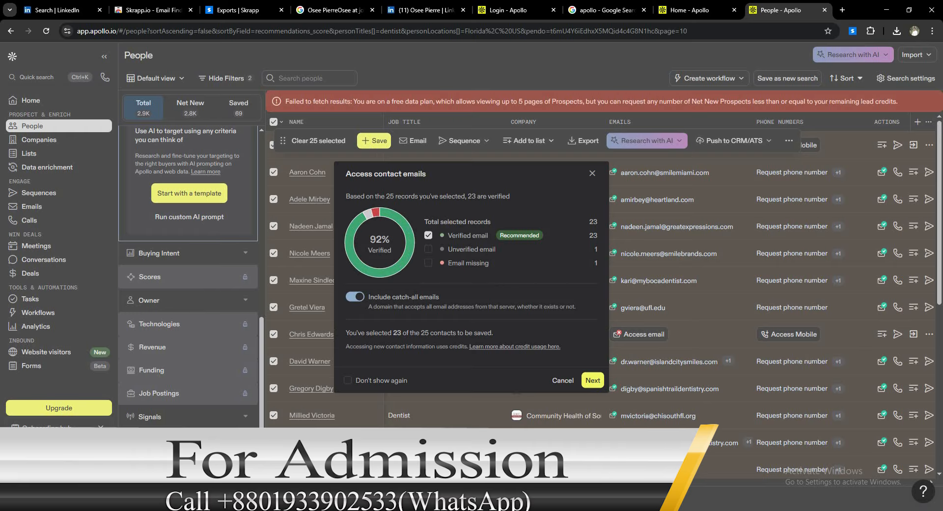
left_click(594, 381)
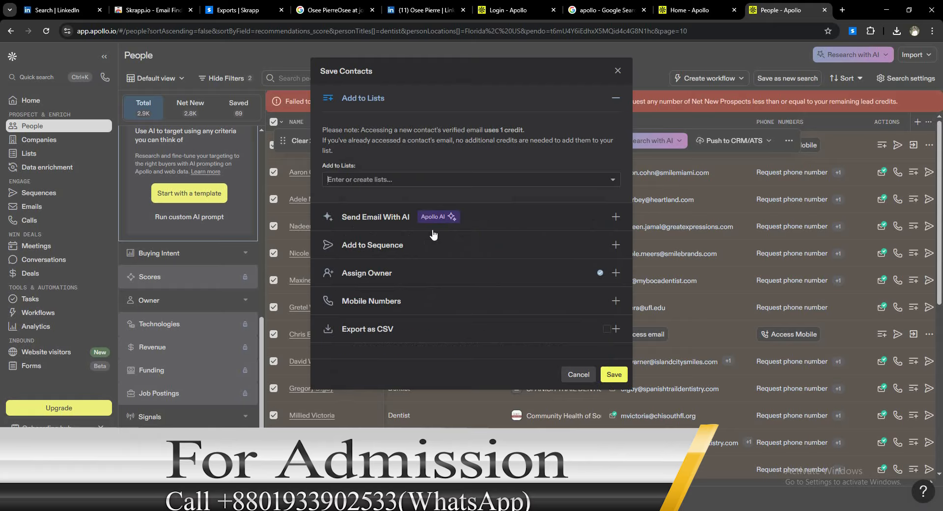
left_click(362, 175)
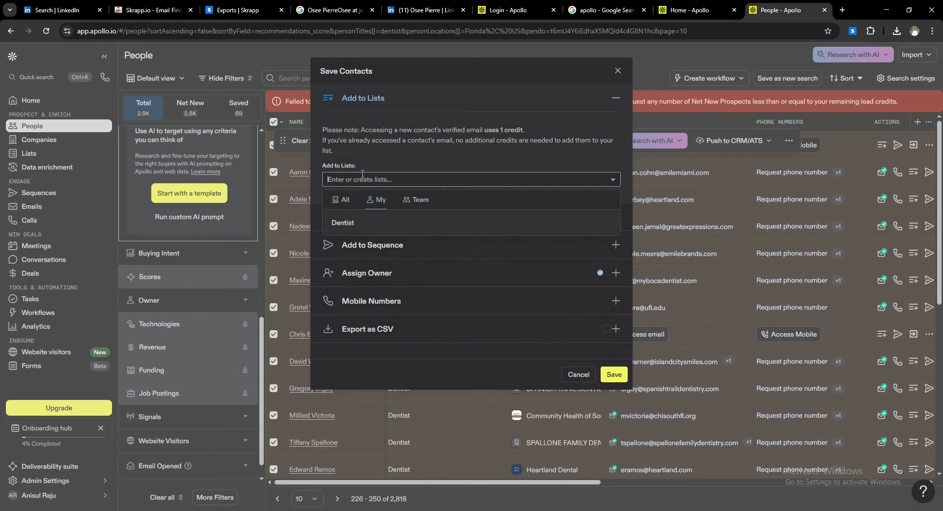
left_click(350, 224)
left_click(614, 374)
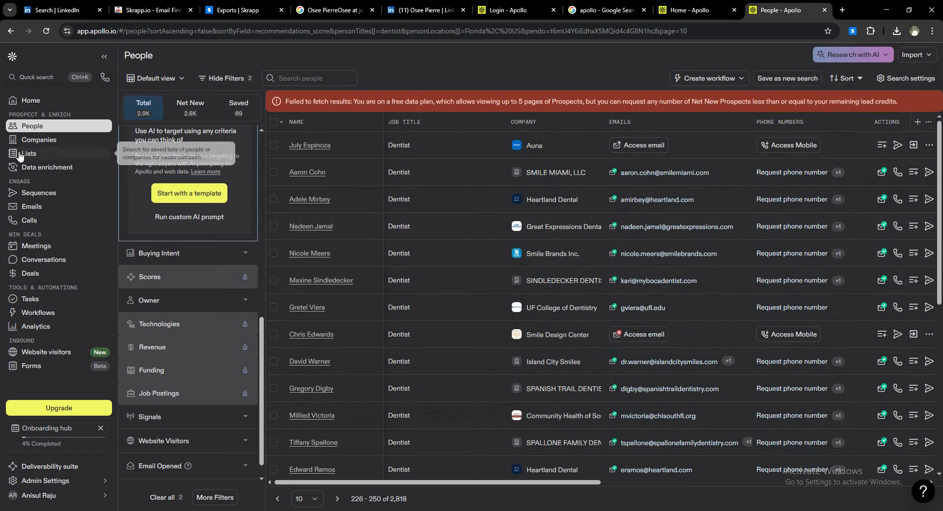
- Open the Apollo Lists page in a new tab and switch to it
right_click(43, 158)
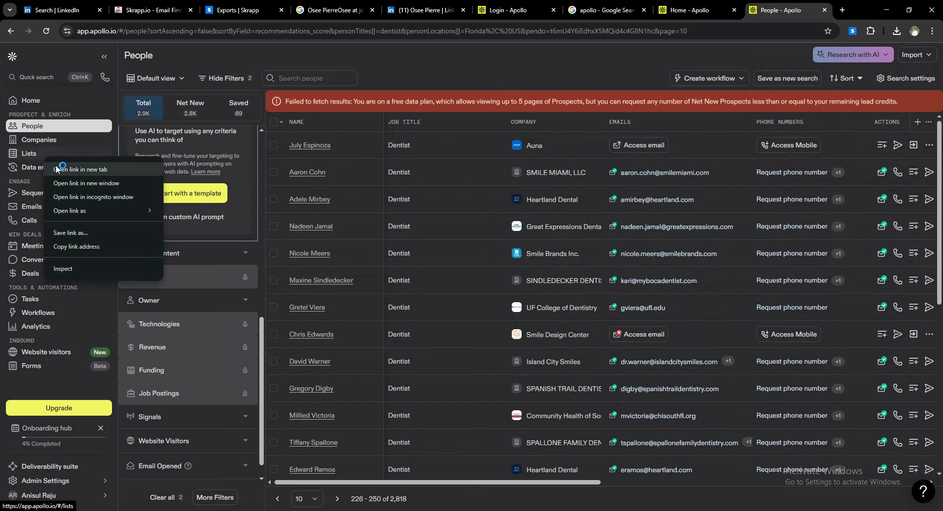
left_click(57, 169)
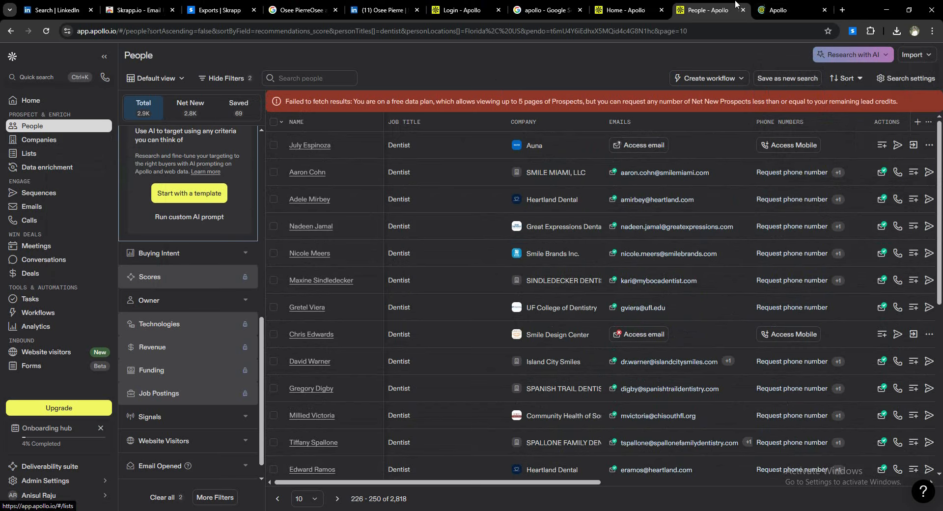
left_click(791, 9)
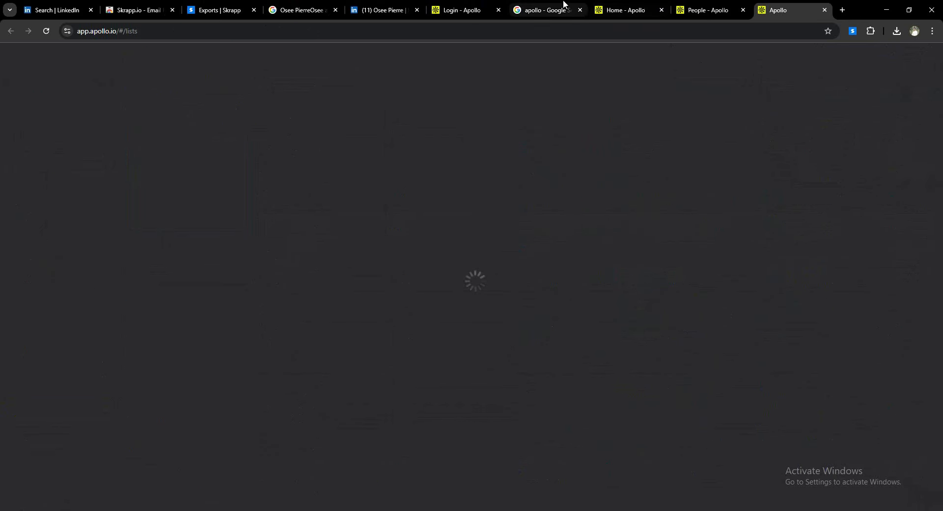
- Close the login, Google search and home tabs, then open the Dentist list
left_click(499, 10)
left_click(499, 10)
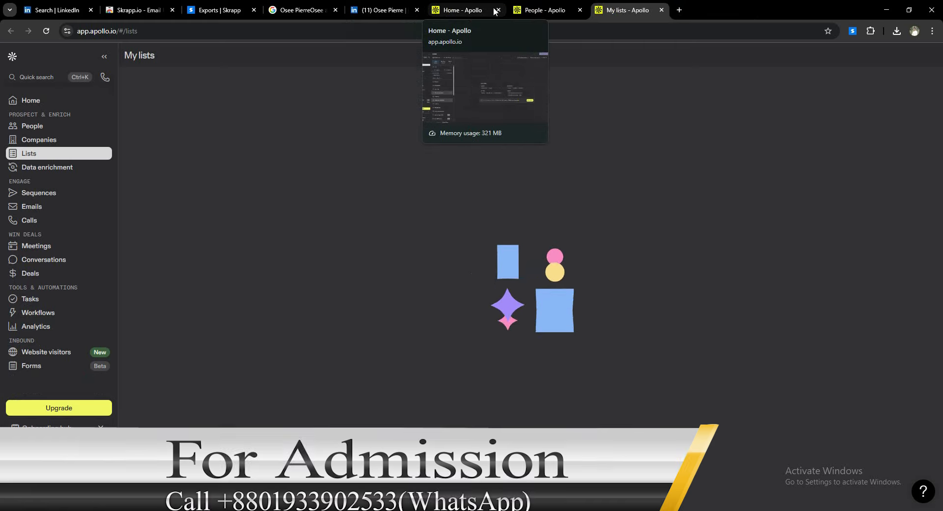
left_click(469, 8)
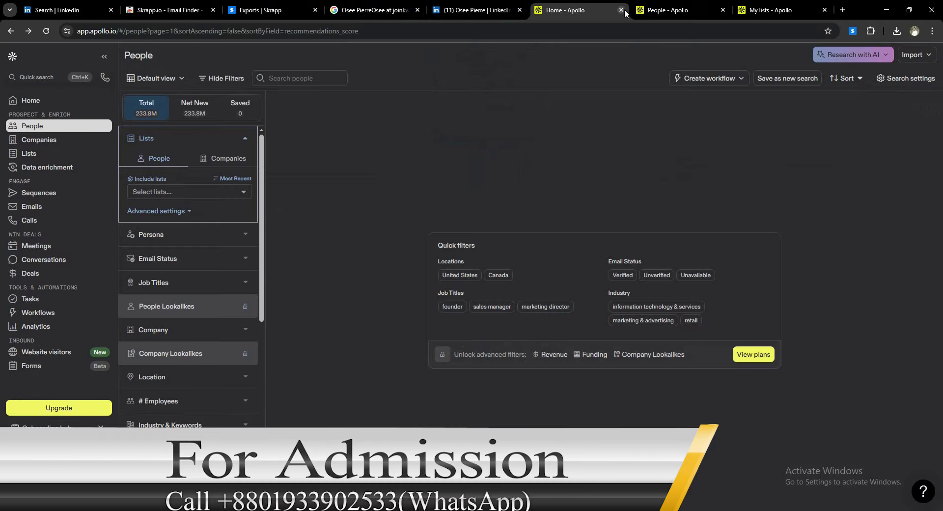
left_click(622, 10)
left_click(678, 10)
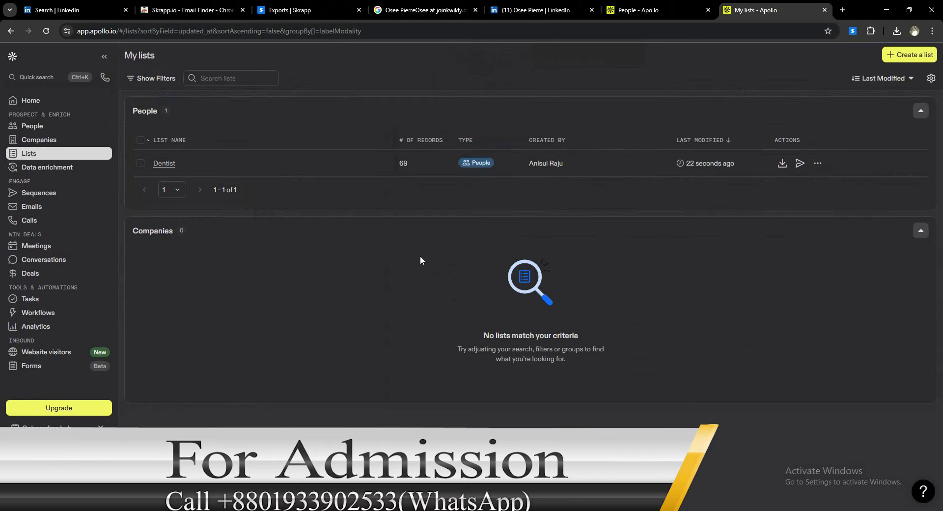
left_click(141, 163)
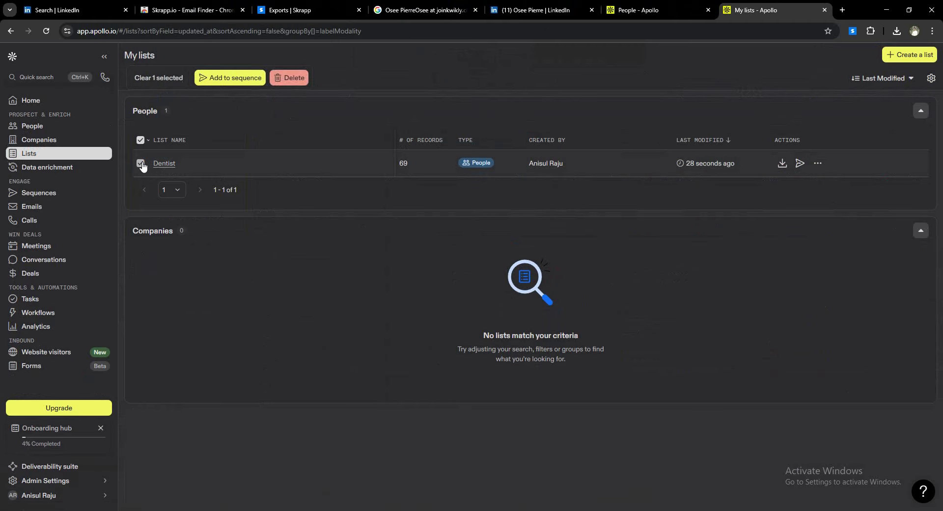
left_click(170, 163)
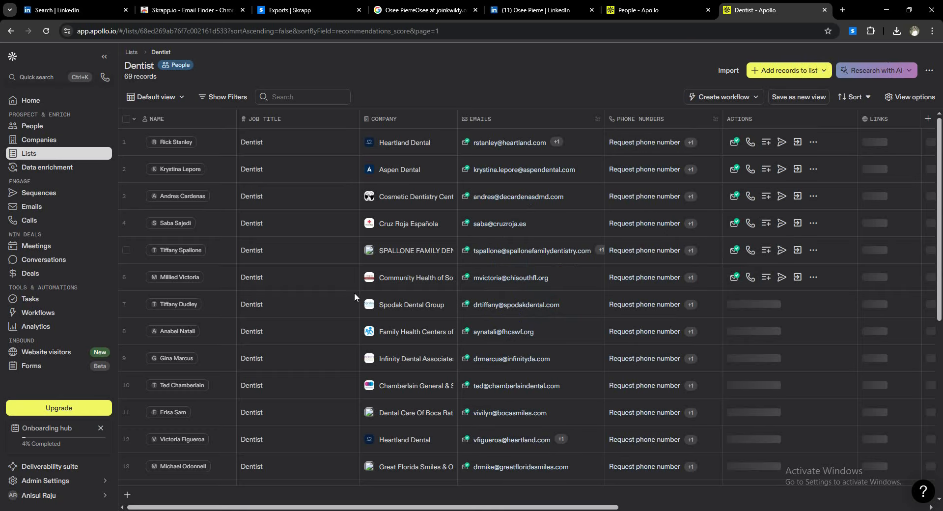
- Load all 69 Dentist list contacts with Load more and select them all
scroll(353, 293, "down", 7)
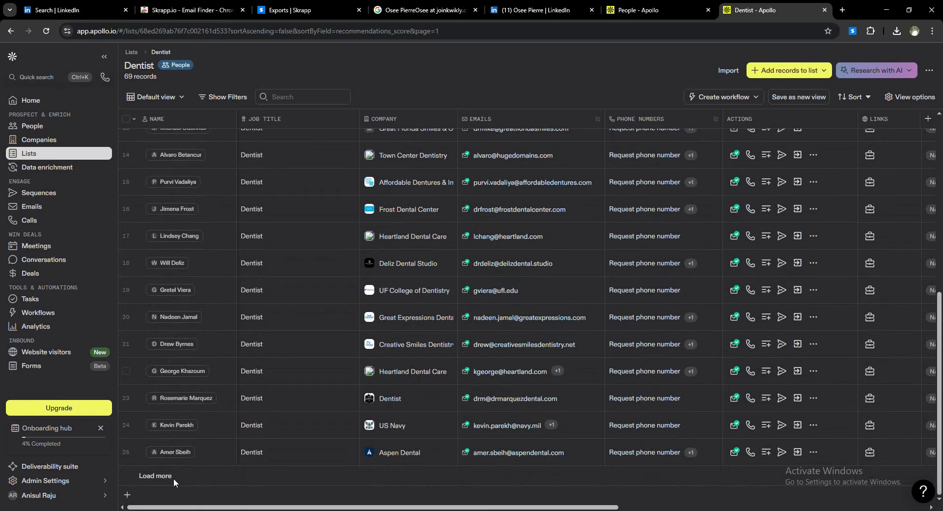
left_click(153, 477)
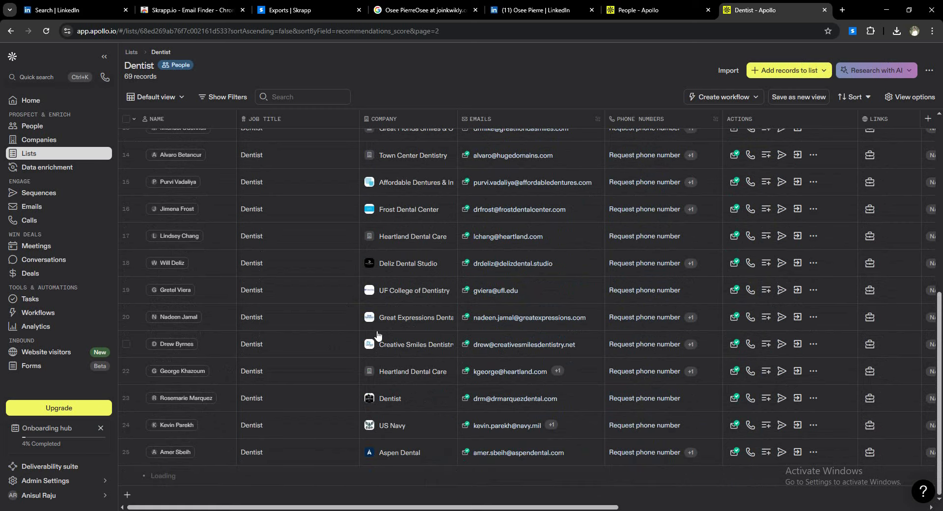
scroll(378, 334, "down", 12)
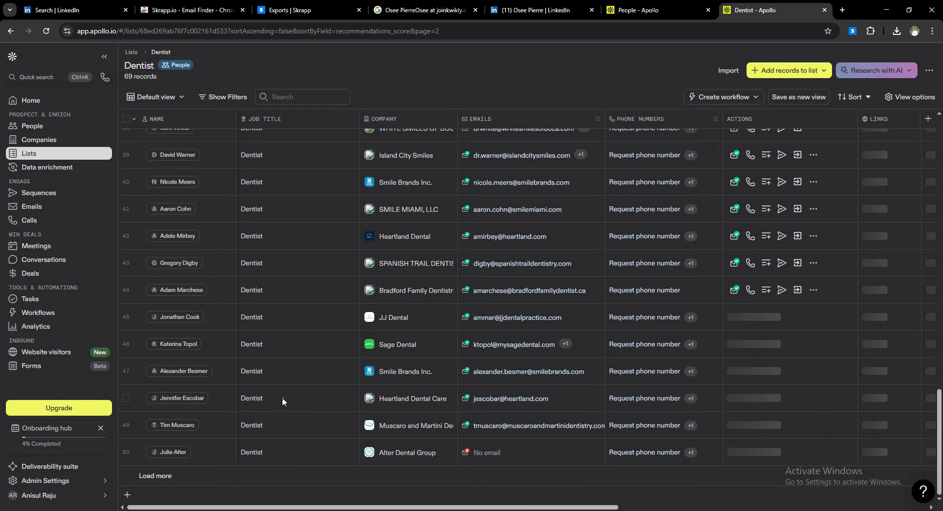
left_click(156, 477)
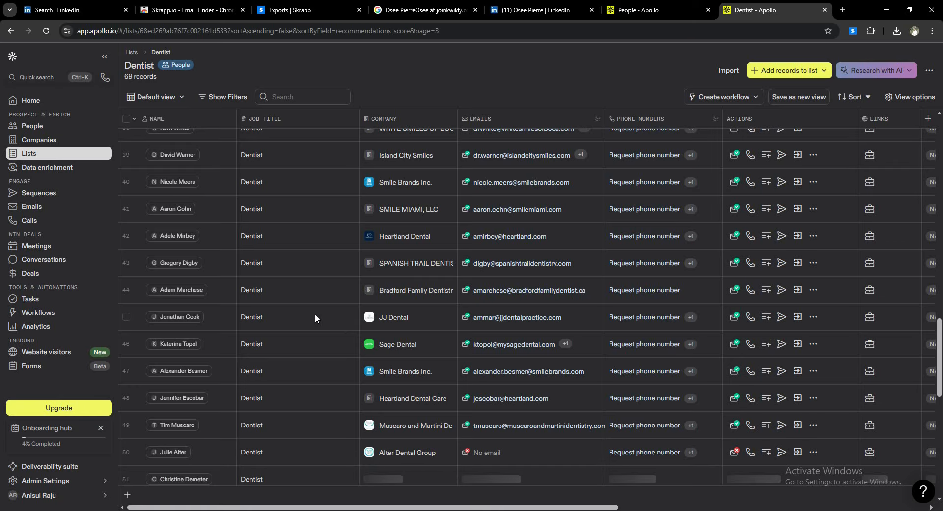
scroll(315, 318, "down", 10)
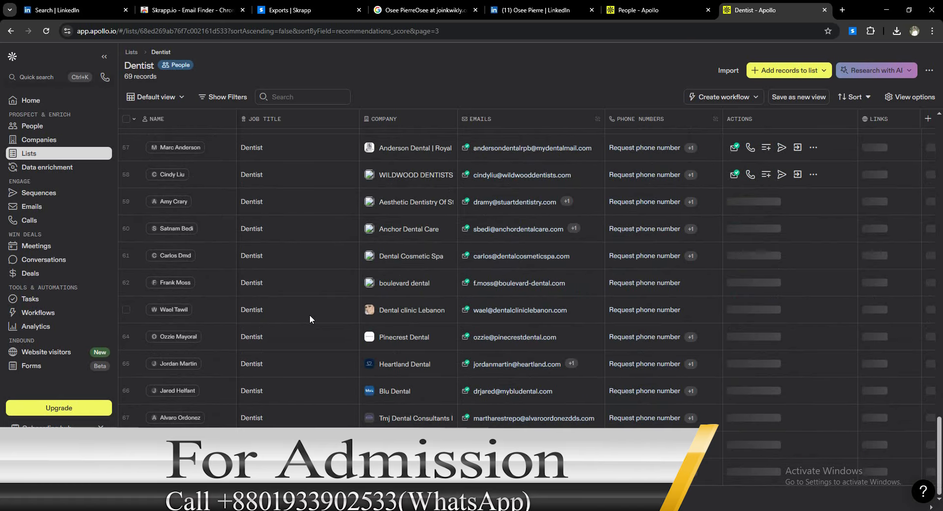
scroll(261, 399, "up", 9)
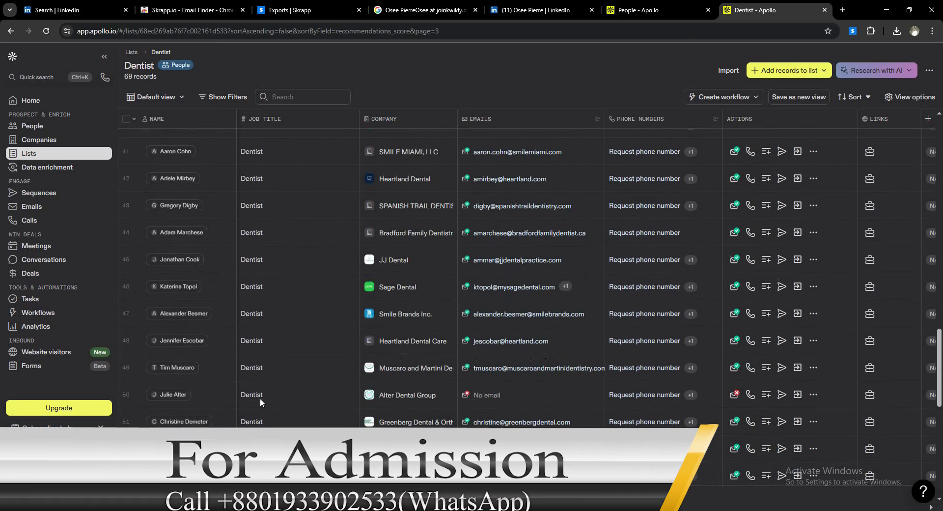
scroll(260, 398, "up", 20)
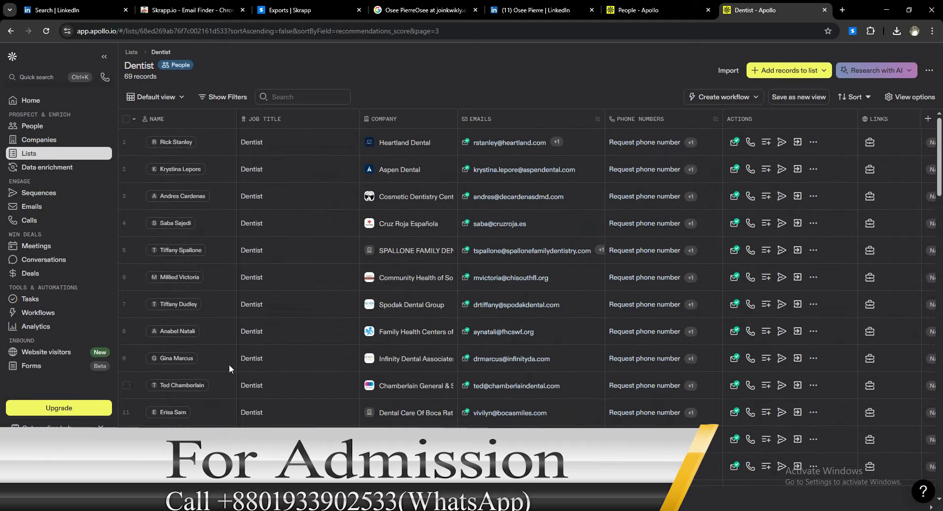
left_click(129, 120)
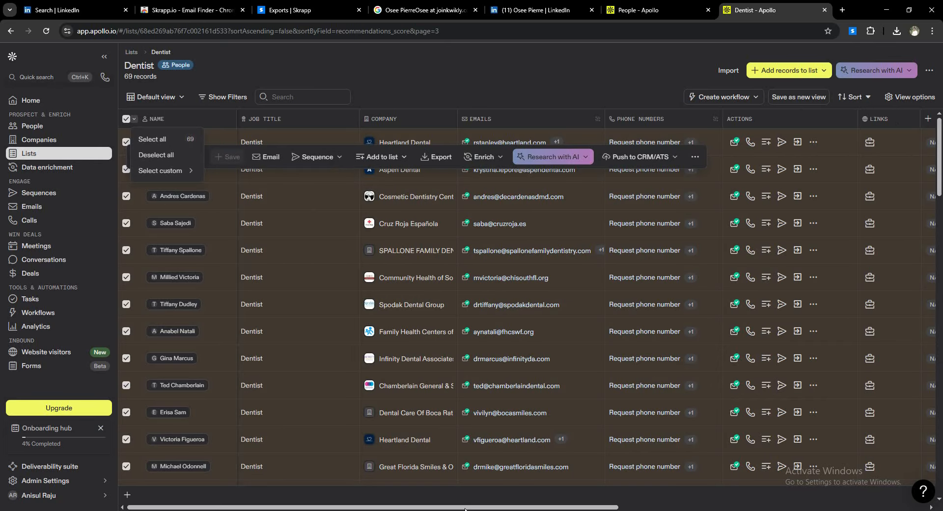
- Start a CSV export of the selected Dentist contacts in Apollo.io
left_click_drag(465, 509, 858, 509)
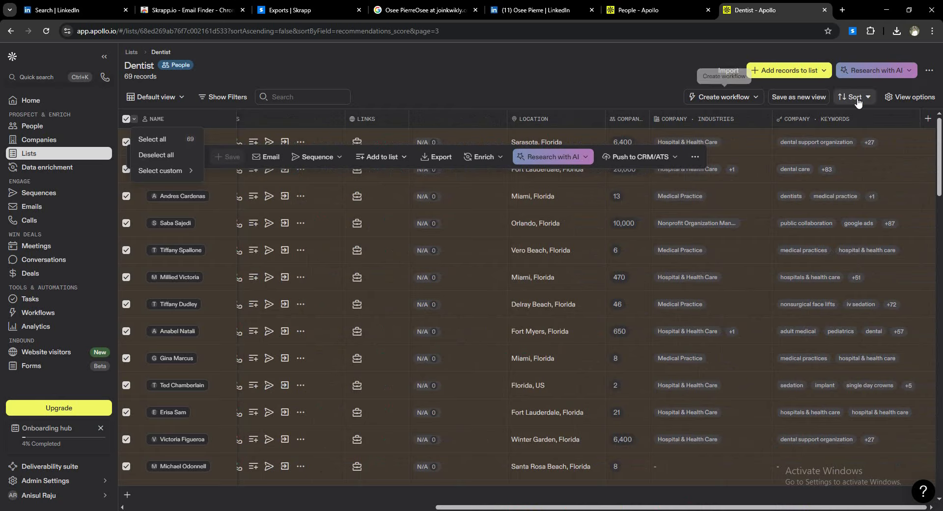
left_click(930, 72)
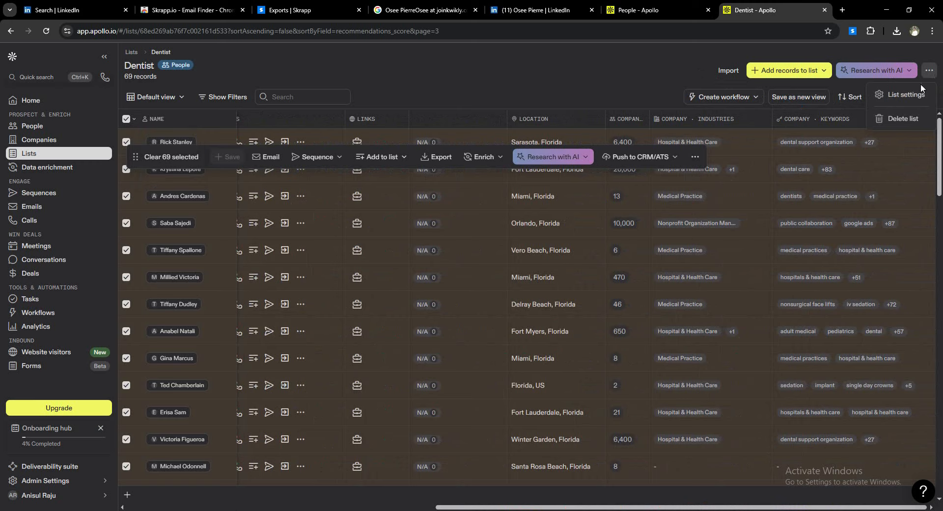
left_click(640, 71)
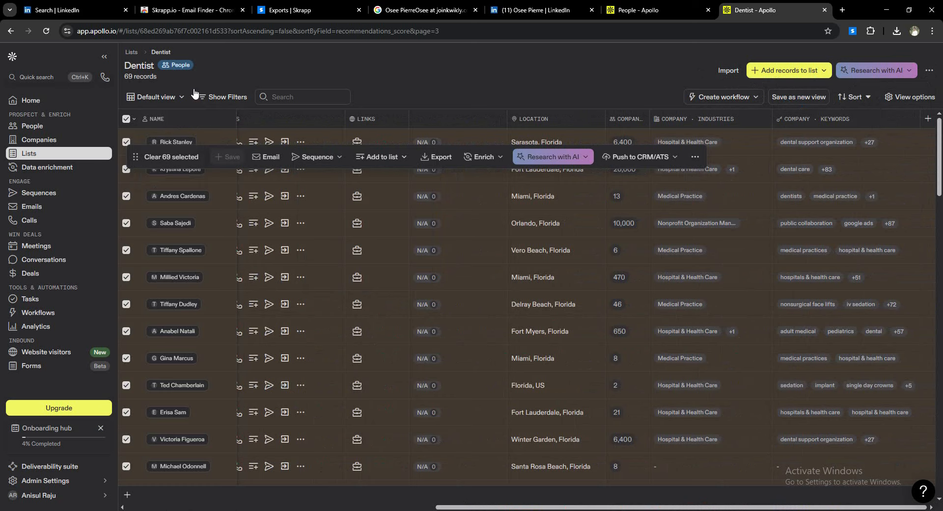
scroll(275, 243, "down", 3)
scroll(276, 243, "down", 10)
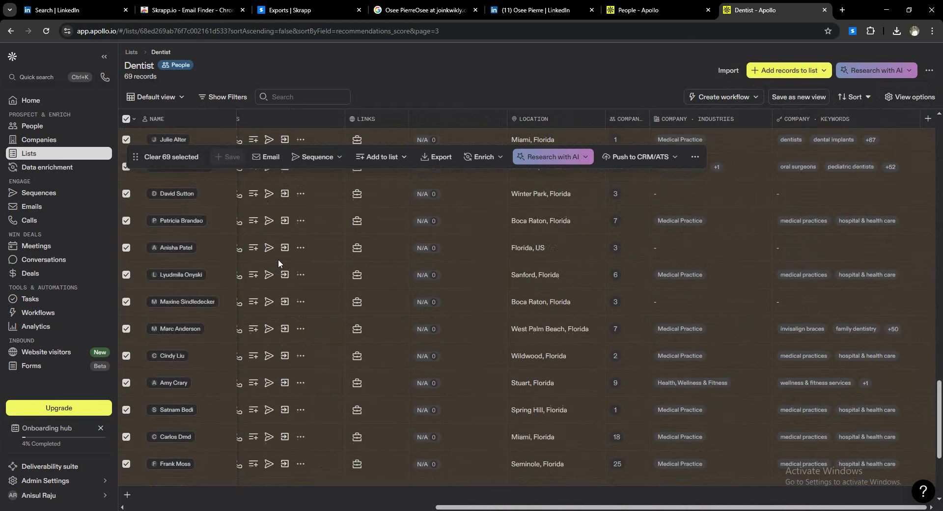
scroll(279, 262, "up", 15)
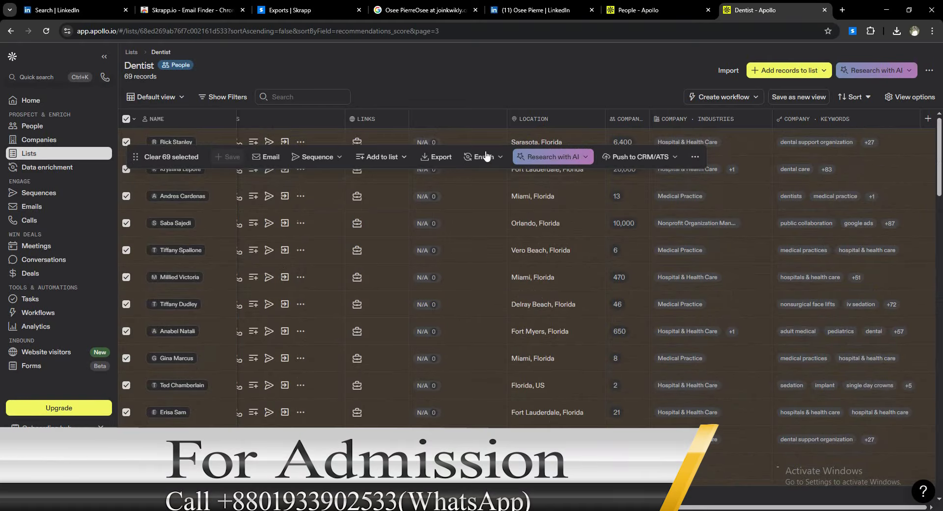
left_click(436, 158)
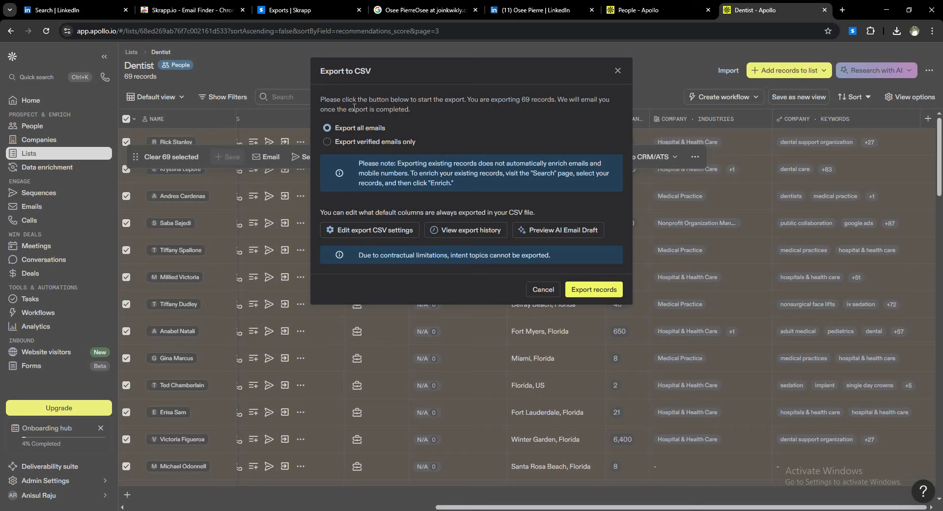
left_click_drag(347, 112, 413, 112)
left_click(447, 110)
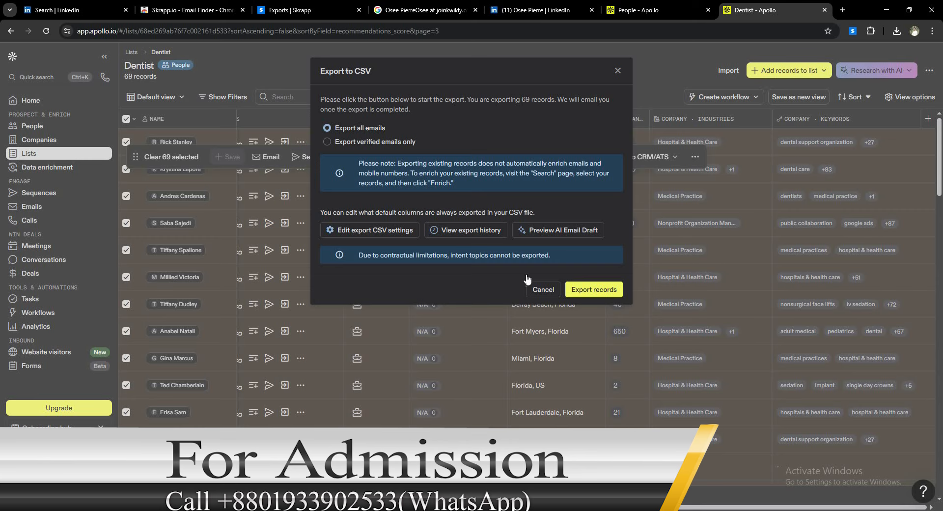
- Confirm exporting all 69 records, then download and open apollo-contacts-export.csv
left_click(607, 290)
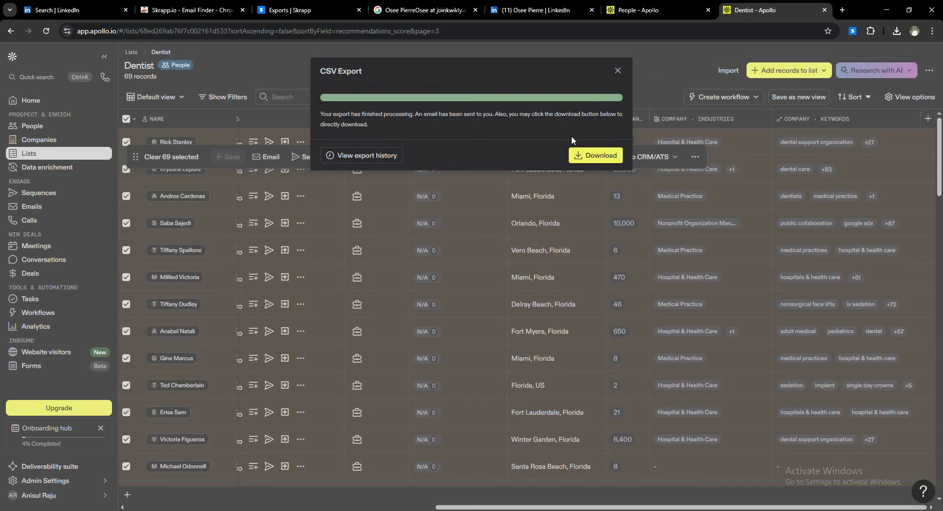
left_click(601, 156)
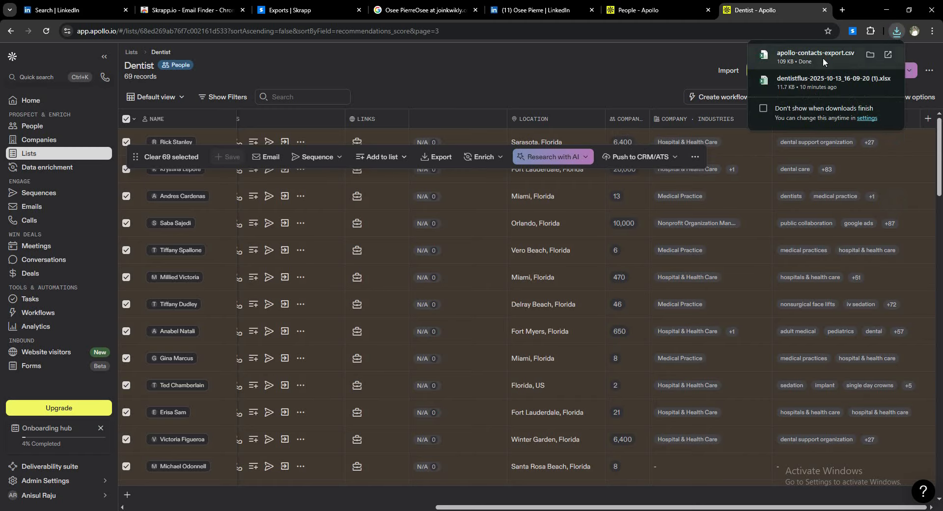
left_click(824, 58)
- AutoFit columns A and B to their longest names
left_click(403, 217)
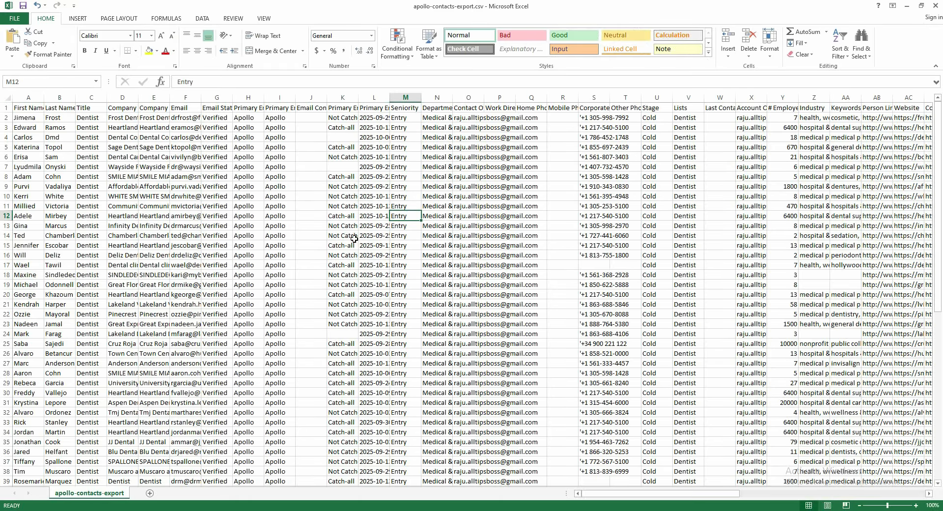
scroll(166, 257, "down", 19)
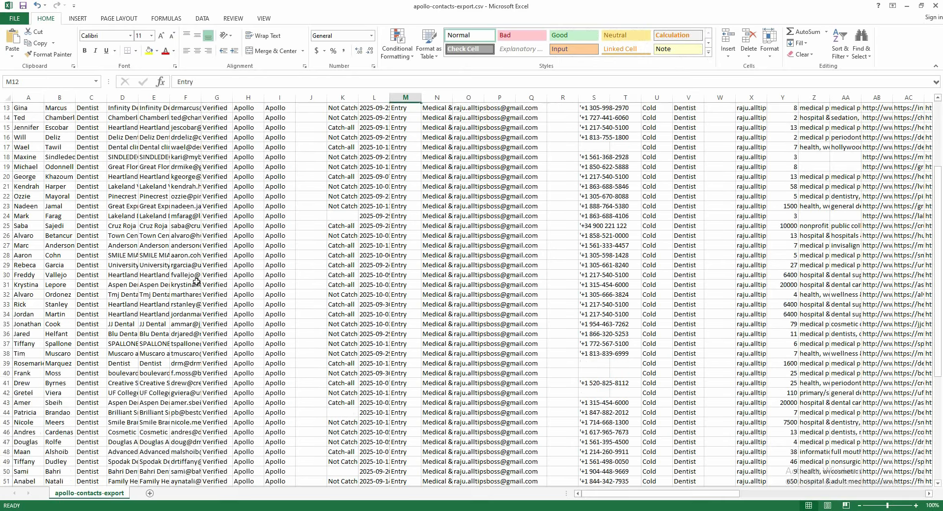
scroll(197, 281, "up", 15)
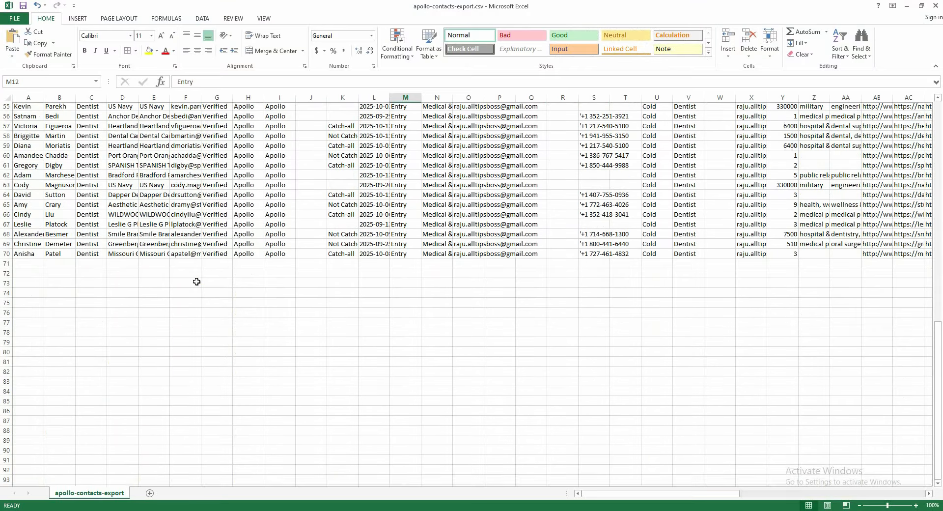
scroll(197, 282, "up", 4)
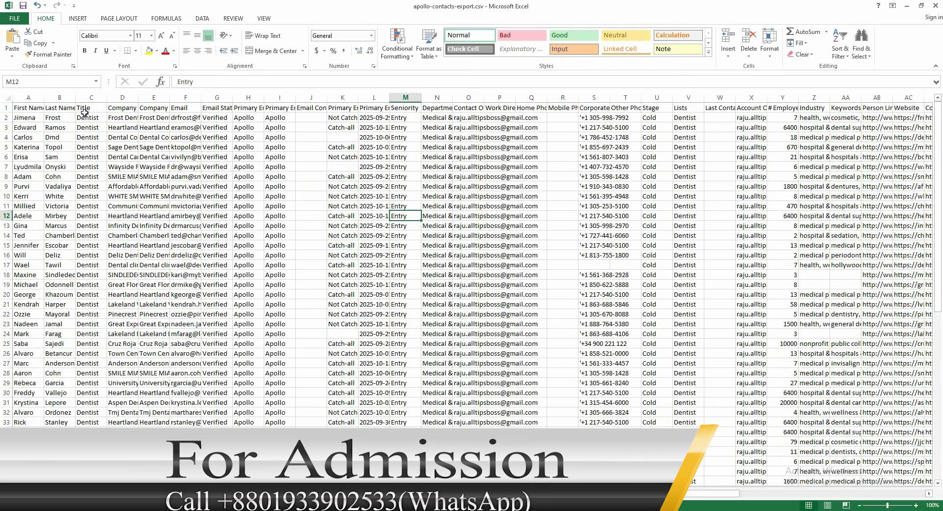
left_click_drag(78, 97, 123, 97)
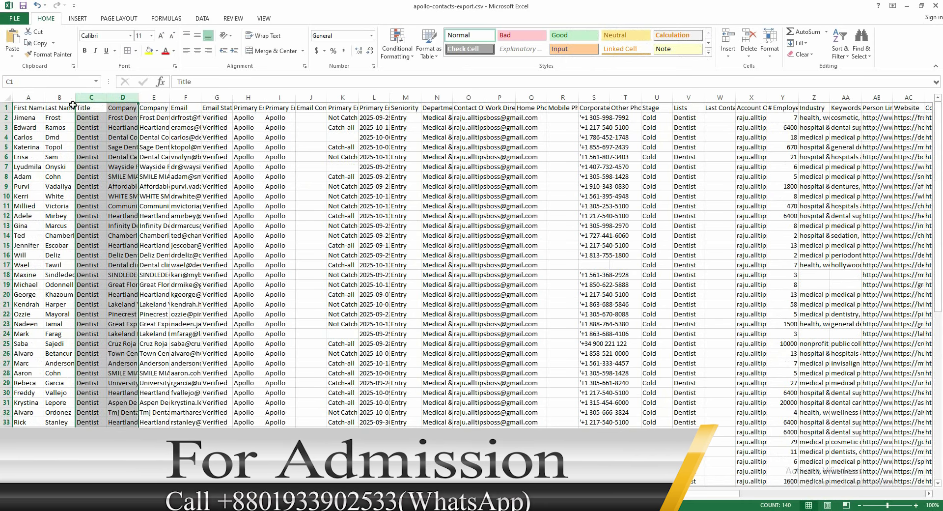
left_click(97, 167)
double_click(74, 97)
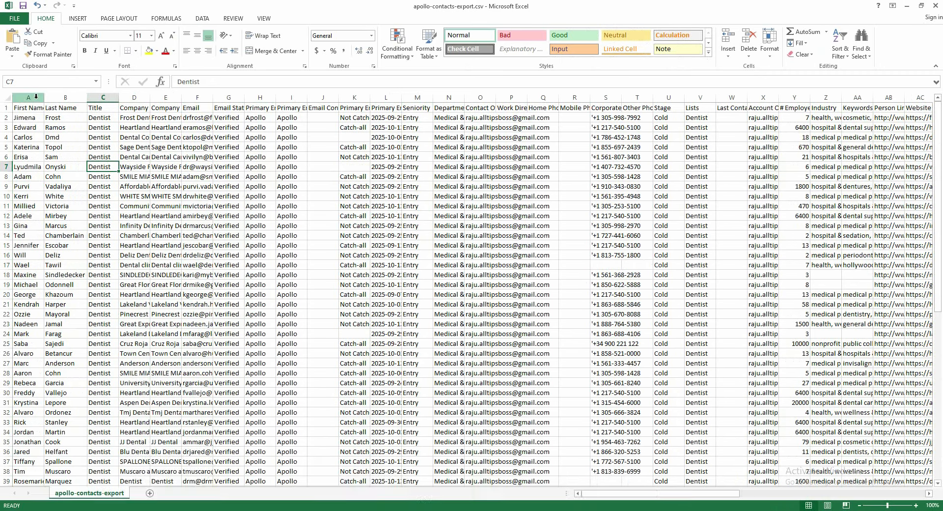
double_click(45, 99)
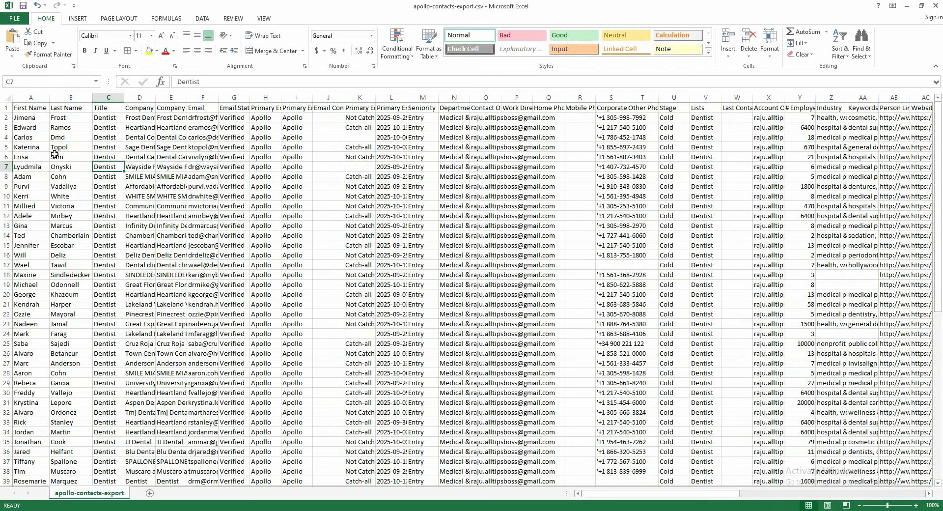
- Delete the First Name column
left_click(40, 100)
right_click(40, 101)
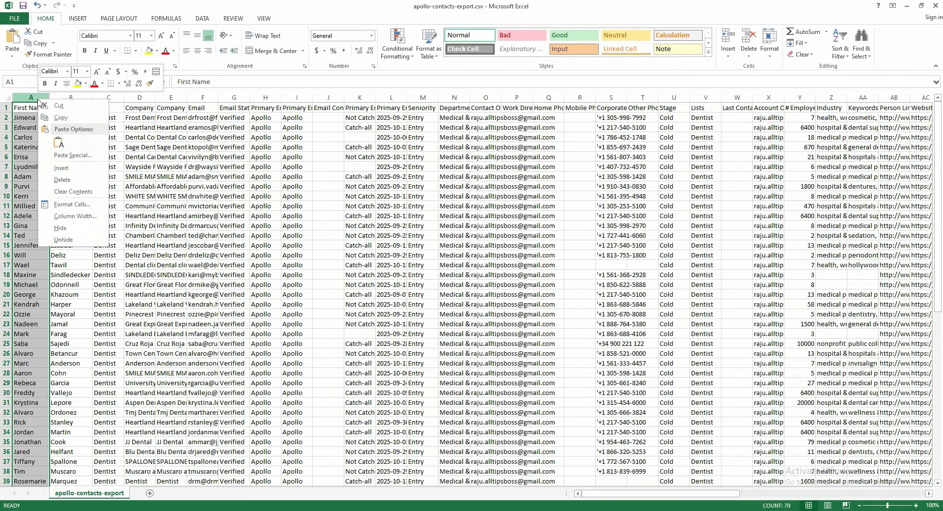
left_click(62, 180)
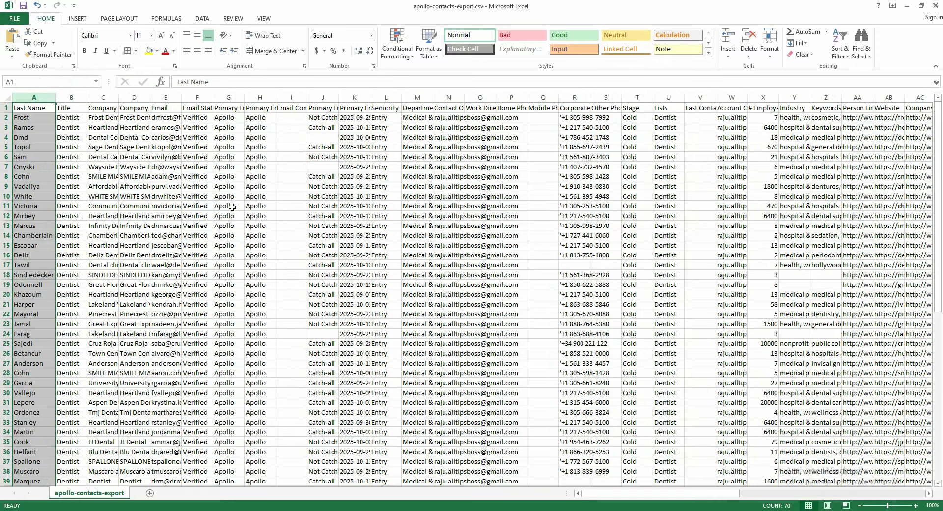
left_click(383, 217)
- Widen the Email Status column to show its values fully
scroll(321, 238, "down", 17)
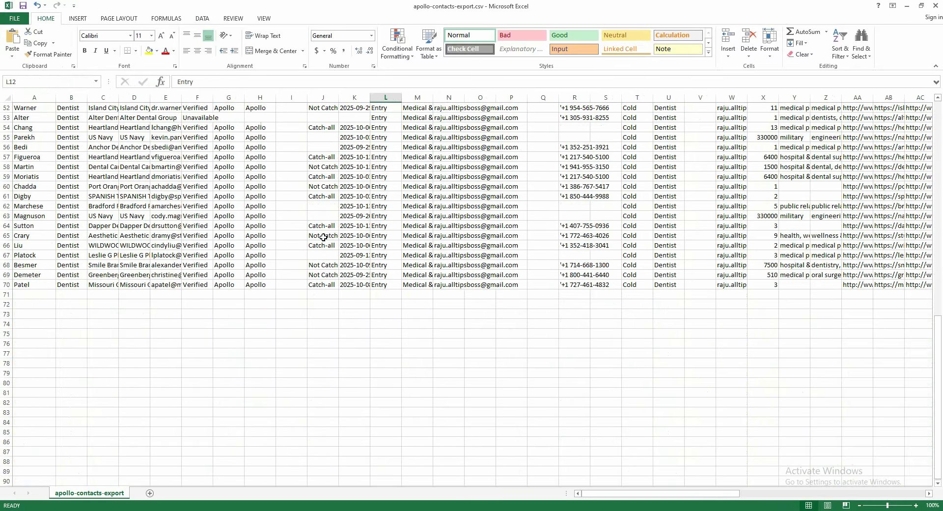
scroll(323, 238, "up", 17)
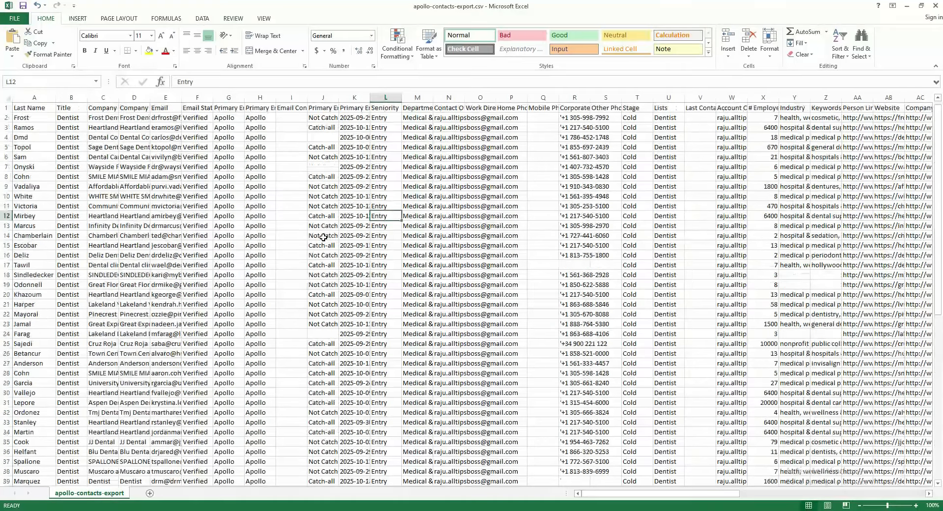
scroll(323, 237, "down", 8)
scroll(324, 238, "up", 8)
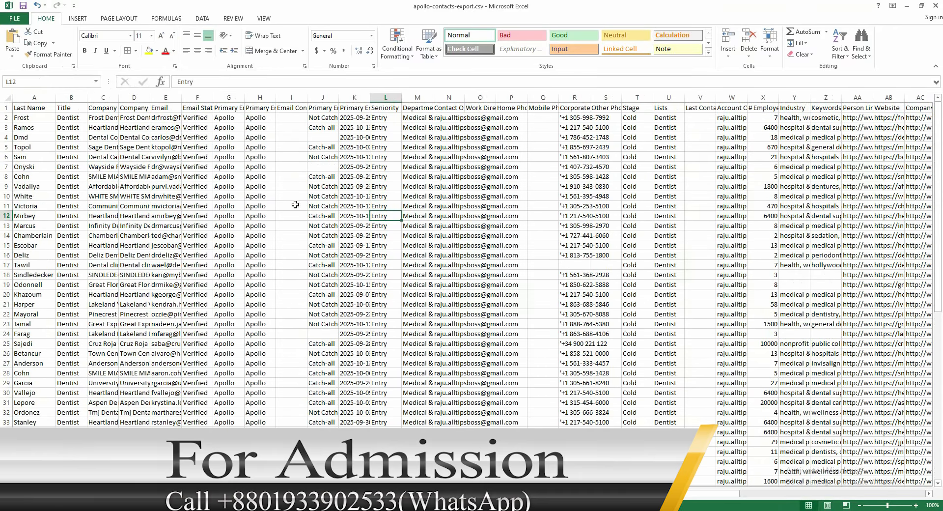
double_click(212, 98)
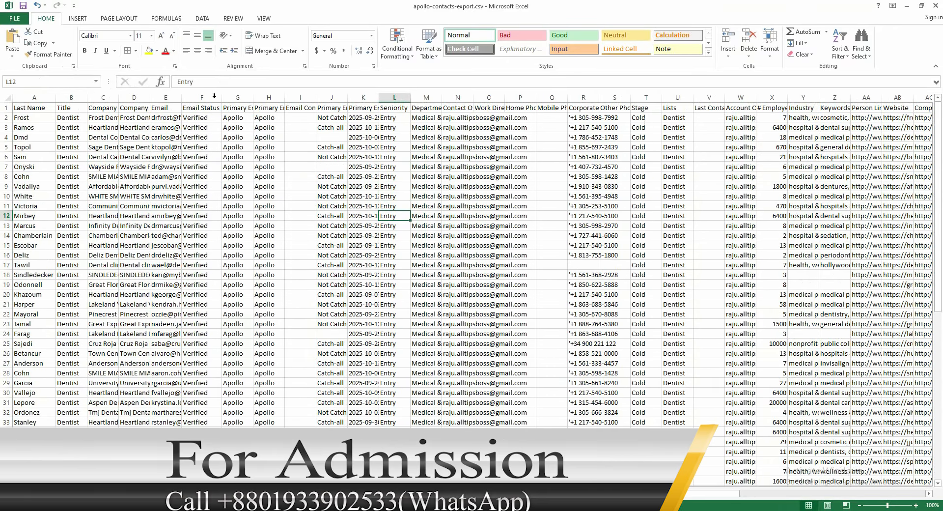
scroll(213, 224, "down", 5)
scroll(212, 224, "up", 5)
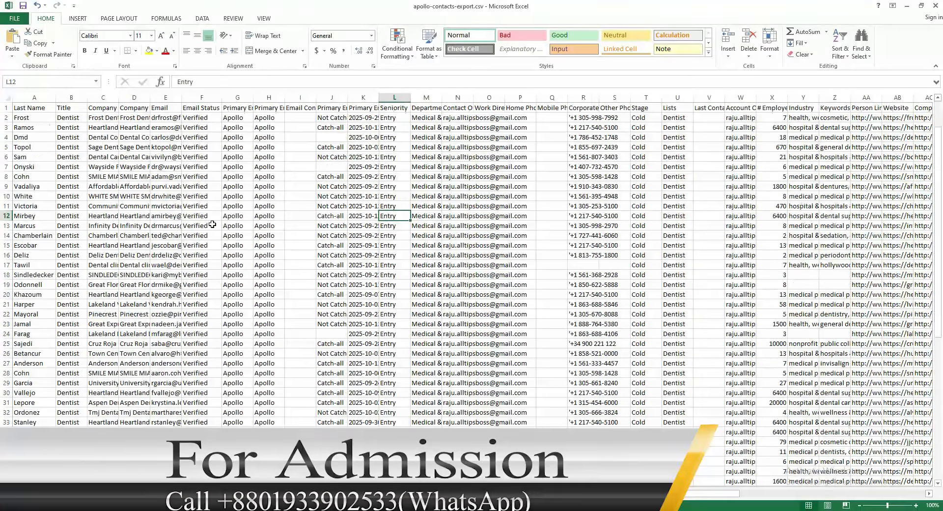
right_click(213, 98)
- Delete Email Status and Company Name for Emails, fitting Company Name to its contents
left_click(236, 197)
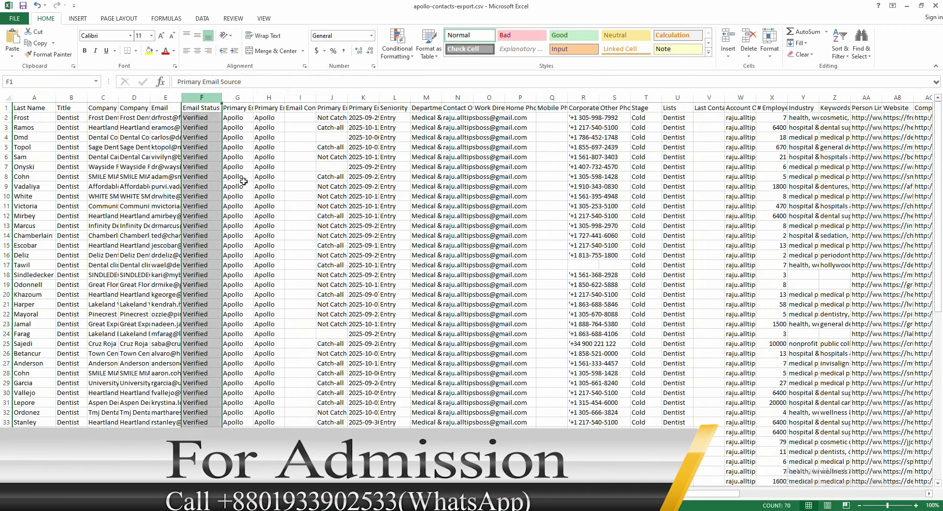
double_click(119, 97)
double_click(254, 97)
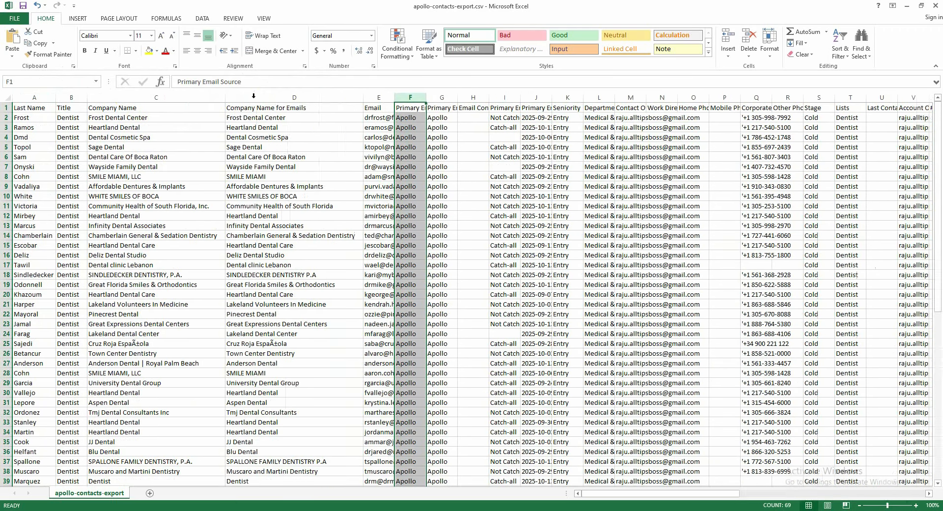
left_click(297, 97)
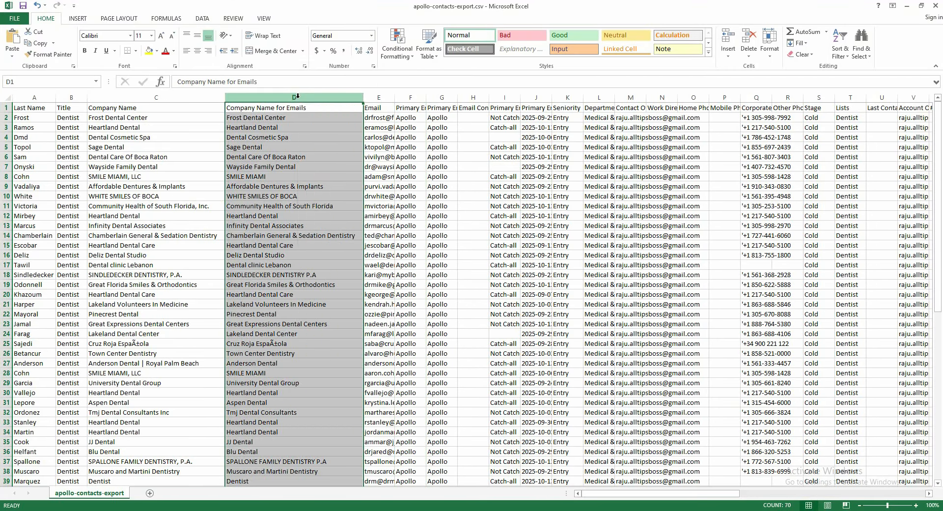
right_click(298, 97)
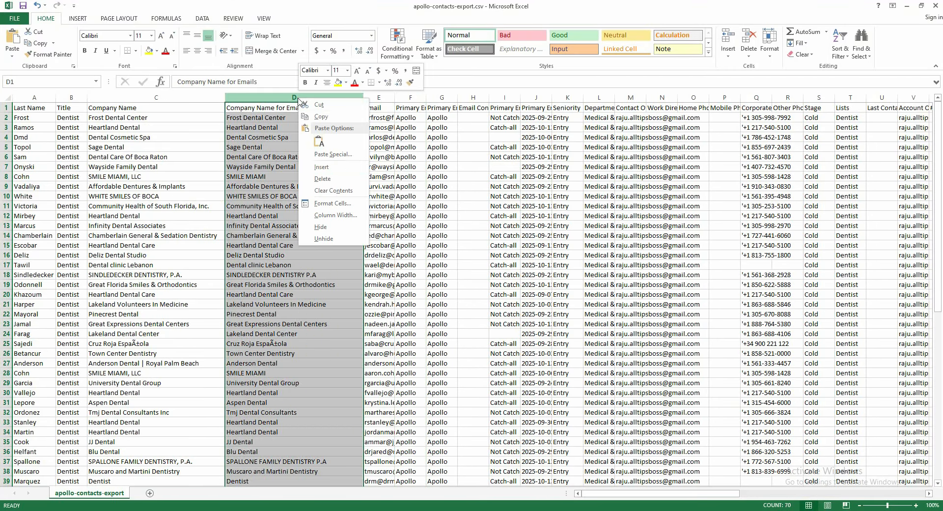
left_click(324, 179)
left_click(139, 128)
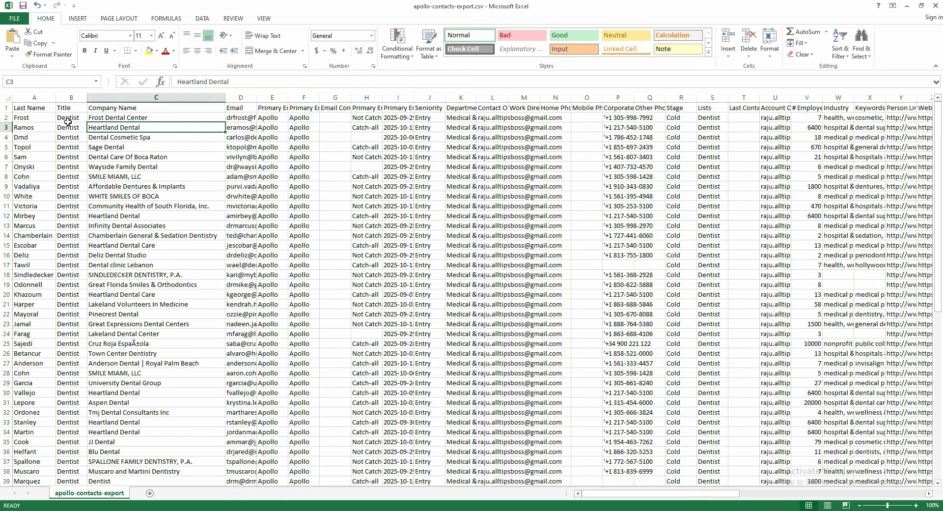
- Widen Email, then delete Primary Email Source and Primary Email Verification Source columns
left_click(41, 120)
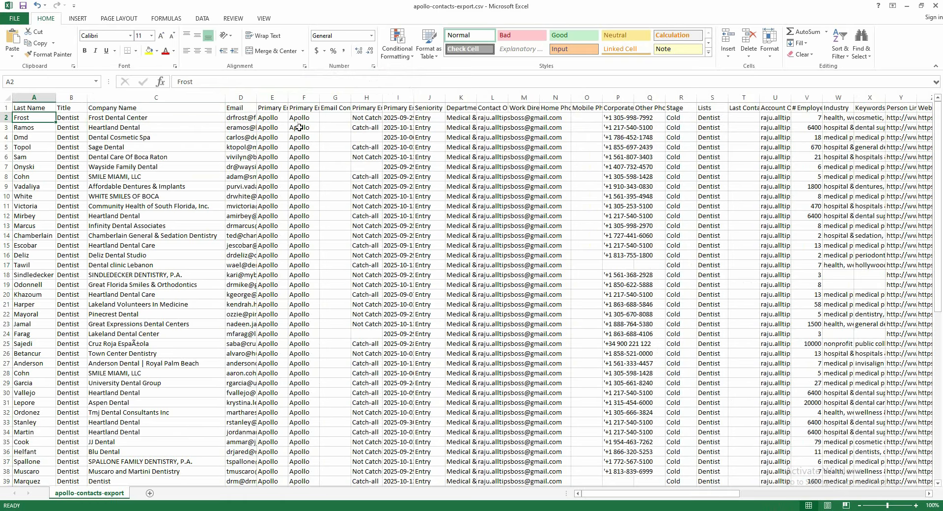
left_click_drag(256, 100, 365, 94)
left_click(326, 99)
left_click(335, 101)
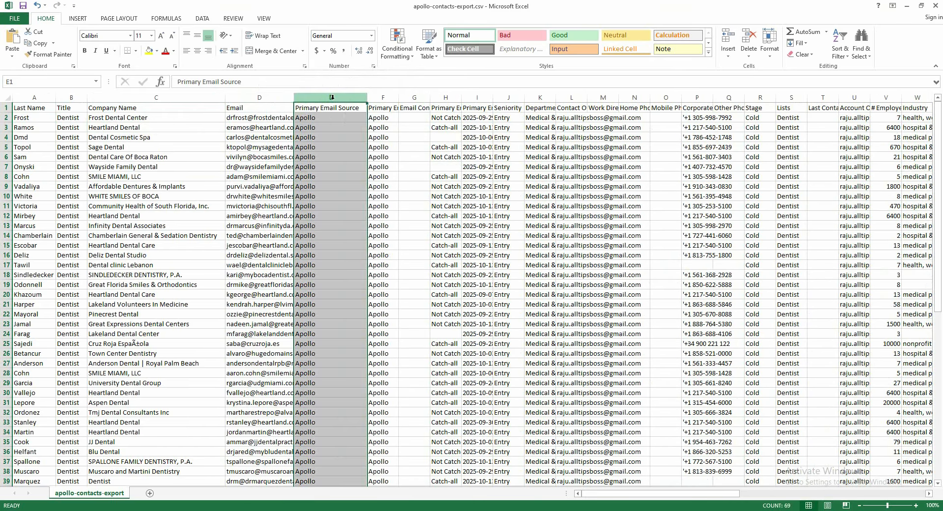
right_click(333, 100)
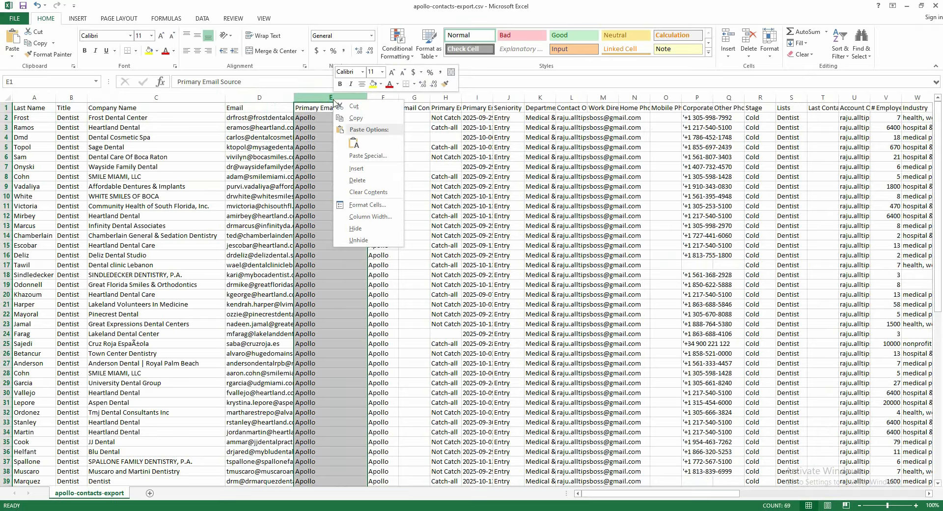
left_click(349, 180)
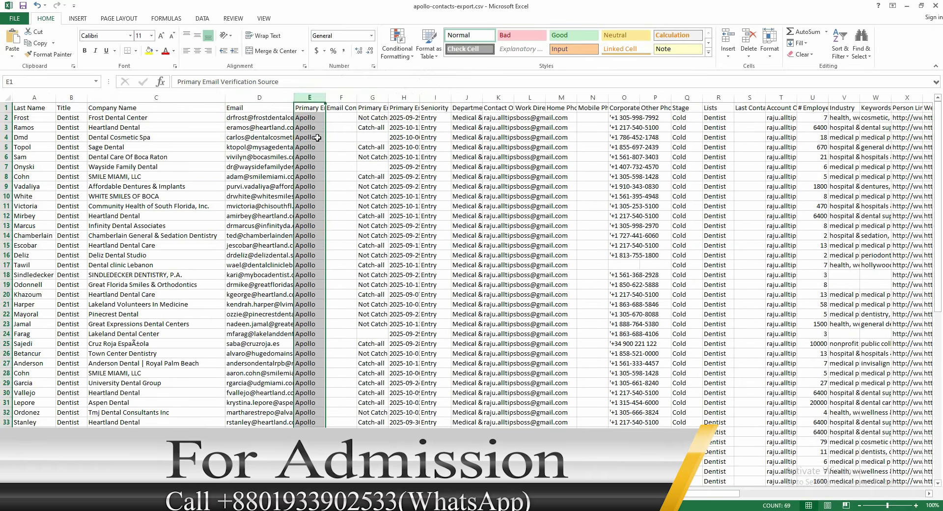
right_click(315, 107)
left_click(346, 181)
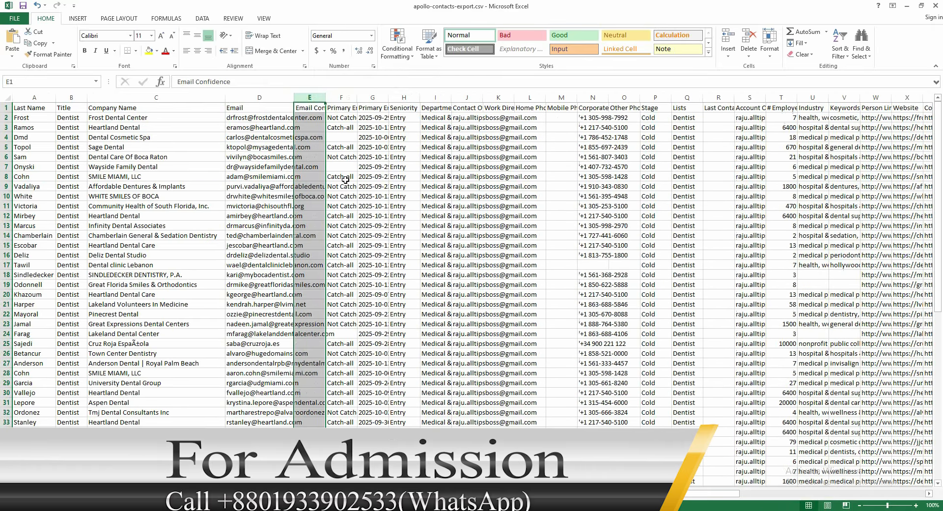
- Delete the Email Confidence and Primary Email Catch-all Status columns
double_click(325, 100)
right_click(338, 100)
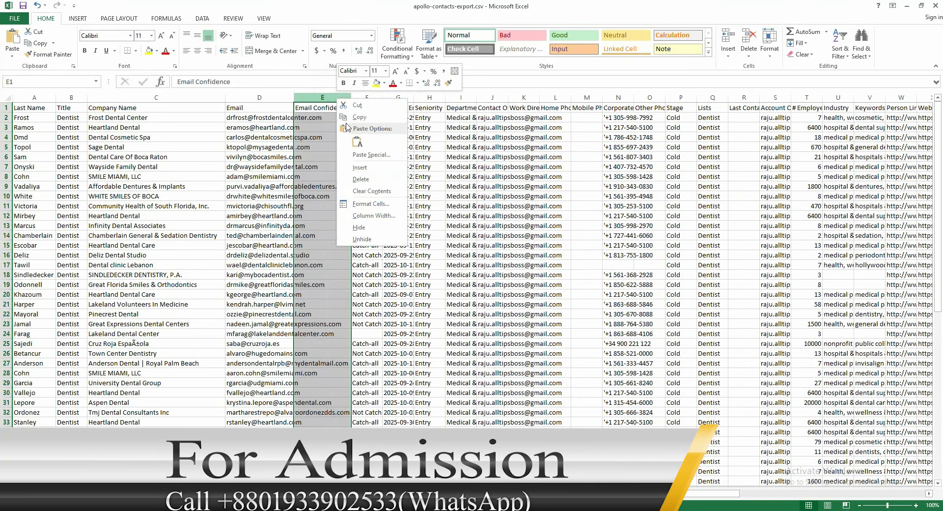
left_click(362, 181)
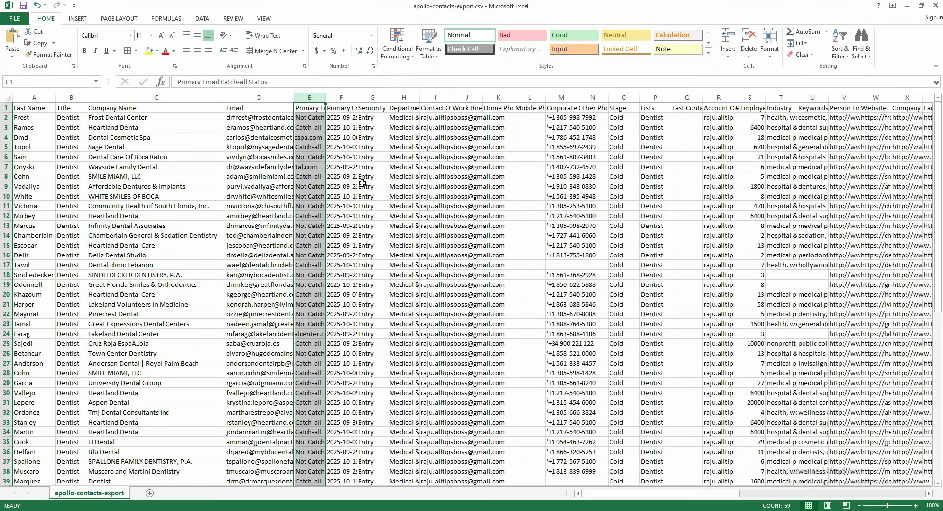
double_click(325, 99)
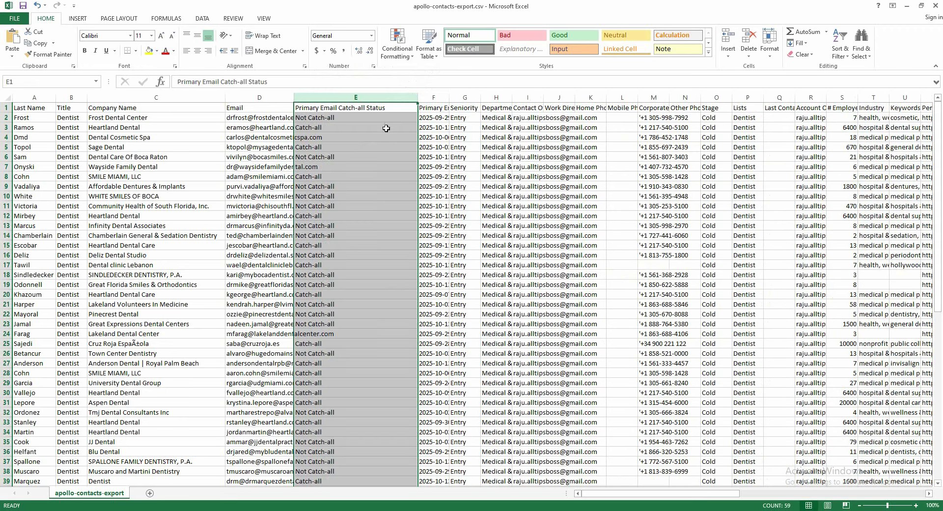
left_click(370, 100)
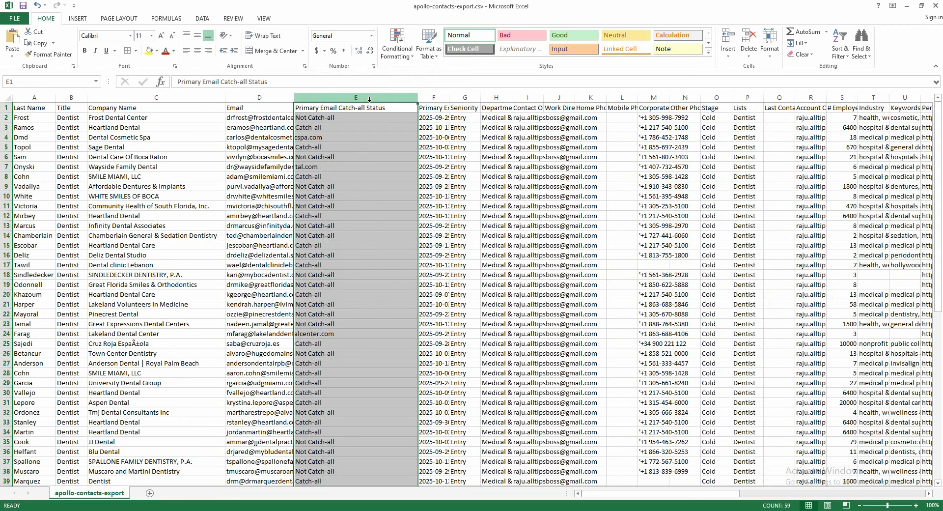
right_click(364, 98)
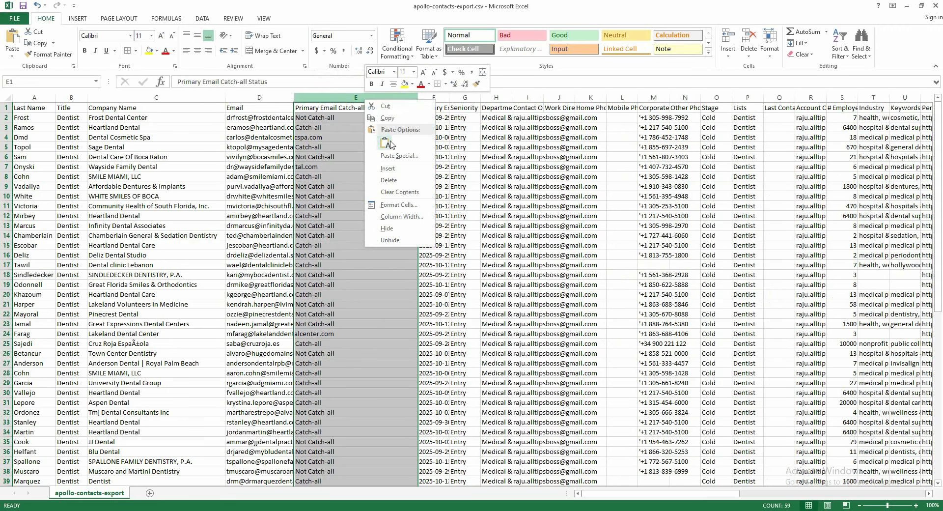
left_click(393, 180)
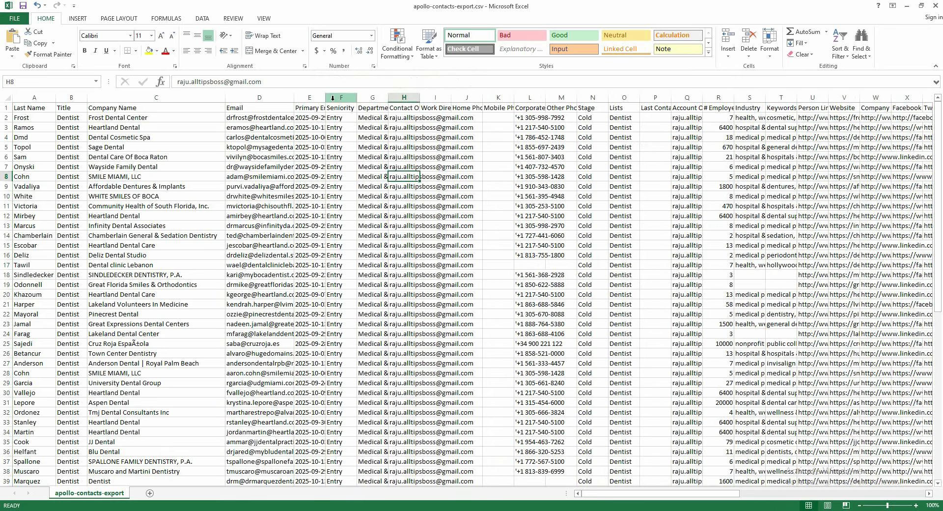
- Delete the Primary Email Last Verified At column
left_click_drag(325, 97, 396, 97)
left_click(356, 97)
right_click(356, 97)
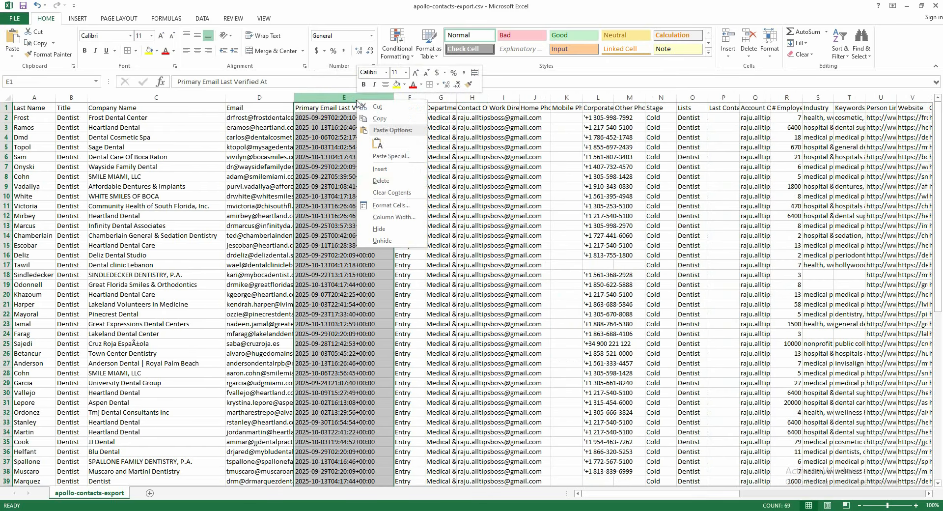
left_click(381, 181)
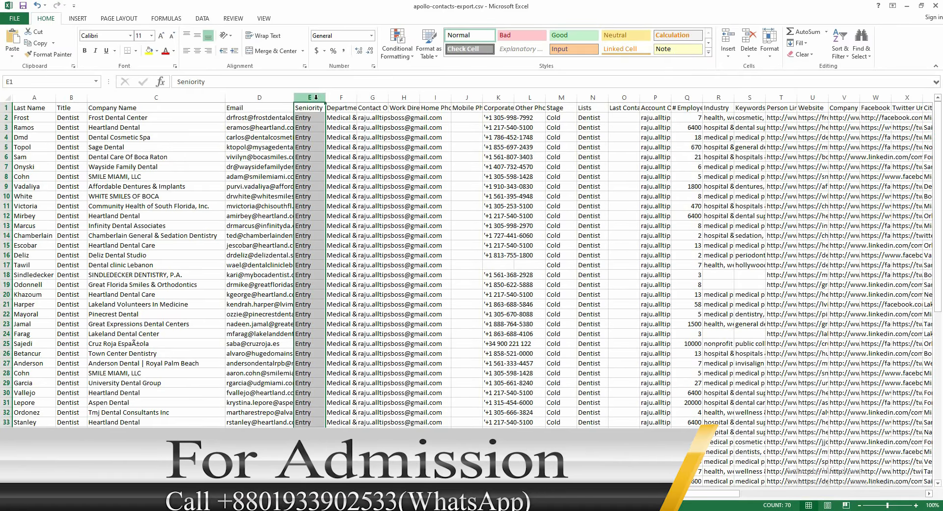
- Delete the Seniority through Mobile Phone columns
left_click_drag(318, 98, 457, 101)
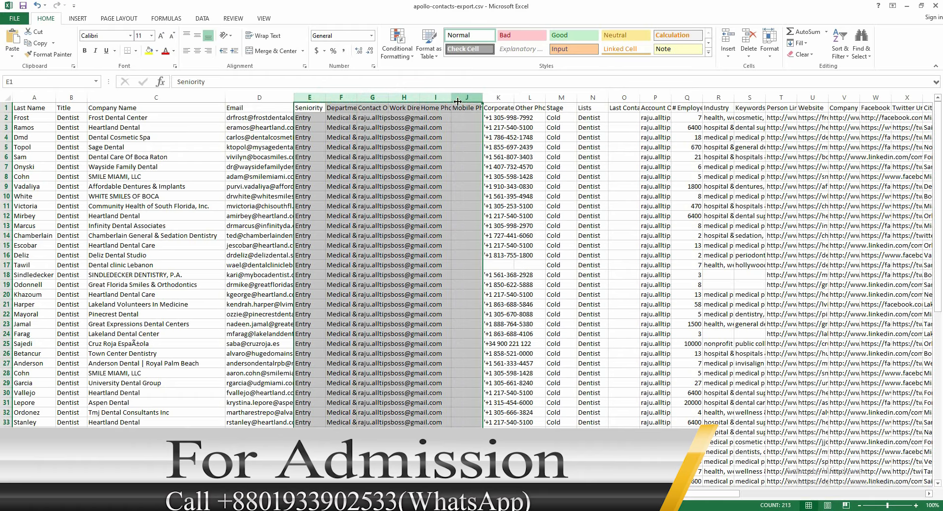
right_click(410, 98)
left_click(433, 177)
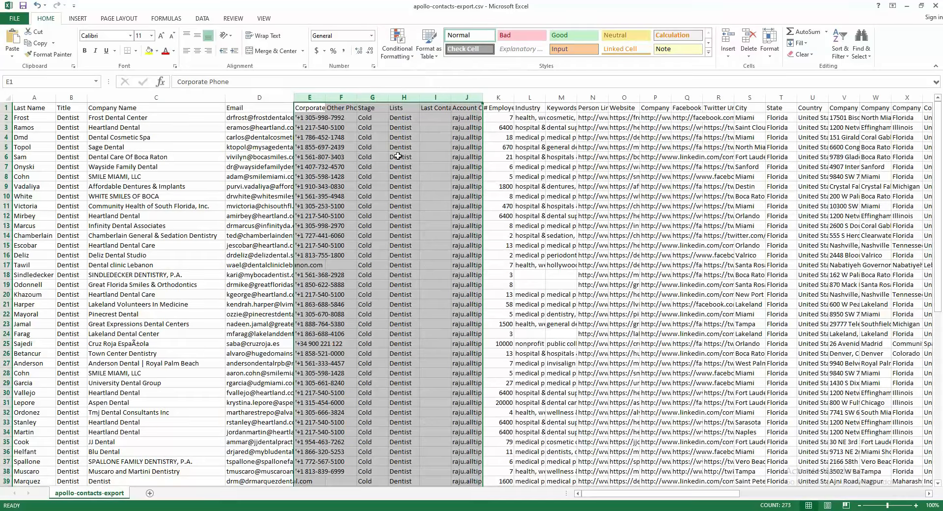
left_click(399, 157)
scroll(352, 145, "down", 9)
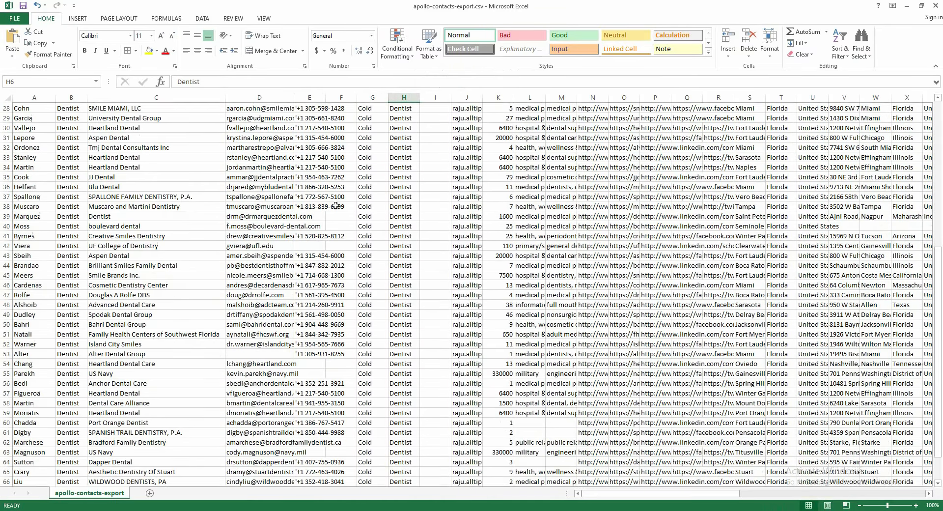
scroll(335, 206, "down", 6)
scroll(336, 206, "up", 15)
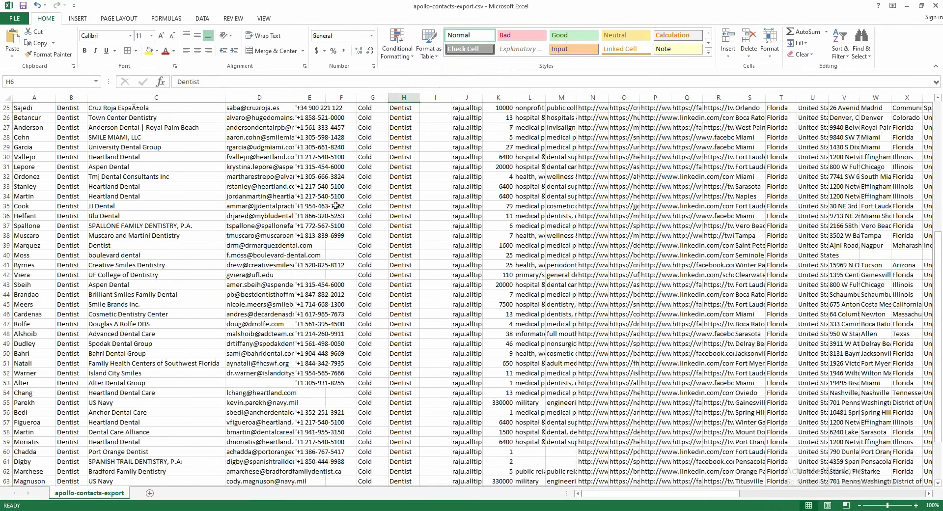
- Delete the four columns from Stage through the account owner
left_click_drag(376, 97, 471, 114)
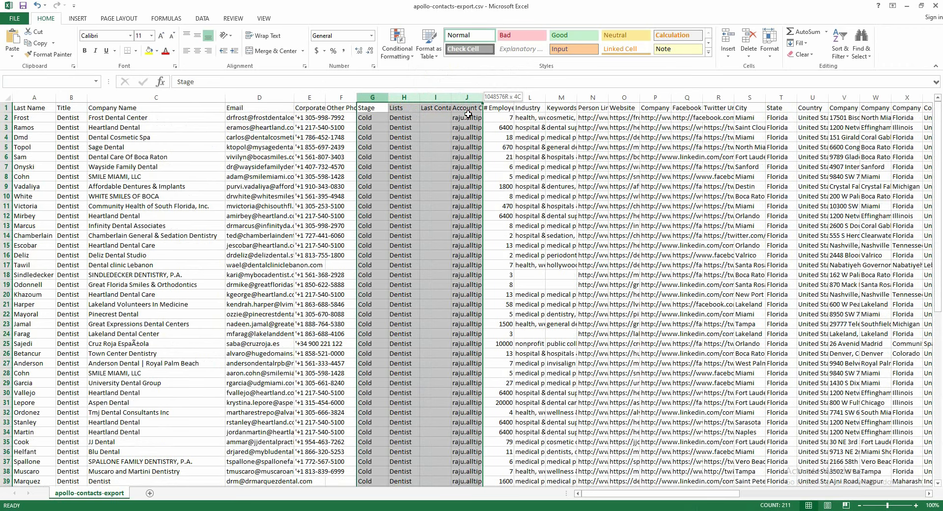
right_click(432, 98)
left_click(458, 178)
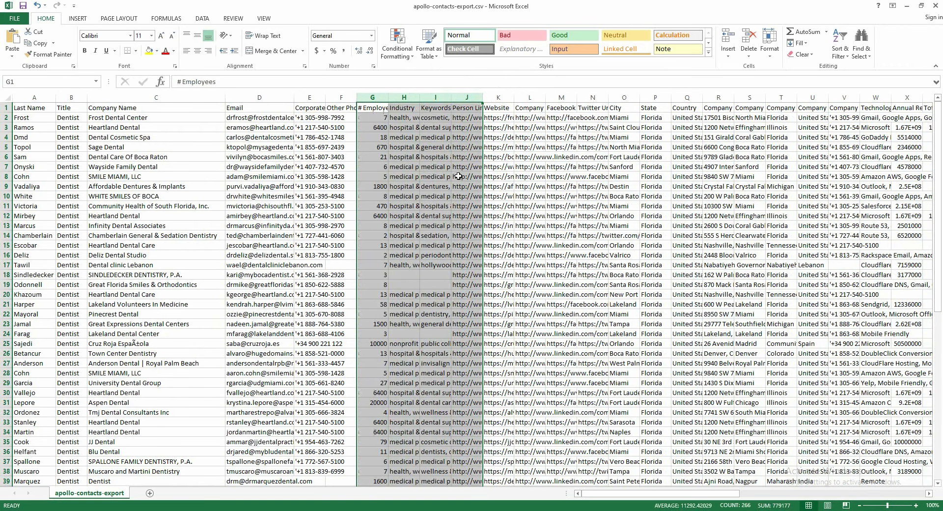
- AutoFit the # Employees, Industry and Keywords columns to their longest entries
left_click_drag(395, 98, 434, 98)
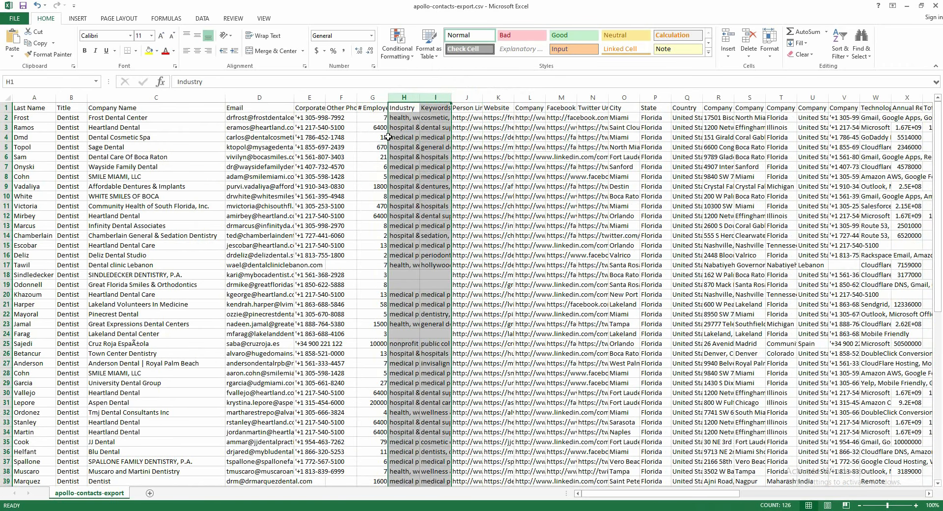
double_click(389, 100)
left_click(388, 100)
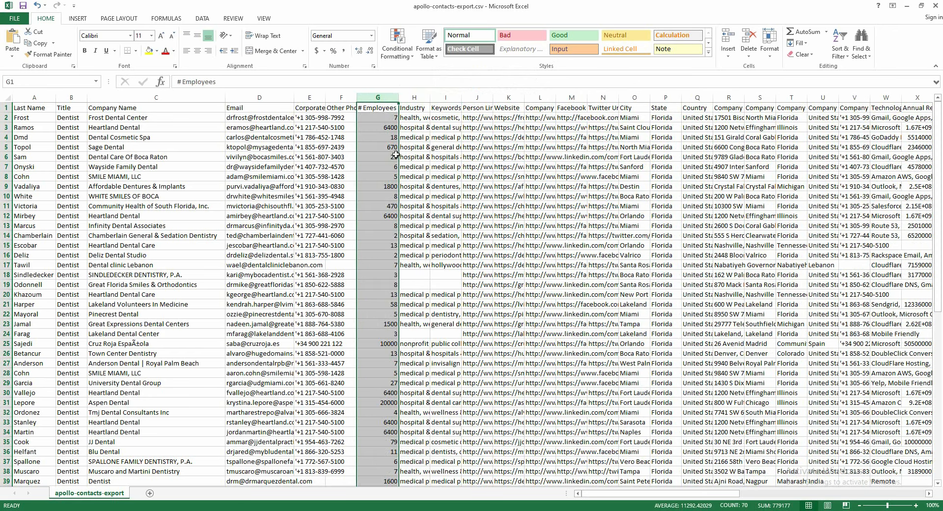
double_click(432, 97)
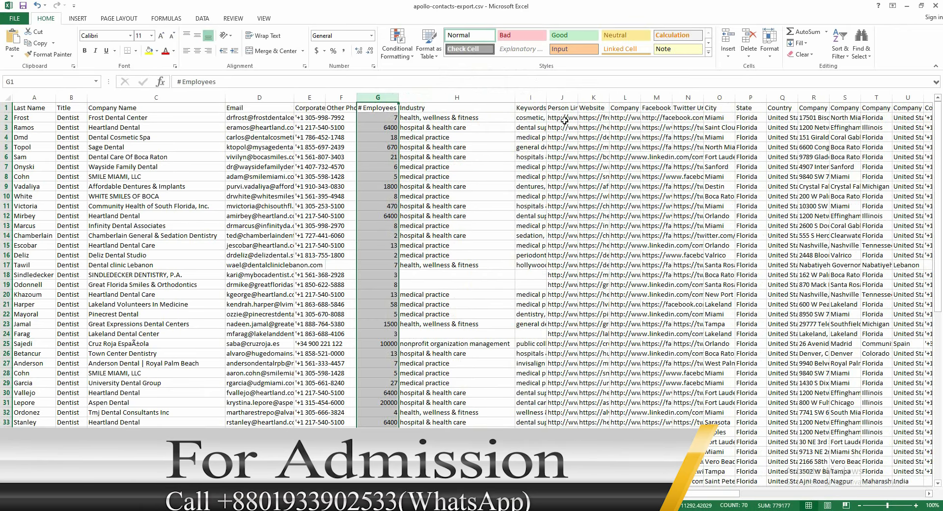
double_click(546, 97)
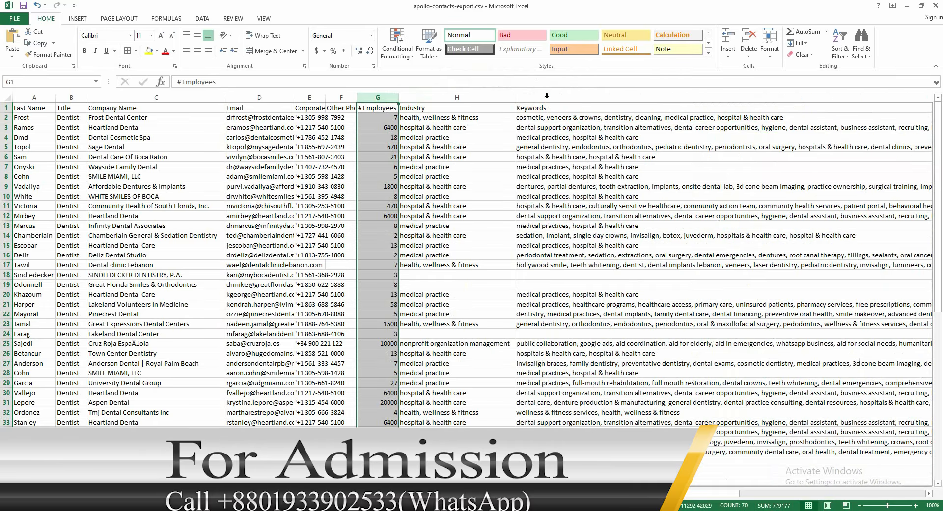
left_click(558, 125)
left_click_drag(624, 492, 717, 493)
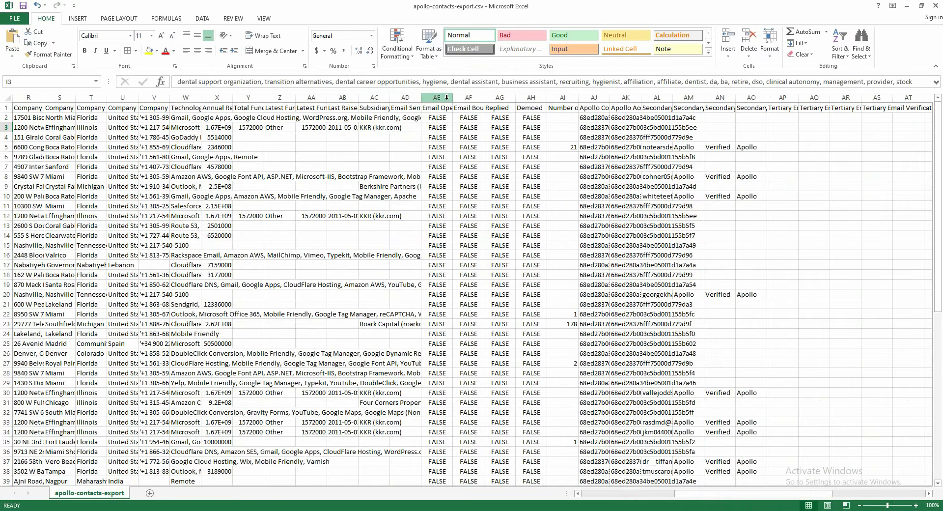
- Delete the Email Open, Email Bounced, Replied and Demoed columns
left_click(443, 94)
left_click(529, 94)
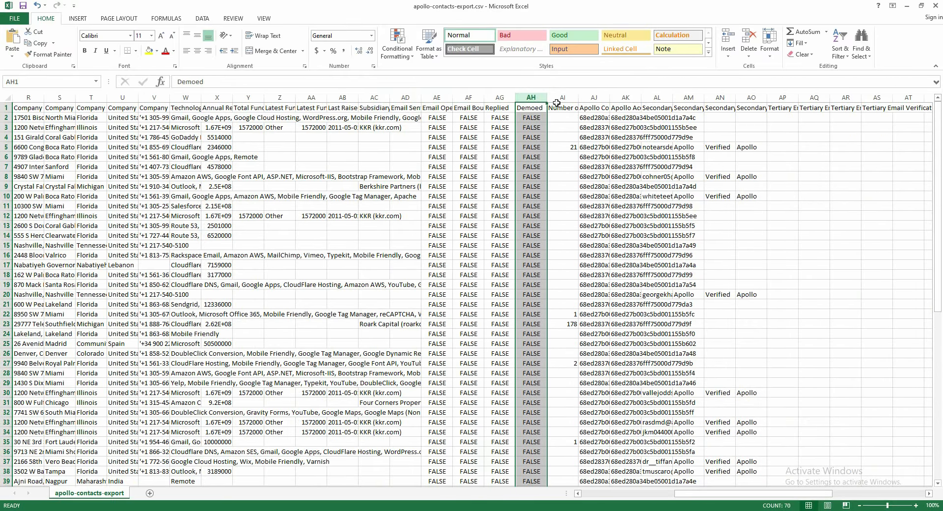
left_click(439, 97)
right_click(439, 97)
left_click(464, 171)
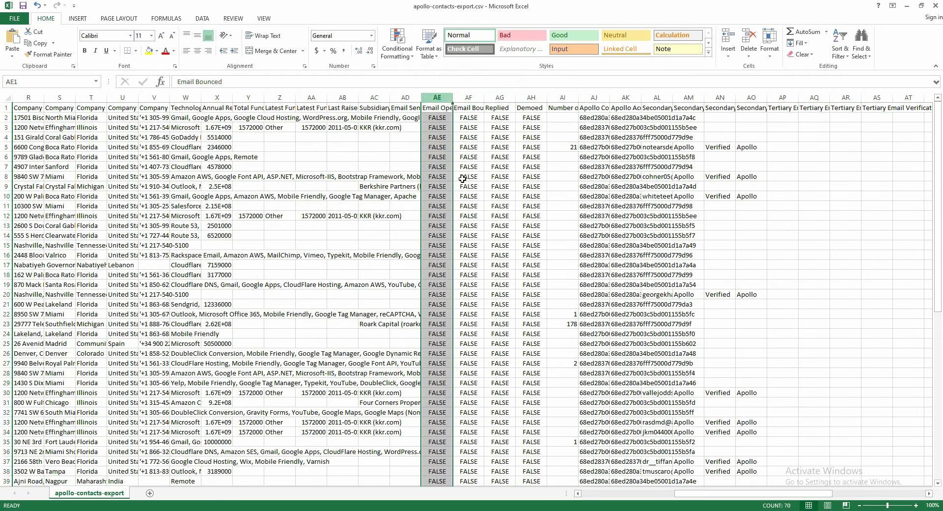
right_click(436, 95)
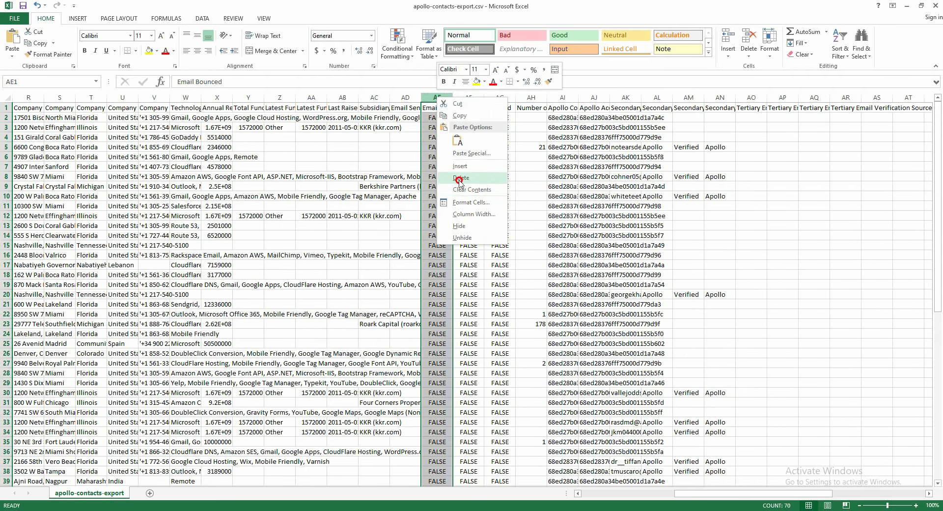
left_click(465, 174)
right_click(433, 95)
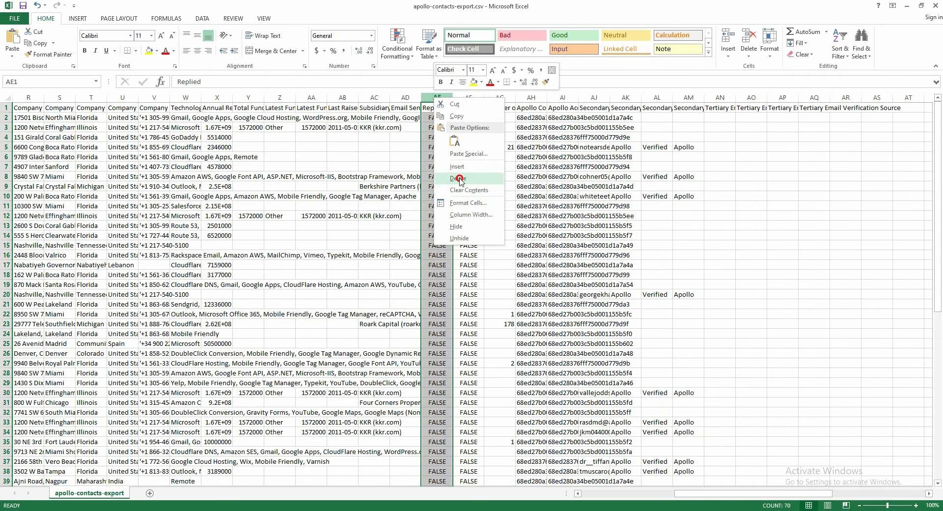
left_click(464, 176)
right_click(435, 97)
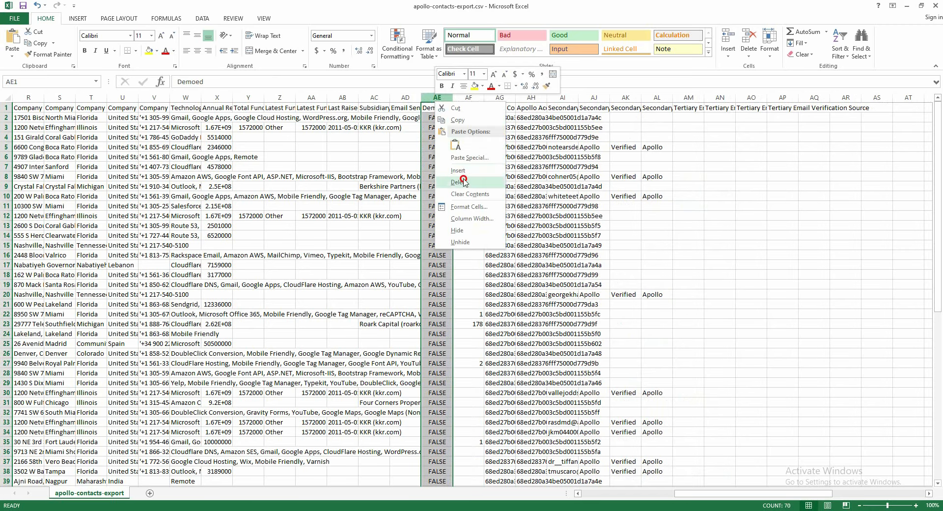
left_click(464, 176)
- Delete the Number of Retail Locations, Apollo Contact Id and Apollo Account Id columns
right_click(444, 95)
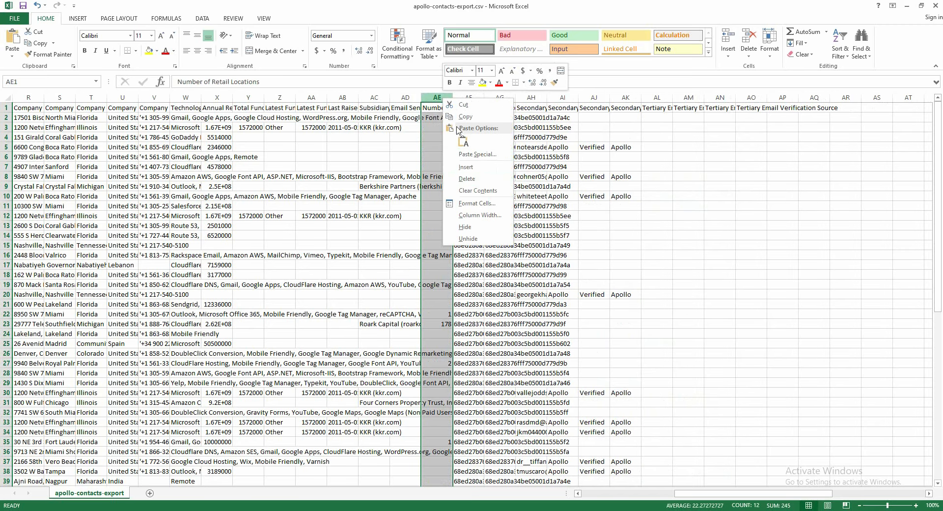
left_click(465, 176)
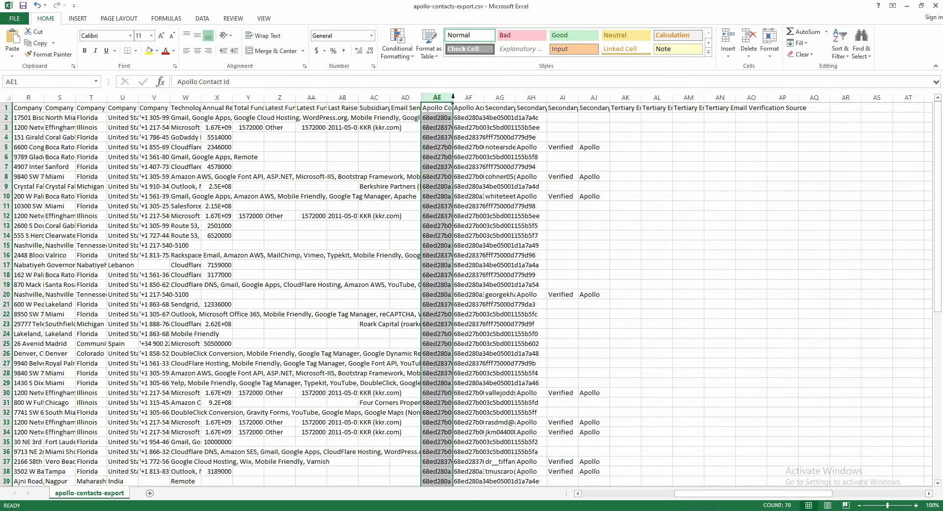
right_click(444, 97)
left_click(469, 182)
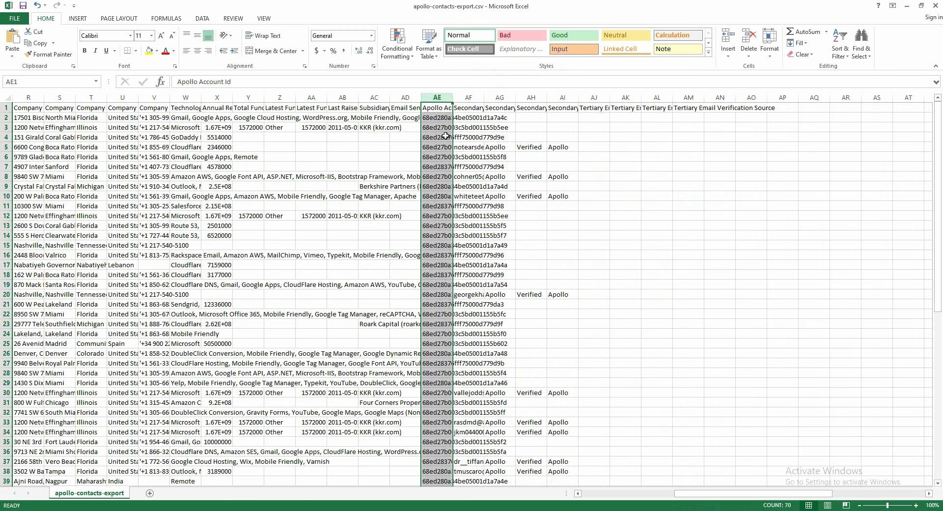
right_click(436, 98)
left_click(466, 180)
- Delete Secondary Email and its Source, Status and Verification Source columns
right_click(439, 99)
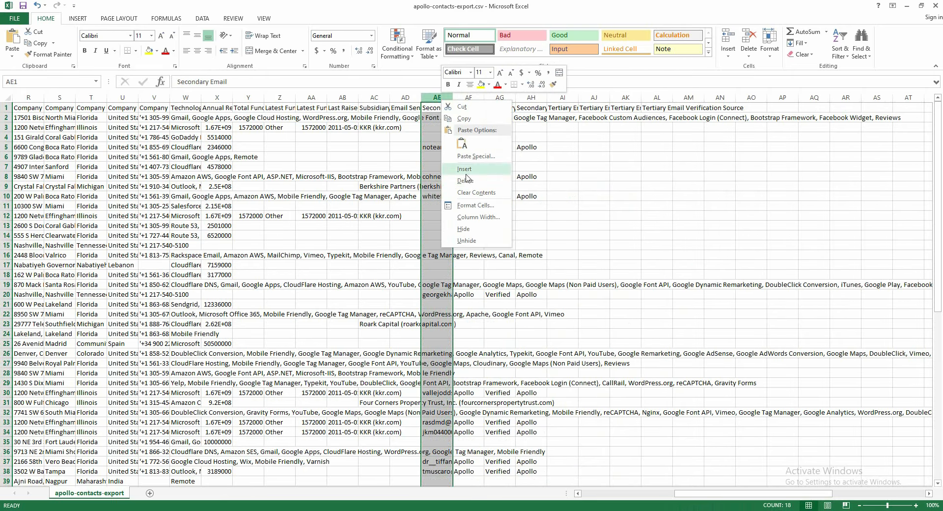
left_click(466, 180)
right_click(438, 98)
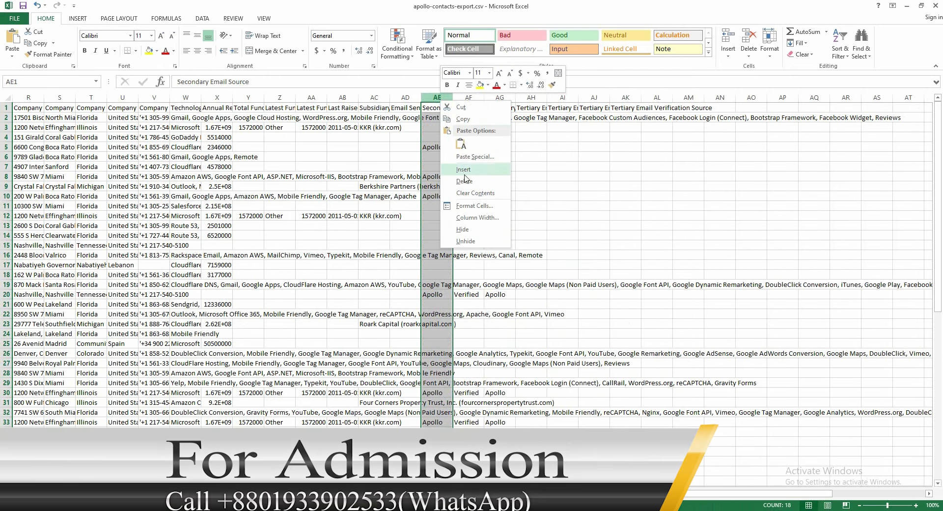
left_click(465, 180)
right_click(442, 98)
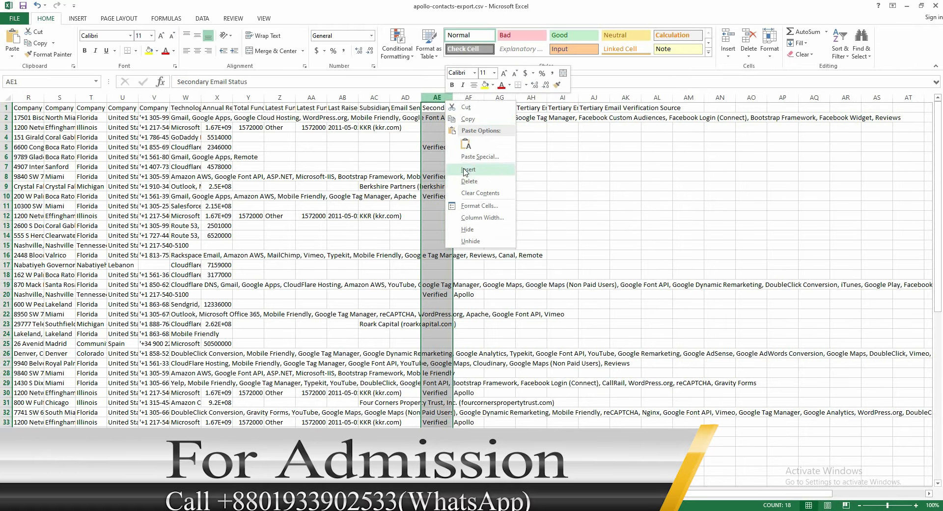
left_click(466, 180)
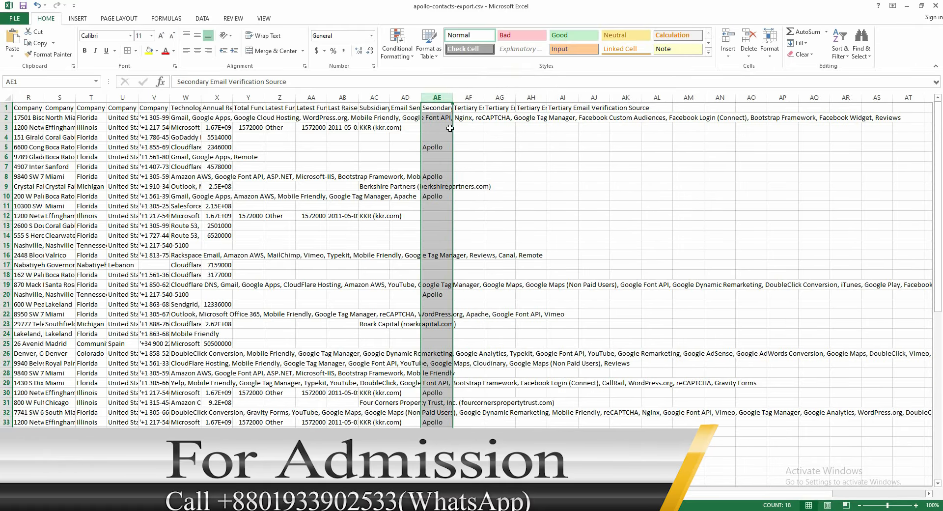
right_click(438, 98)
left_click(466, 180)
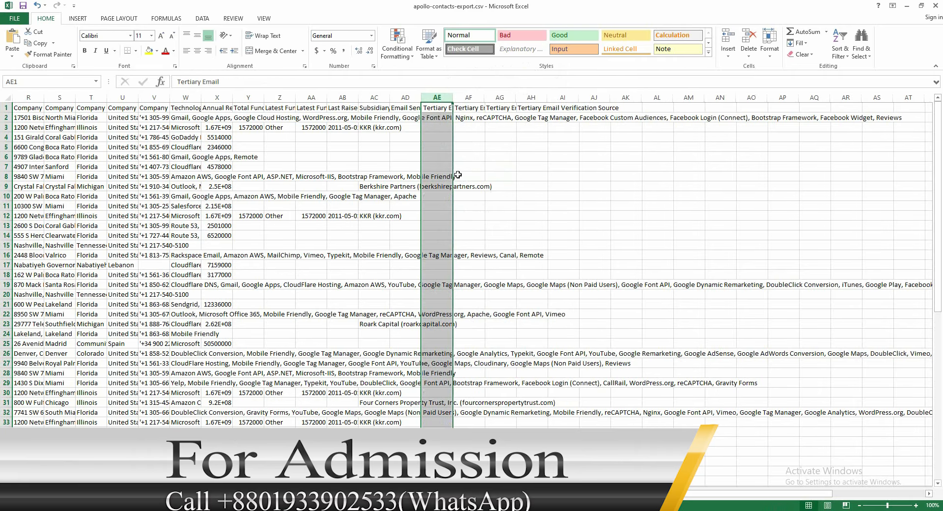
- Delete Tertiary Email and its Source, Status and Verification Source columns
right_click(434, 97)
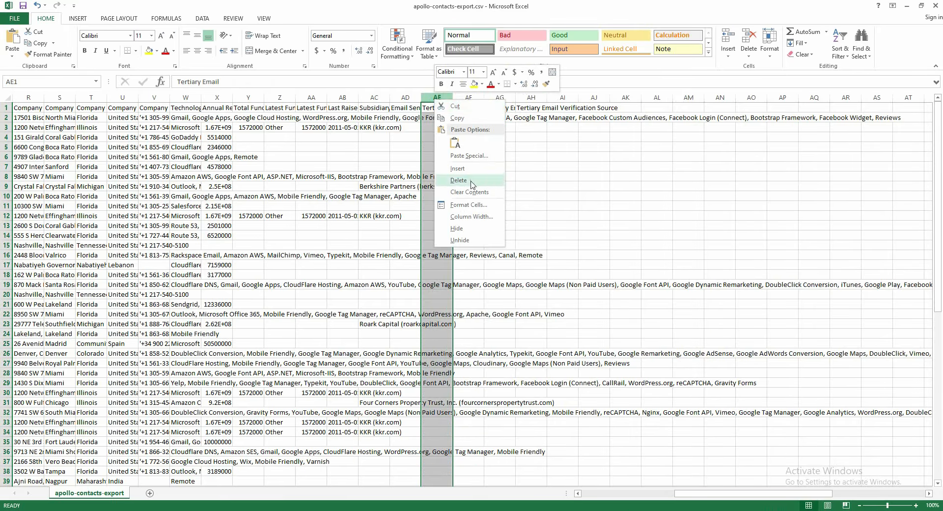
left_click(466, 181)
left_click(470, 186)
double_click(453, 97)
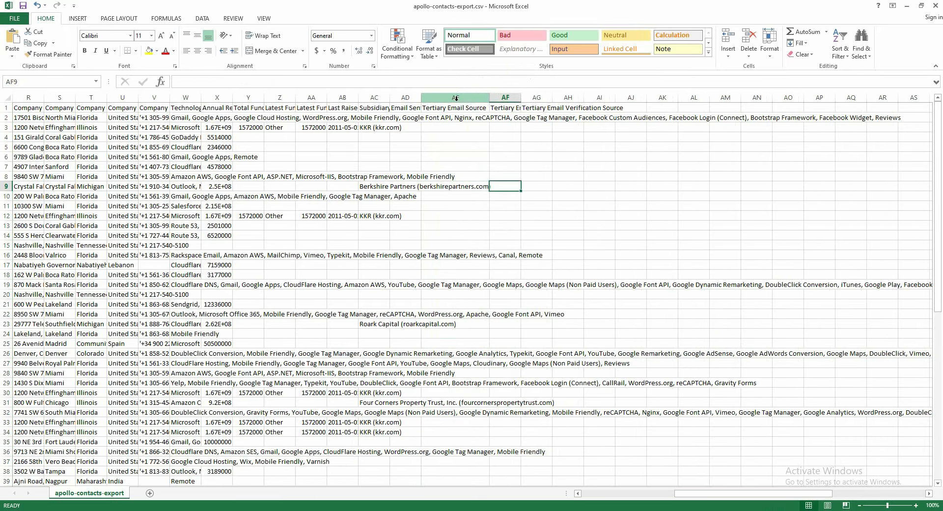
left_click(458, 97)
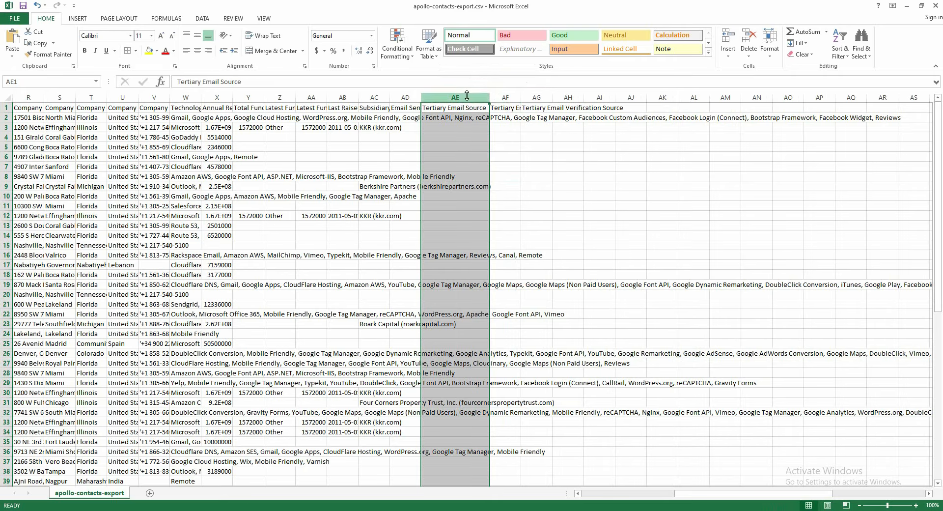
left_click_drag(489, 98, 554, 97)
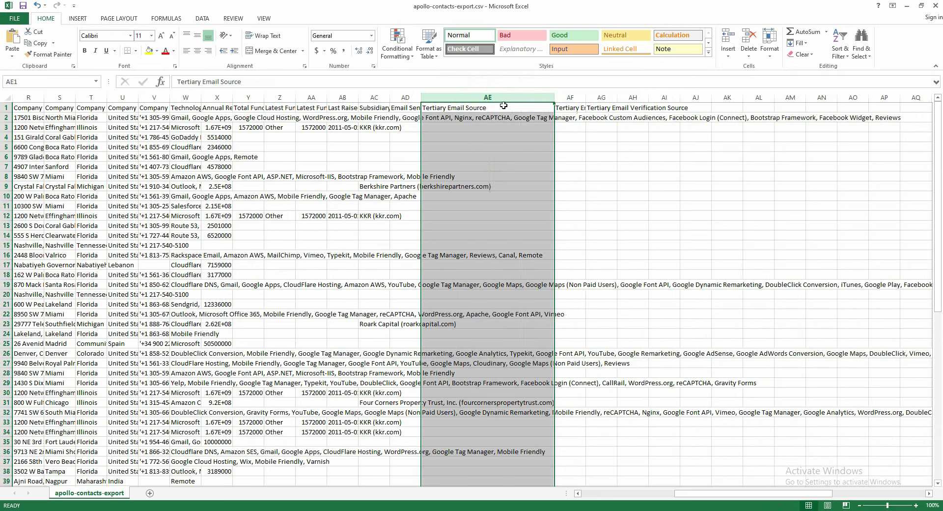
right_click(513, 97)
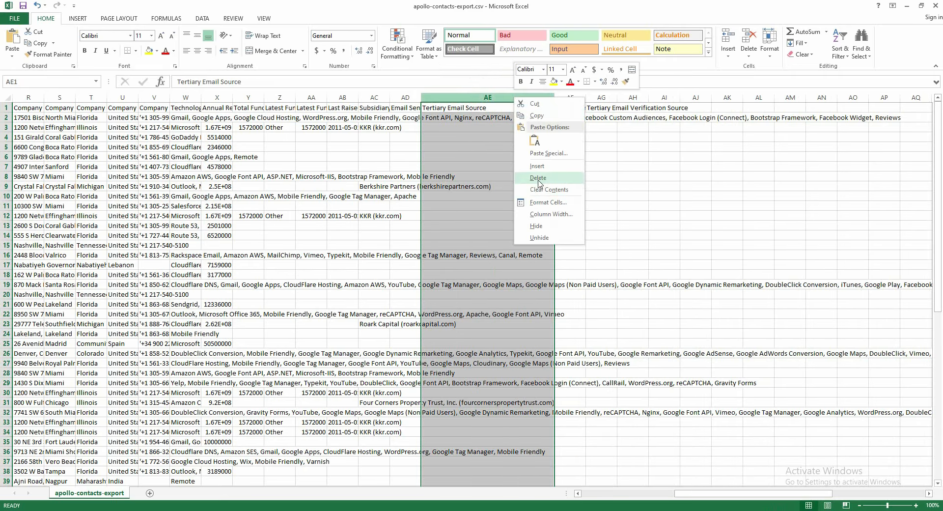
left_click(528, 178)
right_click(440, 97)
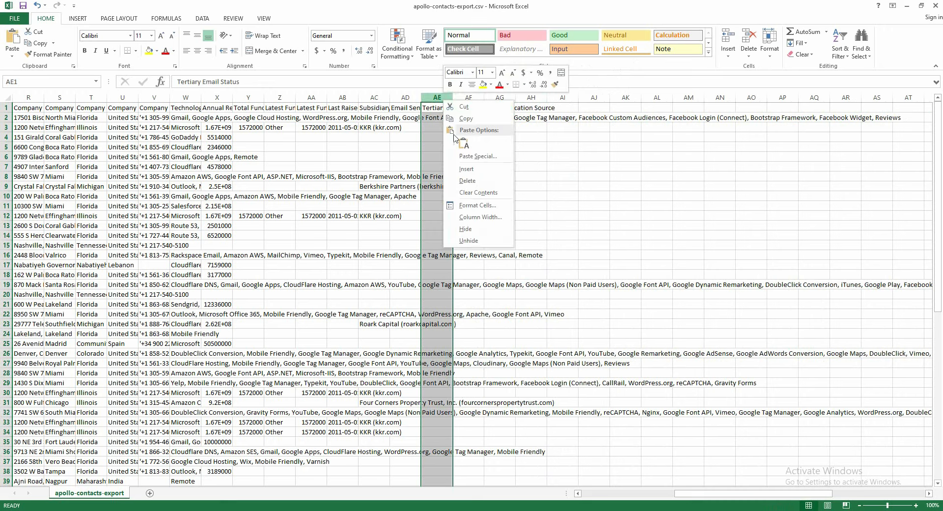
left_click(457, 178)
right_click(432, 102)
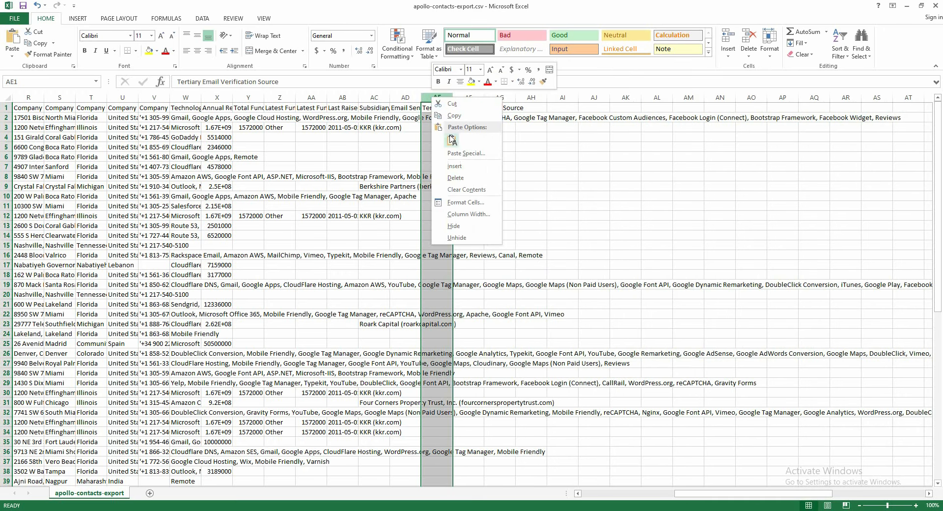
left_click(455, 179)
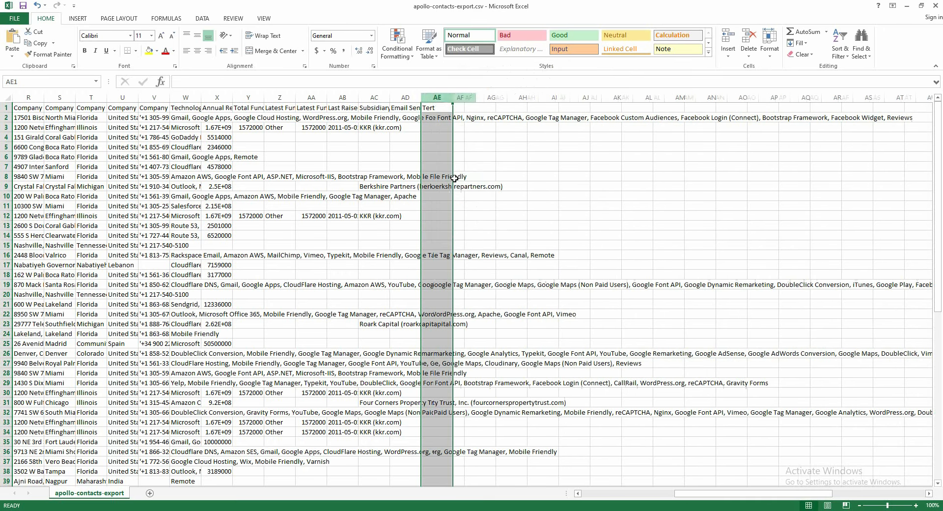
- Delete the four remaining empty columns at AE
right_click(452, 99)
right_click(440, 98)
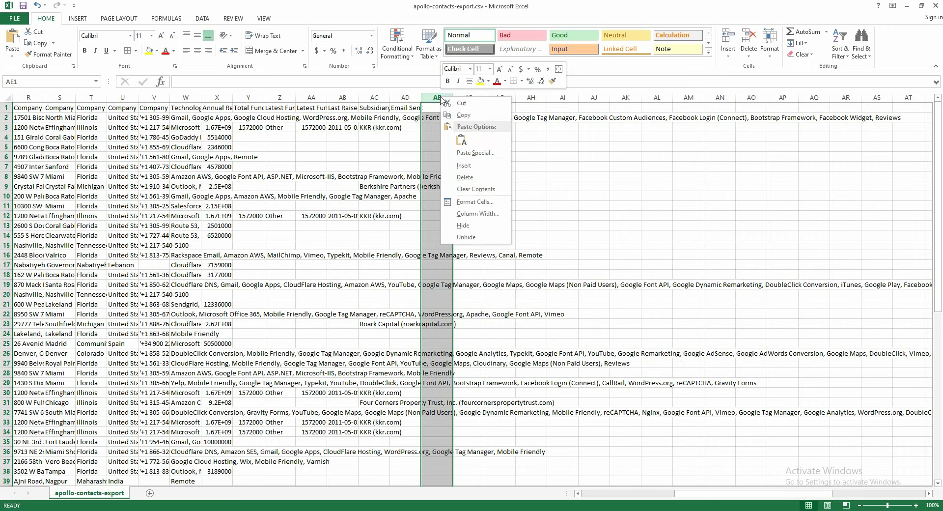
left_click(465, 183)
right_click(444, 99)
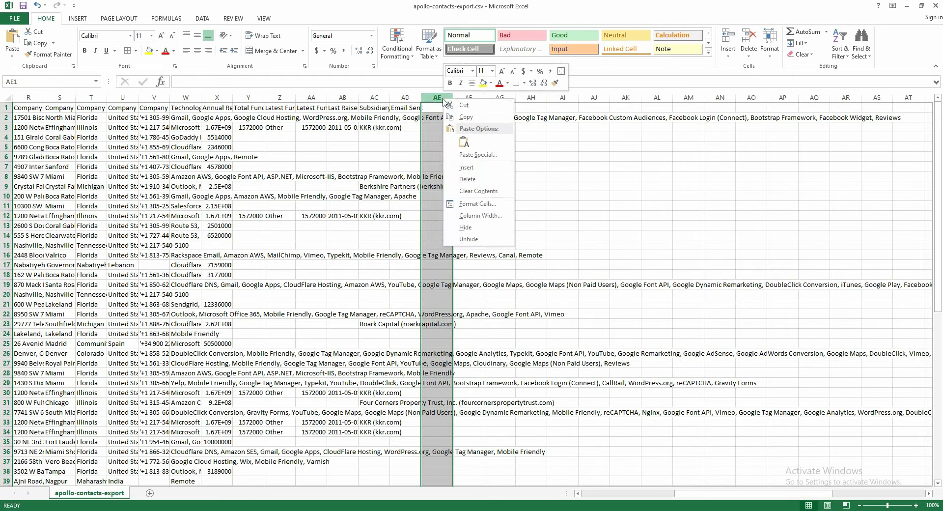
left_click(472, 180)
right_click(442, 99)
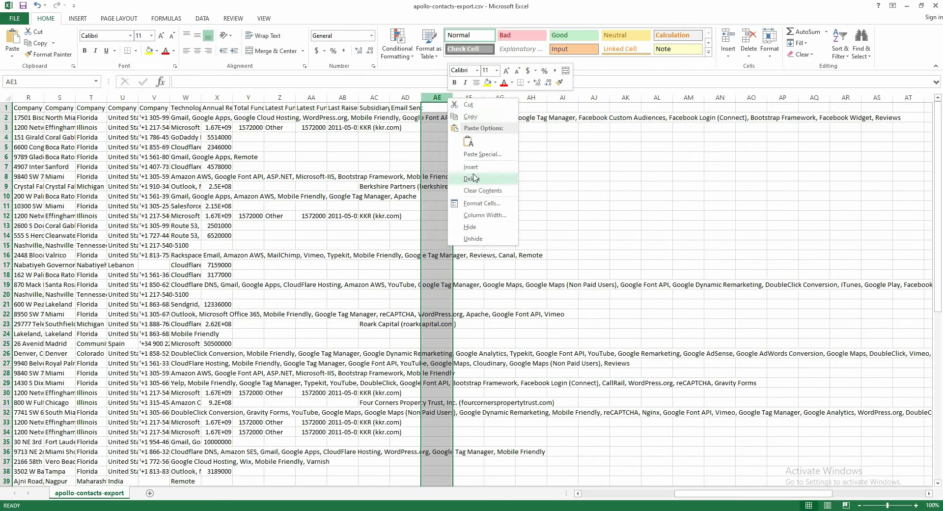
left_click(473, 178)
right_click(443, 99)
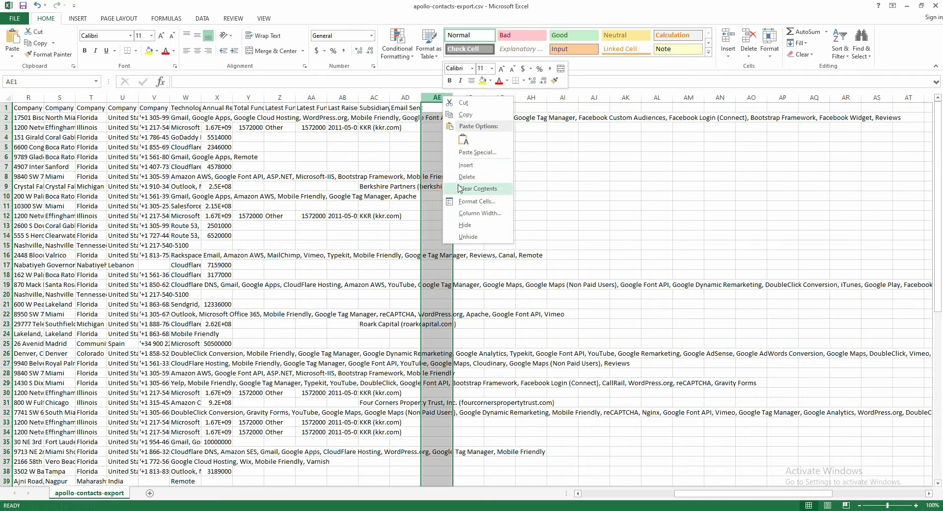
left_click(465, 177)
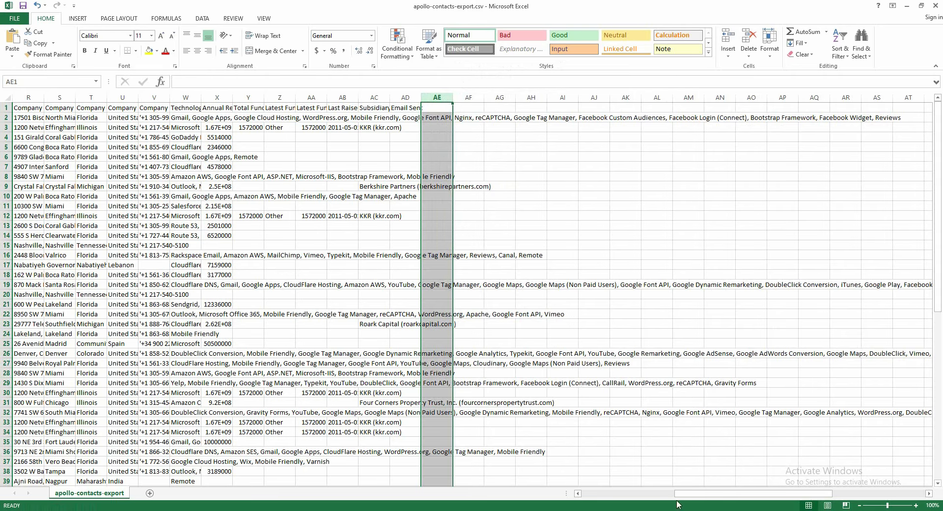
left_click_drag(695, 493, 600, 493)
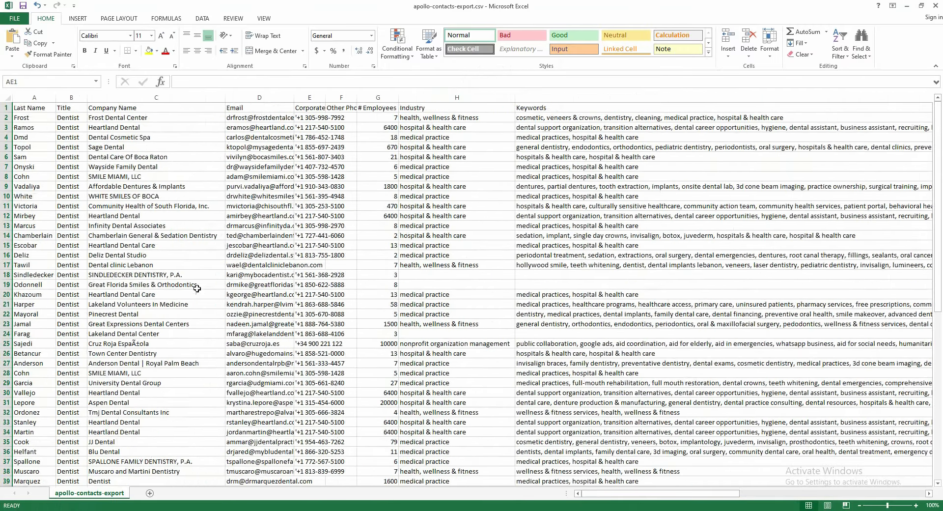
- Review company names in column C, such as SMILE MIAMI, LLC in C8
scroll(197, 289, "down", 4)
scroll(197, 289, "down", 10)
scroll(192, 288, "up", 15)
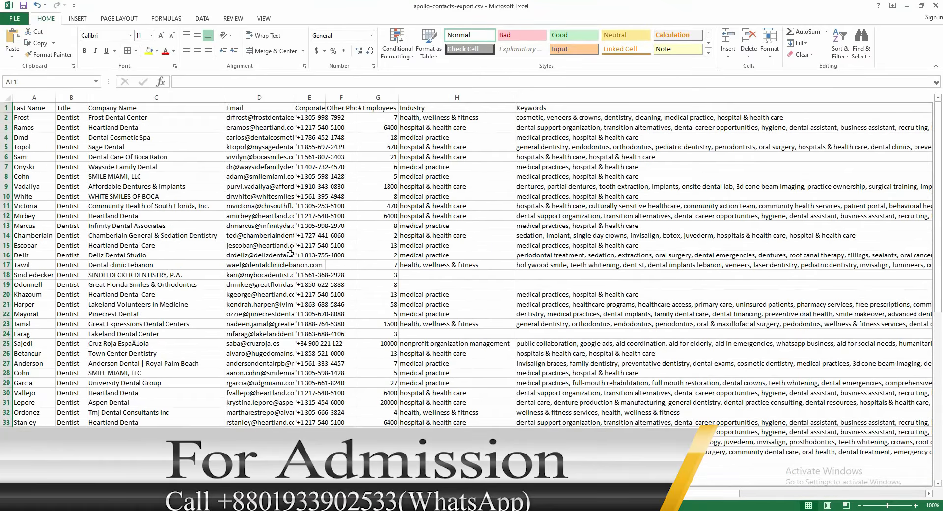
left_click(180, 273)
left_click(147, 244)
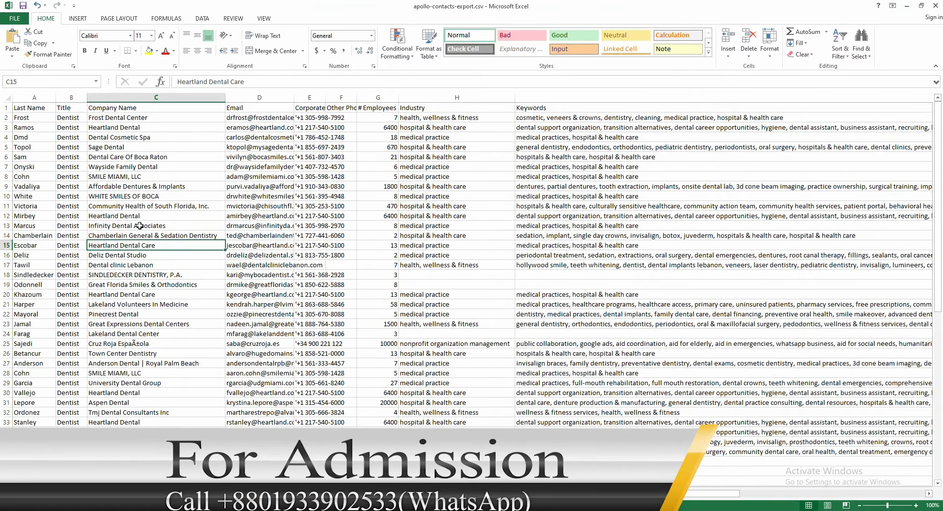
left_click(135, 208)
left_click(125, 176)
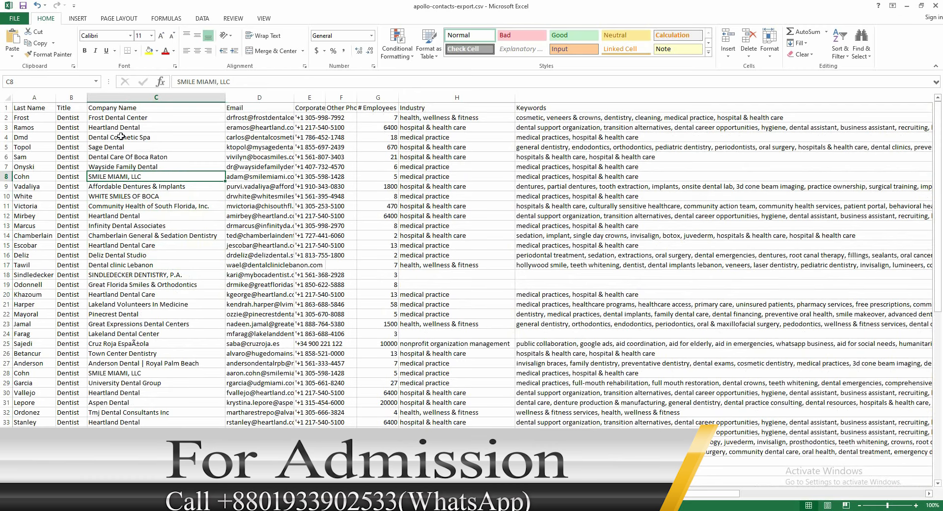
- Check sample emails, phone, industry and employee count, then view the workbook's File Info page
left_click(291, 167)
left_click(340, 147)
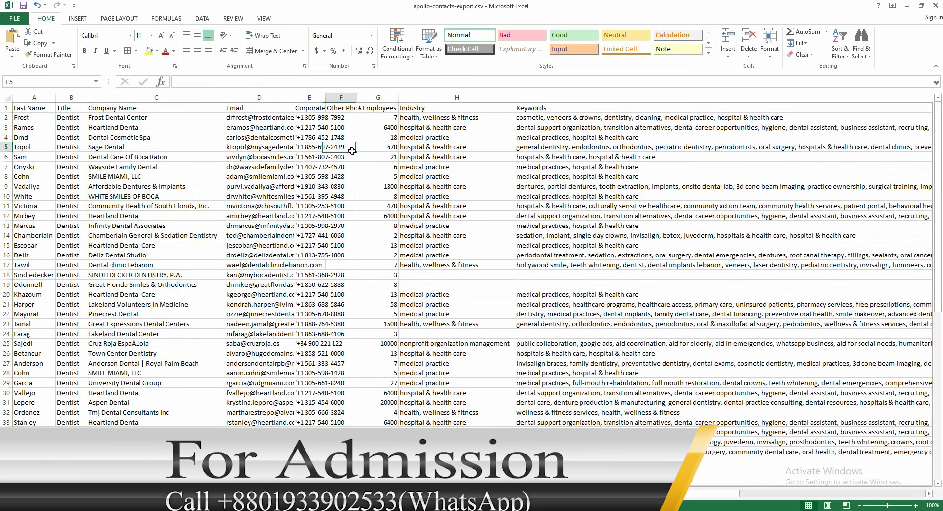
left_click(425, 146)
left_click(357, 177)
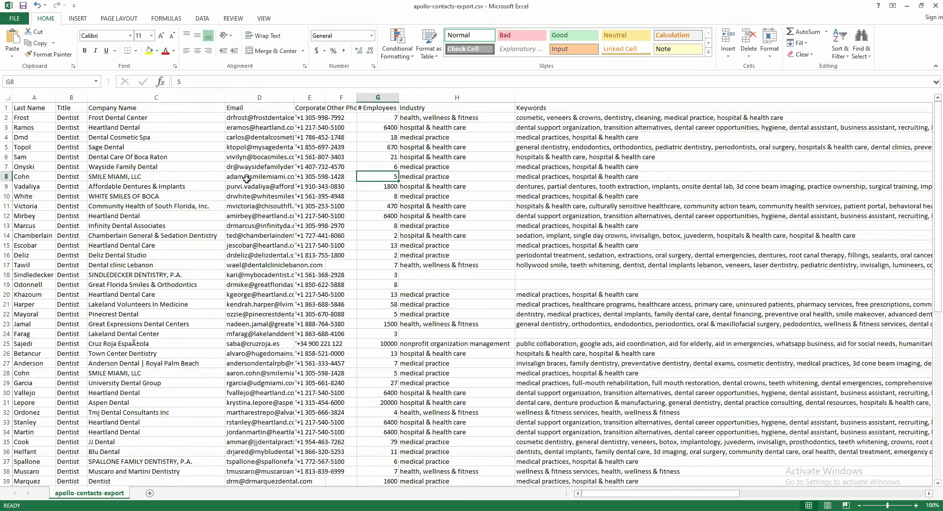
left_click(257, 147)
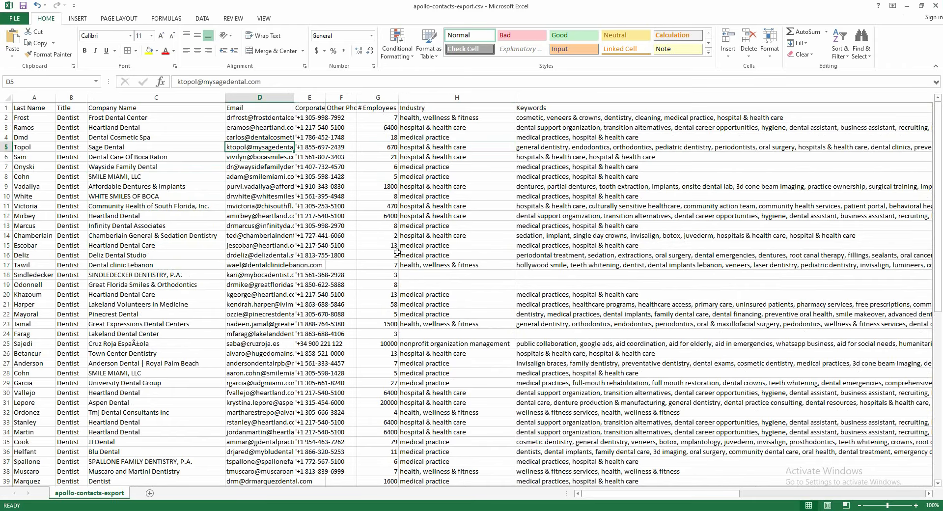
left_click(15, 18)
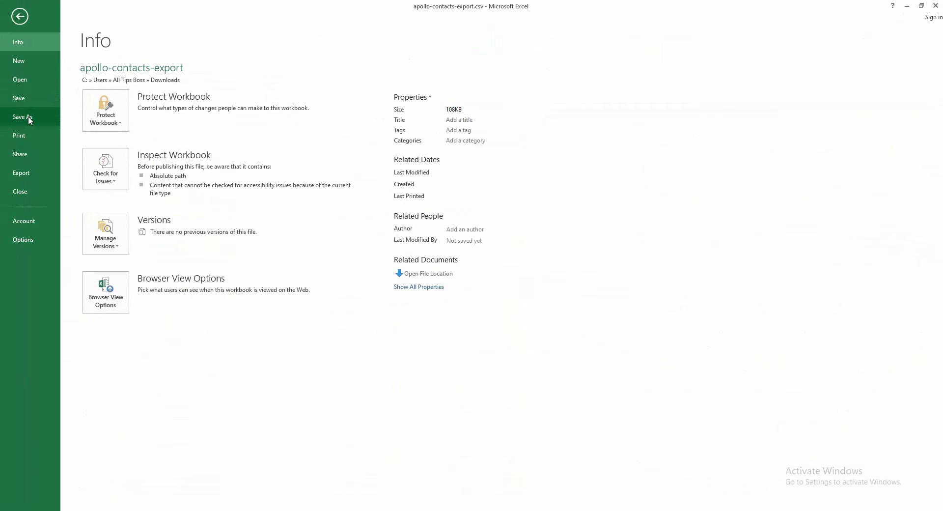
- Attempt Save As to Downloads under the name Dentist, declining CSV format and cancelling
left_click(29, 118)
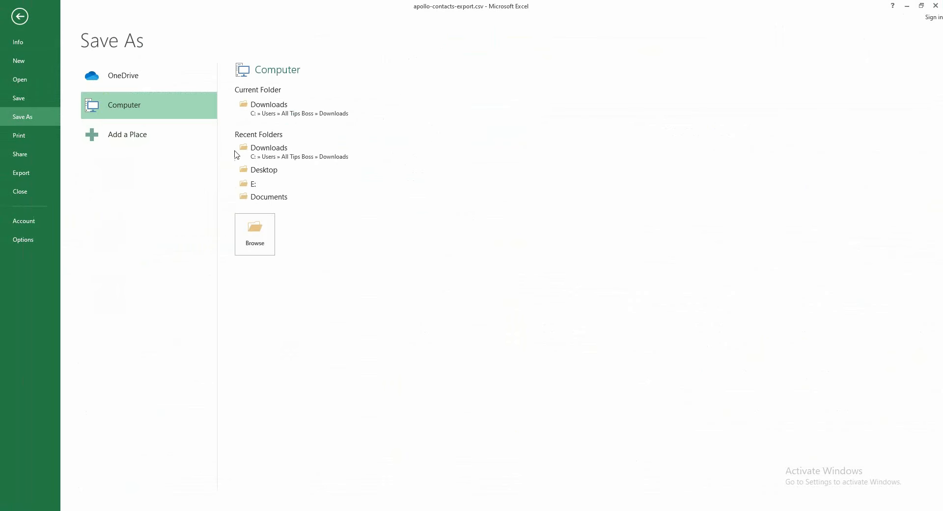
left_click(256, 237)
left_click(255, 235)
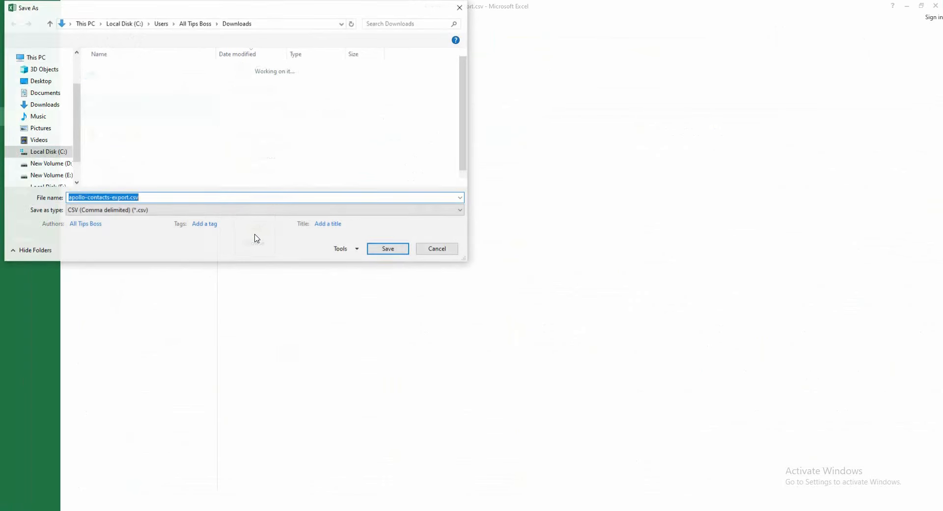
key("BackSpace")
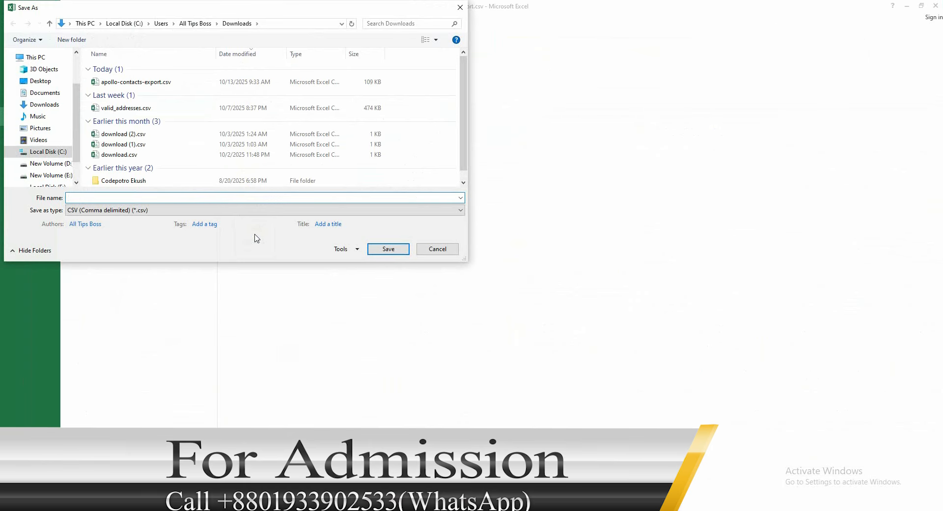
type("Dentist")
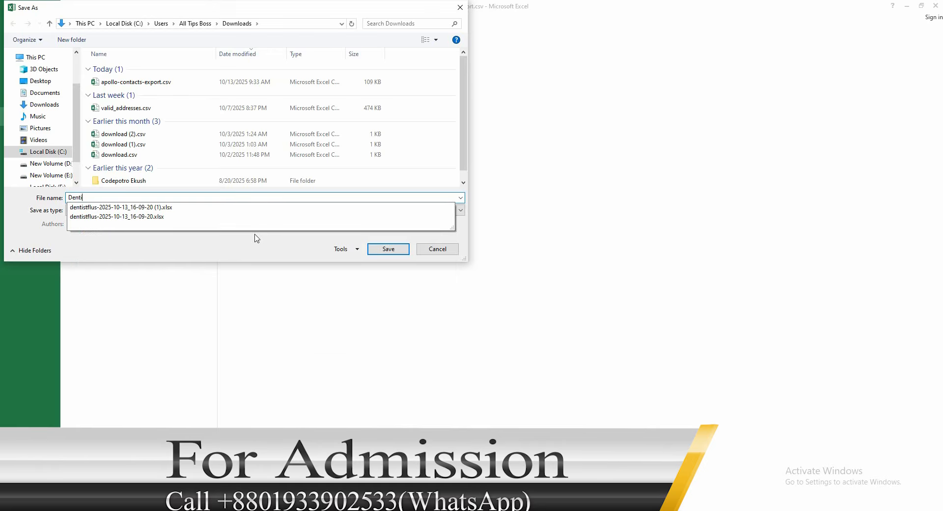
left_click(395, 250)
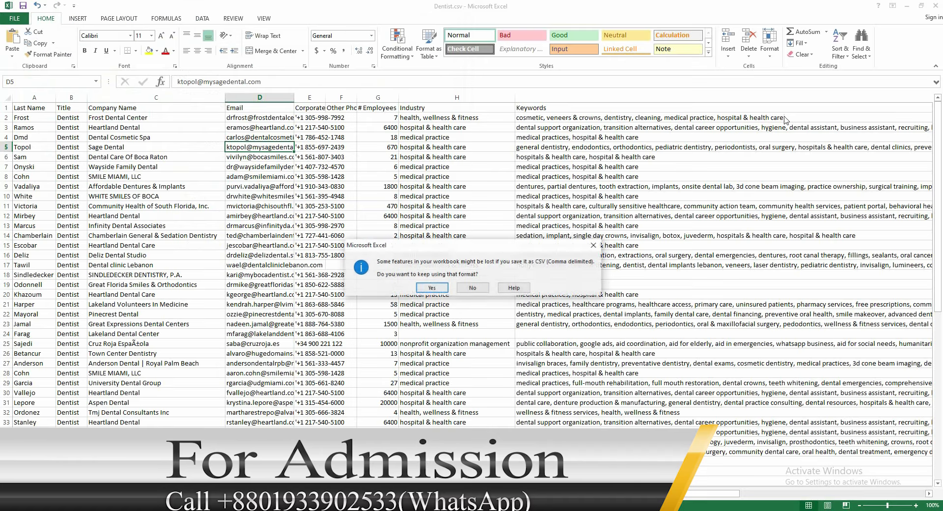
left_click(473, 288)
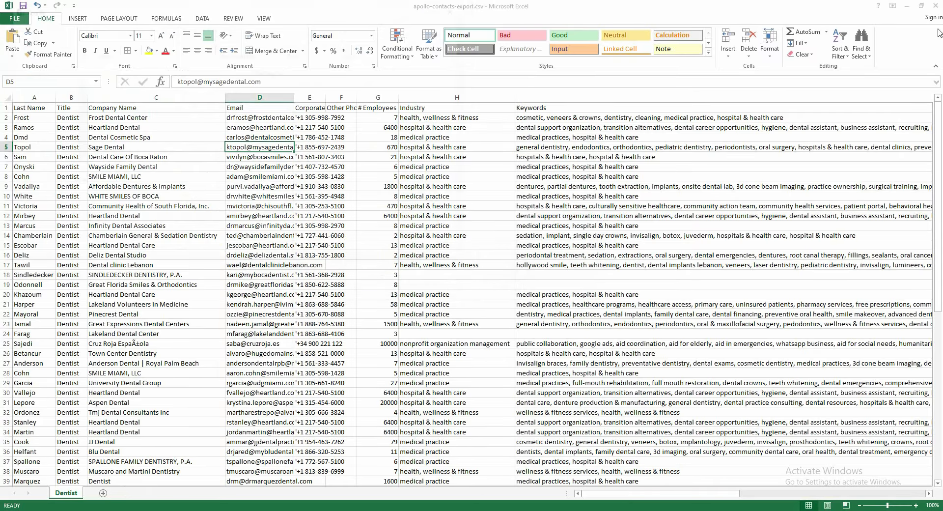
left_click(460, 7)
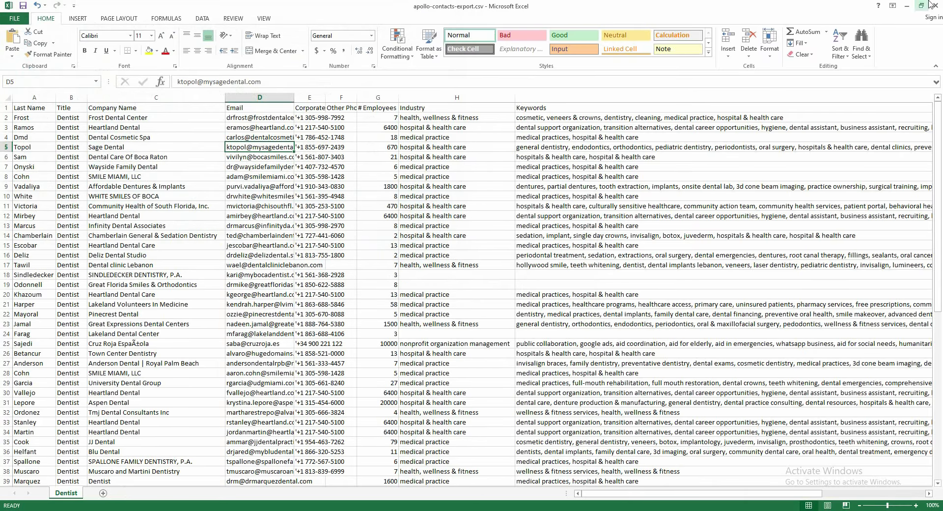
- Close the contacts CSV and the dentistflus workbook, choosing Don't Save for both
left_click(935, 6)
left_click(471, 272)
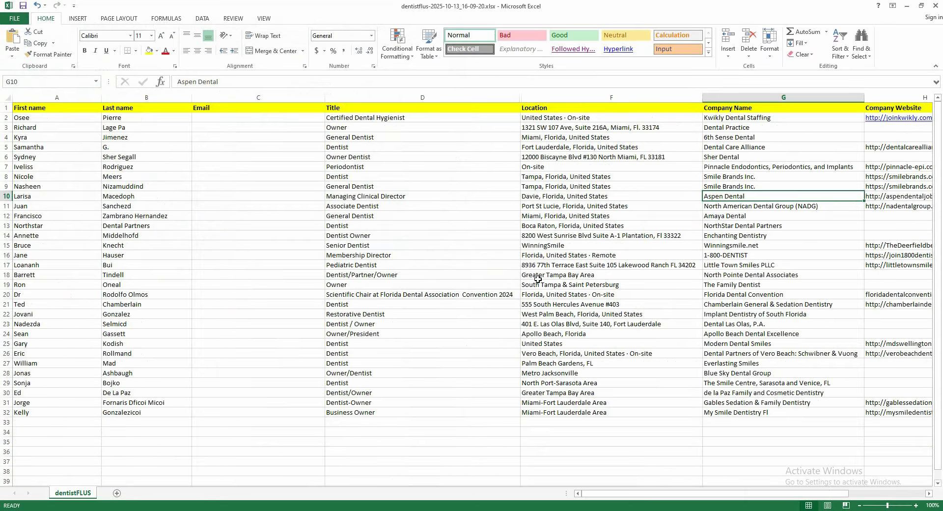
left_click(935, 6)
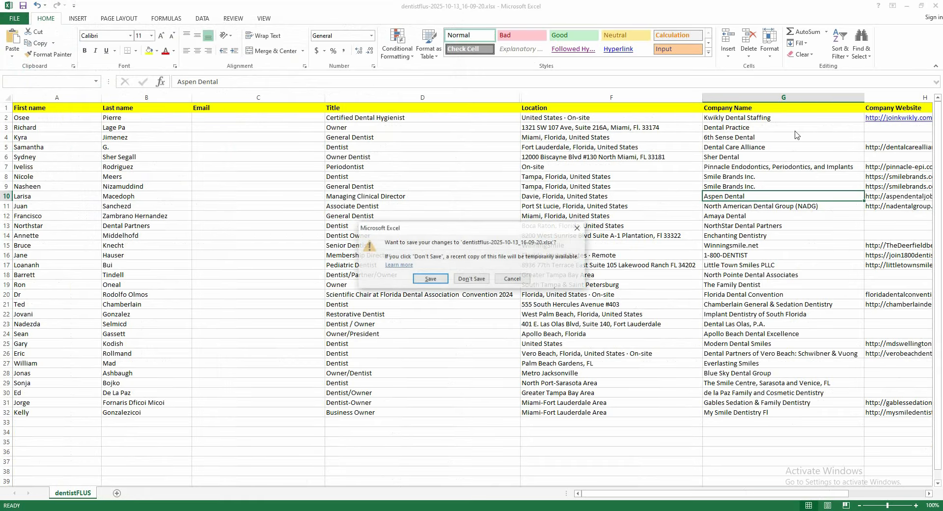
left_click(473, 273)
- Look over the Google results tab and the contact's LinkedIn profile, then return to Google
scroll(363, 275, "down", 3)
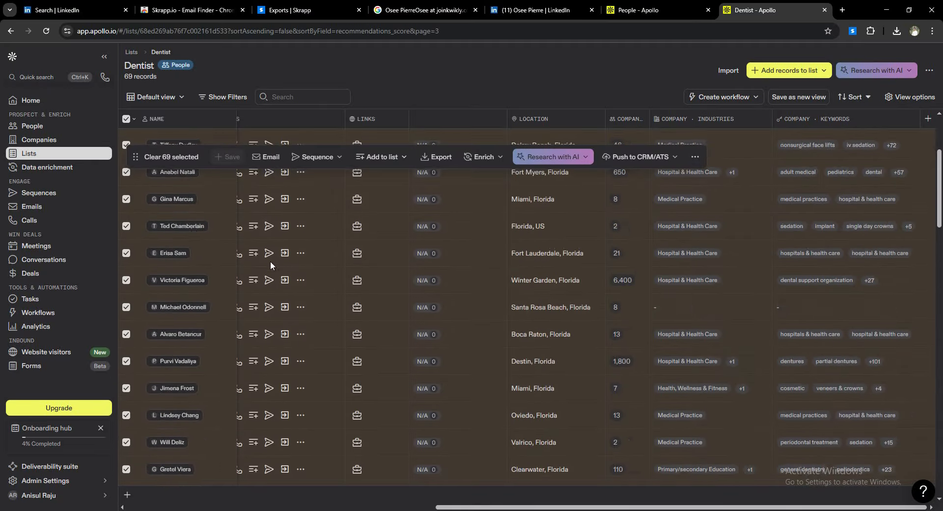
scroll(363, 275, "up", 3)
left_click(422, 8)
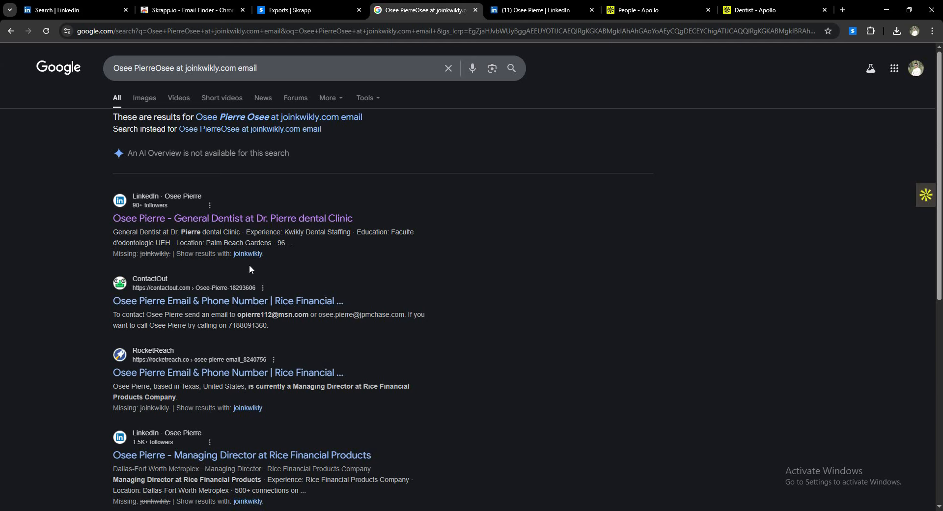
scroll(249, 265, "down", 4)
scroll(250, 264, "up", 4)
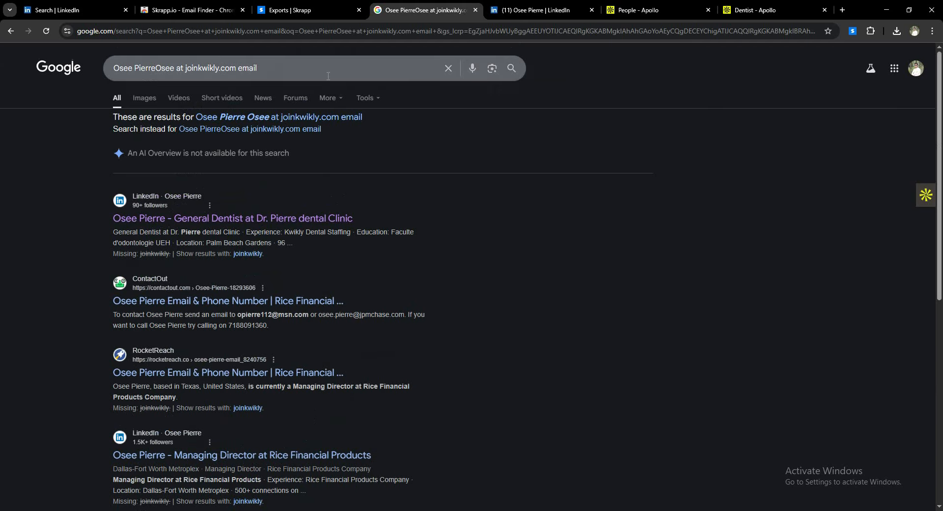
left_click(543, 10)
left_click(421, 10)
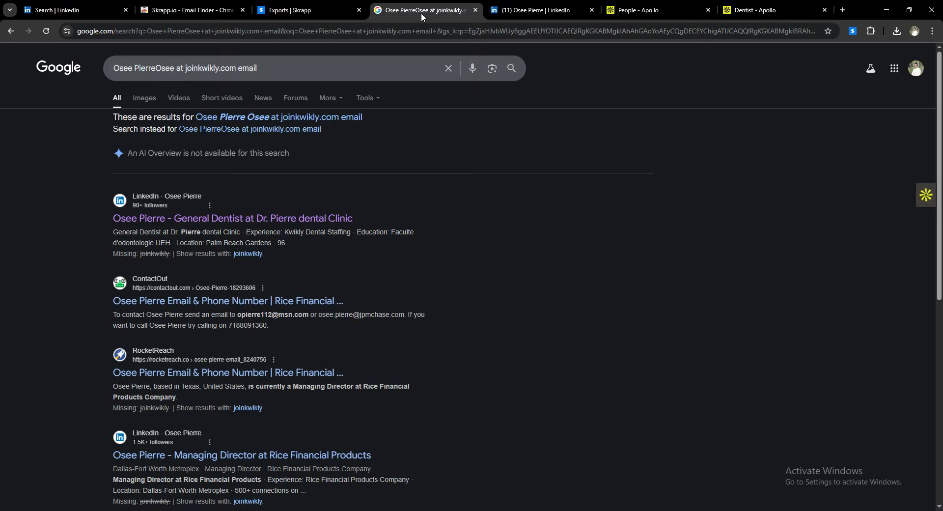
- Review the Google search query for the joinkwikly.com email, then minimize the Chrome window
left_click(179, 69)
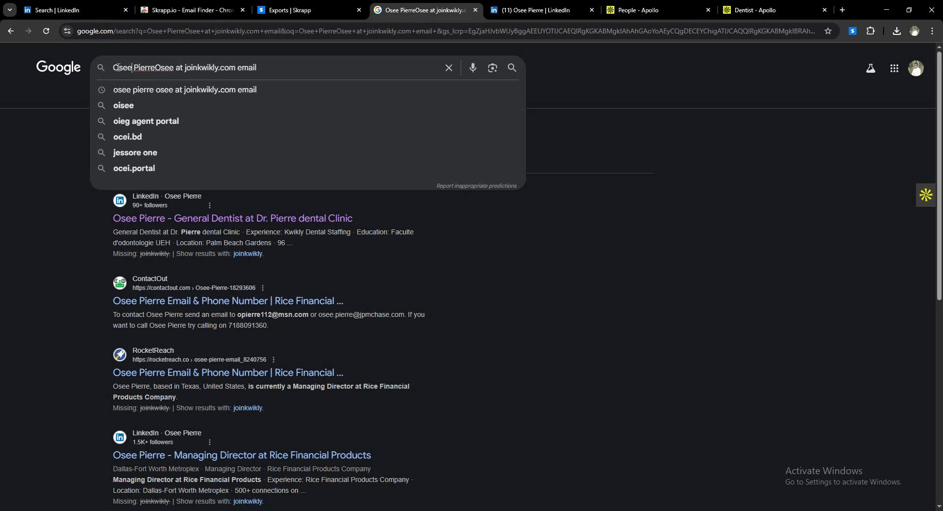
left_click(39, 194)
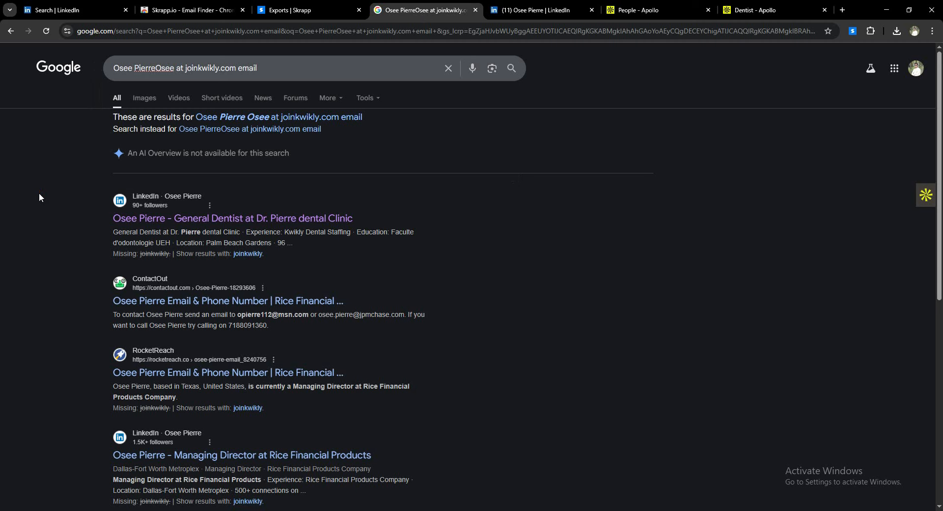
scroll(62, 211, "down", 4)
scroll(62, 210, "up", 4)
scroll(62, 210, "down", 3)
scroll(62, 210, "up", 3)
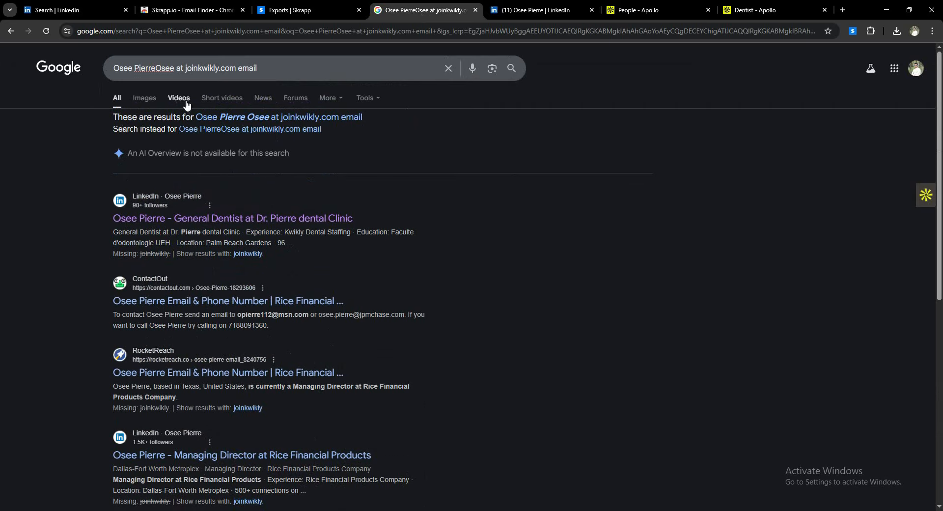
left_click(135, 66)
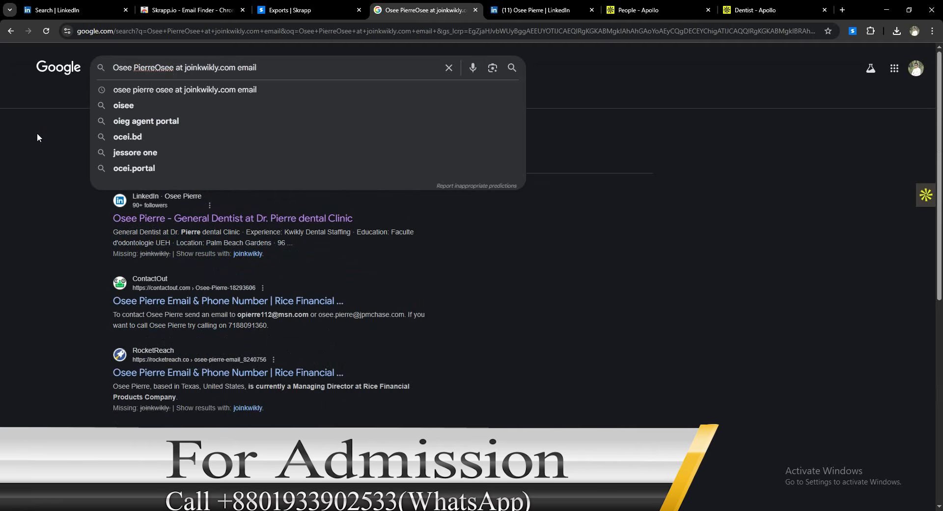
left_click(37, 134)
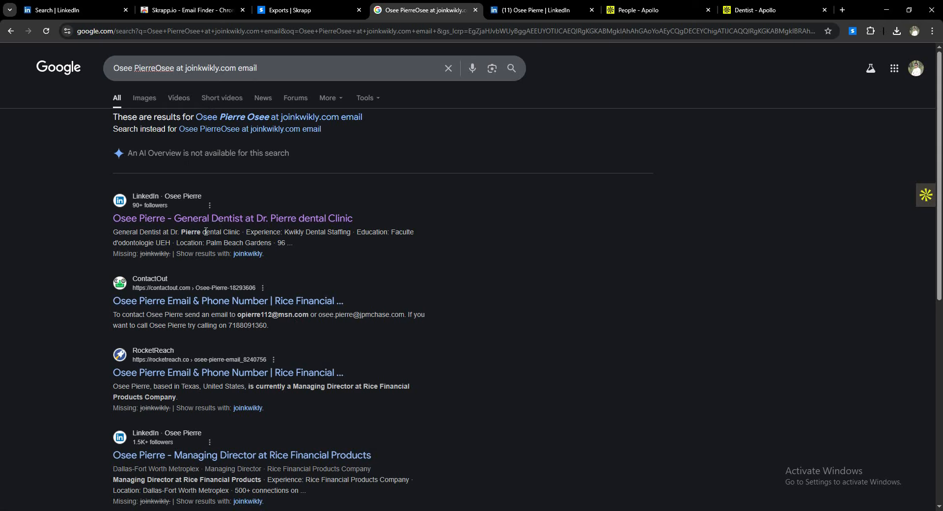
left_click(893, 10)
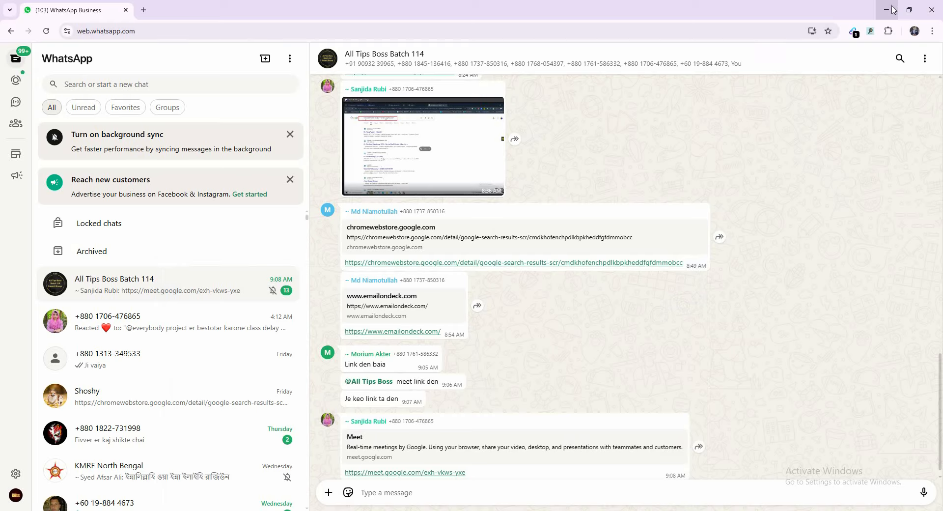
- From the desktop, go through This PC to Downloads and open apollo-contacts-export.csv in Excel
left_click(893, 10)
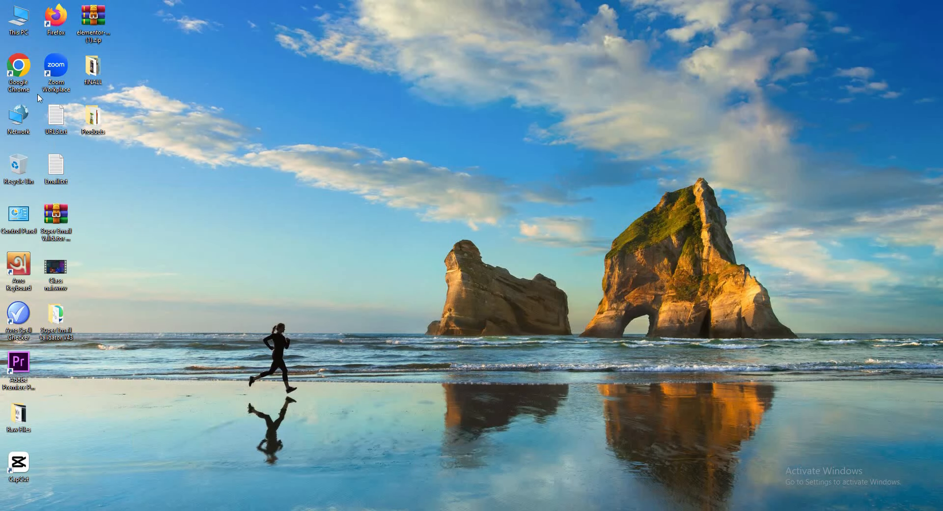
left_click(7, 11)
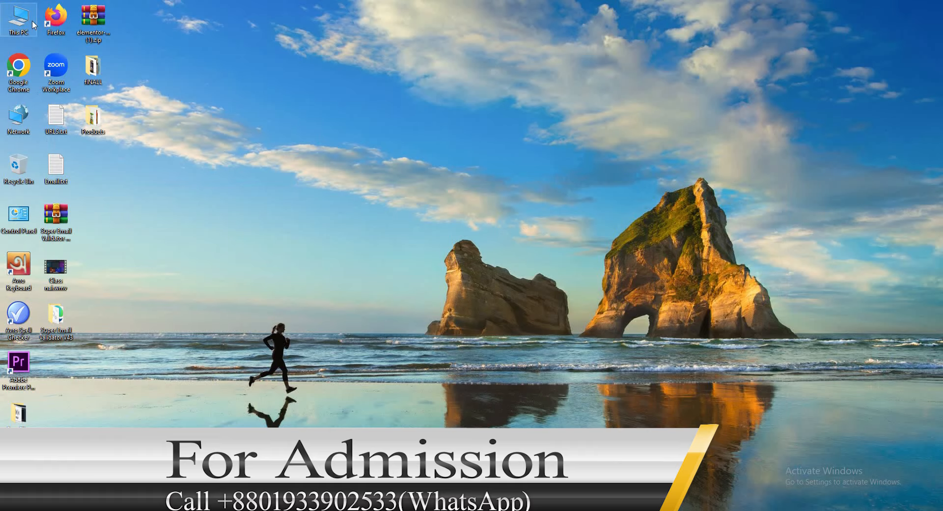
double_click(7, 27)
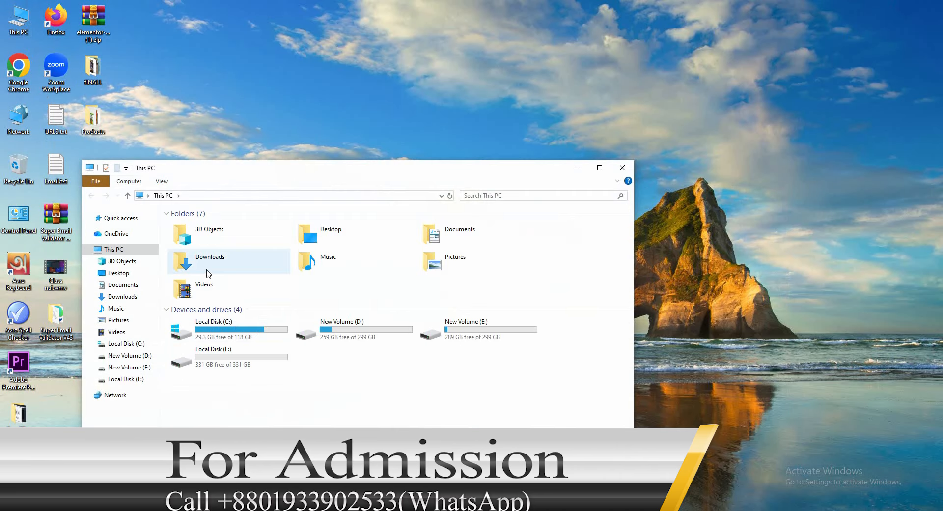
left_click(208, 273)
double_click(207, 272)
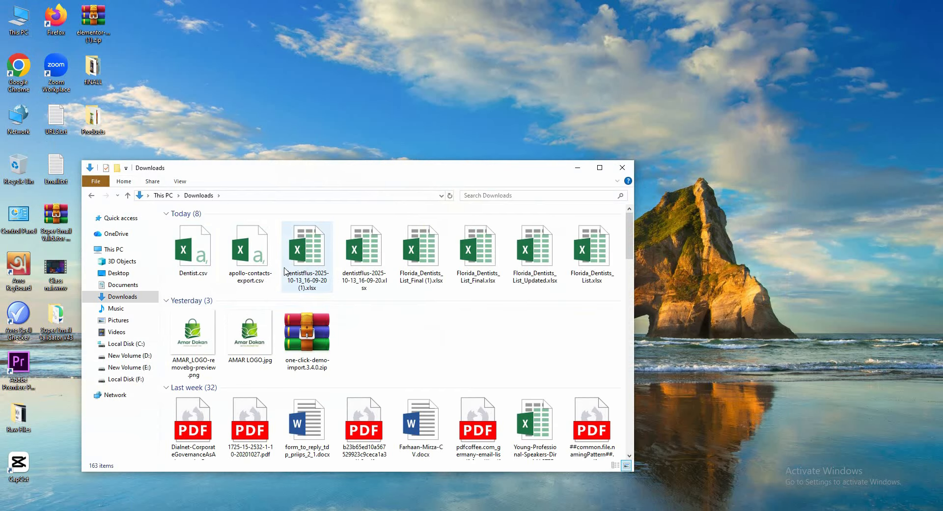
left_click(261, 260)
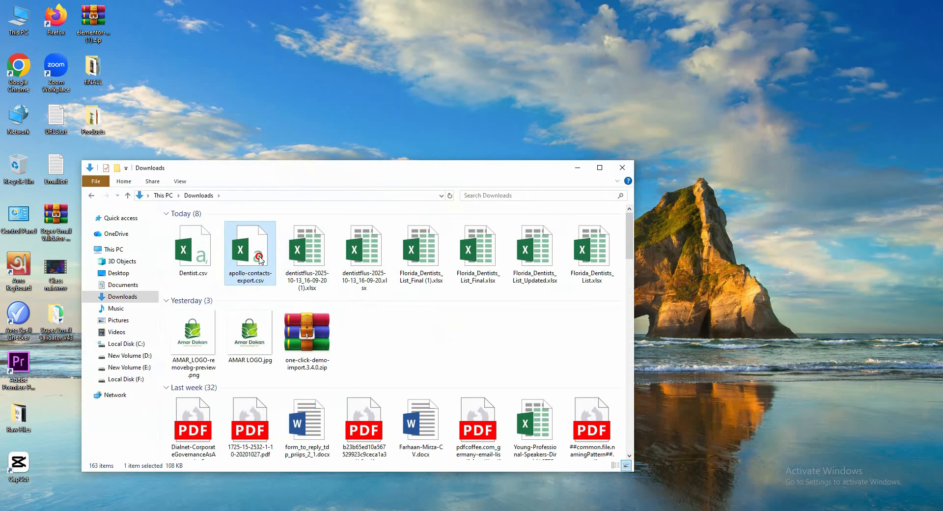
double_click(261, 260)
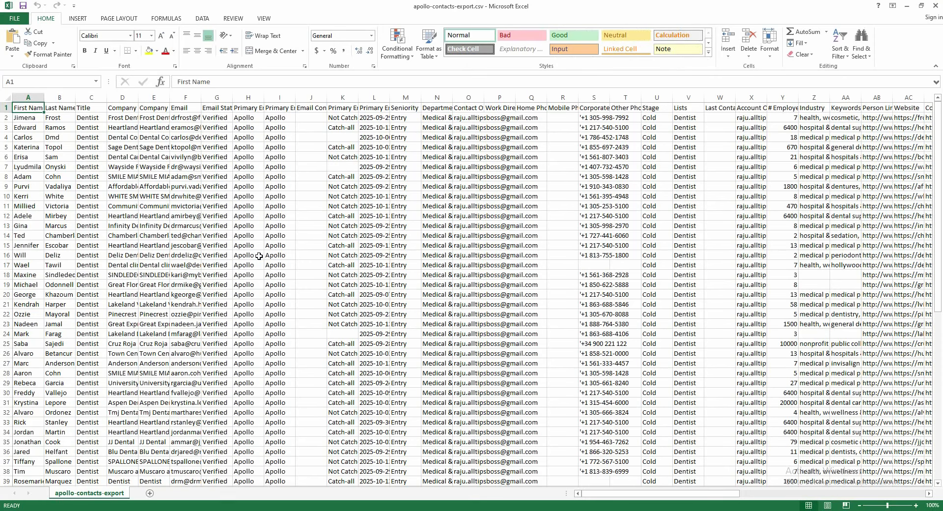
- AutoFit the Email (F), First Name (A) and Last Name (B) column widths
double_click(200, 98)
left_click(201, 97)
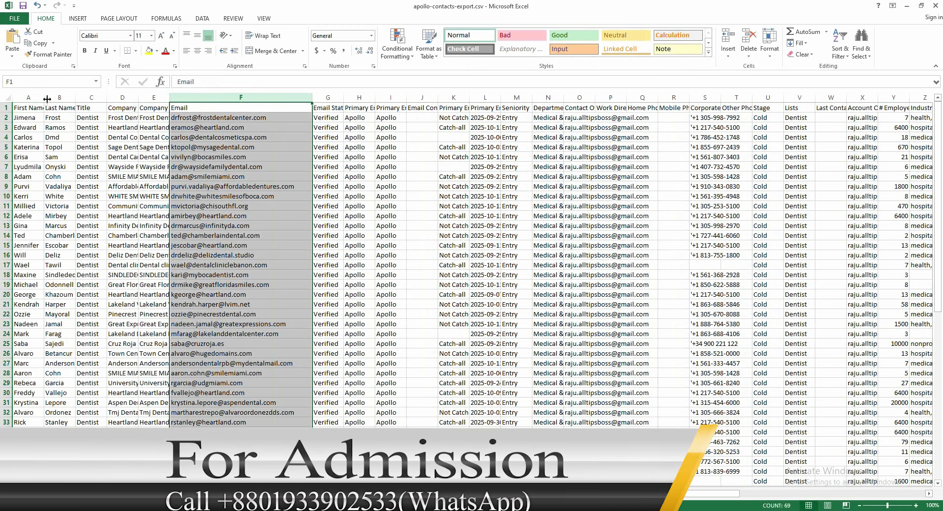
double_click(47, 99)
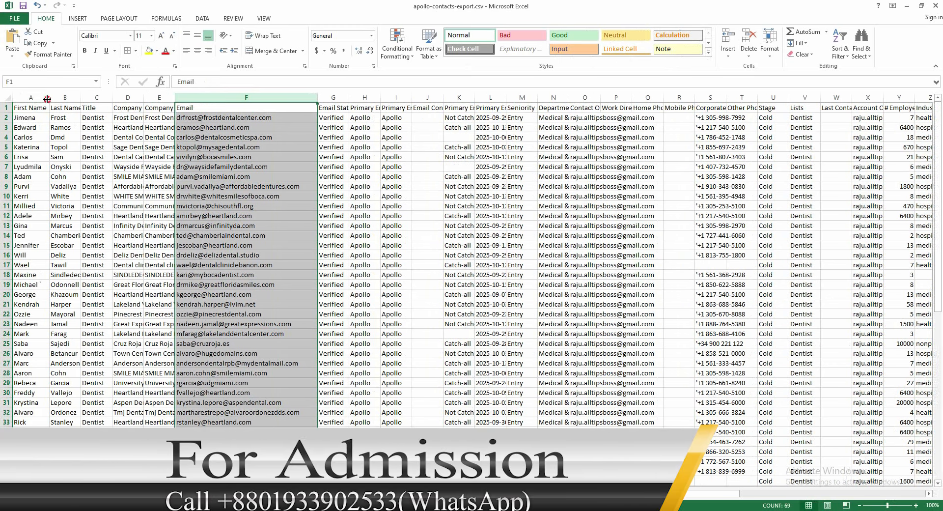
double_click(82, 99)
left_click(82, 98)
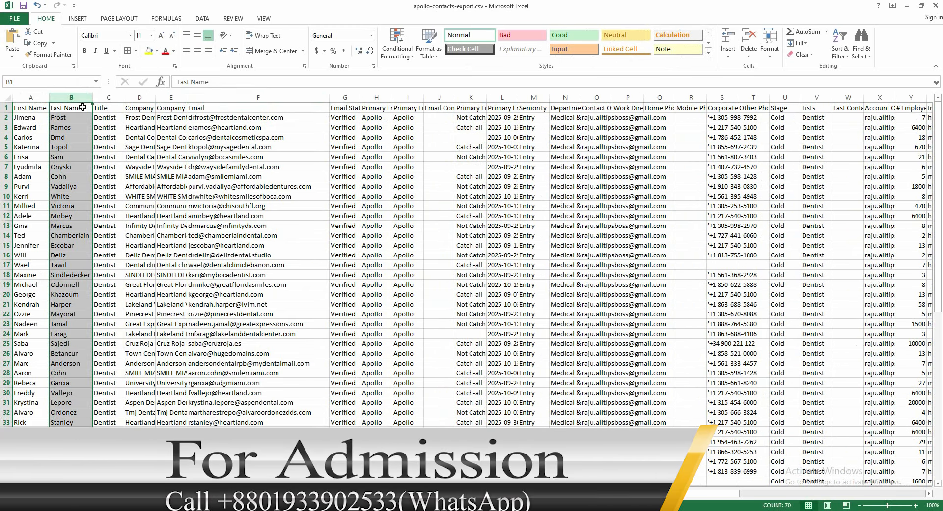
- Inspect the first contact's name and email in A2, B2 and F2, then scroll right
left_click(31, 120)
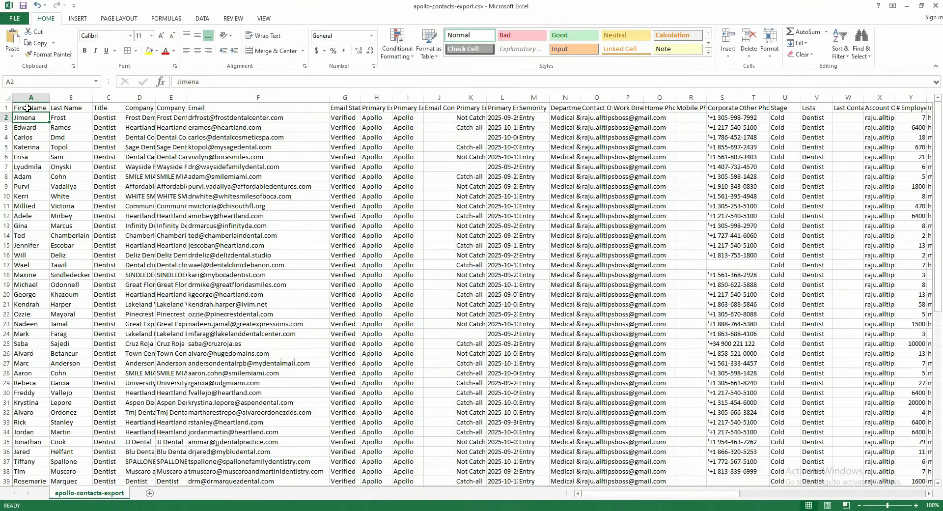
left_click(118, 127)
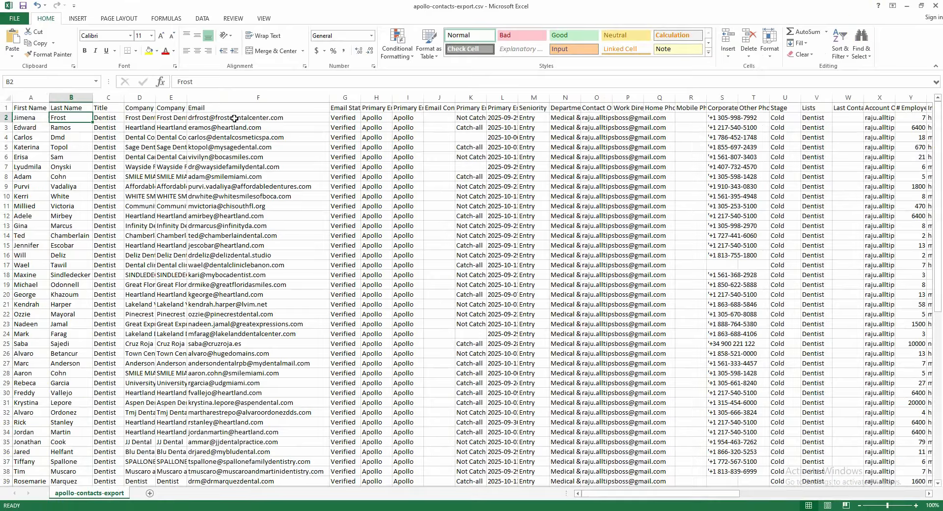
left_click(305, 120)
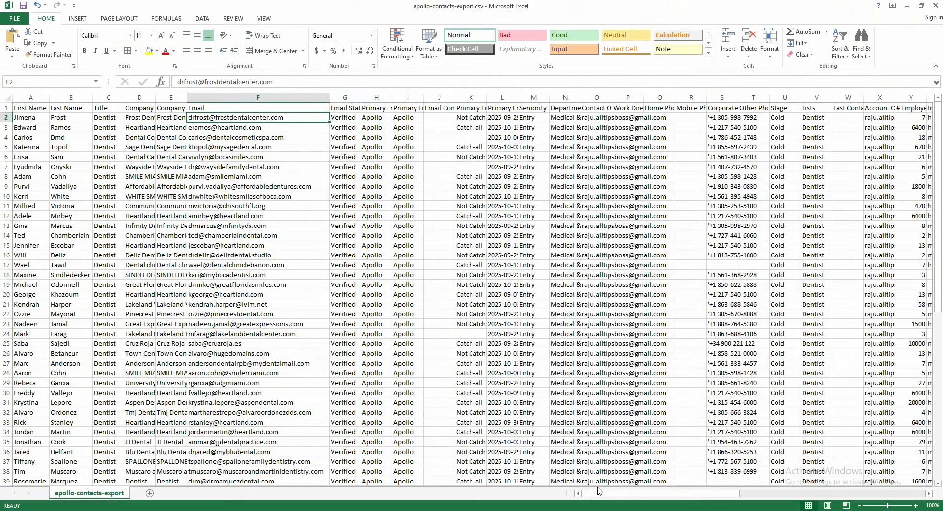
left_click_drag(646, 496, 702, 497)
left_click(674, 503)
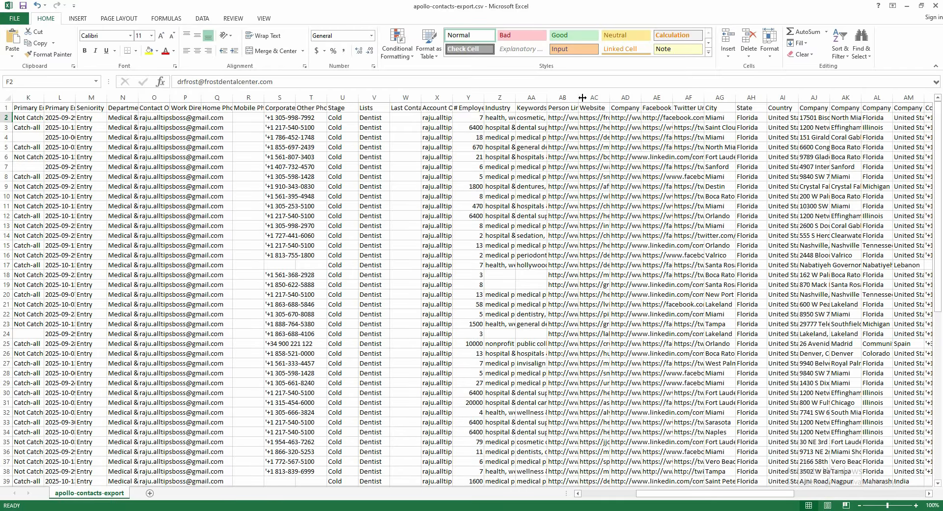
- AutoFit Website column AC, check the first site in AC2, then scroll back left
double_click(608, 98)
left_click(620, 116)
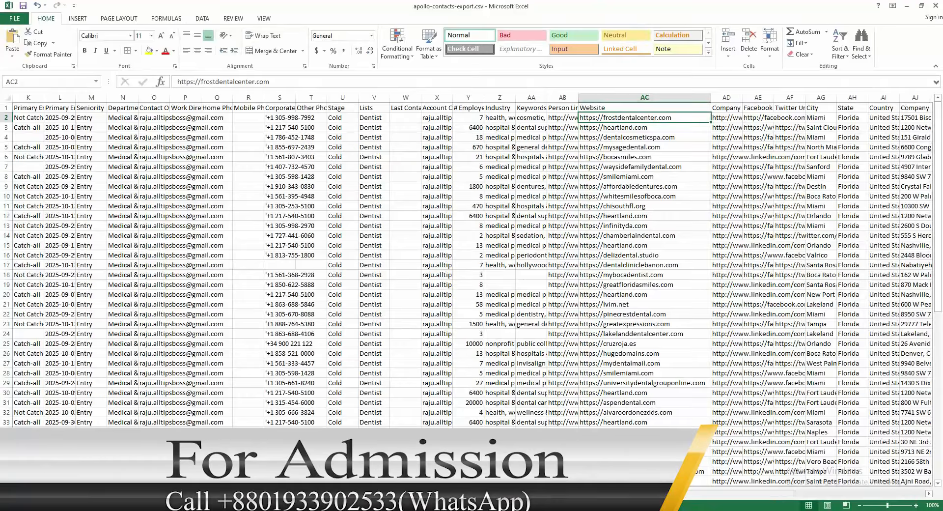
left_click_drag(746, 494, 691, 482)
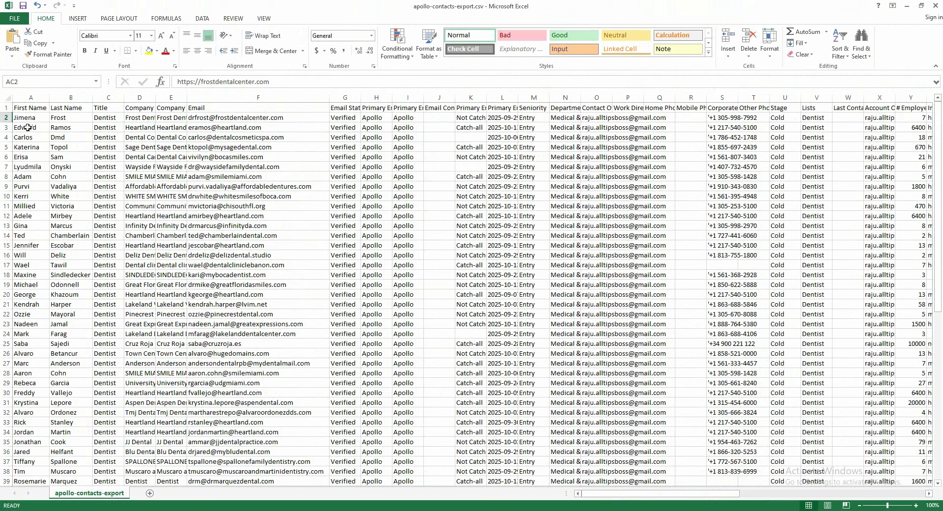
- Re-enter the F3 email and undo its automatic hyperlink so it stays plain text
left_click(28, 127)
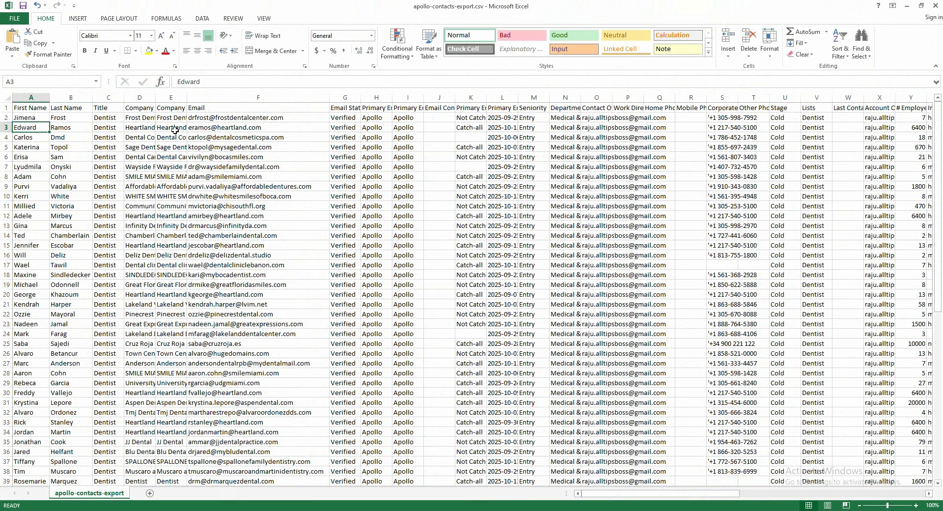
left_click(194, 128)
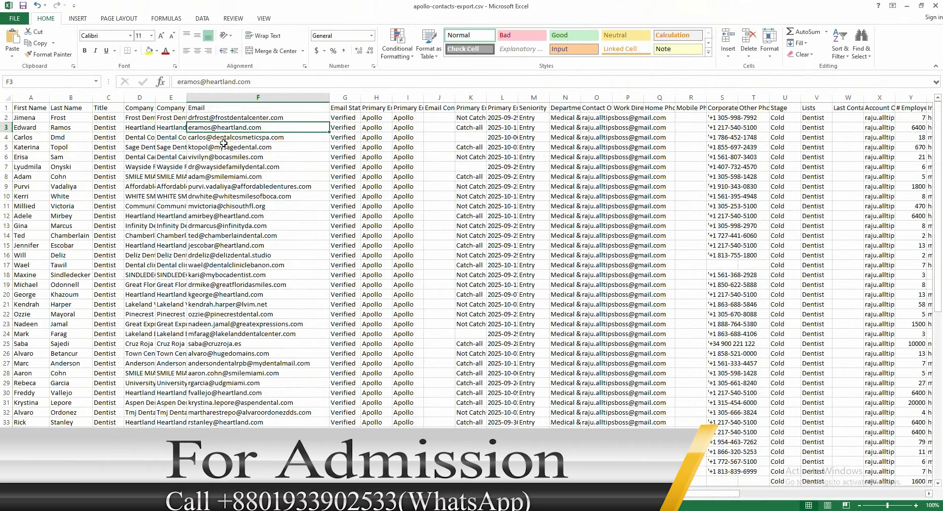
double_click(192, 127)
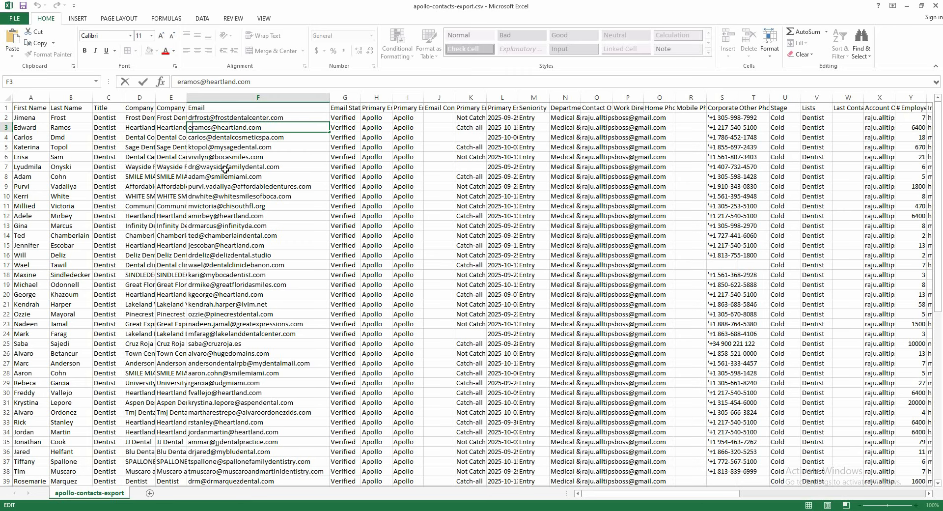
left_click(221, 214)
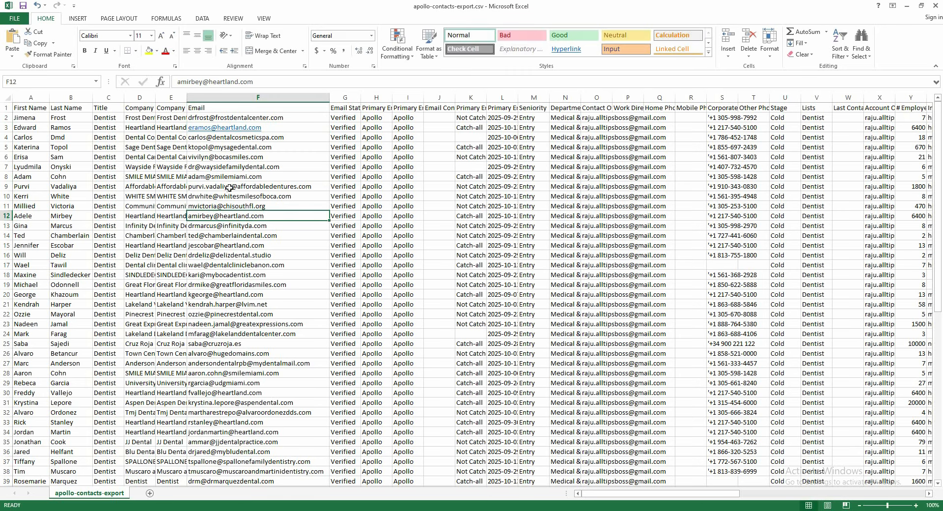
left_click(28, 129)
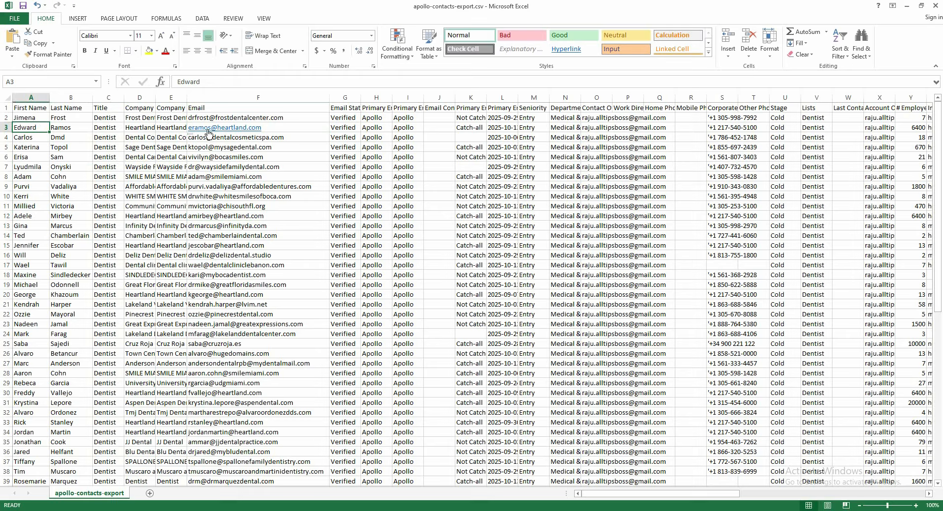
mouse_move(194, 138)
left_click(199, 139)
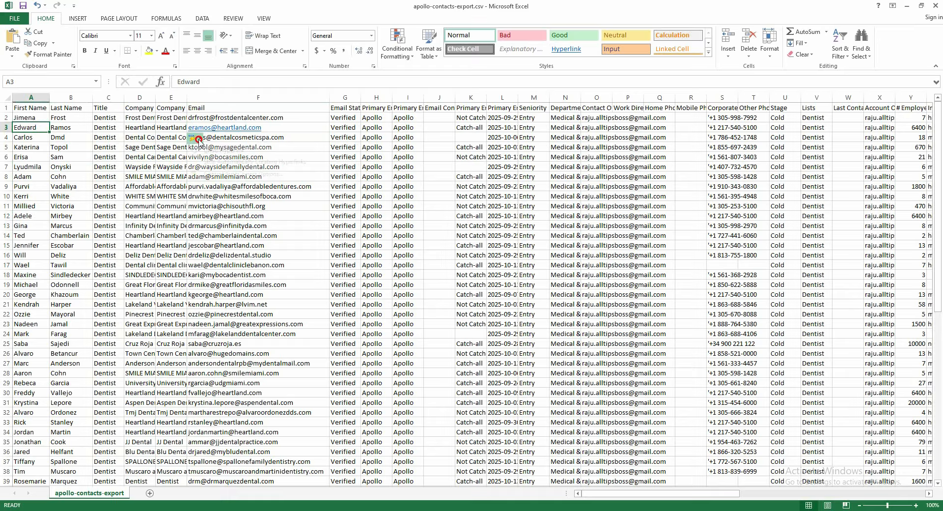
left_click(214, 152)
left_click(214, 157)
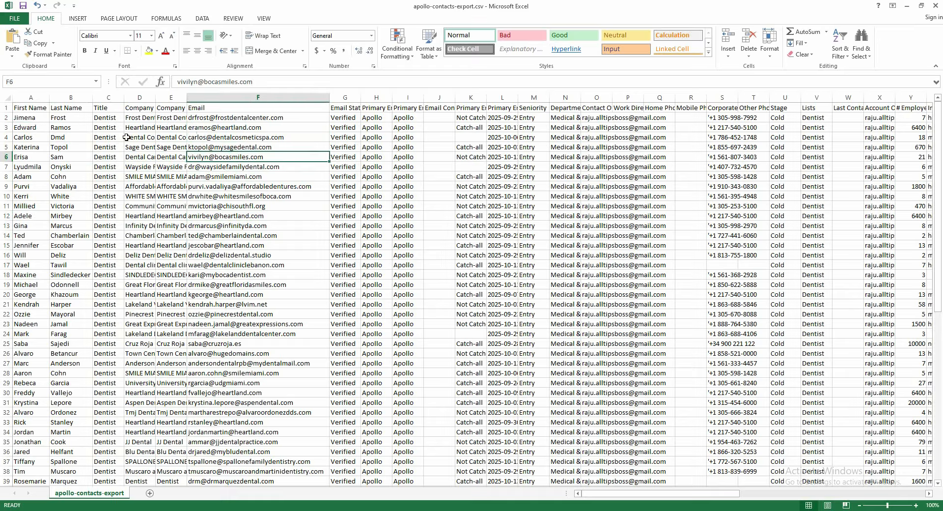
double_click(38, 127)
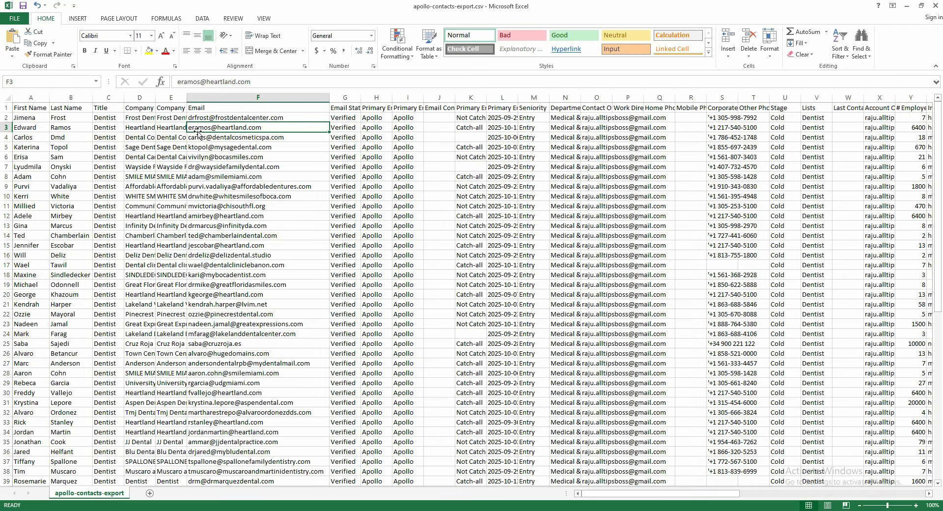
- Re-enter the F4 email so it becomes a clickable hyperlink
left_click(41, 136)
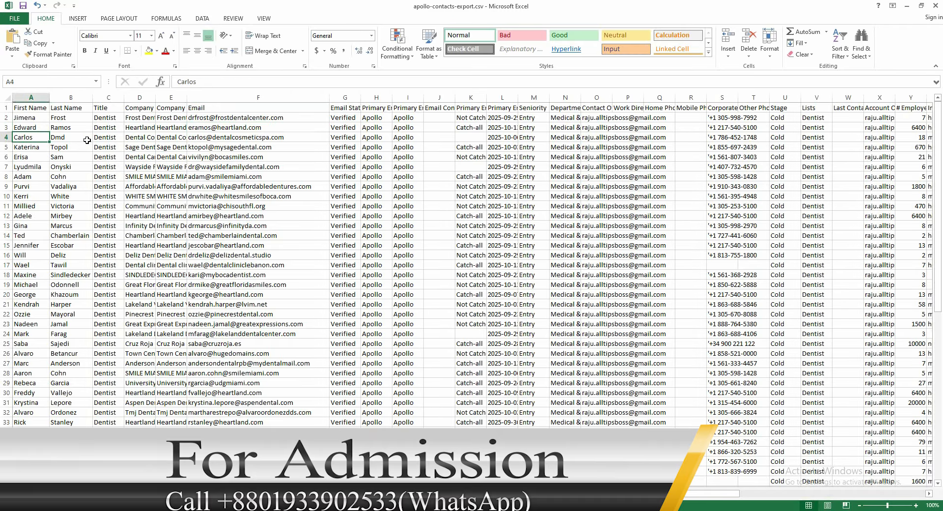
left_click(189, 137)
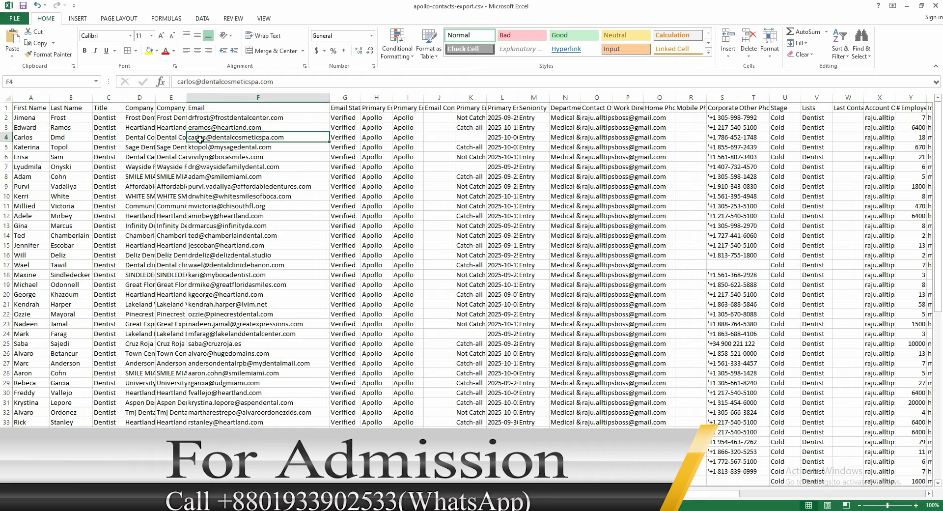
double_click(193, 137)
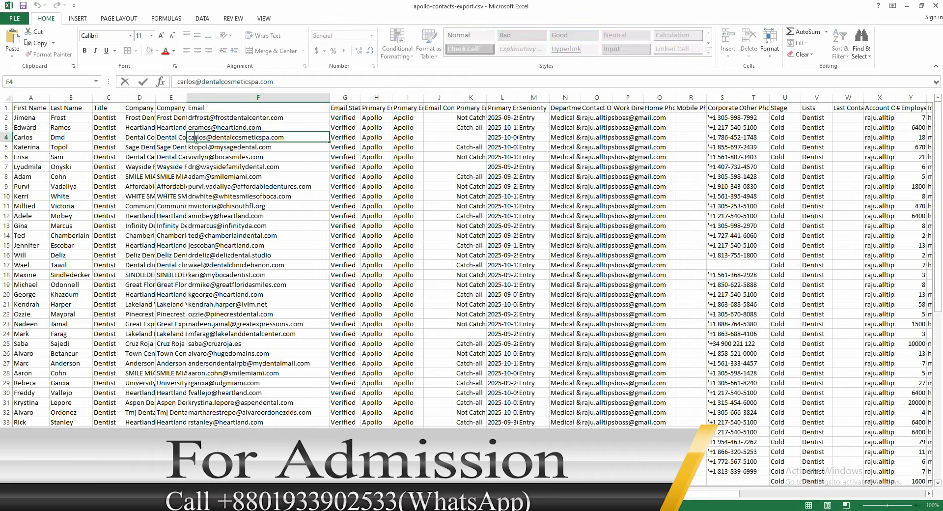
left_click(38, 149)
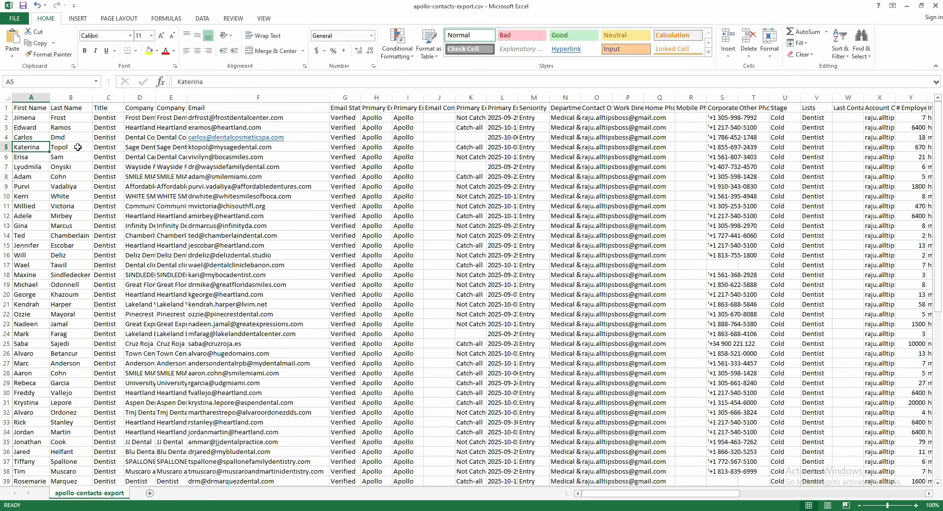
- Review the contacts and emails in rows 5 to 8, briefly opening Format Cells
left_click(201, 149)
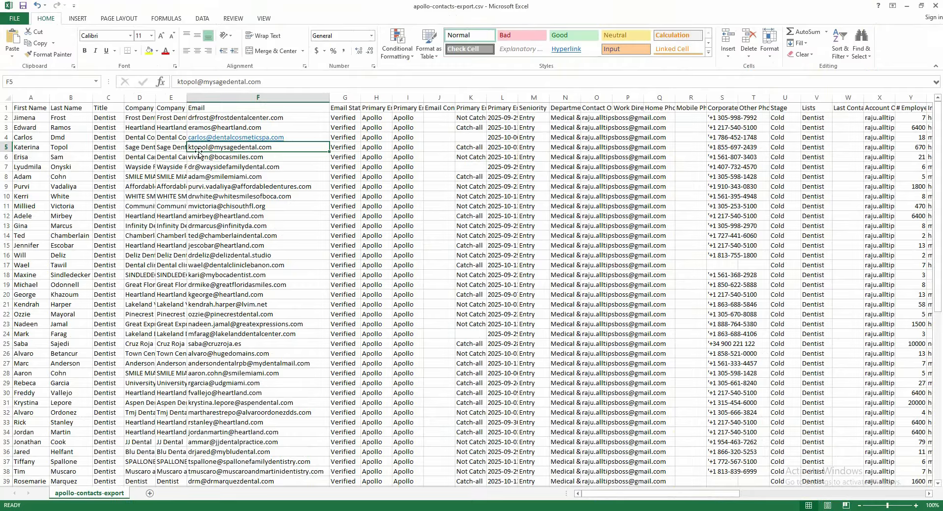
left_click(47, 158)
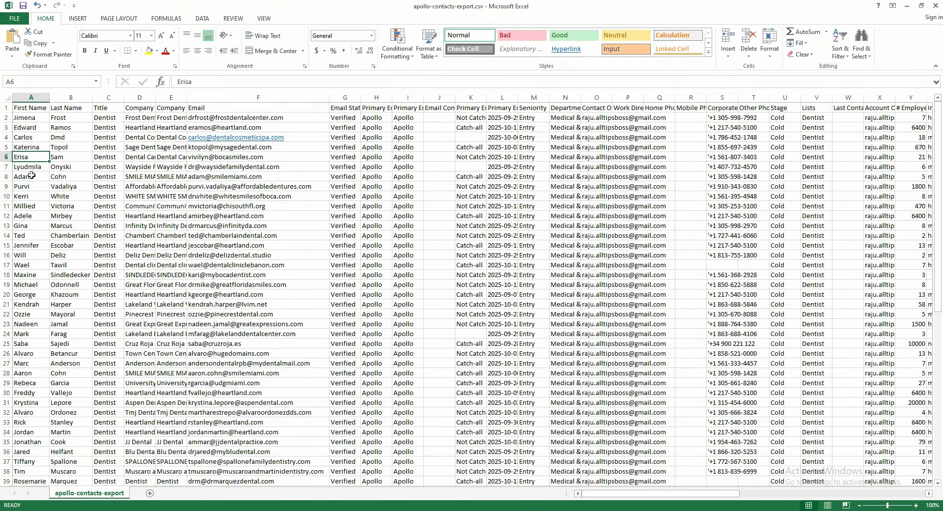
left_click(31, 176)
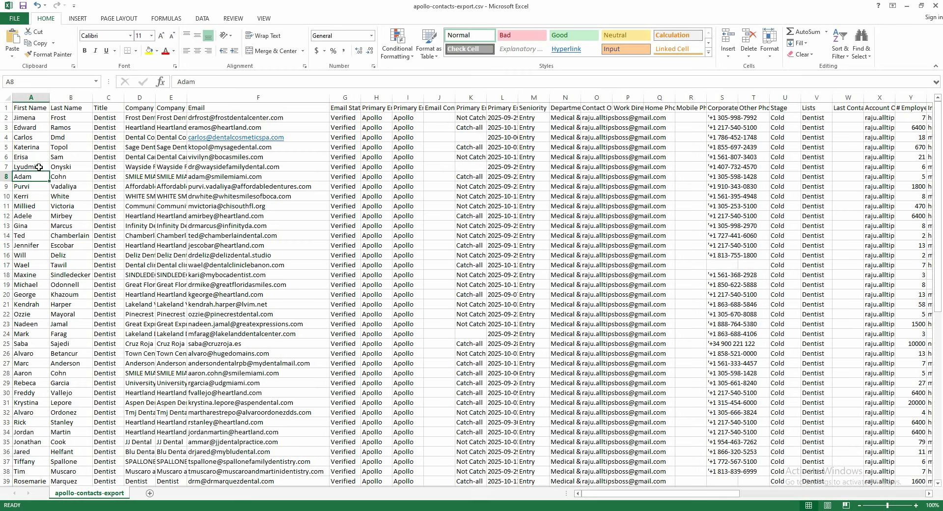
left_click(39, 167)
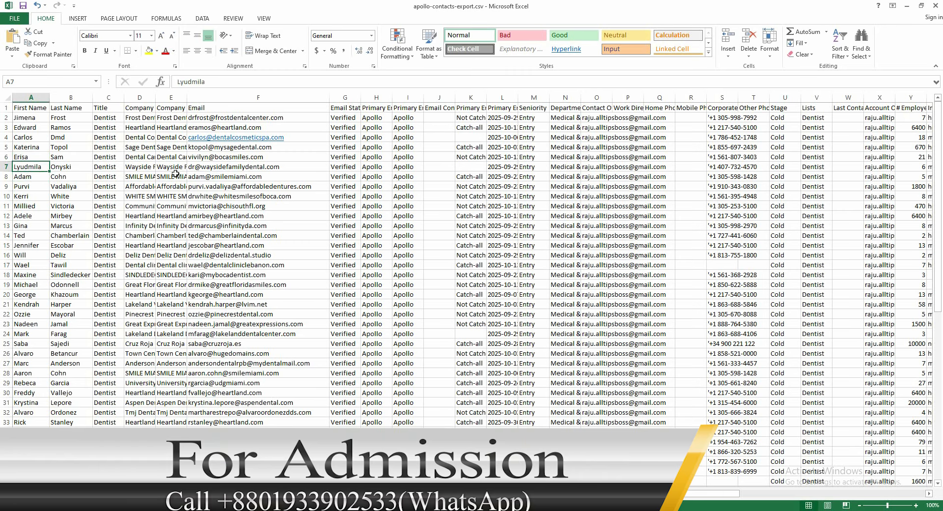
left_click(195, 168)
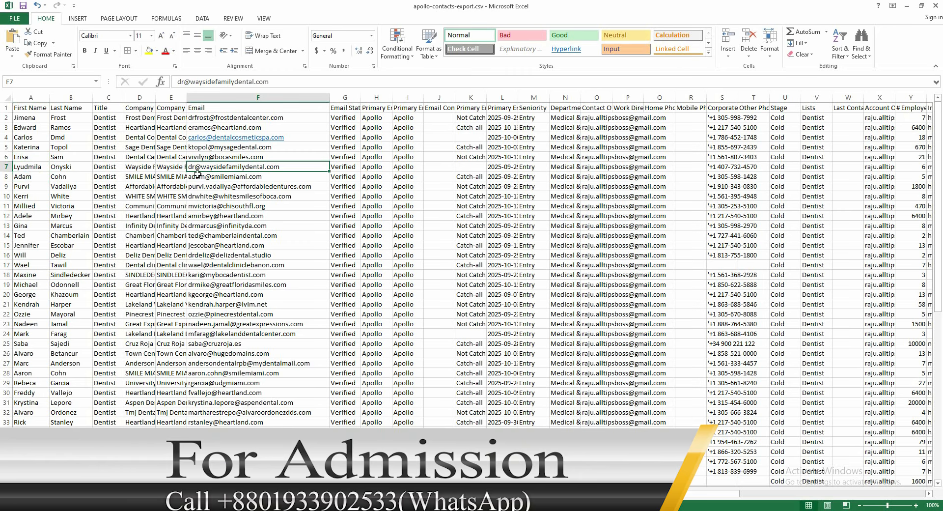
left_click(36, 179)
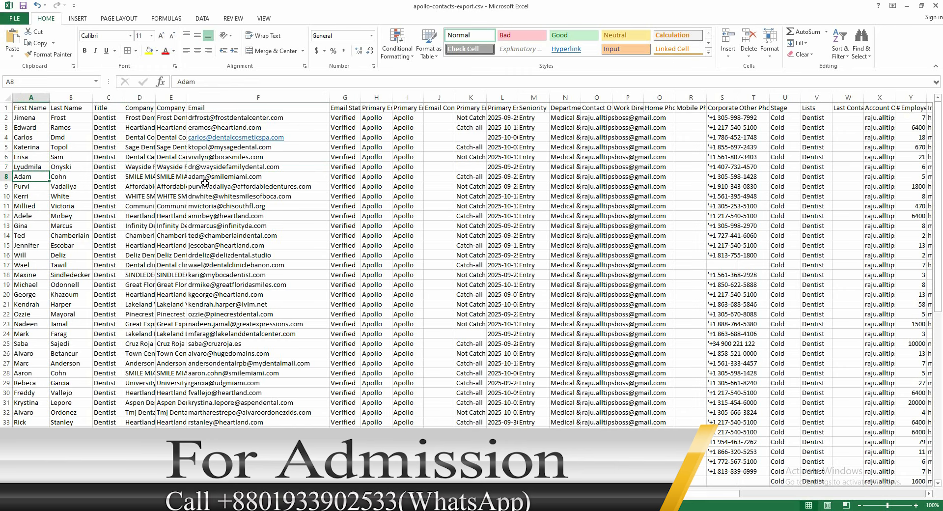
key("ctrl+1")
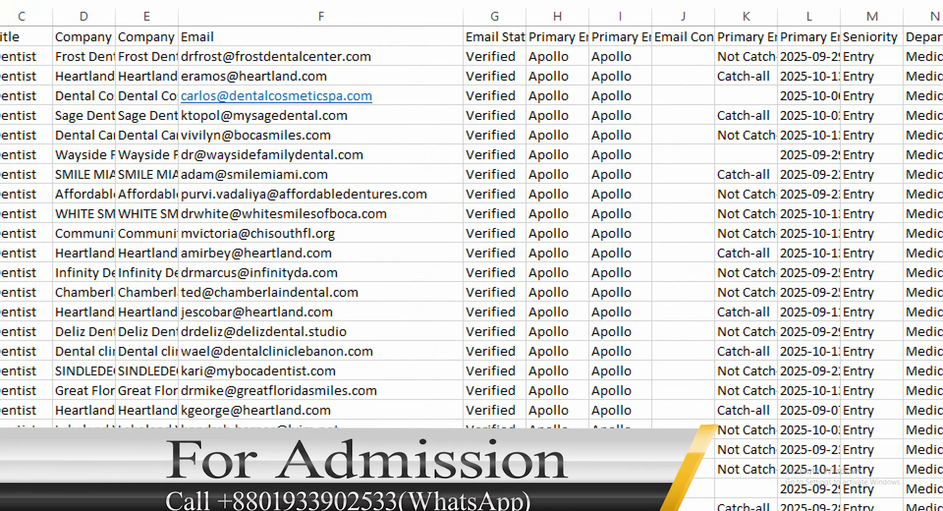
left_click(196, 179)
mouse_move(179, 163)
left_mouse_down()
mouse_move(214, 166)
mouse_move(280, 196)
mouse_move(348, 202)
mouse_move(379, 186)
left_mouse_up()
key("Escape")
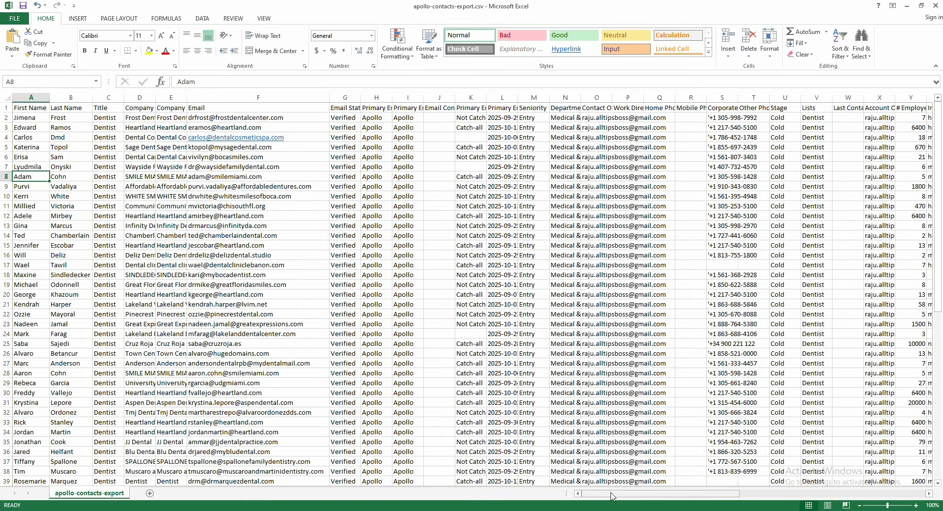
left_click_drag(637, 493, 697, 499)
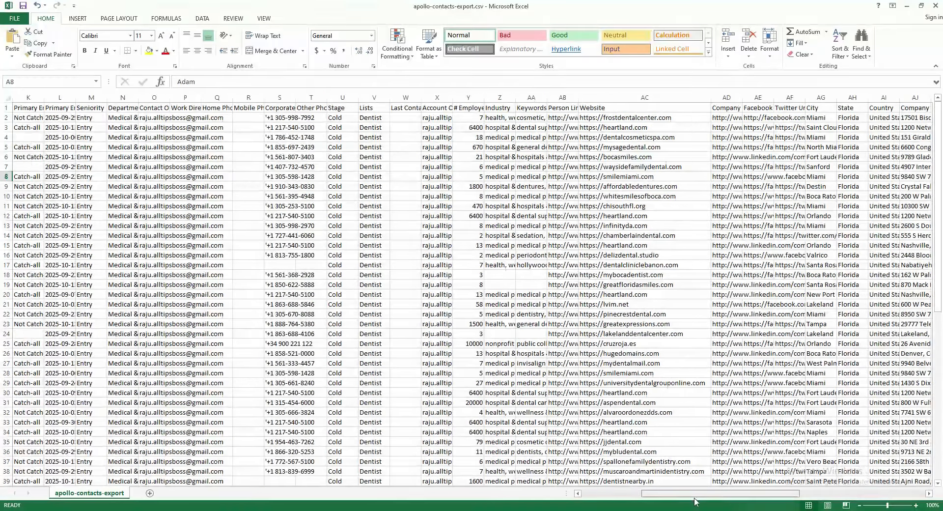
double_click(624, 117)
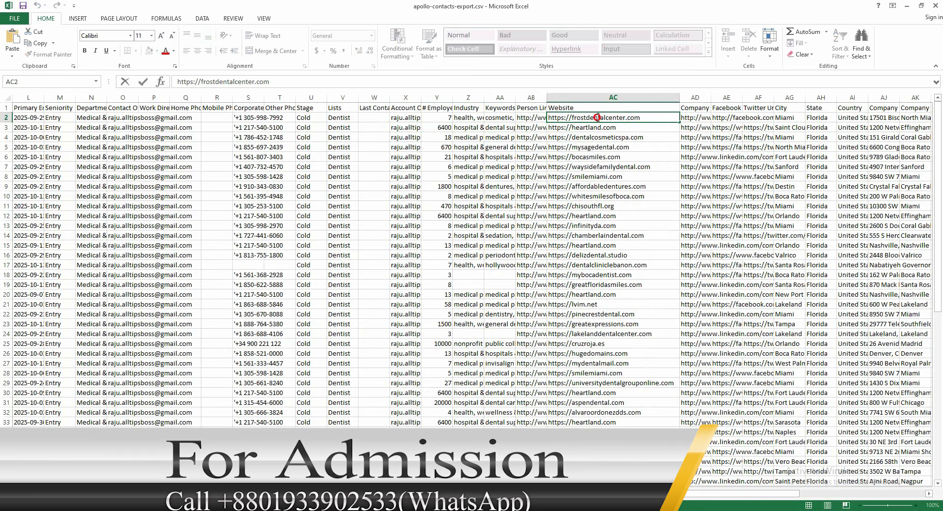
double_click(597, 117)
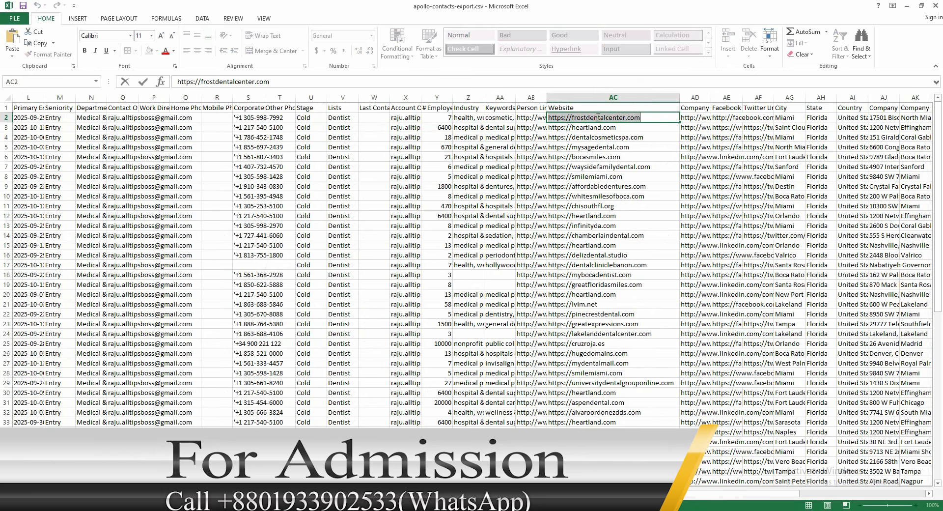
right_click(596, 117)
left_click(608, 133)
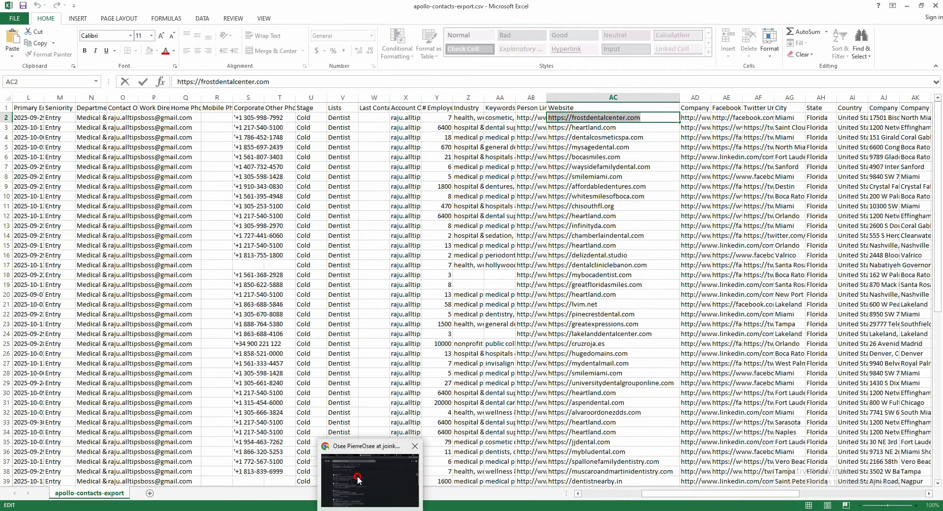
left_click(360, 480)
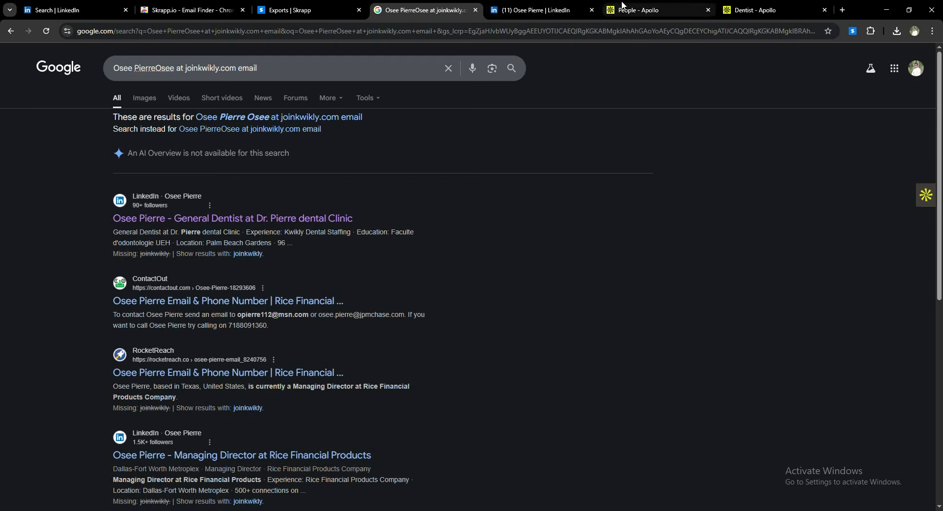
left_click(842, 9)
left_click(843, 9)
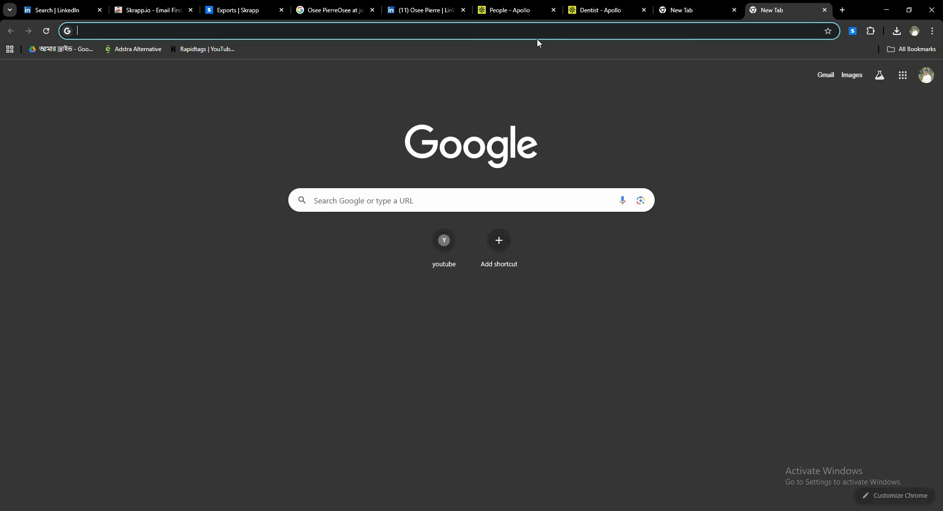
key("ctrl+v")
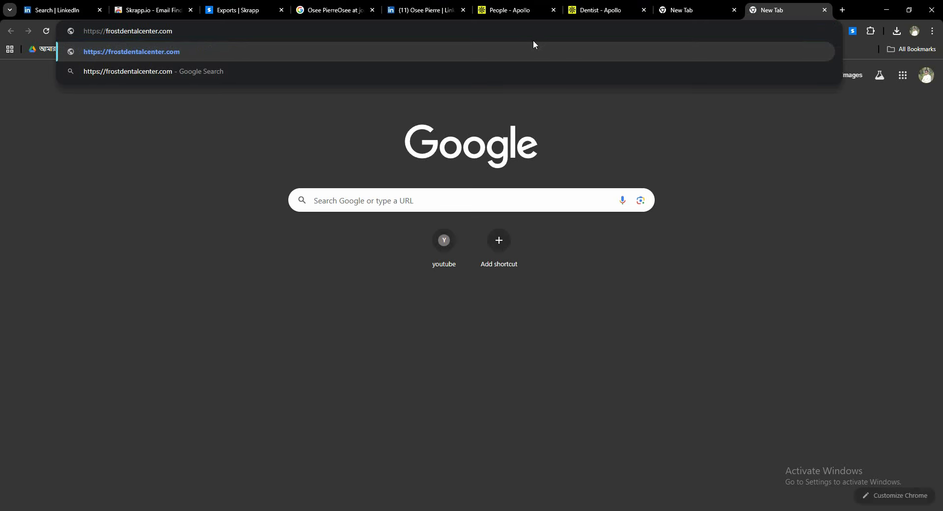
left_click(106, 34)
key("BackSpace")
key("BackSpace")
key("BackSpace")
key("BackSpace")
key("BackSpace")
key("BackSpace")
key("BackSpace")
key("BackSpace")
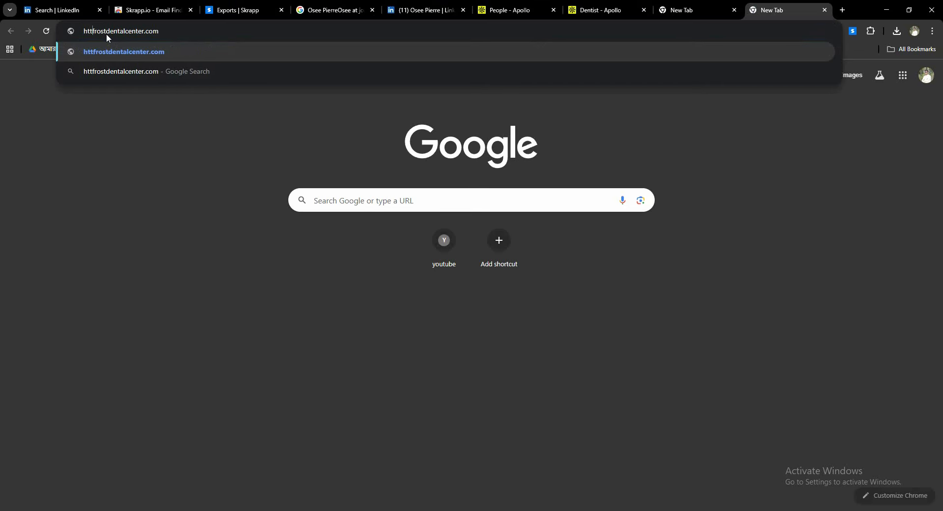
left_click(169, 30)
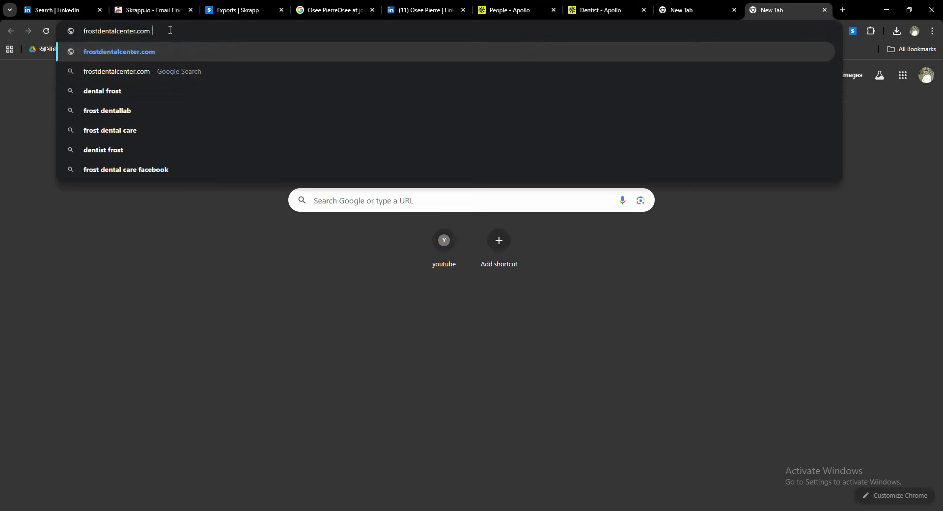
type("r")
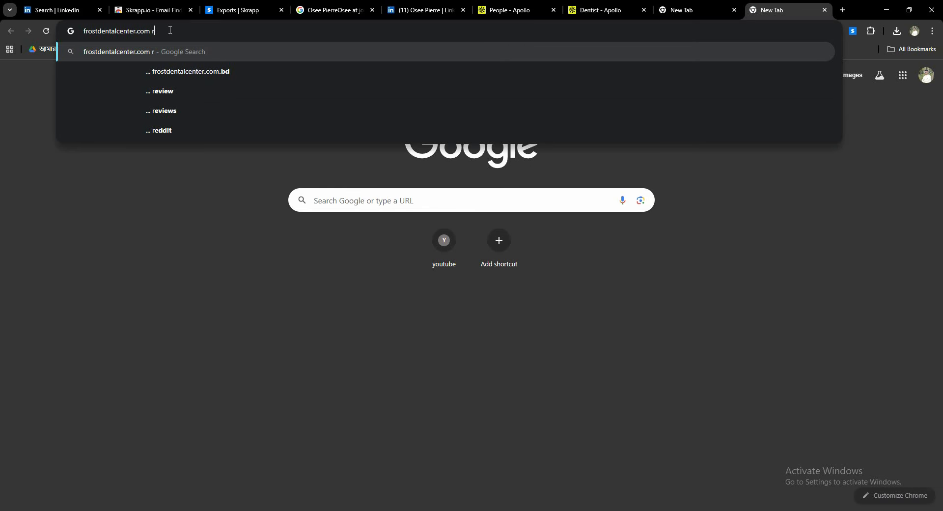
type("email")
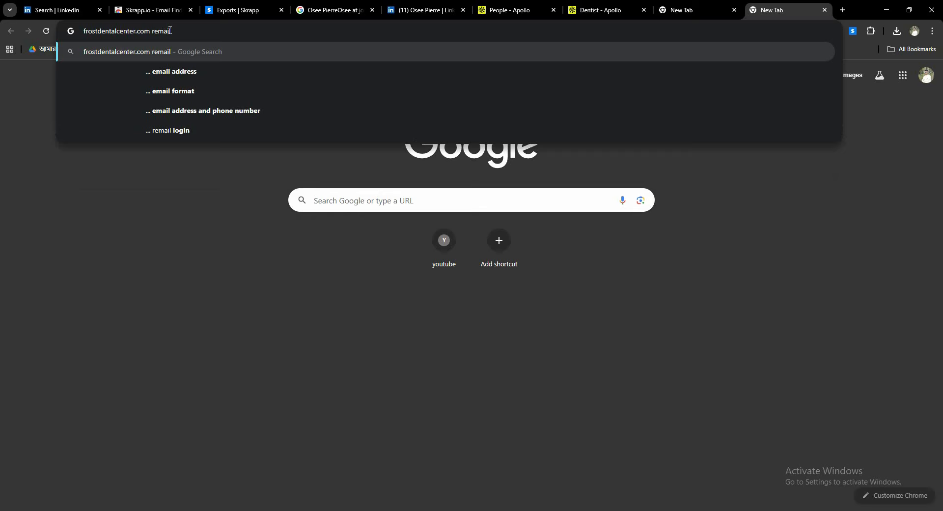
key("BackSpace")
key("BackSpace")
key("BackSpace")
key("BackSpace")
key("BackSpace")
key("BackSpace")
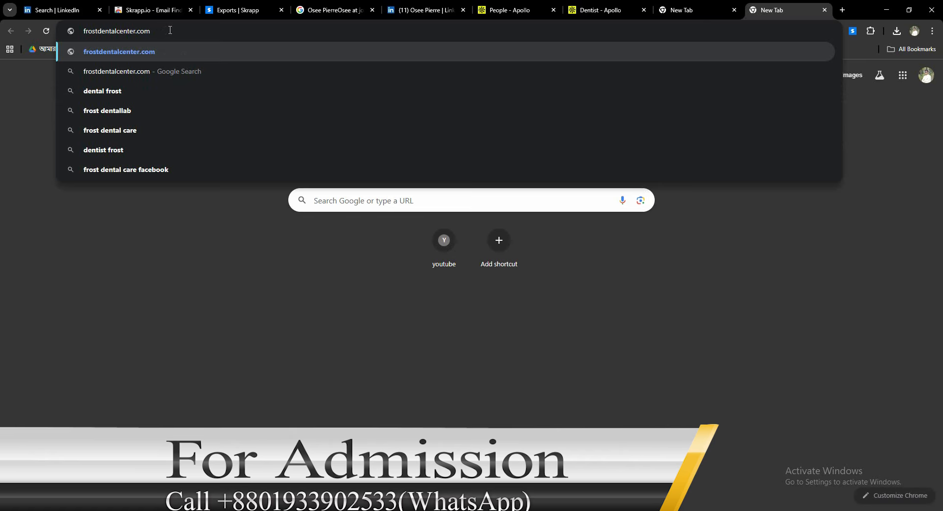
type("emai")
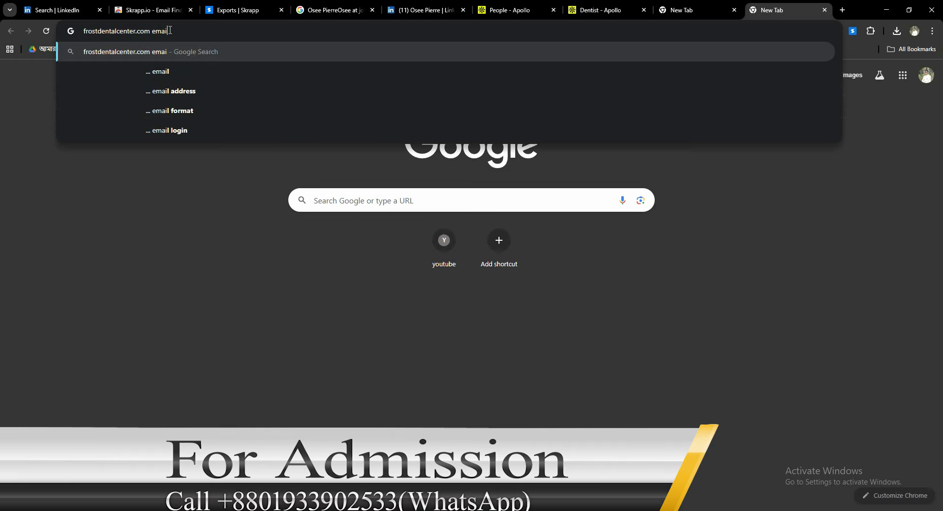
type("l format")
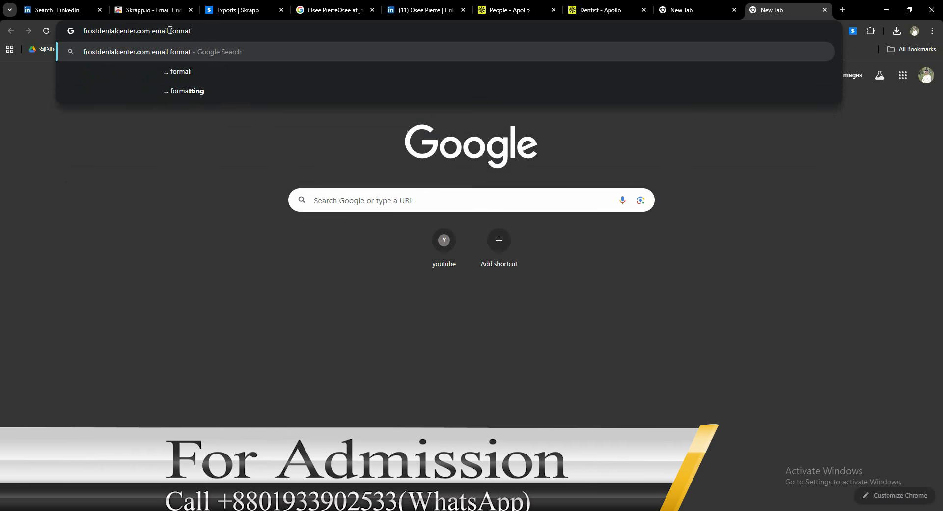
key("Return")
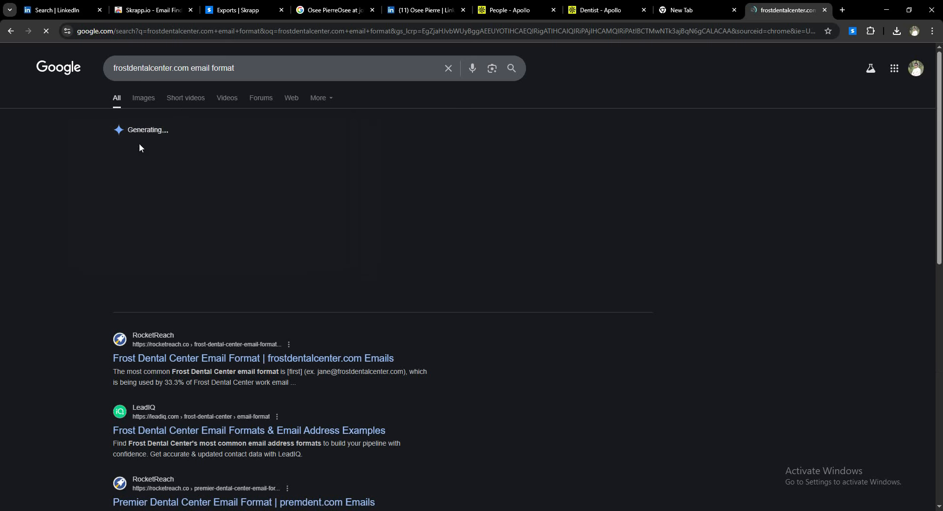
scroll(139, 148, "down", 2)
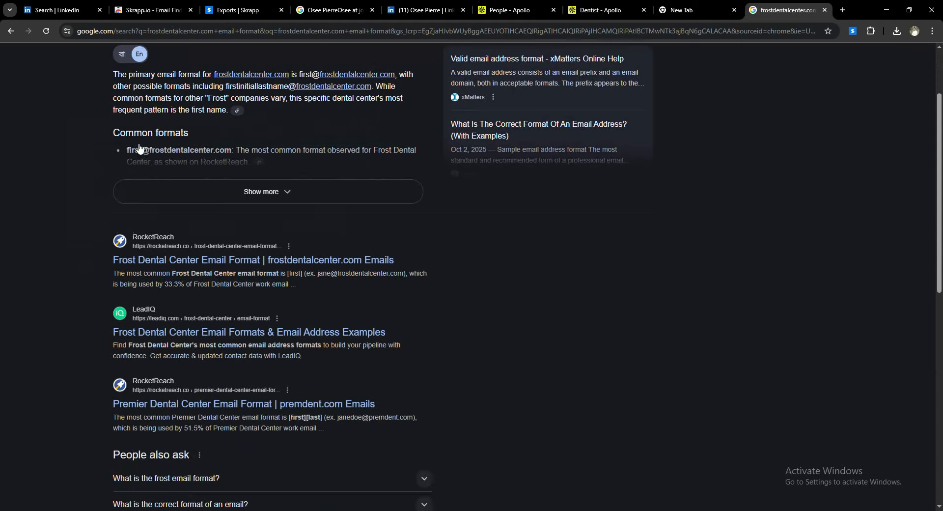
scroll(161, 241, "up", 2)
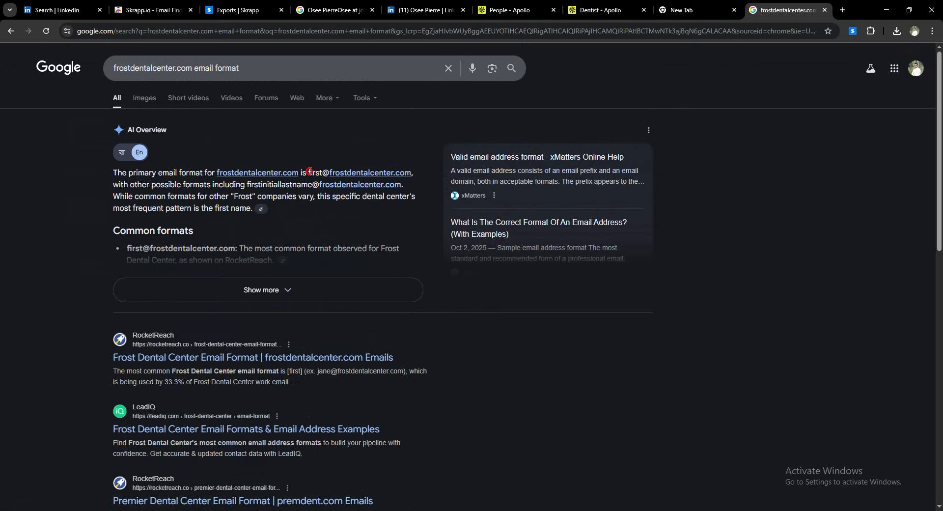
left_click_drag(309, 172, 329, 173)
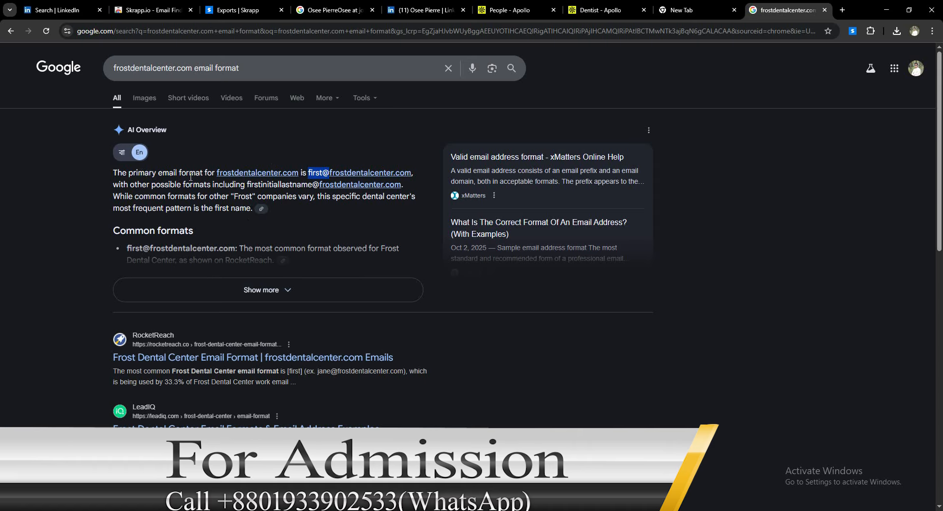
left_click(315, 174)
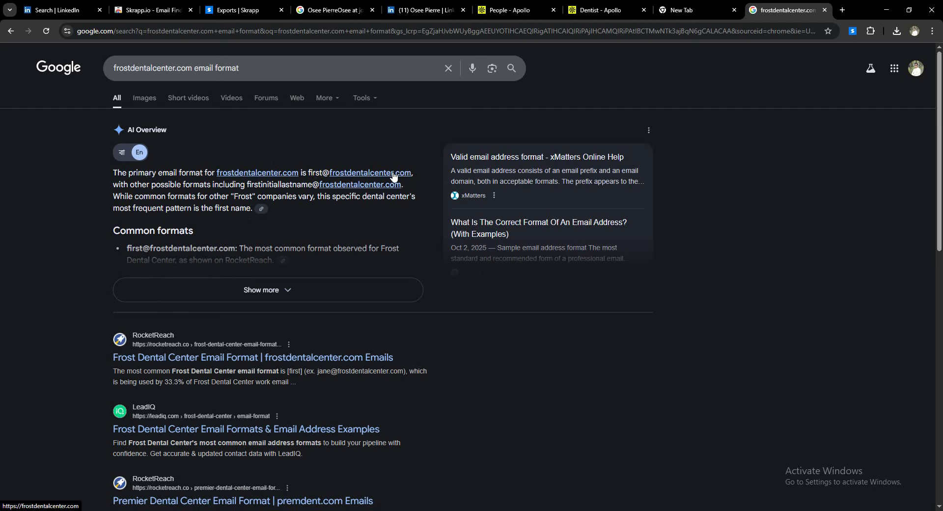